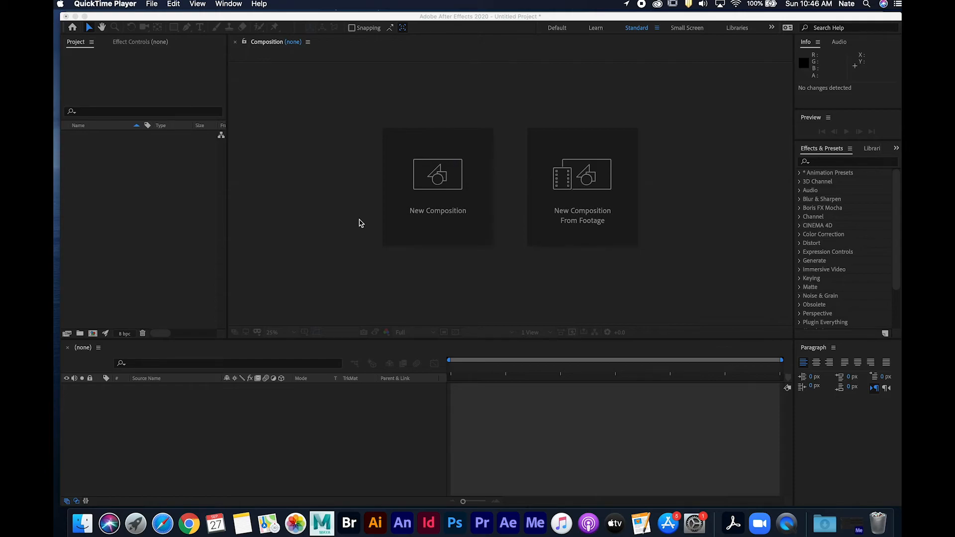
- Create a new MAXON CINEMA 4D file named 2dproject.c4d in the cinema4d folder
left_click(271, 19)
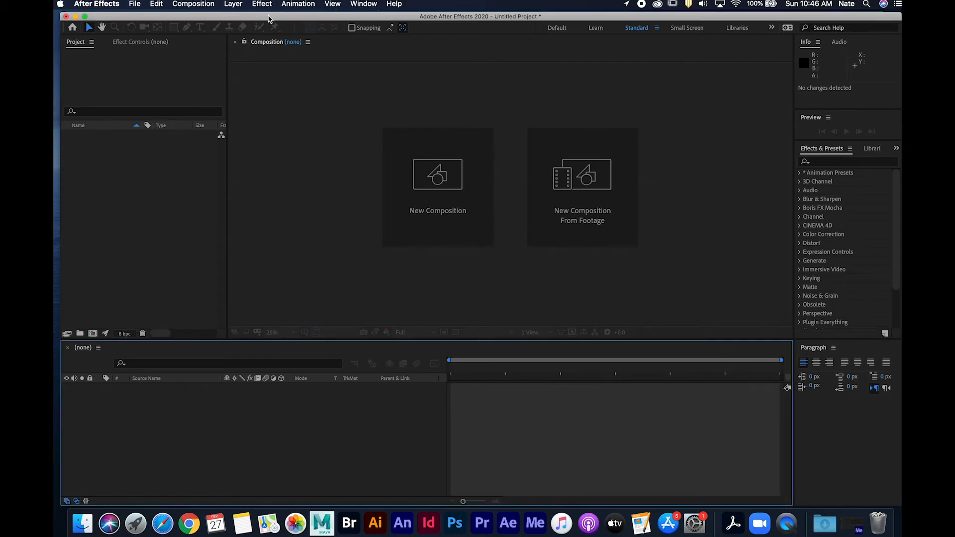
left_click(134, 4)
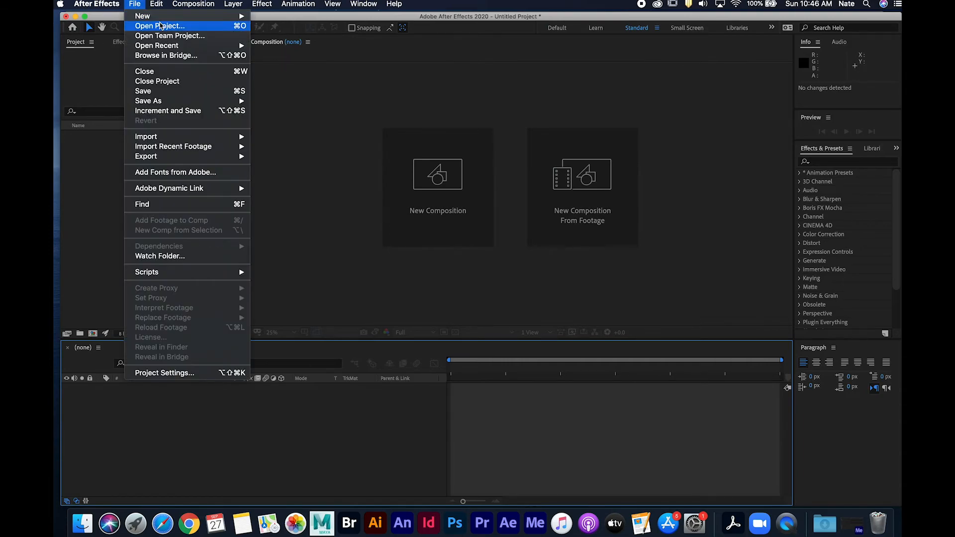
mouse_move(160, 16)
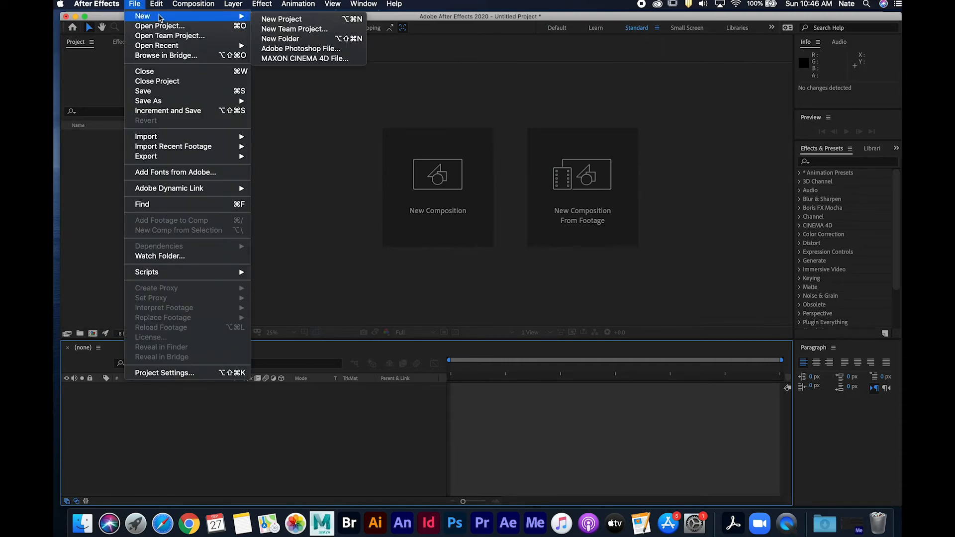
left_click(289, 58)
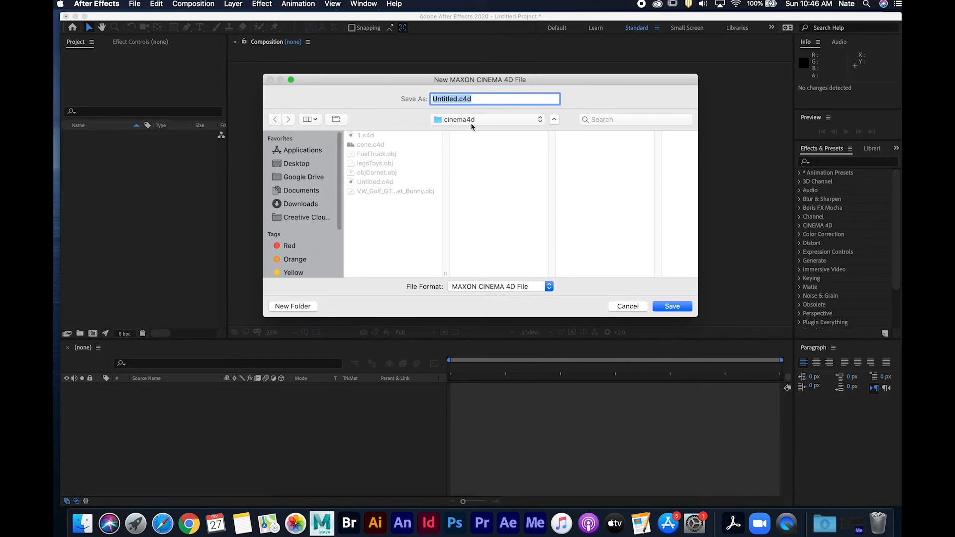
left_click(457, 99)
left_click_drag(458, 99, 369, 96)
type("2dproject")
left_click(679, 307)
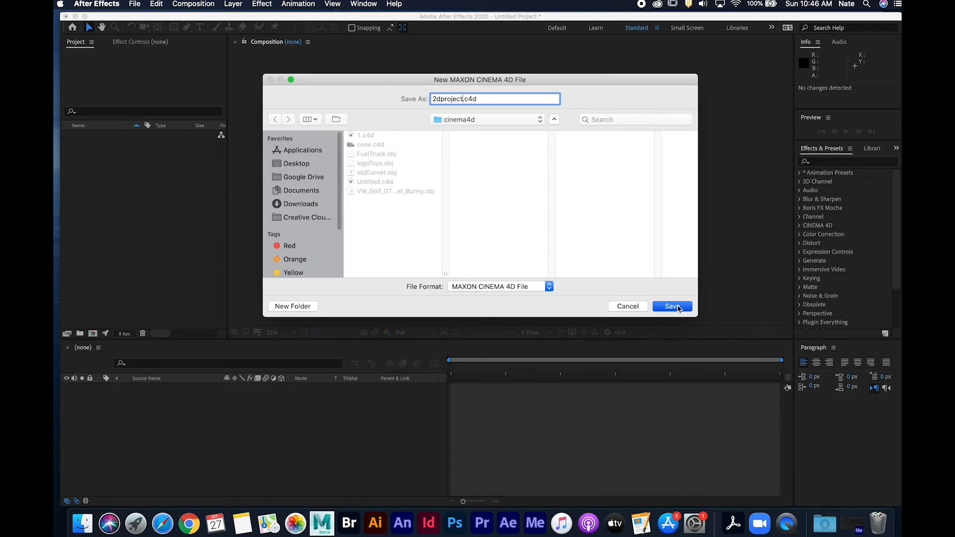
left_click(554, 119)
left_click(554, 119)
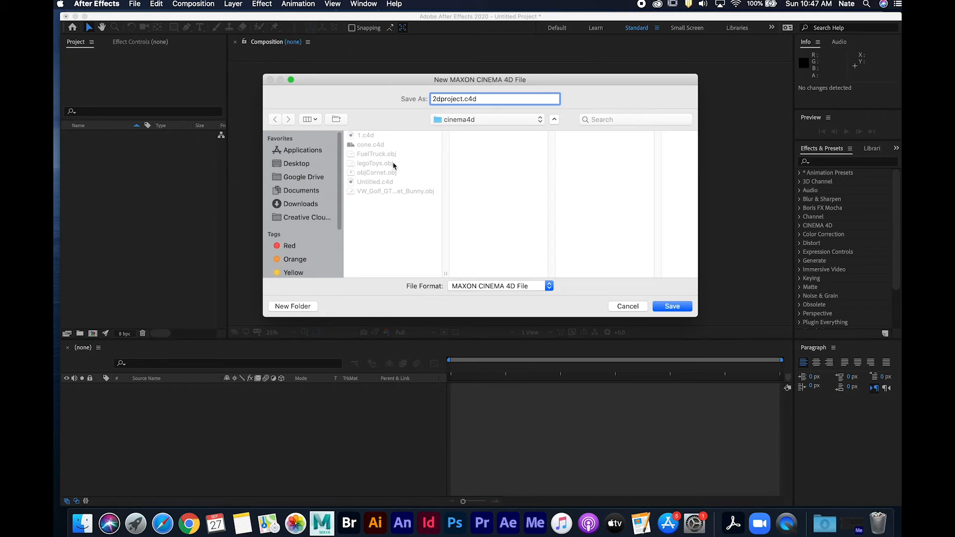
left_click(685, 308)
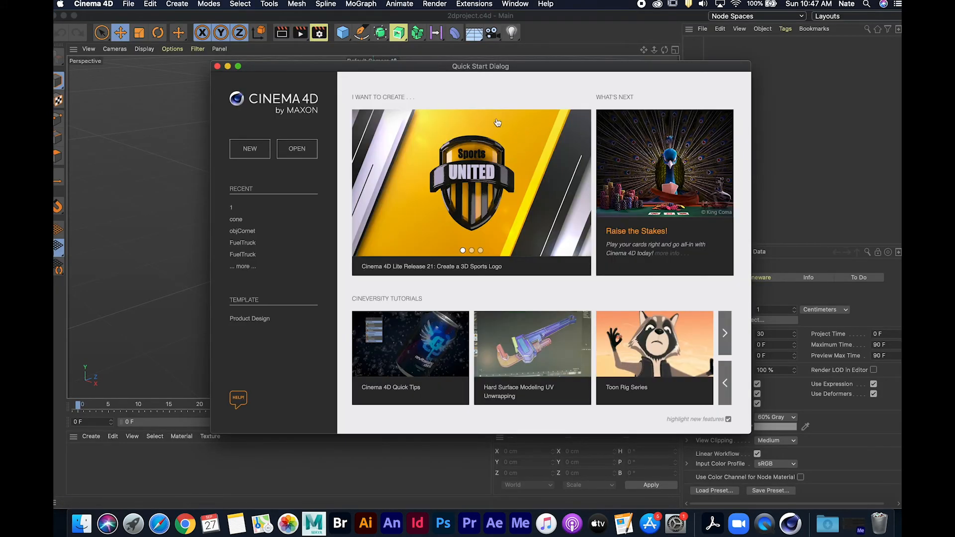
- Dismiss the Quick Start Dialog and resize the 2dproject.c4d window so the whole interface fits on the screen
left_click(217, 66)
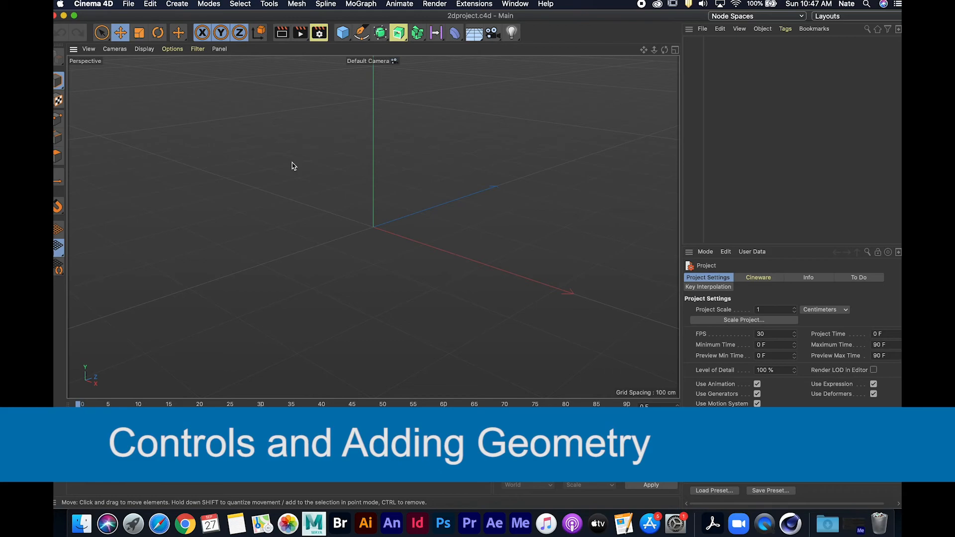
left_click_drag(830, 11, 811, 11)
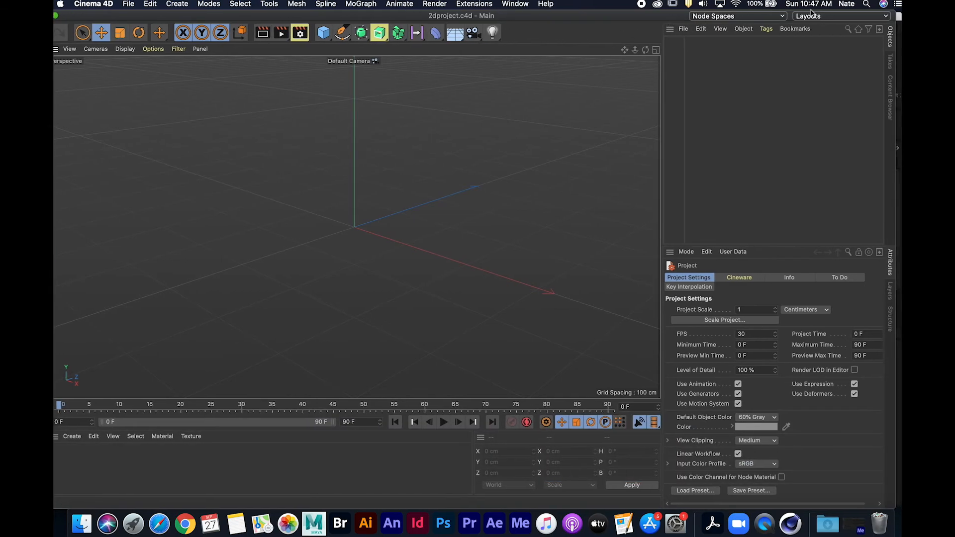
left_click_drag(896, 12, 876, 14)
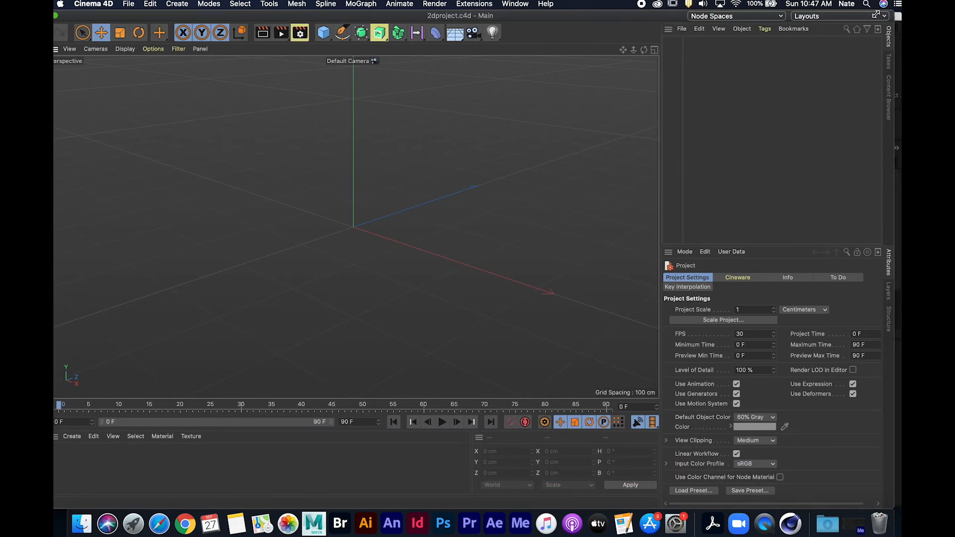
left_click_drag(652, 14, 693, 8)
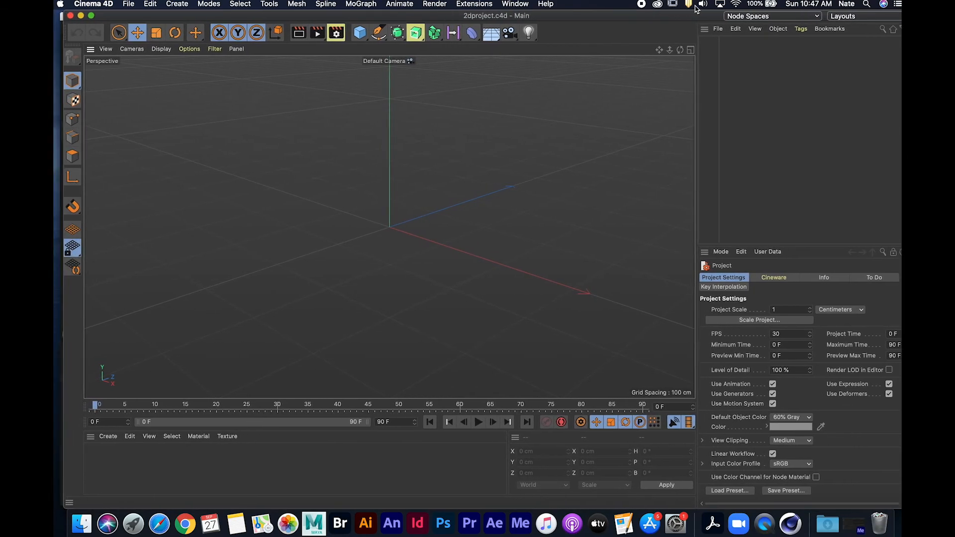
left_click_drag(67, 11, 122, 9)
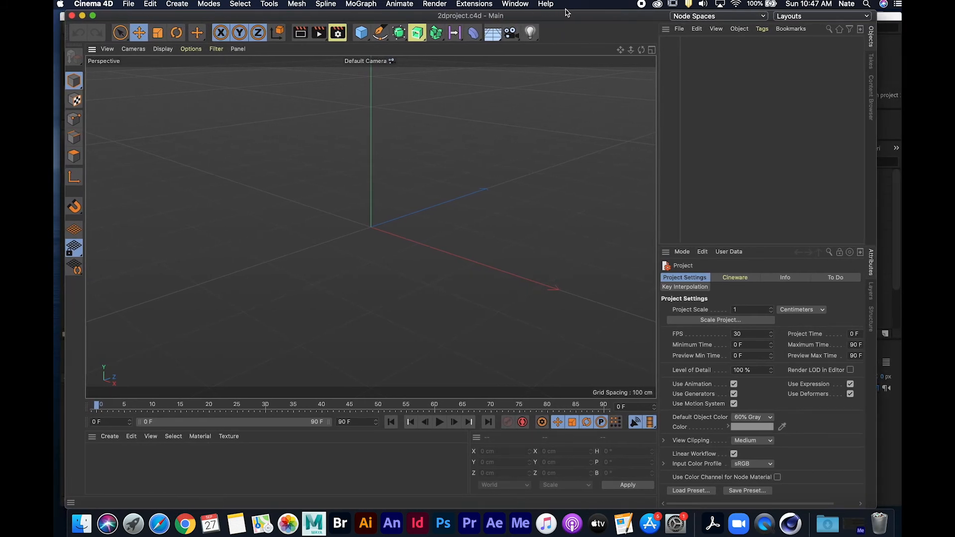
left_click_drag(555, 14, 558, 14)
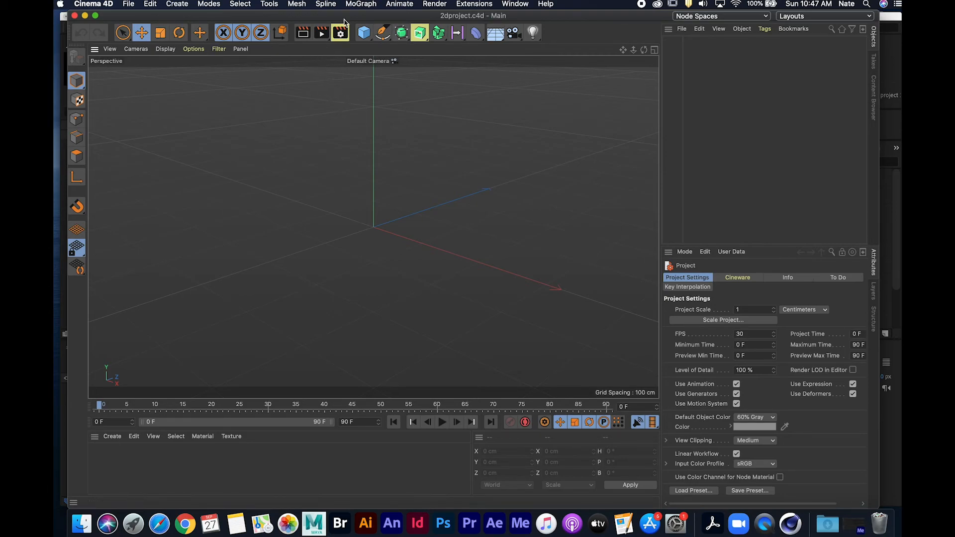
- Add a cube to the scene and move it to about -34 cm on the X axis
left_click(365, 36)
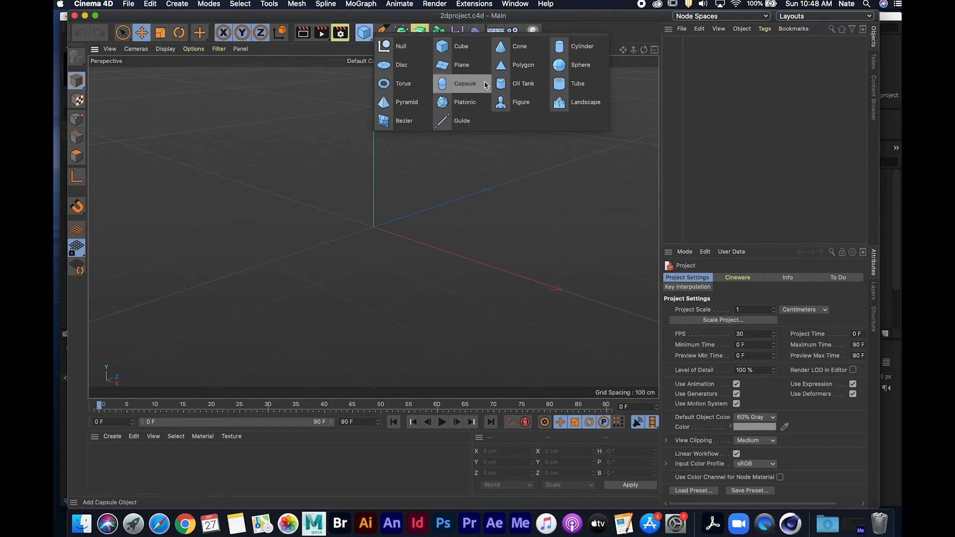
left_click(366, 33)
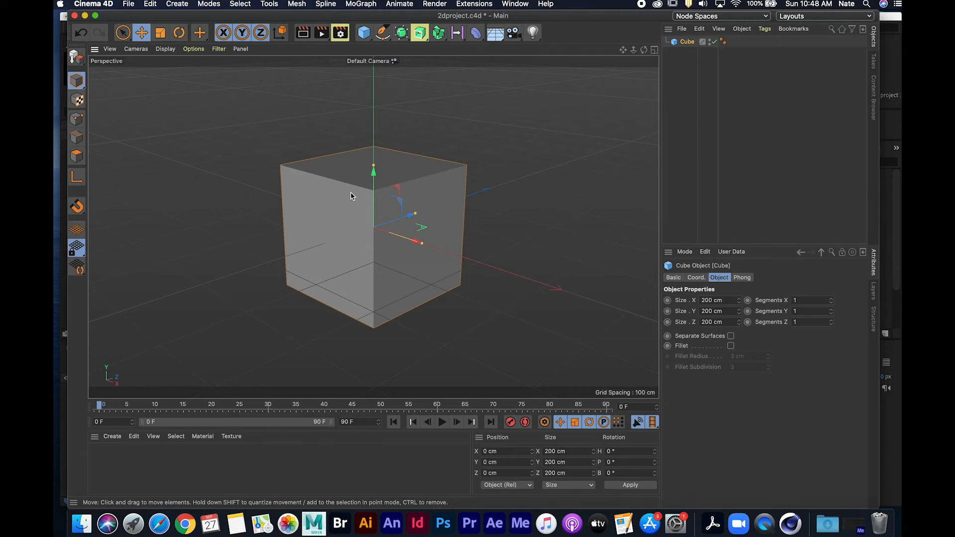
key("e")
left_click_drag(414, 241, 393, 234)
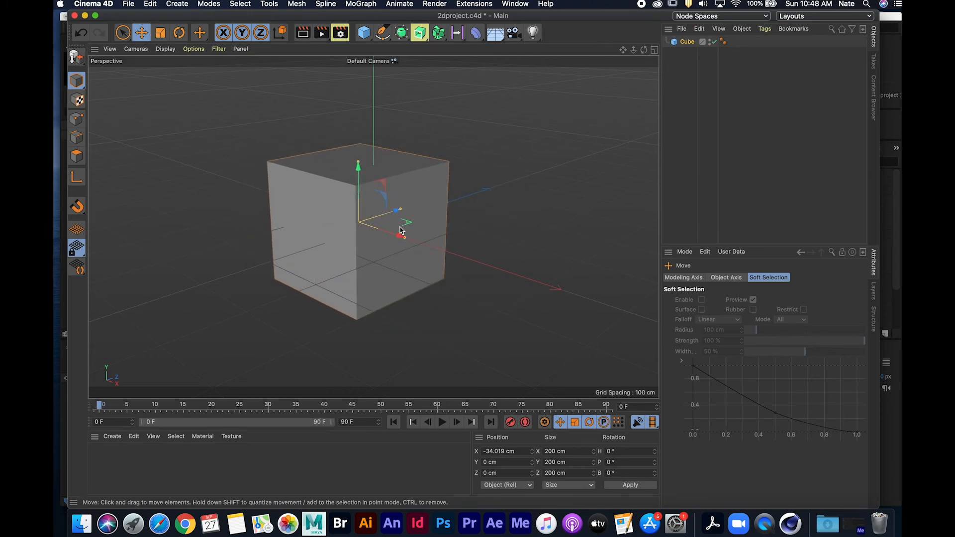
- Rotate the cube to a bank angle of about -29° and stretch its Y size to about 262 cm
key("r")
left_click_drag(373, 205, 377, 142)
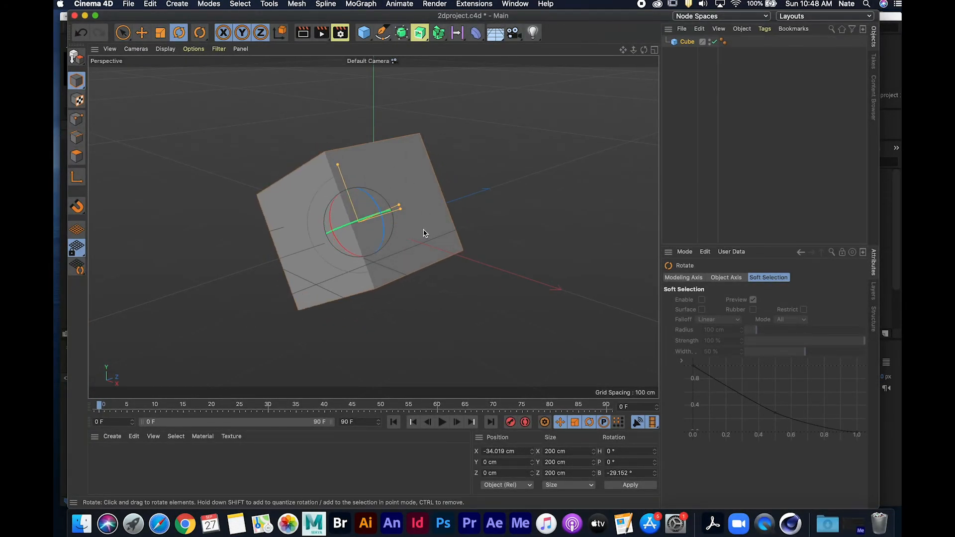
key("t")
mouse_move(338, 165)
left_mouse_down()
mouse_move(332, 111)
mouse_move(338, 158)
mouse_move(324, 120)
mouse_move(330, 150)
left_mouse_up()
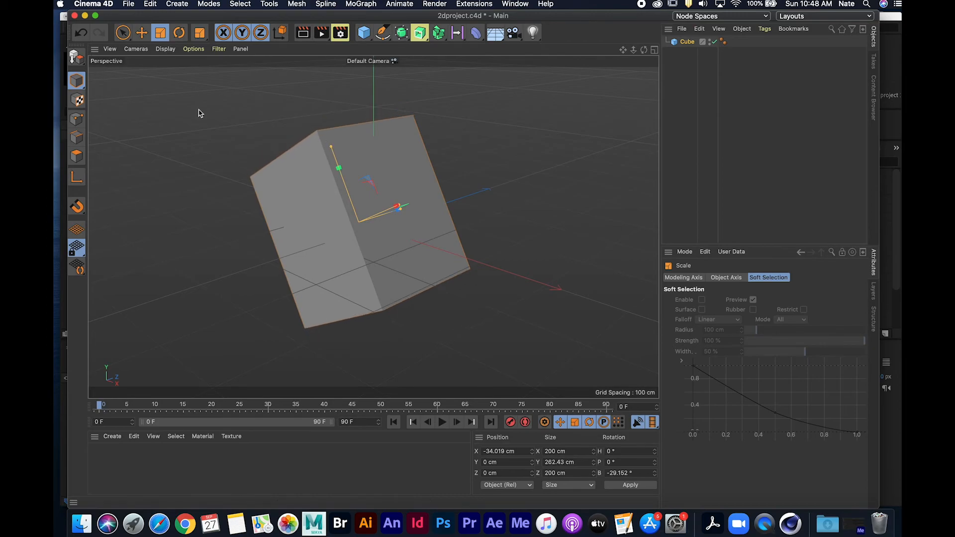
- Convert the selected cube into an editable polygon object and switch to Point mode
left_click(431, 178)
left_click(487, 158)
left_click(377, 173)
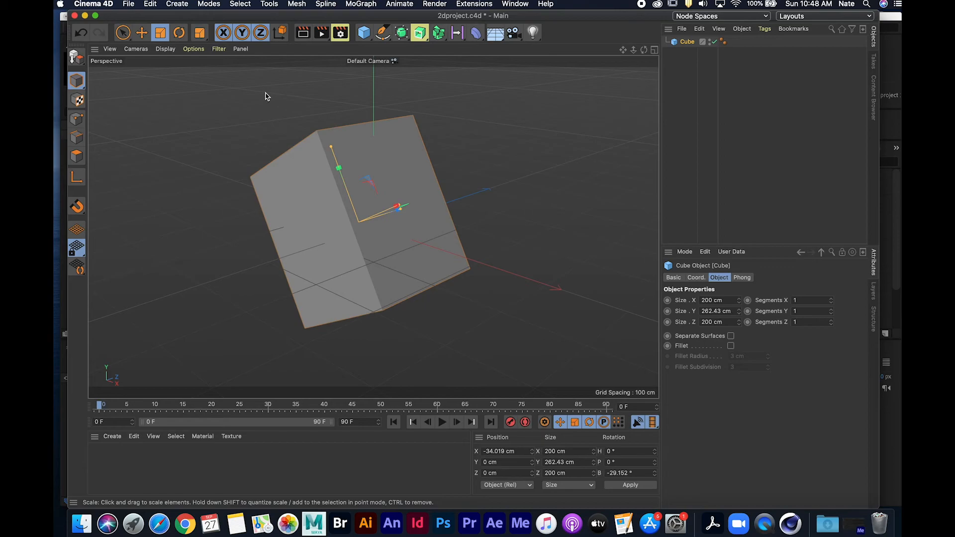
left_click(77, 56)
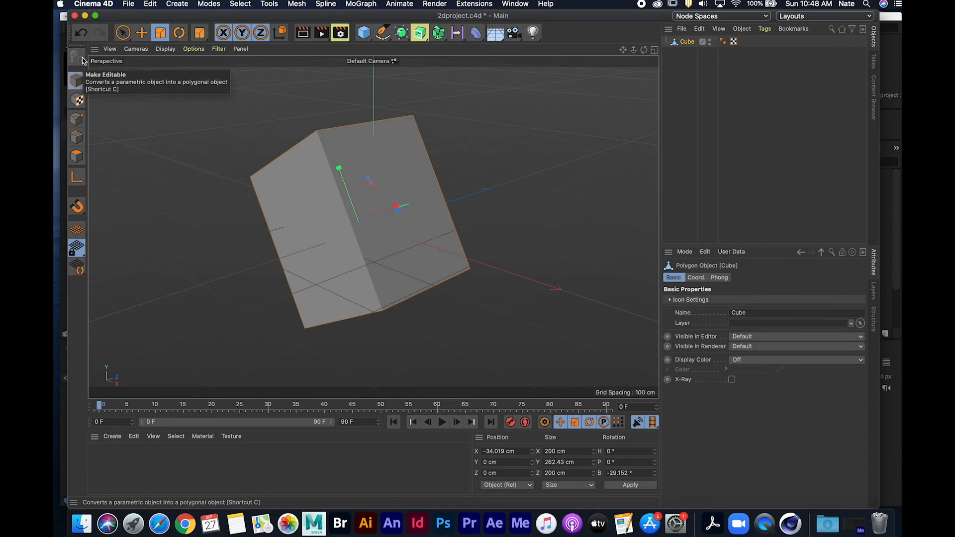
left_click(77, 118)
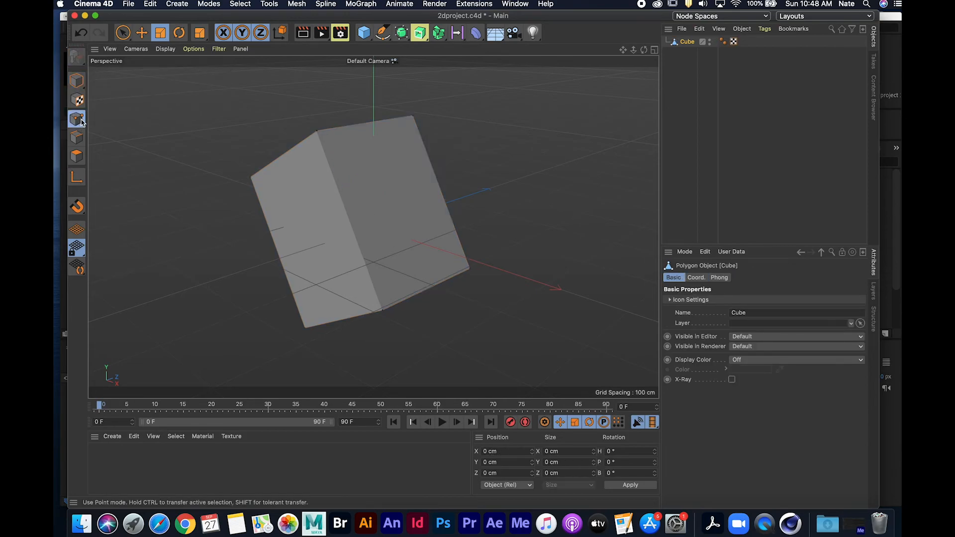
- Move the cube's upper front corner point down and inward with the Move tool
left_click(317, 132)
left_click_drag(297, 77, 333, 161)
key("e")
- Deform the cube further by moving more corner points, bringing the last one to about 42 cm on Y
left_click(471, 269)
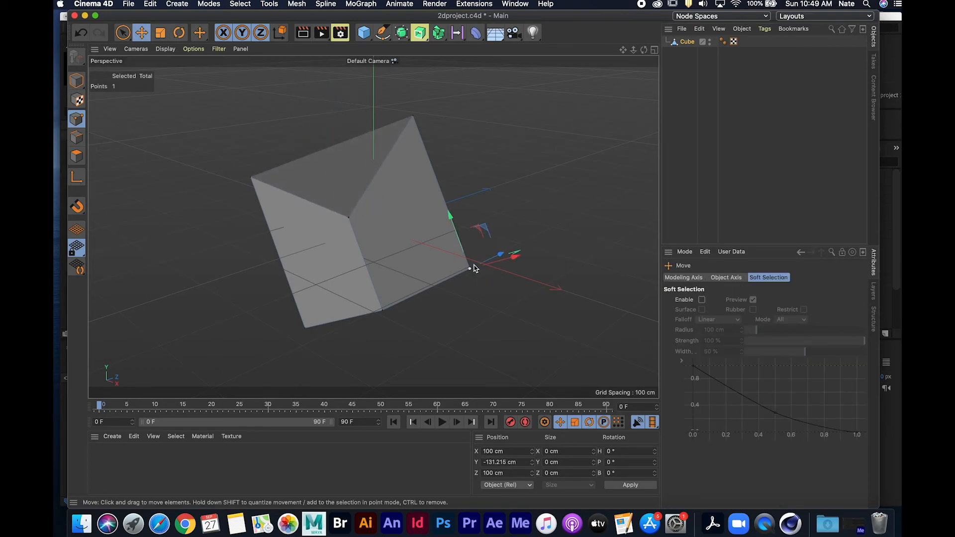
left_click_drag(463, 227, 421, 164)
left_click_drag(295, 276, 247, 211)
left_click_drag(464, 264, 312, 312, "alt")
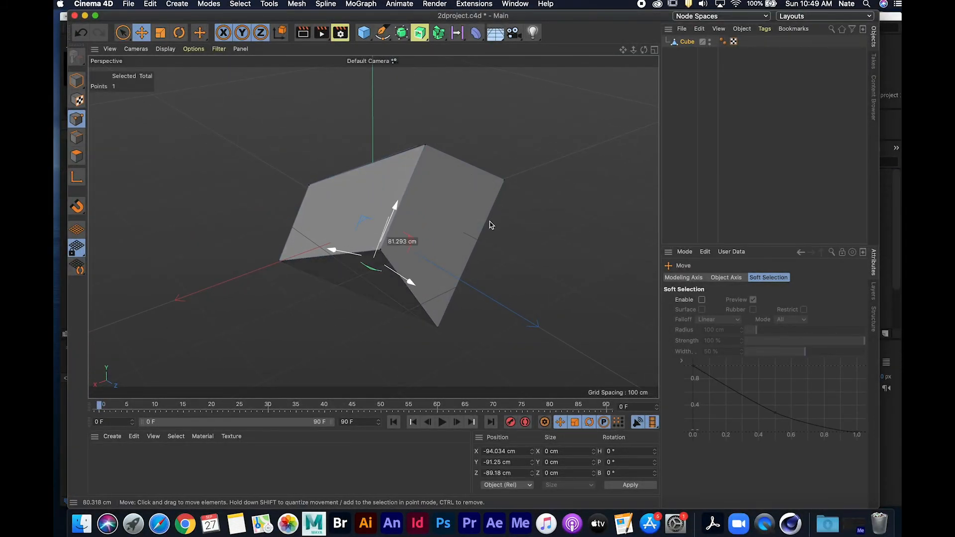
left_click(505, 180)
left_click_drag(527, 131, 505, 180)
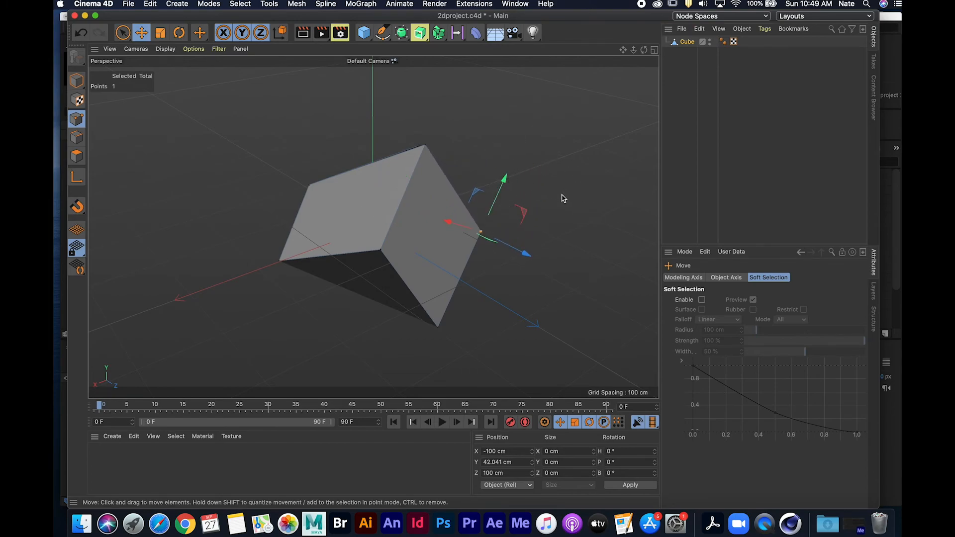
- Examine the deformed cube from several angles and distances by orbiting, zooming and panning the view
left_click_drag(535, 179, 499, 234, "alt")
left_click_drag(503, 149, 557, 152, "alt")
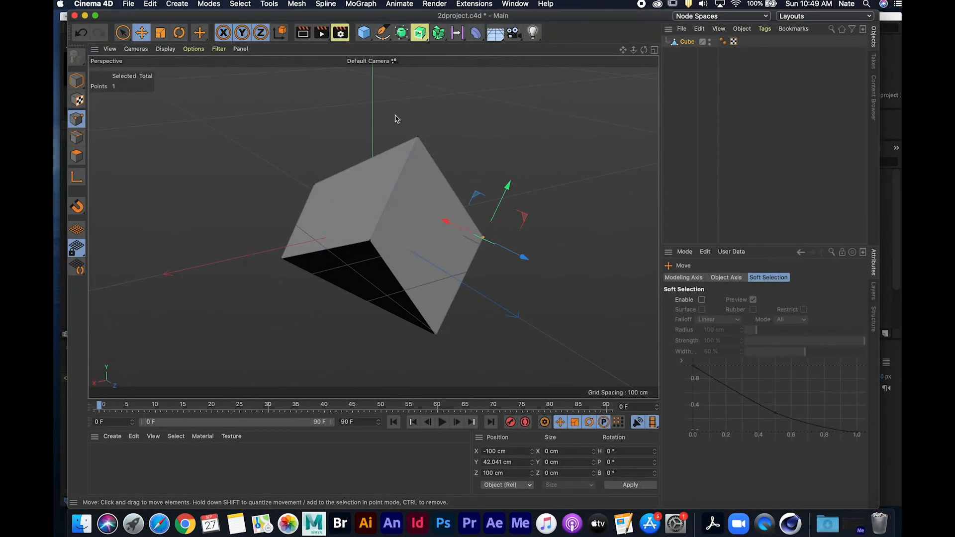
scroll(426, 257, "down", 5)
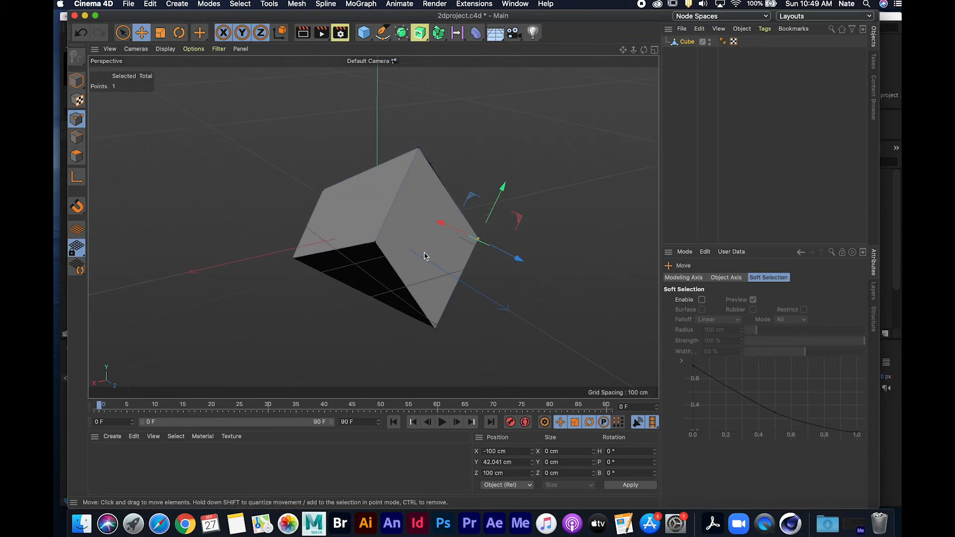
scroll(426, 255, "up", 5)
scroll(424, 255, "down", 3)
scroll(424, 255, "up", 3)
scroll(424, 255, "down", 3)
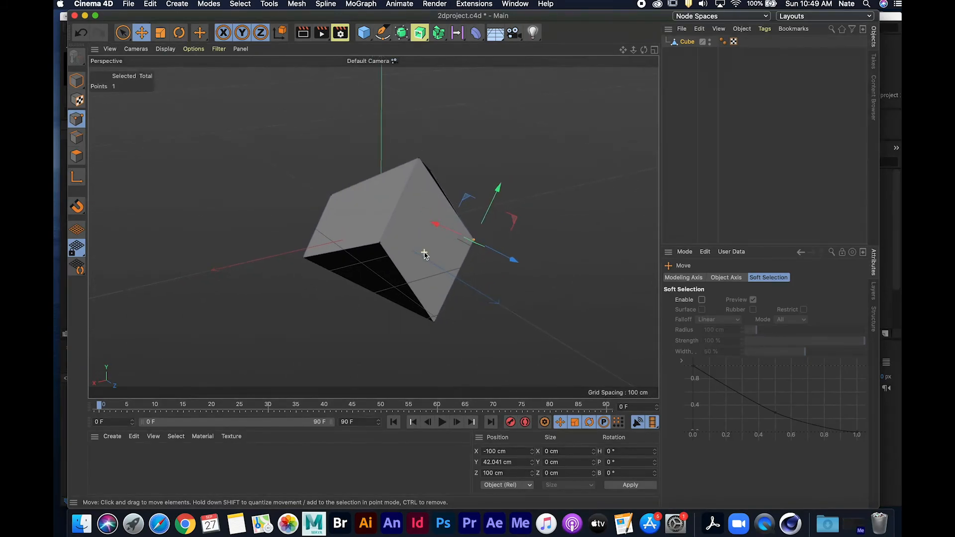
middle_click_drag(373, 227, 339, 207, "alt")
left_click_drag(313, 216, 265, 213, "alt")
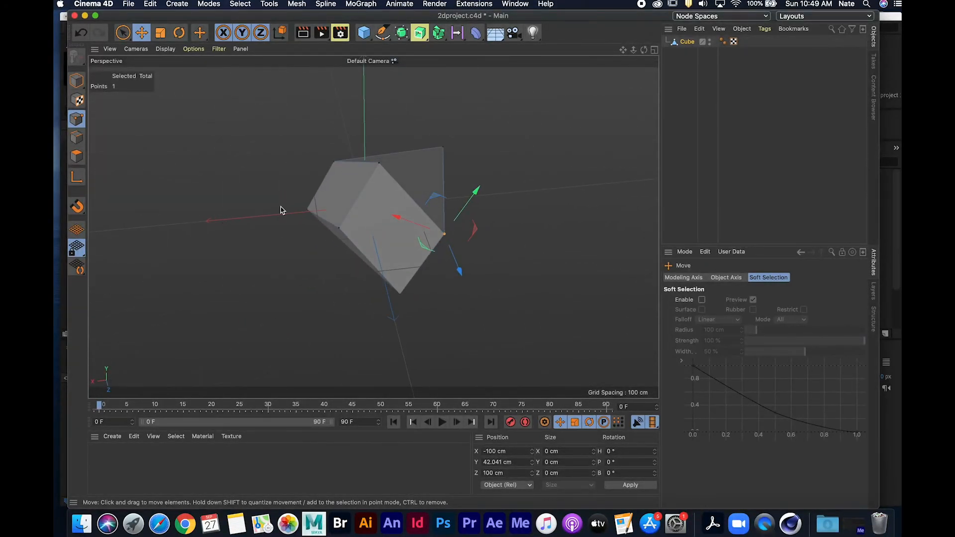
middle_click_drag(338, 212, 367, 204, "alt")
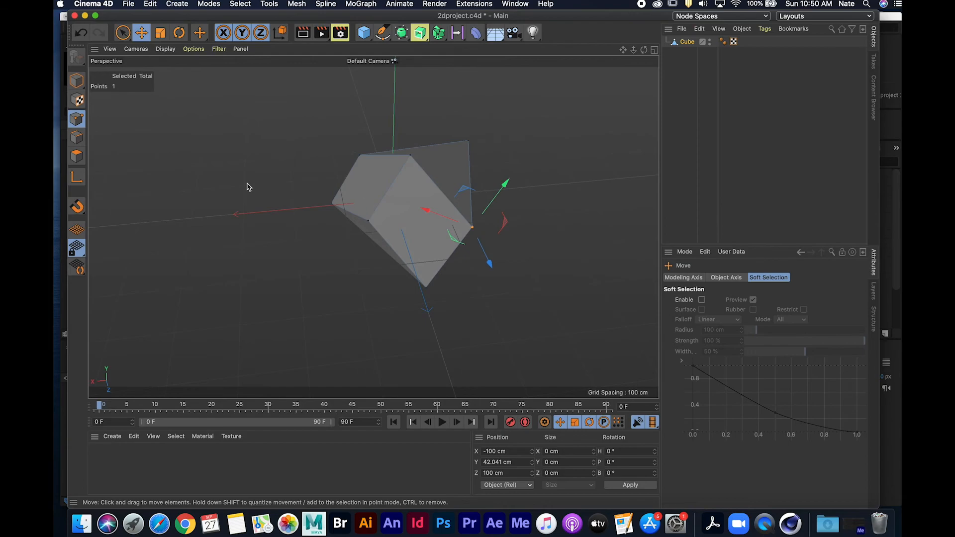
- Return to Model mode and select the whole cube with the Live Selection tool
left_click(77, 80)
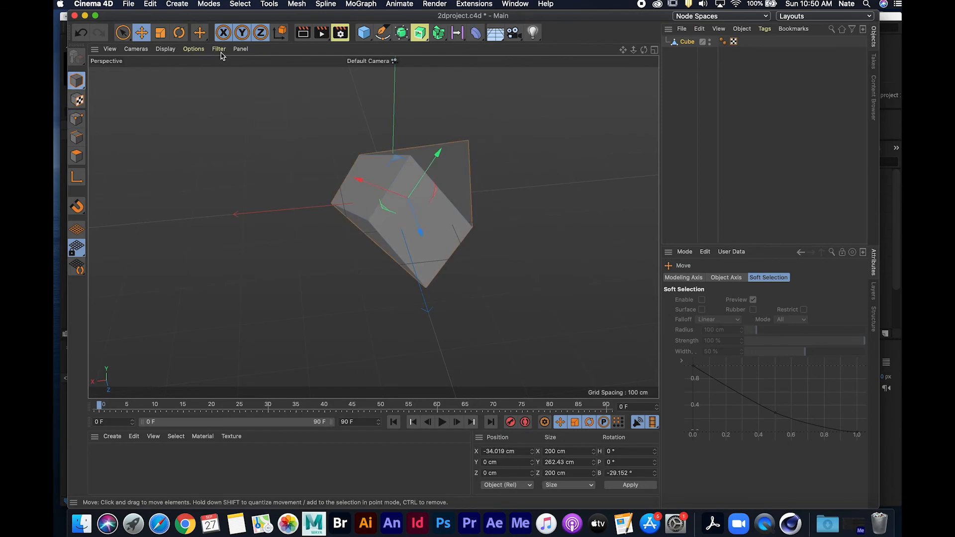
left_click(122, 33)
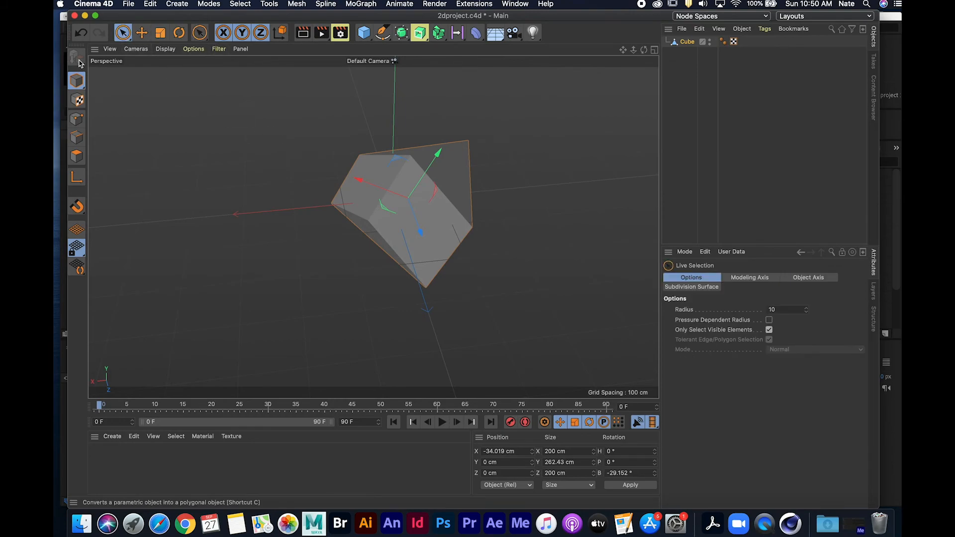
left_click(383, 188)
left_click(277, 38)
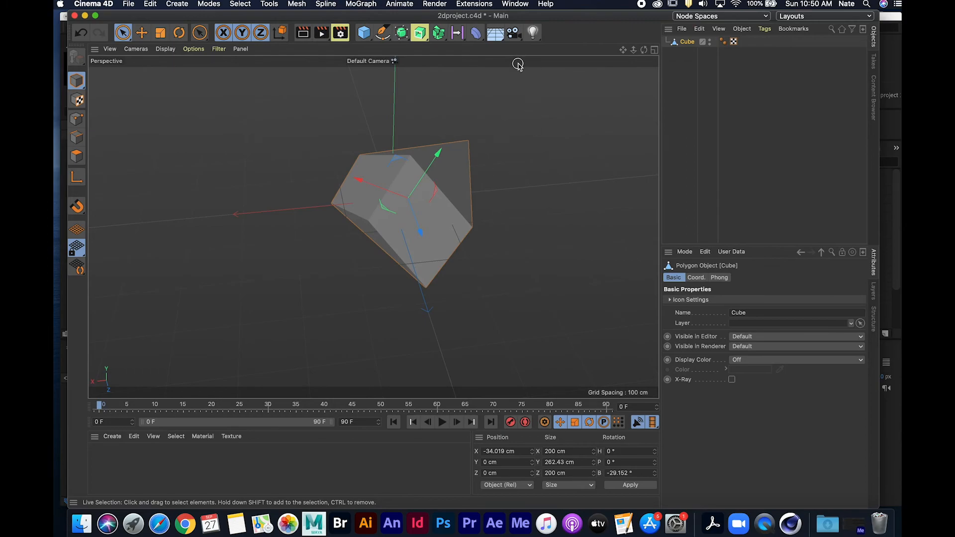
- Add a Subdivision Surface object to the scene alongside the cube
mouse_move(521, 60)
left_mouse_down("alt")
mouse_move(537, 94)
mouse_move(561, 77)
mouse_move(570, 107)
mouse_move(509, 59)
left_mouse_up("alt")
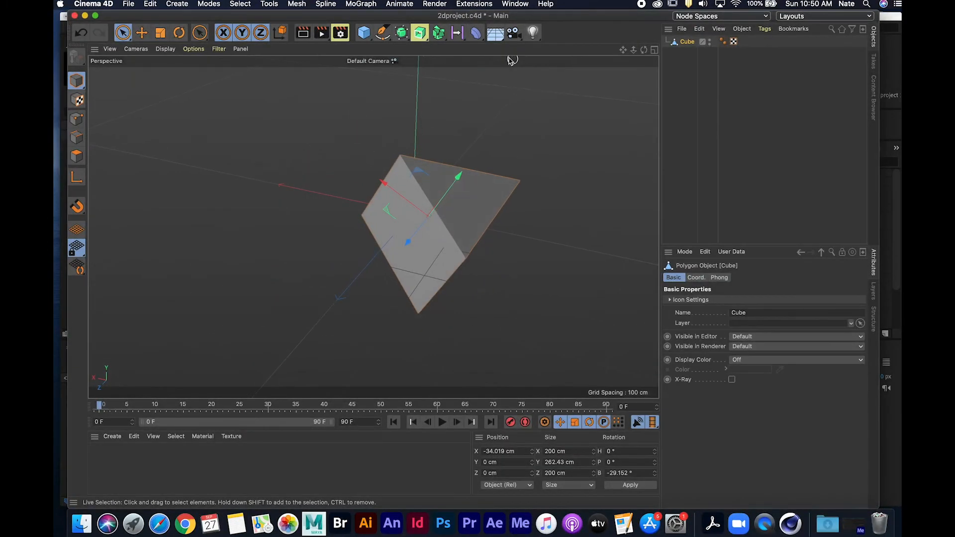
left_click(404, 33)
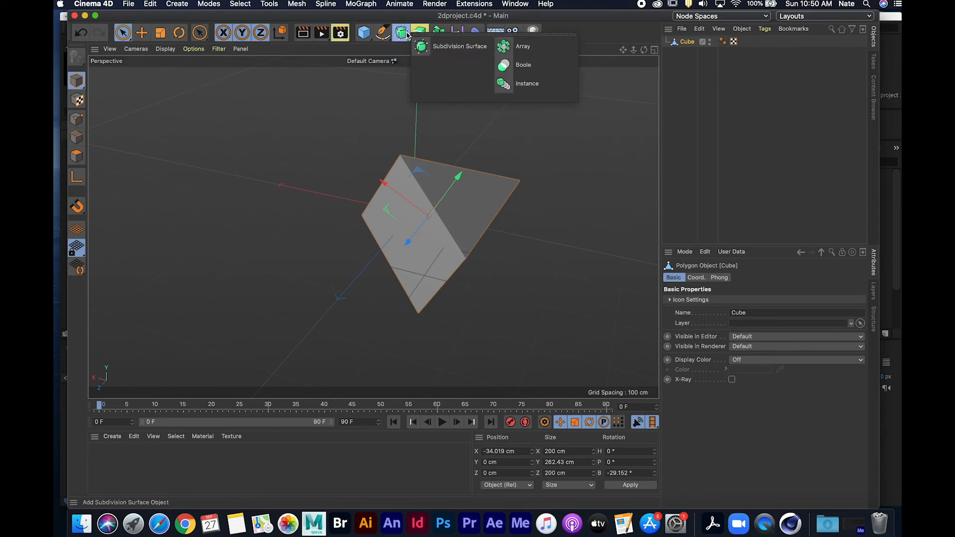
left_click(460, 47)
left_click_drag(585, 132, 472, 100, "alt")
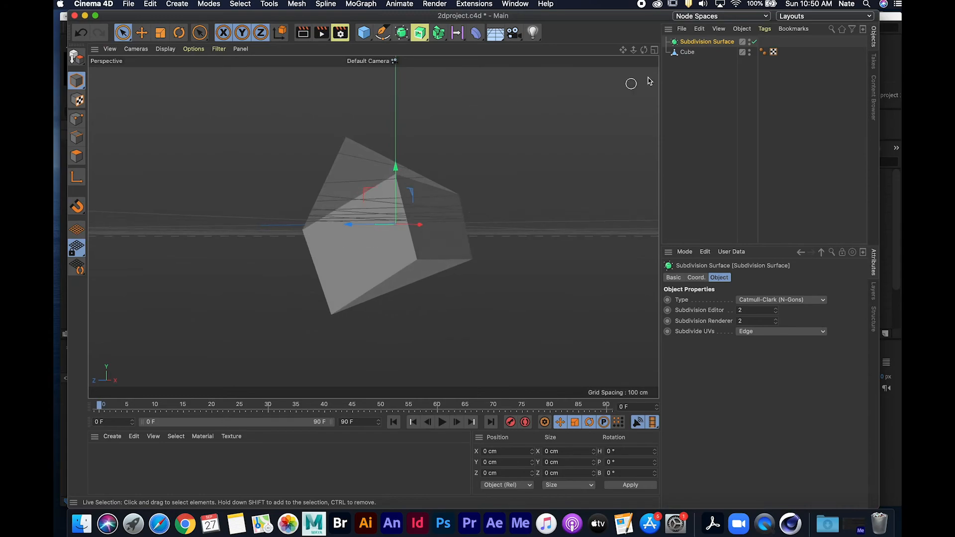
- Make the cube a child of the Subdivision Surface and view the smoothed shape from another angle
left_click(689, 53)
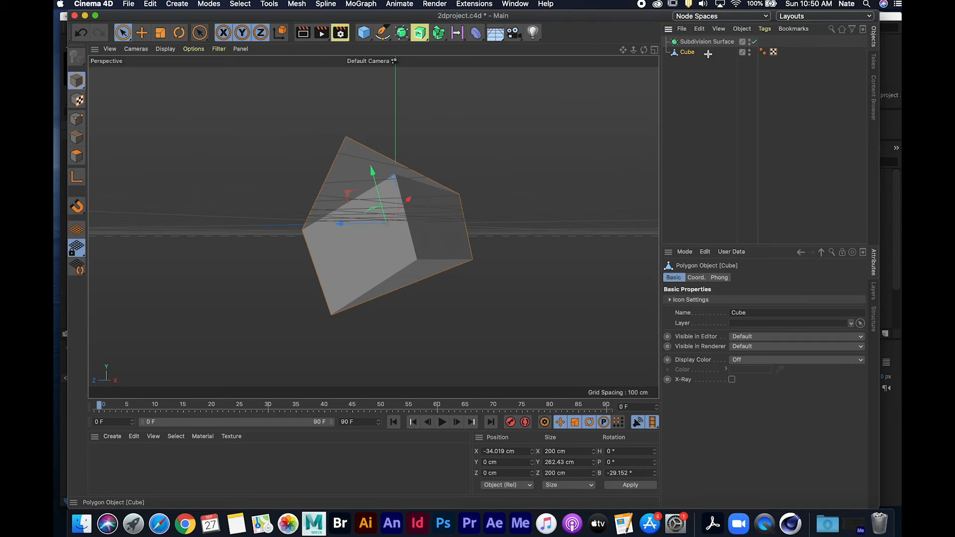
left_click(714, 71)
mouse_move(689, 54)
left_mouse_down()
mouse_move(703, 55)
mouse_move(703, 44)
left_mouse_up()
left_click(548, 145)
left_click_drag(536, 150, 513, 153, "alt")
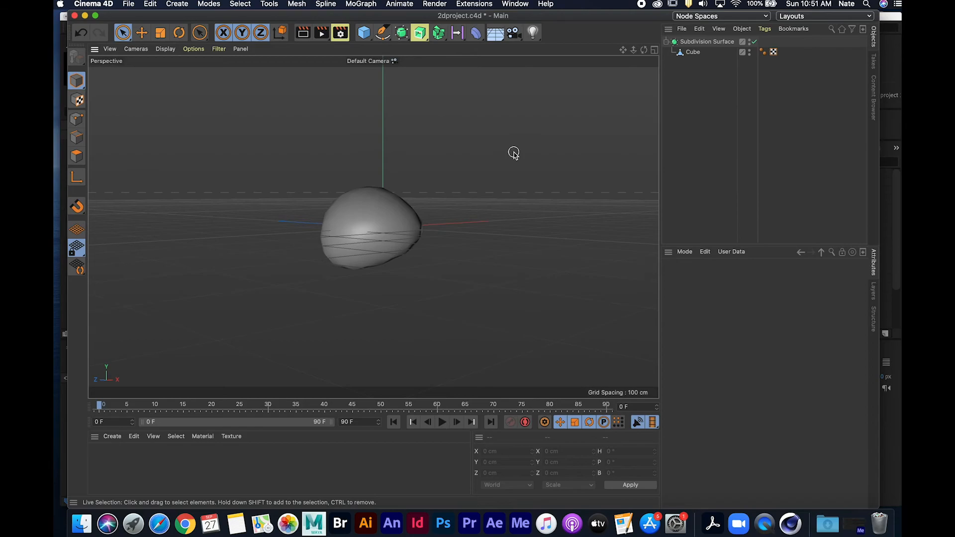
- Undo the nesting of the cube under the Subdivision Surface
key("super+z")
key("super+z")
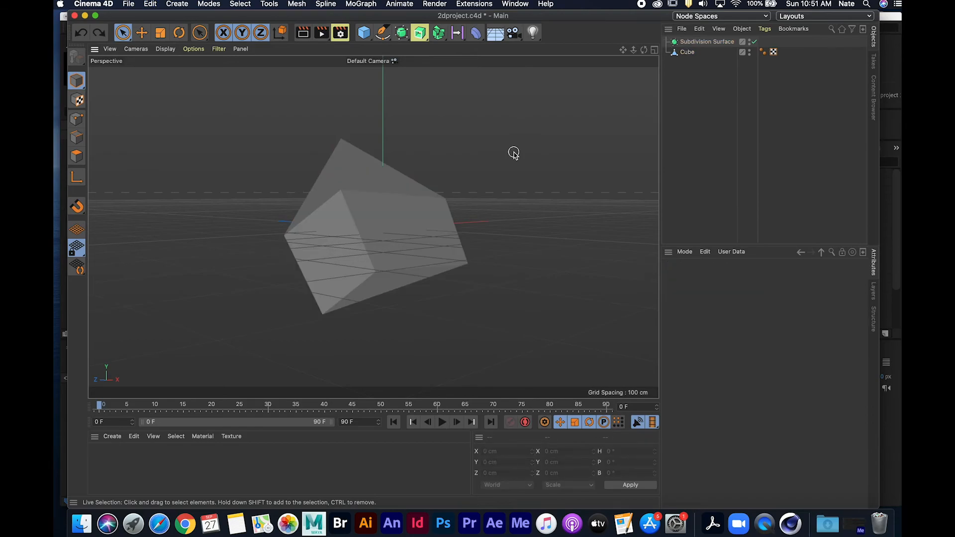
left_click_drag(513, 153, 542, 164, "alt")
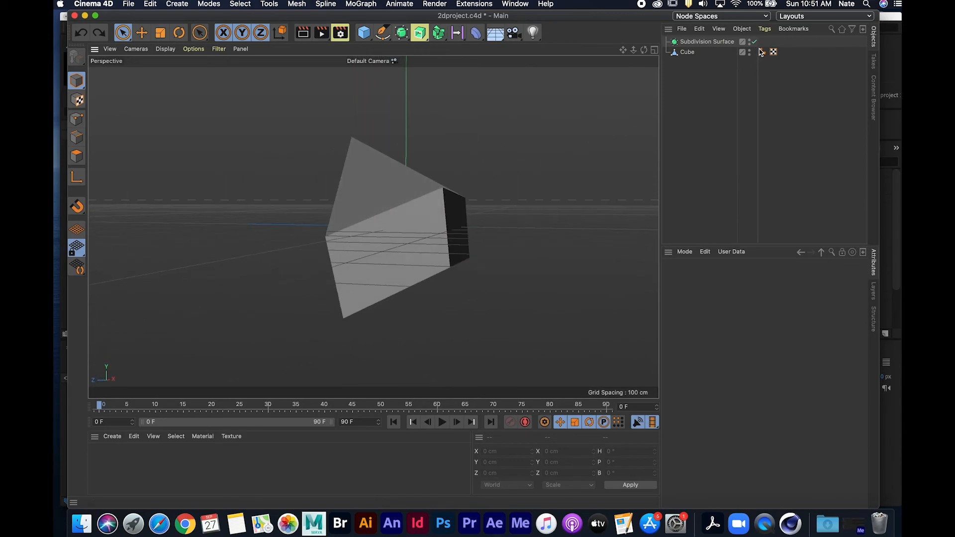
- Delete the Subdivision Surface object and view the remaining cube from several angles
left_click(706, 41)
key("Delete")
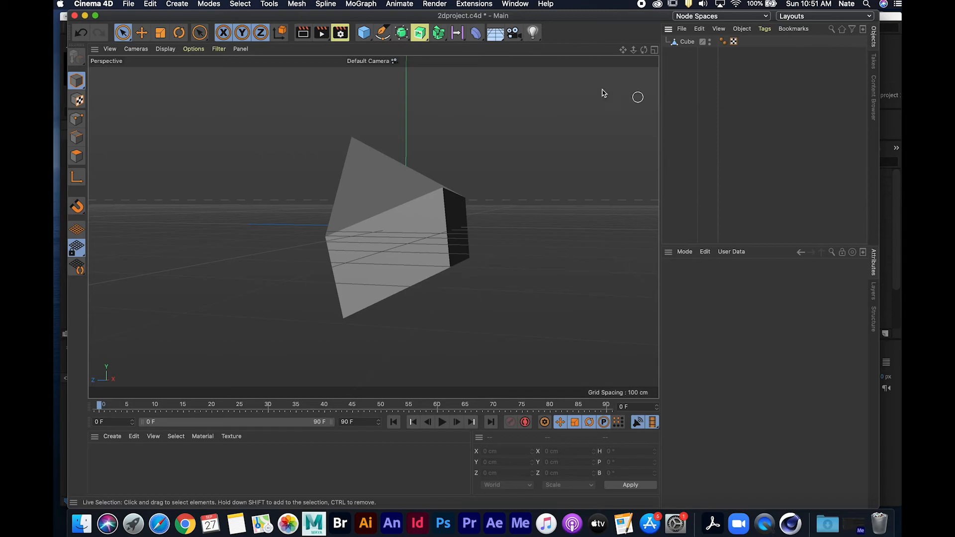
left_click_drag(571, 124, 603, 136, "alt")
left_click_drag(534, 127, 407, 186, "alt")
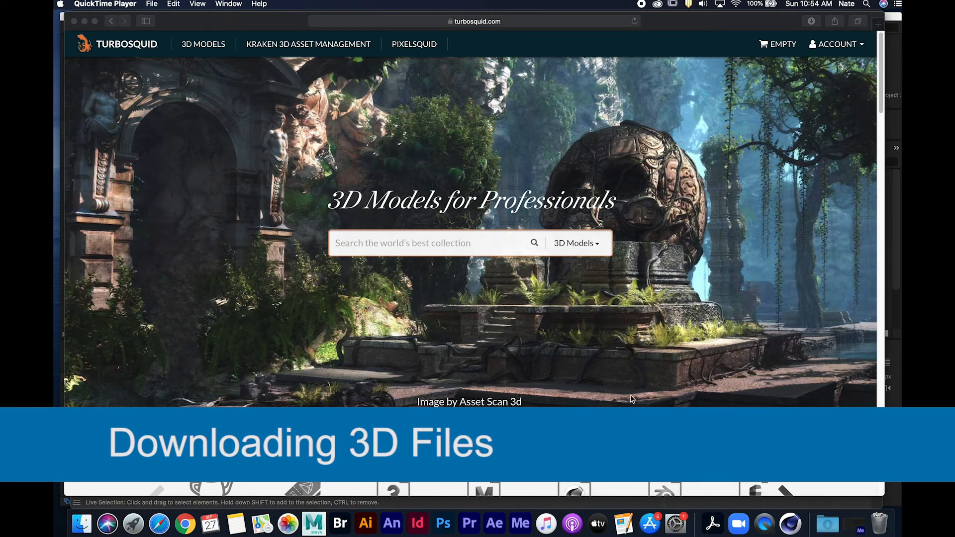
- Switch to the TurboSquid website in Safari and open its Free 3D Models category
left_click(204, 49)
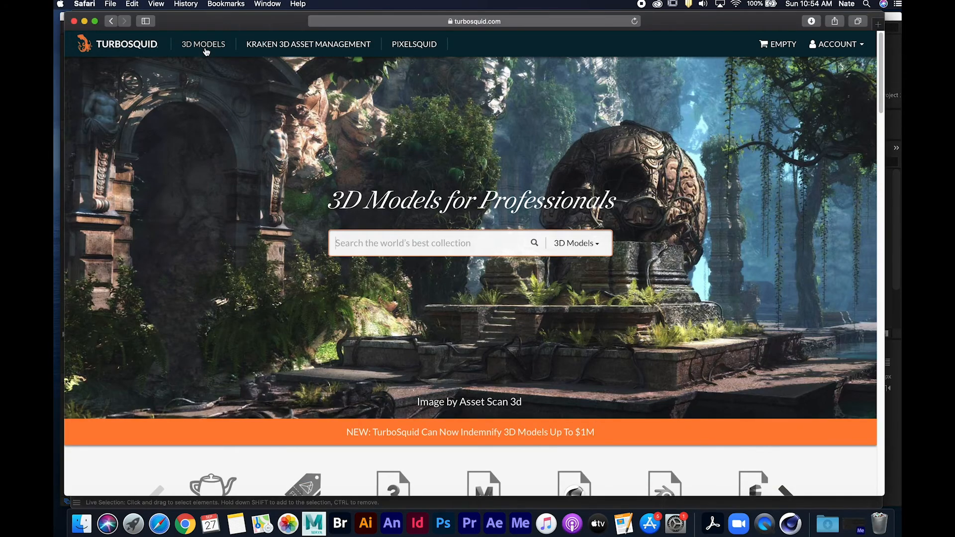
mouse_move(203, 48)
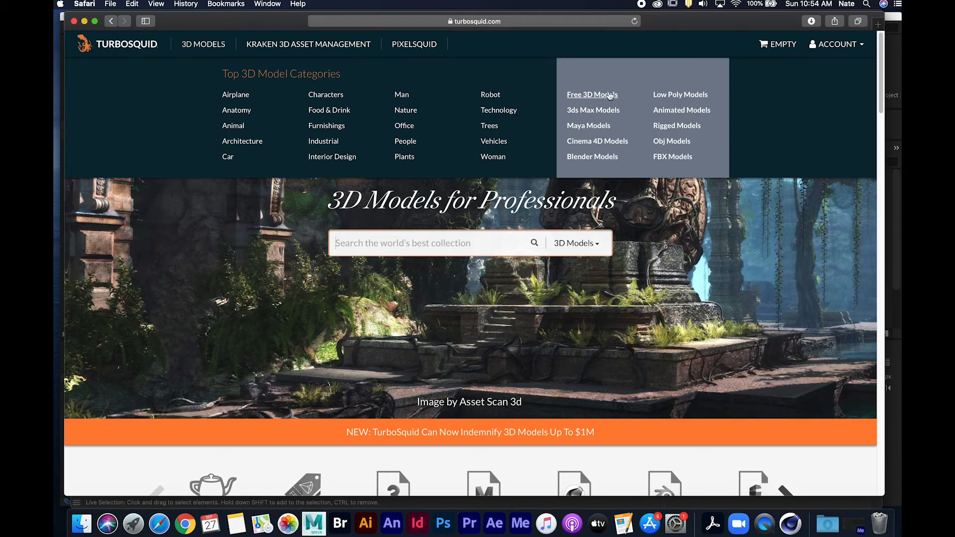
left_click(610, 95)
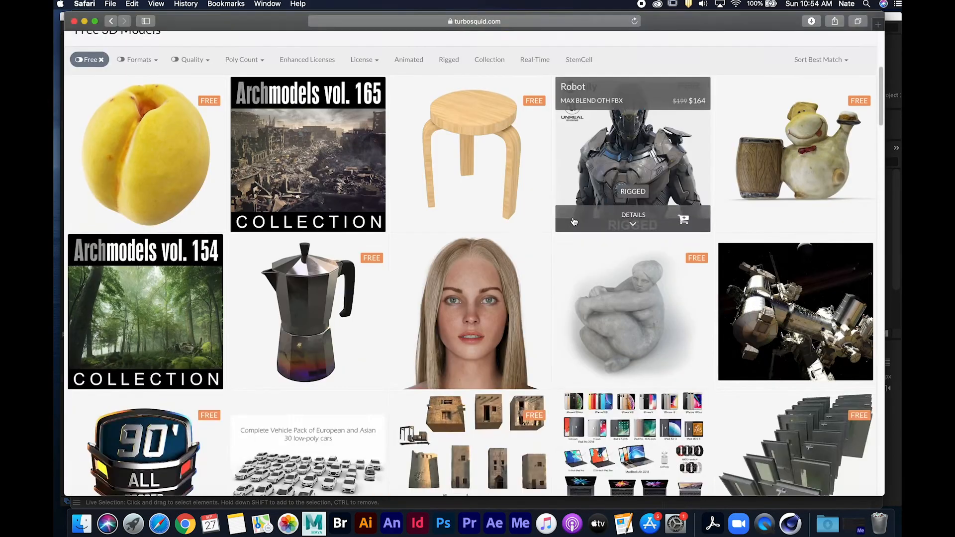
- Browse the first page of free models, checking each listing's file formats and whether it is free
scroll(576, 221, "down", 10)
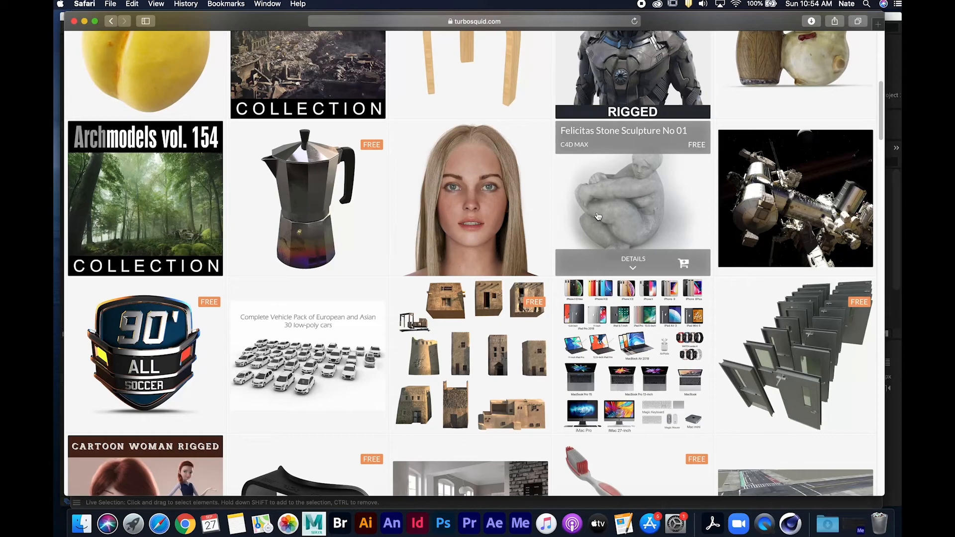
scroll(684, 333, "down", 3)
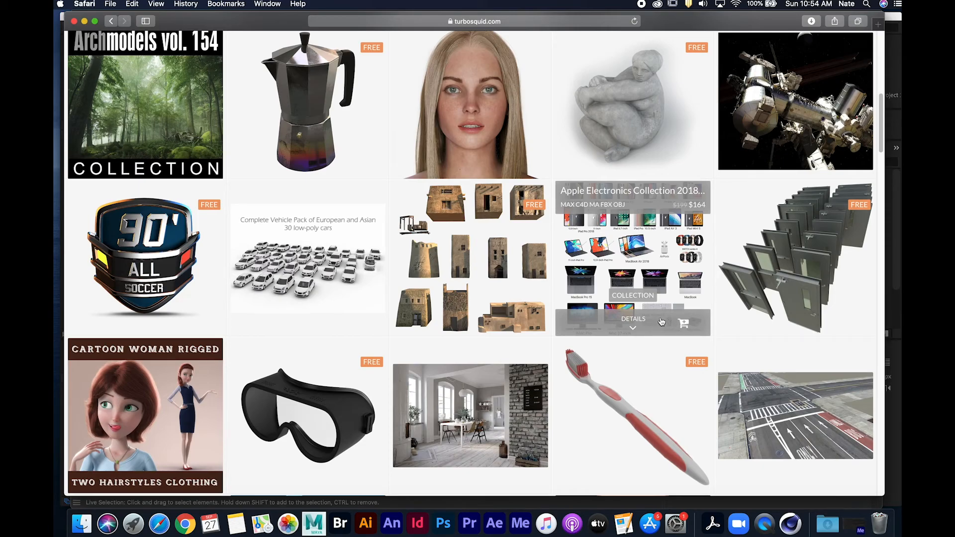
scroll(669, 323, "down", 8)
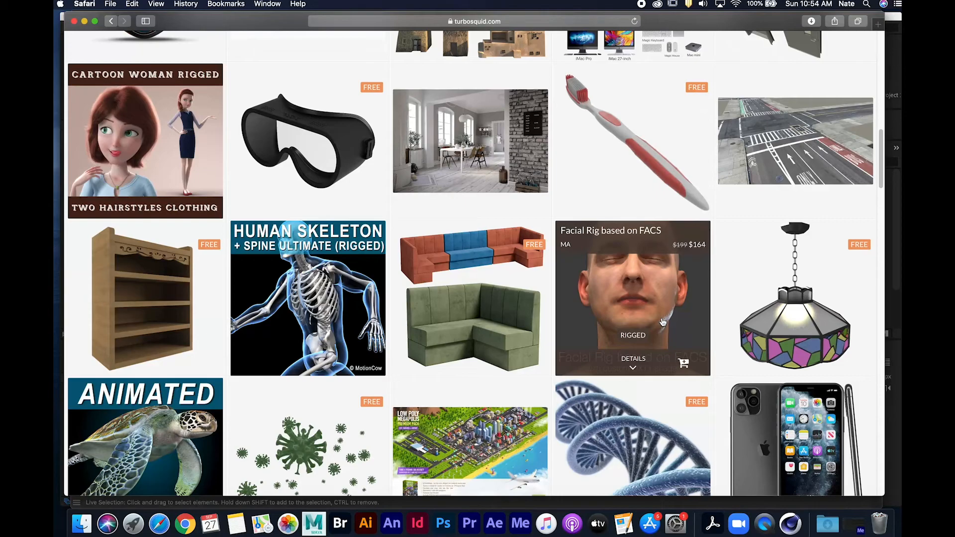
scroll(592, 364, "down", 4)
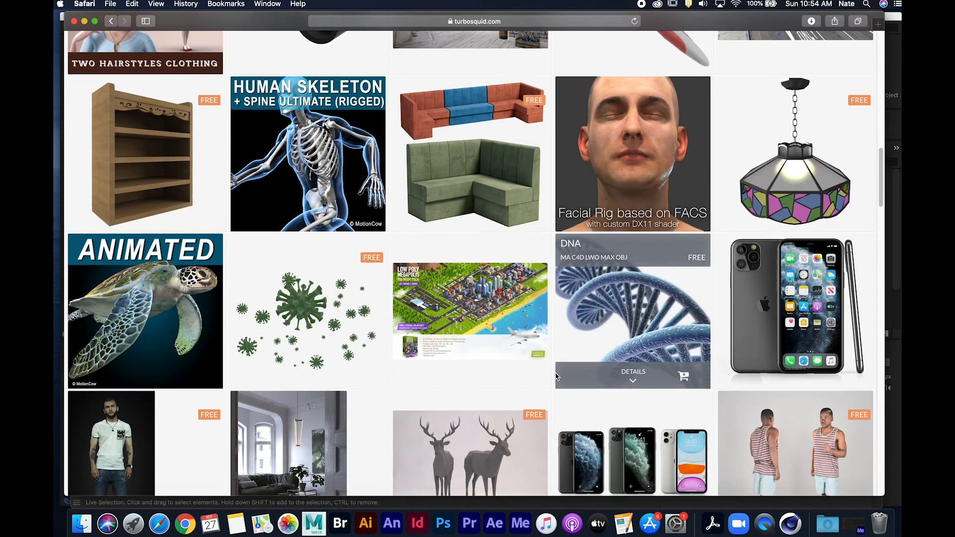
scroll(558, 377, "down", 4)
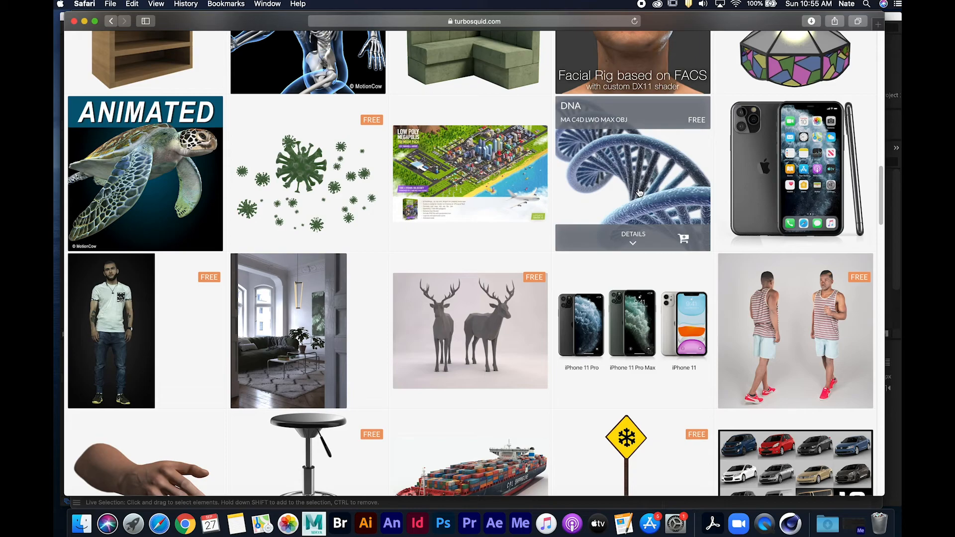
scroll(639, 192, "up", 10)
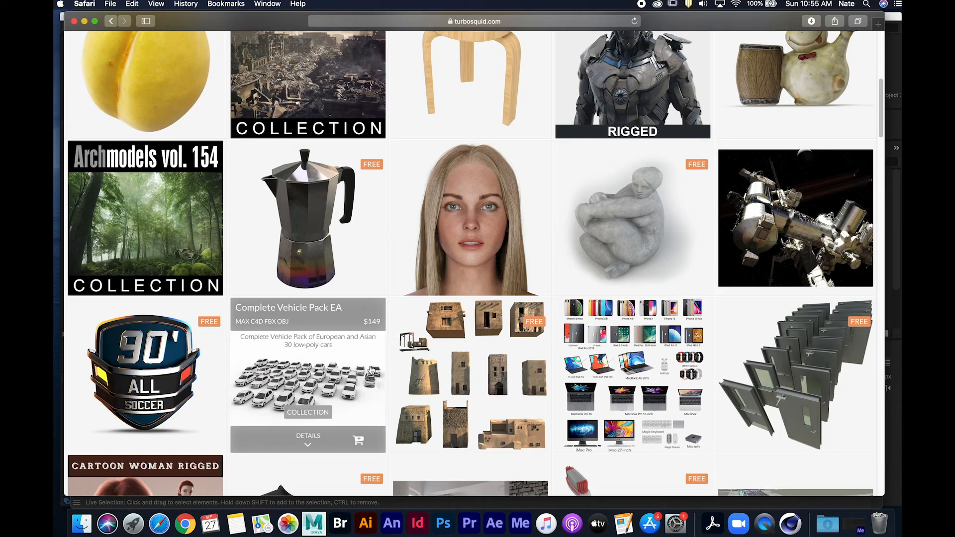
scroll(472, 343, "down", 5)
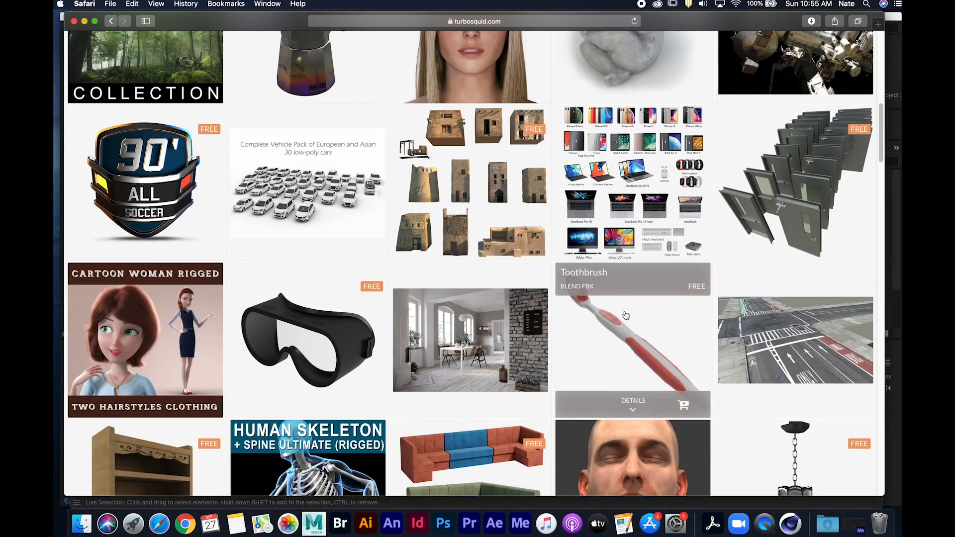
scroll(639, 343, "down", 12)
scroll(647, 337, "down", 15)
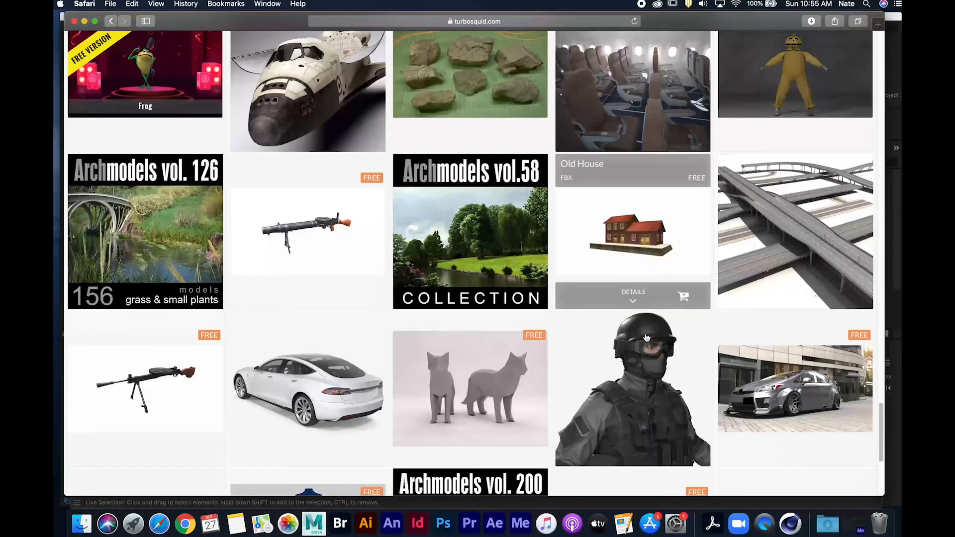
scroll(647, 338, "down", 6)
- Go to the next page of free models and look through its listings
left_click(500, 398)
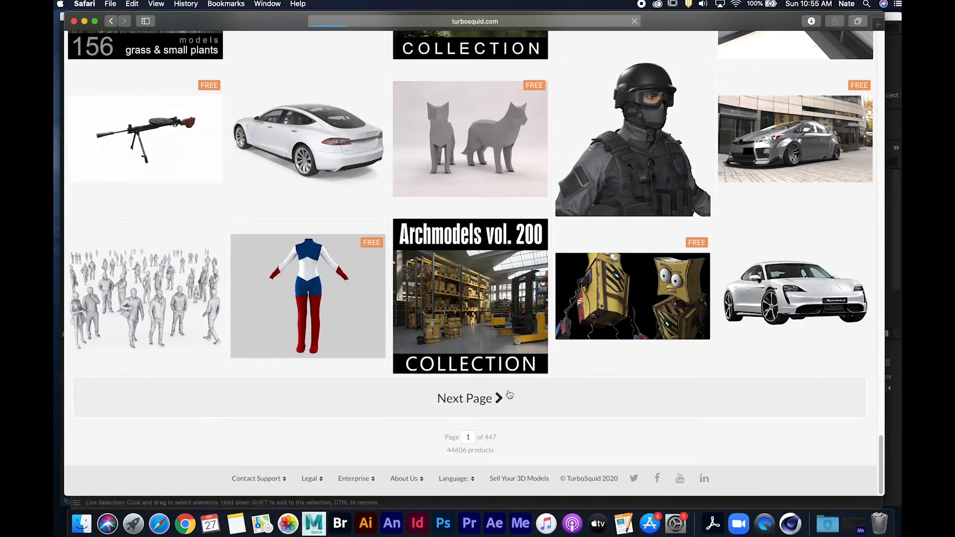
scroll(563, 277, "down", 2)
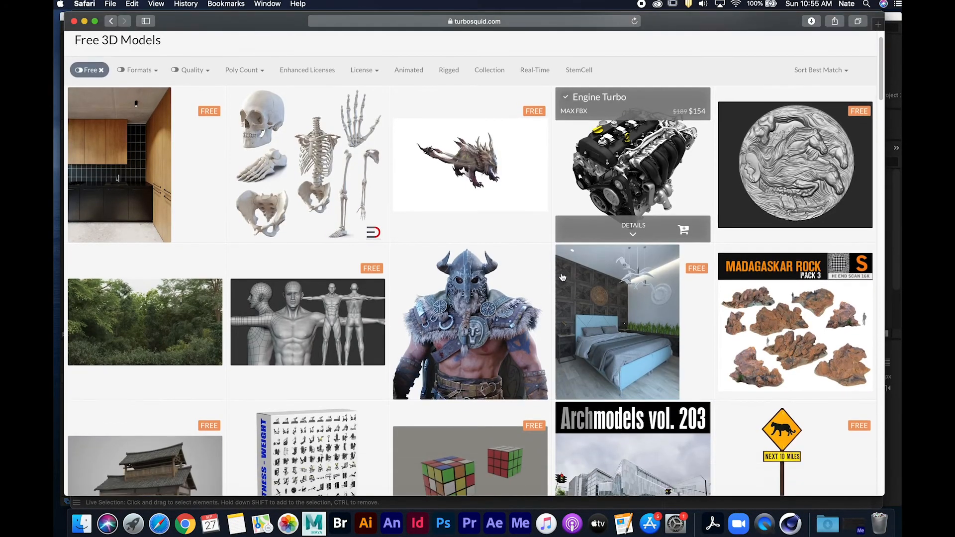
scroll(563, 277, "down", 5)
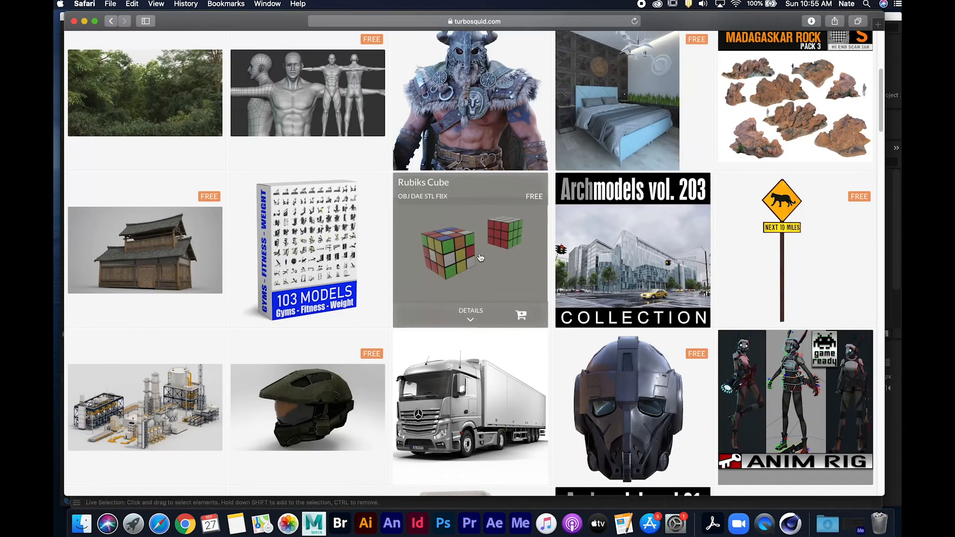
- Open the Rubiks Cube model's page, return to the results and expand that model's details
left_click(455, 235)
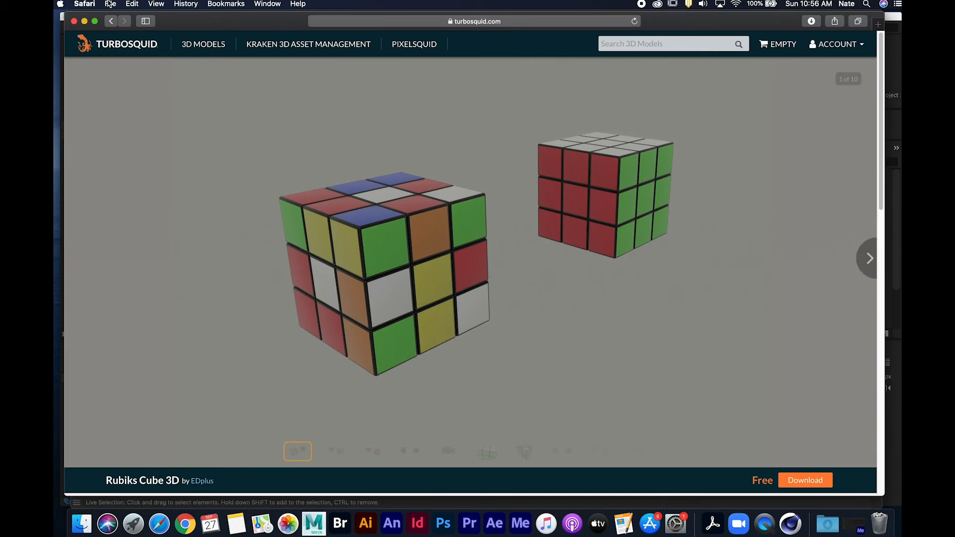
left_click(111, 21)
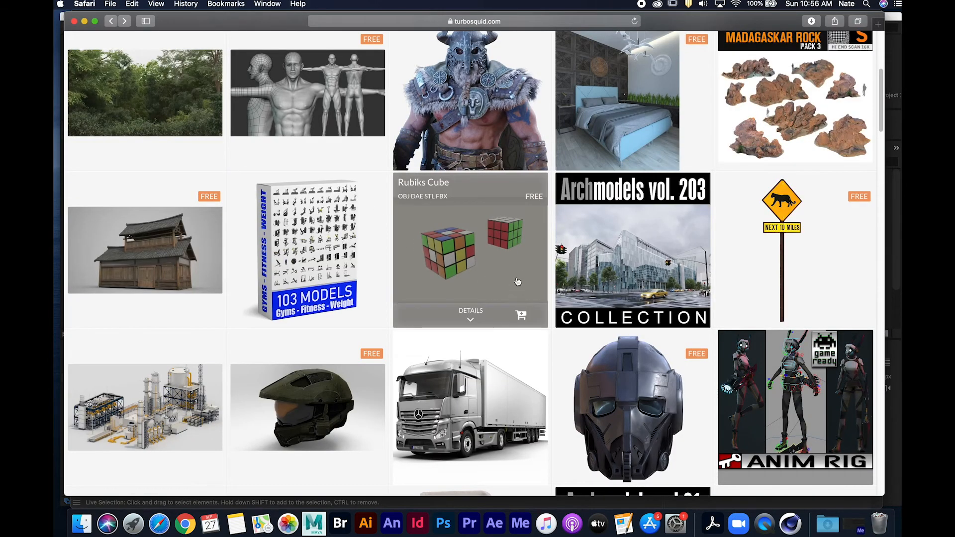
left_click(467, 316)
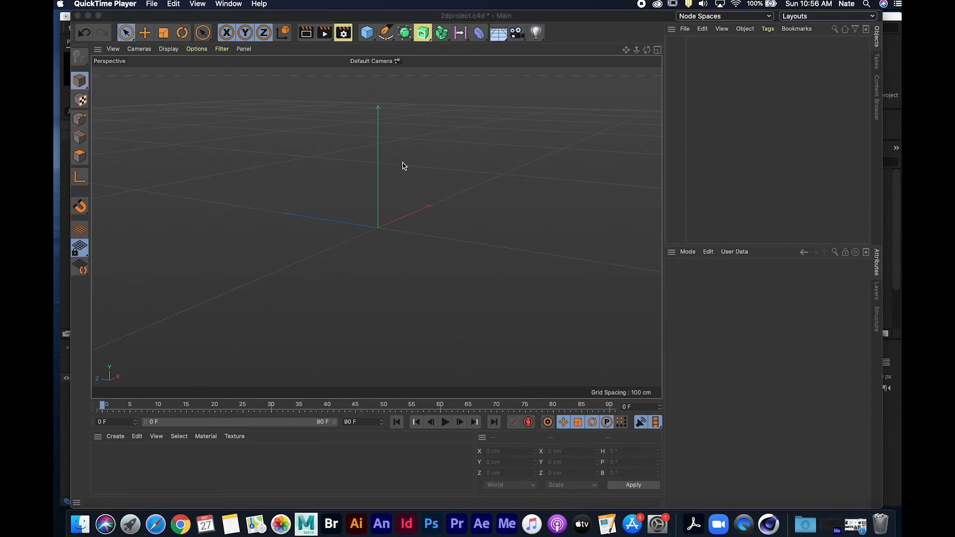
- Switch to Cinema 4D and open objCornet.obj from the cinema4d folder as a project
left_click(160, 18)
left_click(128, 4)
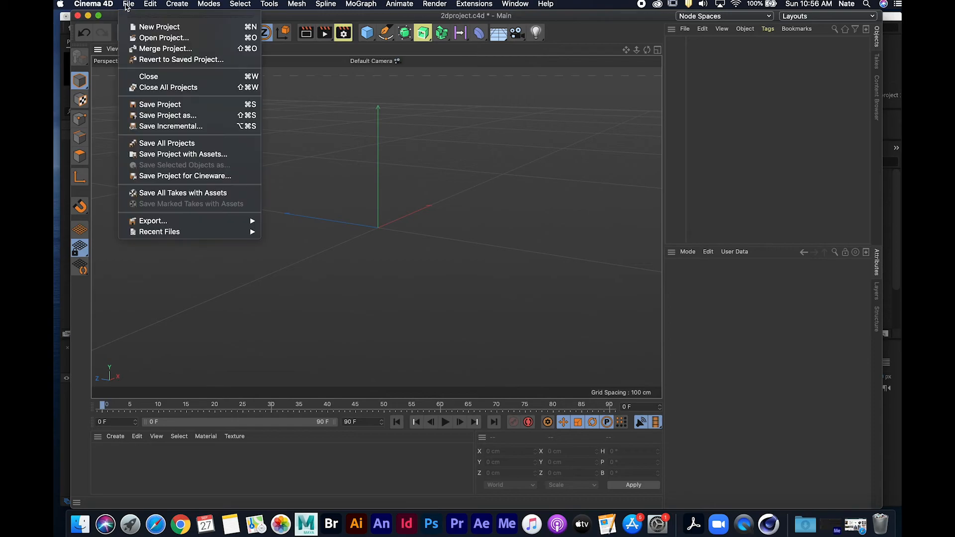
left_click(153, 40)
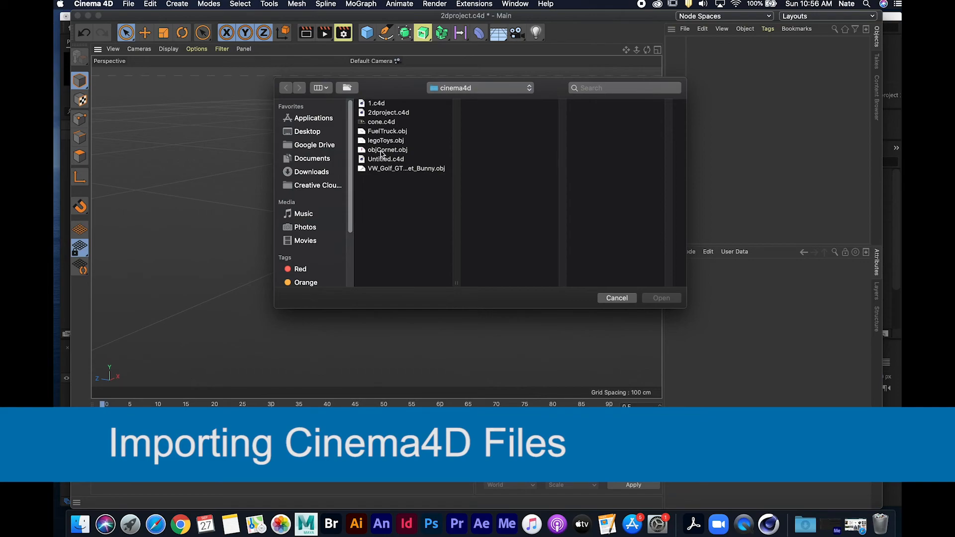
left_click(380, 151)
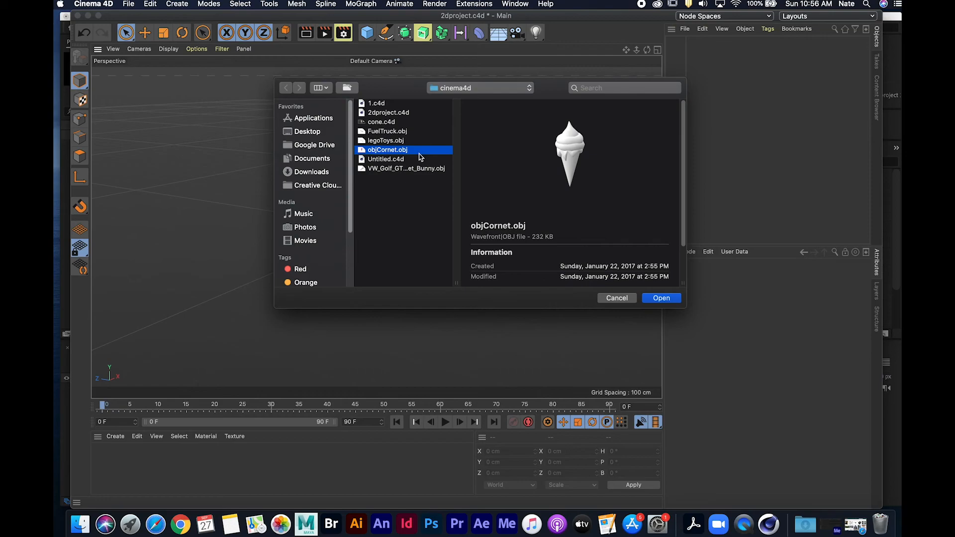
left_click(665, 300)
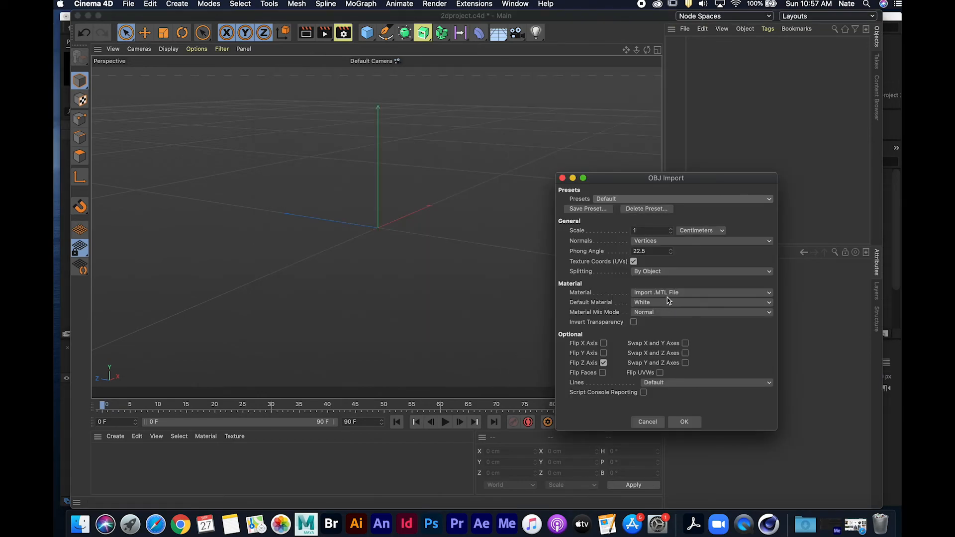
- Import the OBJ file with splitting set to By Material, keeping the other import settings
left_click_drag(669, 182, 682, 137)
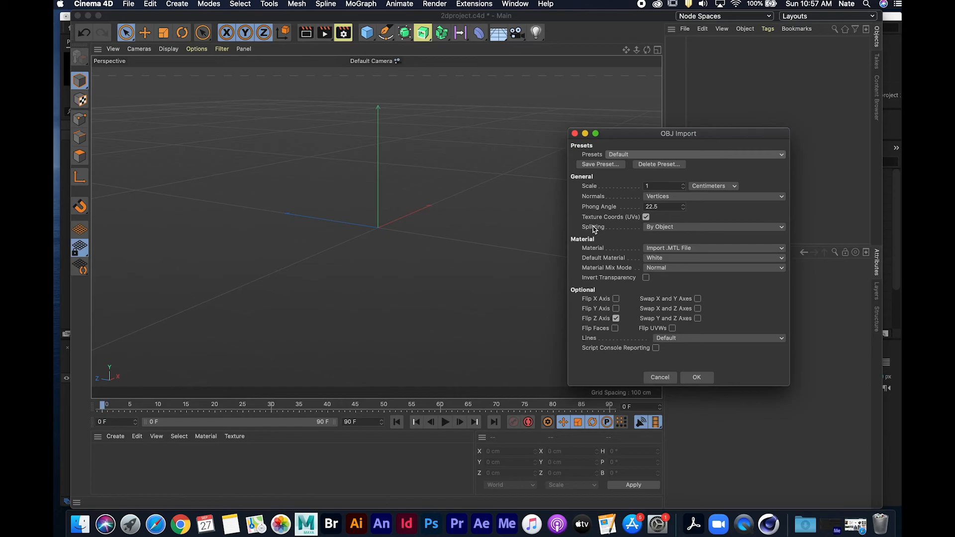
left_click(726, 228)
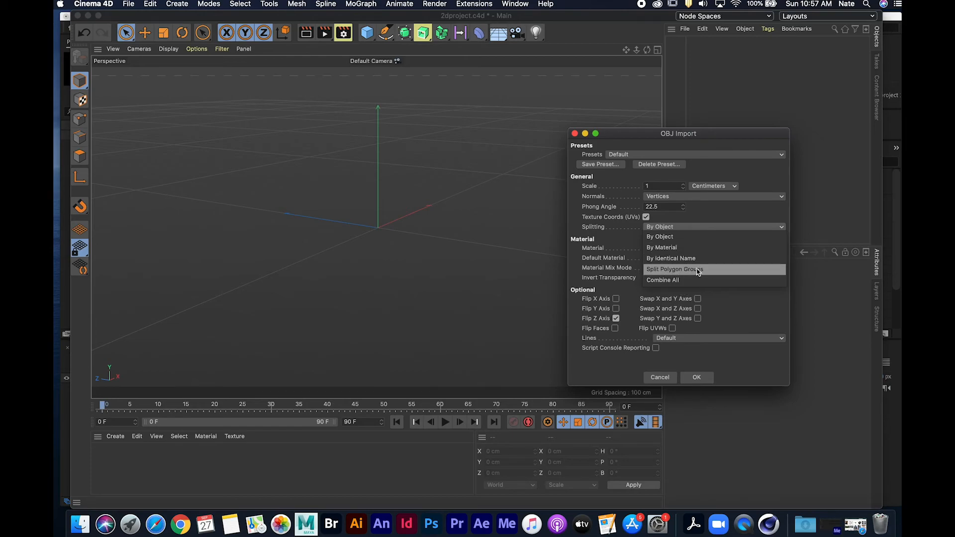
left_click(673, 248)
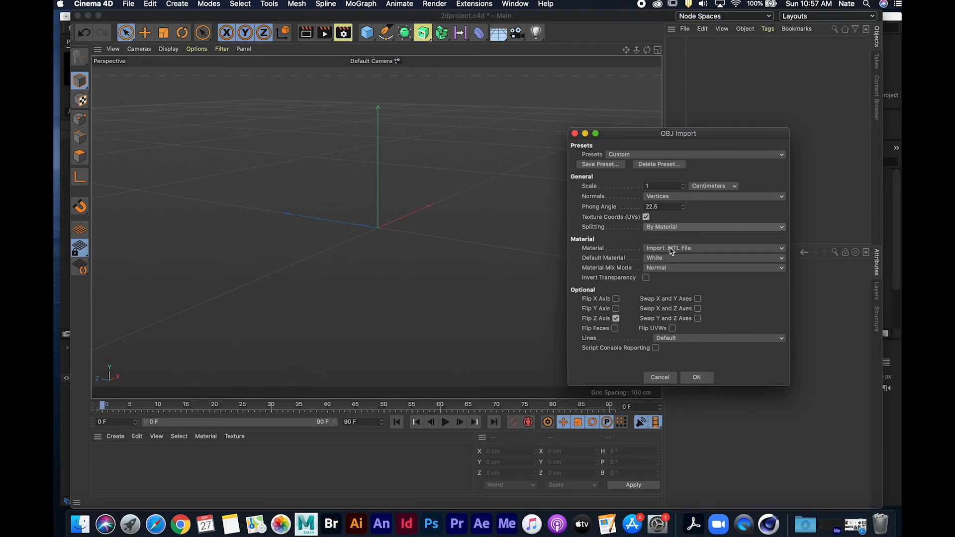
left_click(702, 379)
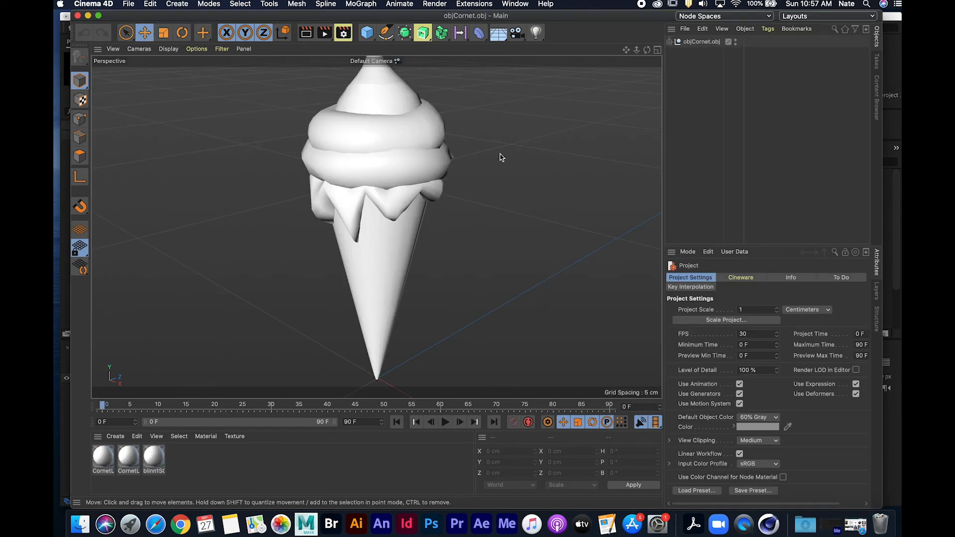
- Frame the whole ice cream cone in the view and examine it from several angles
key("h")
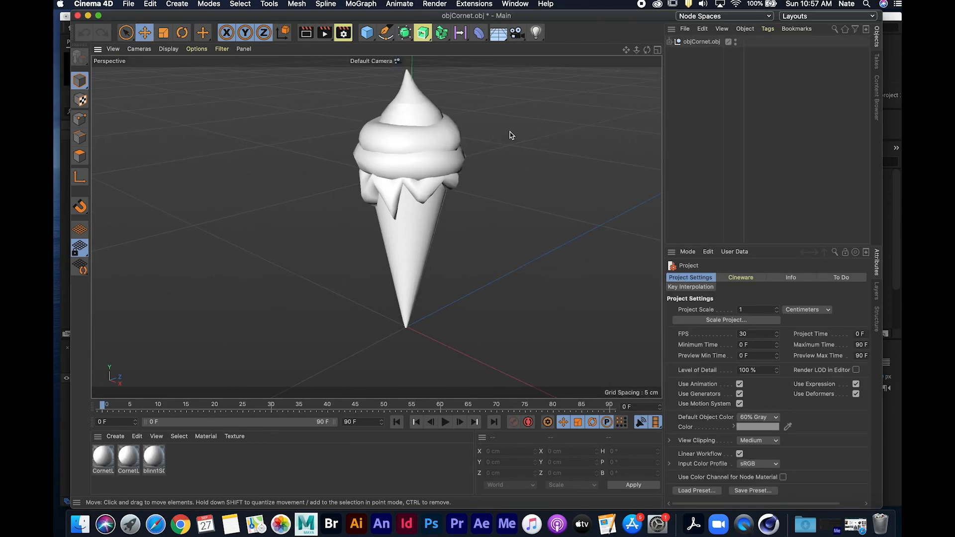
middle_click_drag(512, 134, 480, 160)
mouse_move(479, 207)
left_mouse_down("alt")
mouse_move(550, 207)
mouse_move(486, 207)
left_mouse_up("alt")
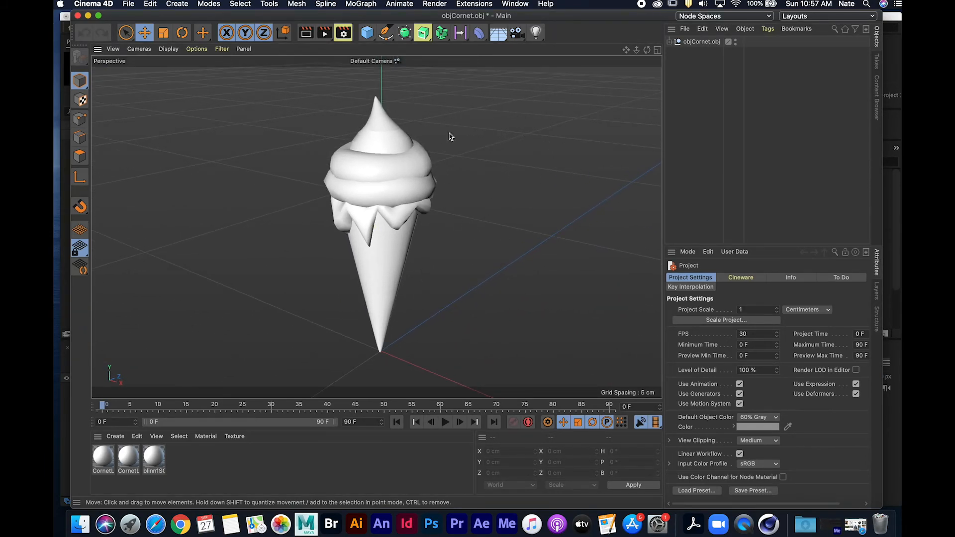
left_click(405, 229)
left_click(420, 234)
key("super+z")
left_click_drag(499, 223, 395, 188, "alt")
left_click_drag(486, 198, 476, 207, "alt")
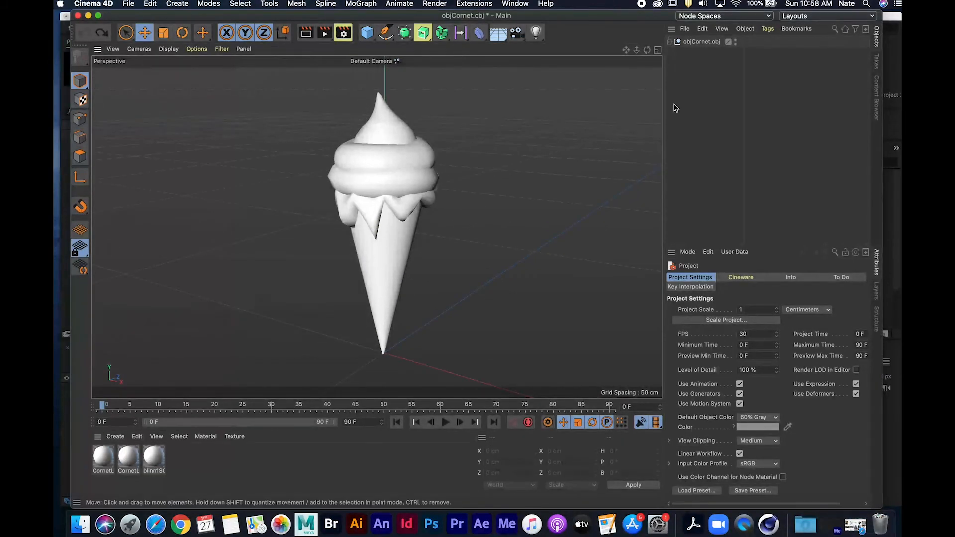
- Add a Subdivision Surface object to the ice cream cone scene
left_click(409, 33)
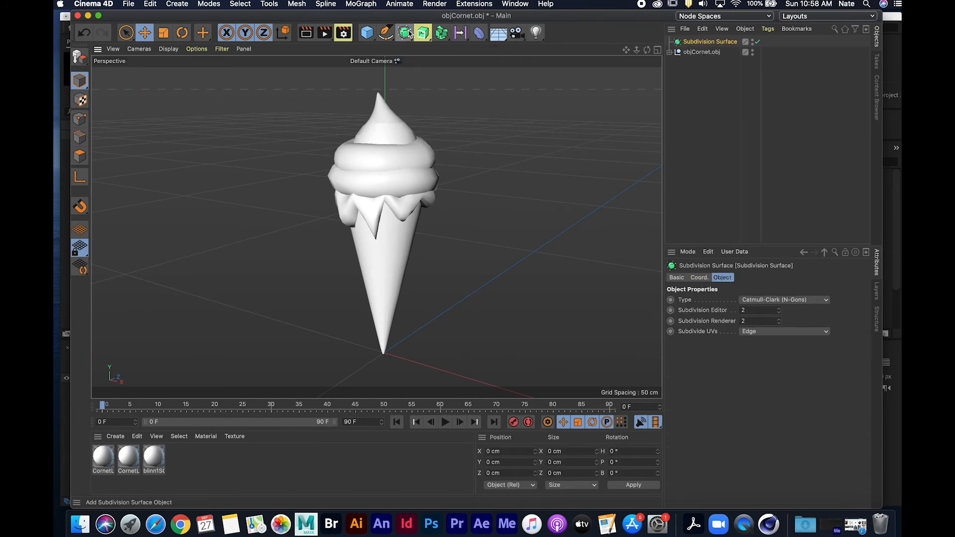
- Nest the objCornet.obj null inside the Subdivision Surface and examine the smoothed cone from several angles
left_click(719, 80)
left_click(703, 54)
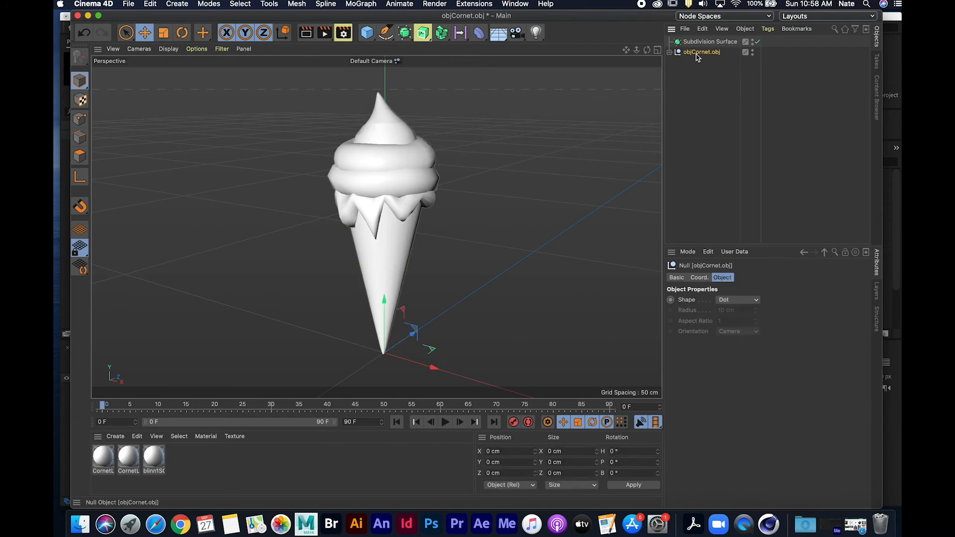
left_click_drag(704, 56, 716, 45)
left_click(720, 101)
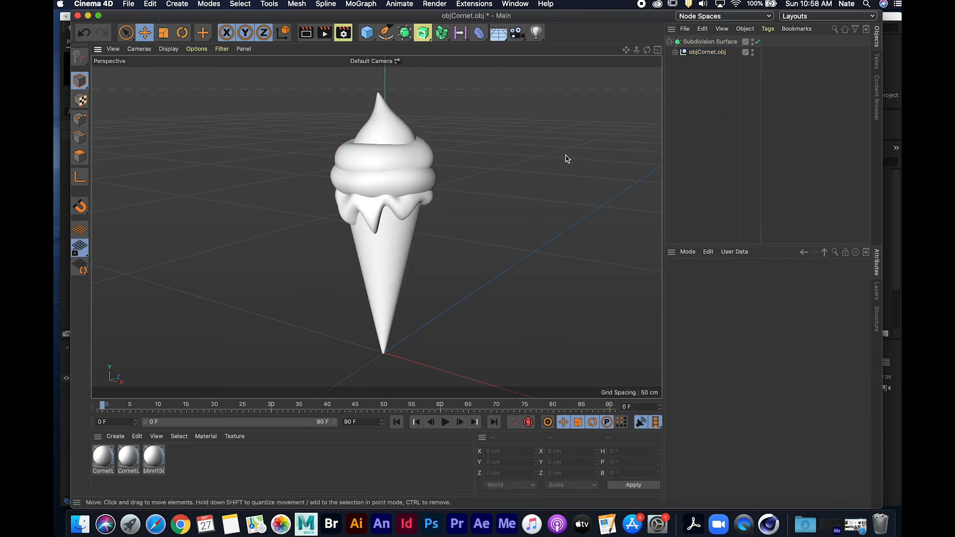
left_click_drag(476, 173, 497, 164, "alt")
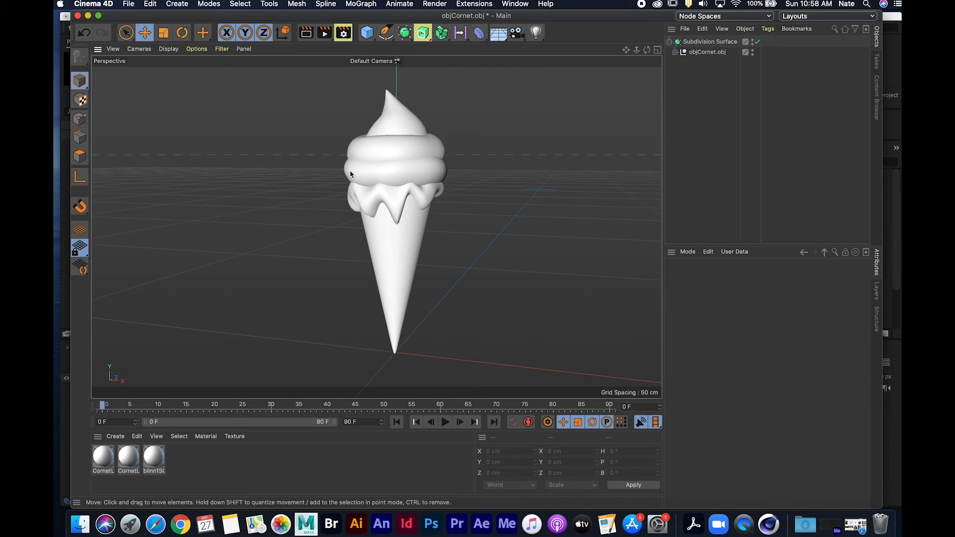
left_click_drag(467, 195, 380, 199, "alt")
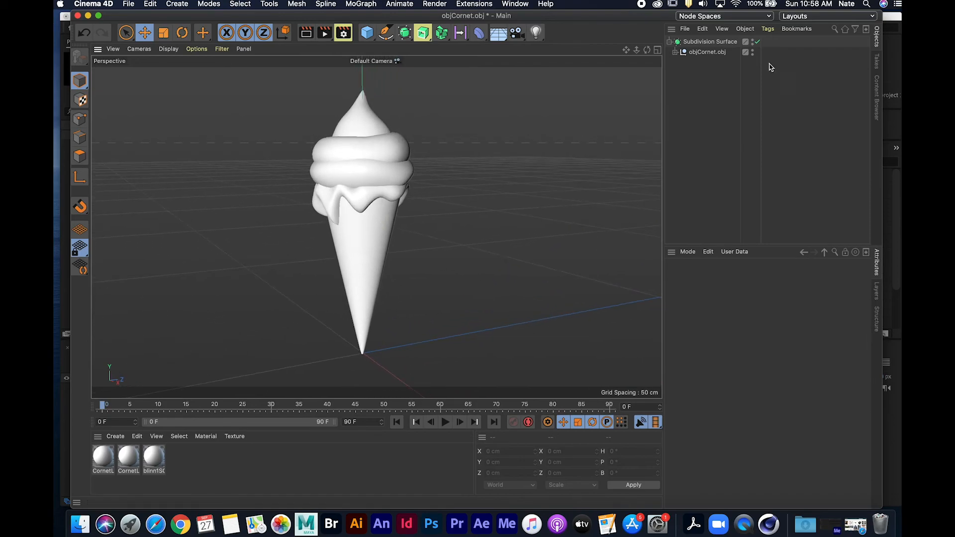
- Take objCornet.obj out of the Subdivision Surface and nest it again to compare the cone with and without smoothing
left_click_drag(707, 53, 715, 106)
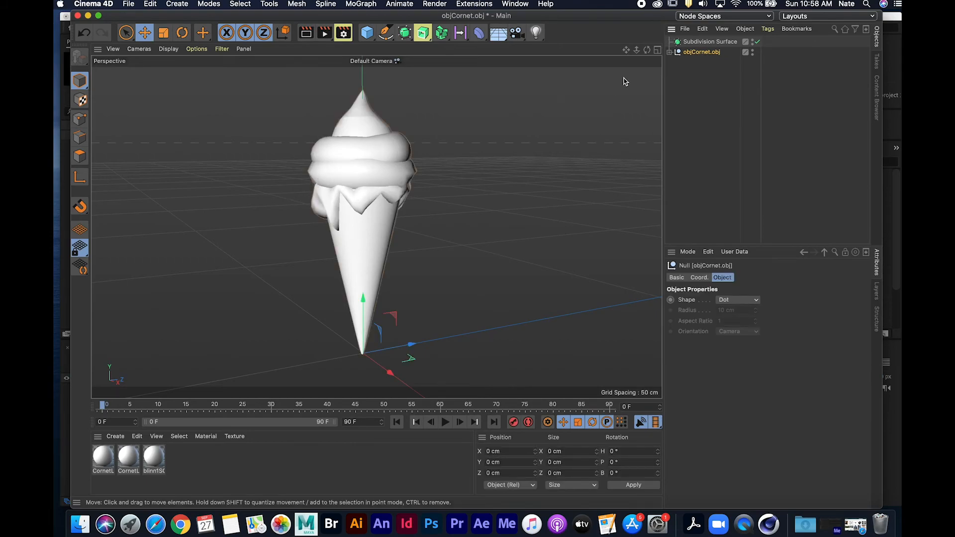
left_click_drag(702, 57, 710, 42)
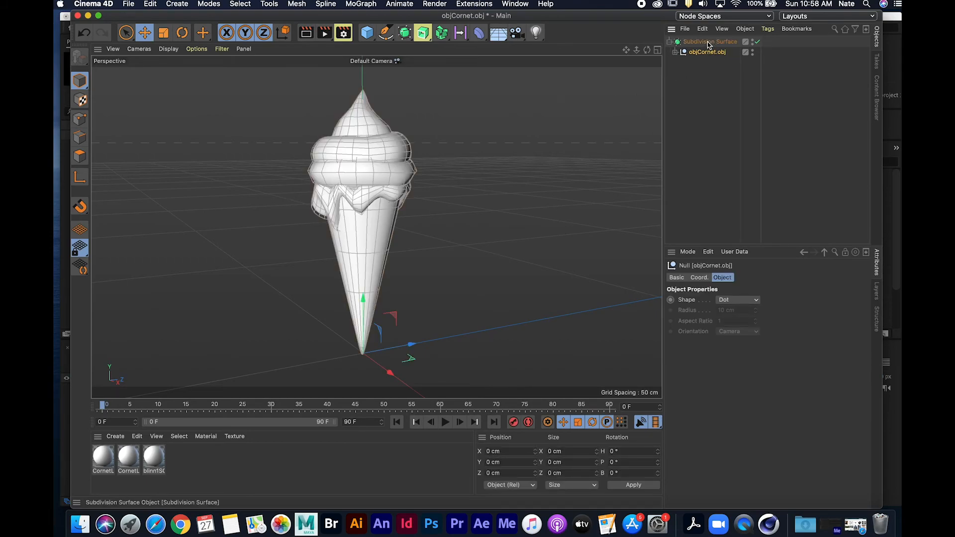
left_click(278, 170)
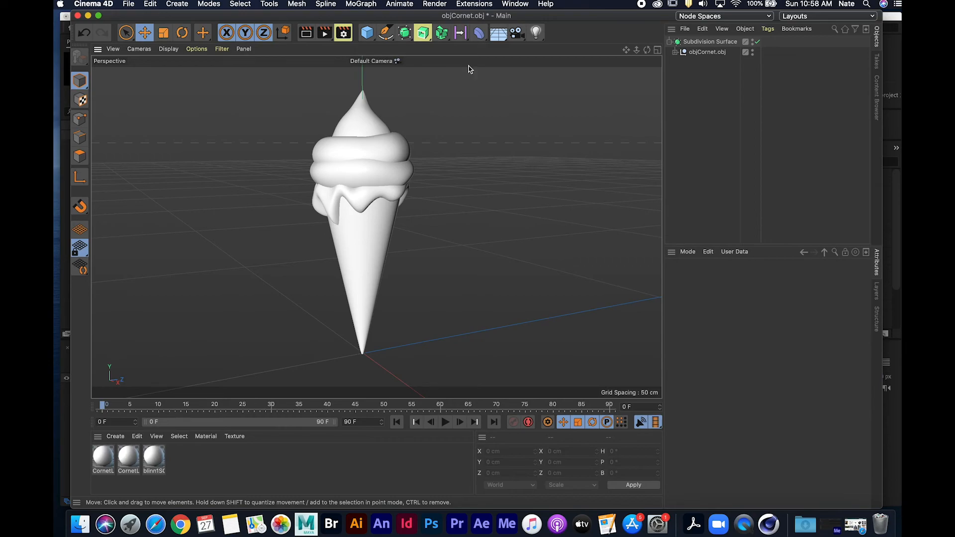
- Save the project in the cinema4d folder under the name icecreamcone
left_click(130, 4)
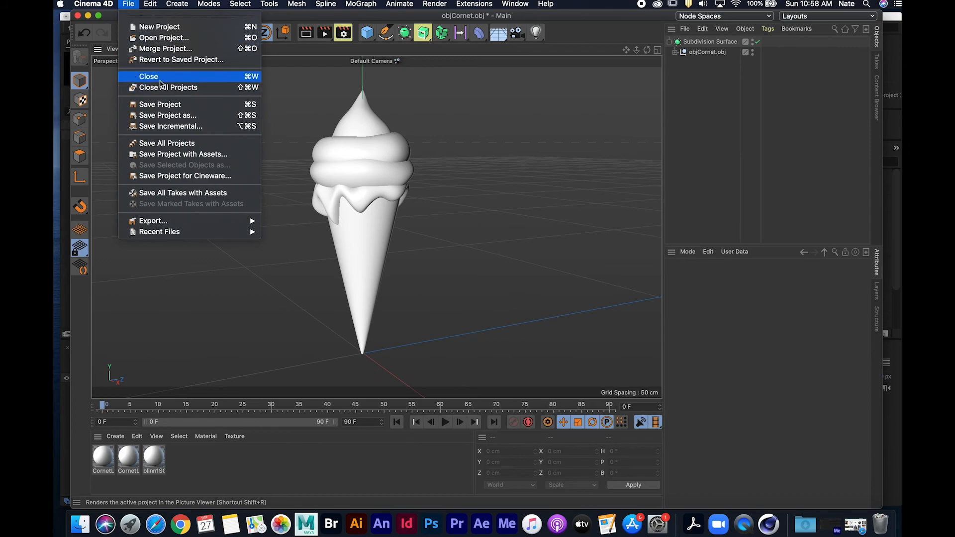
left_click(174, 104)
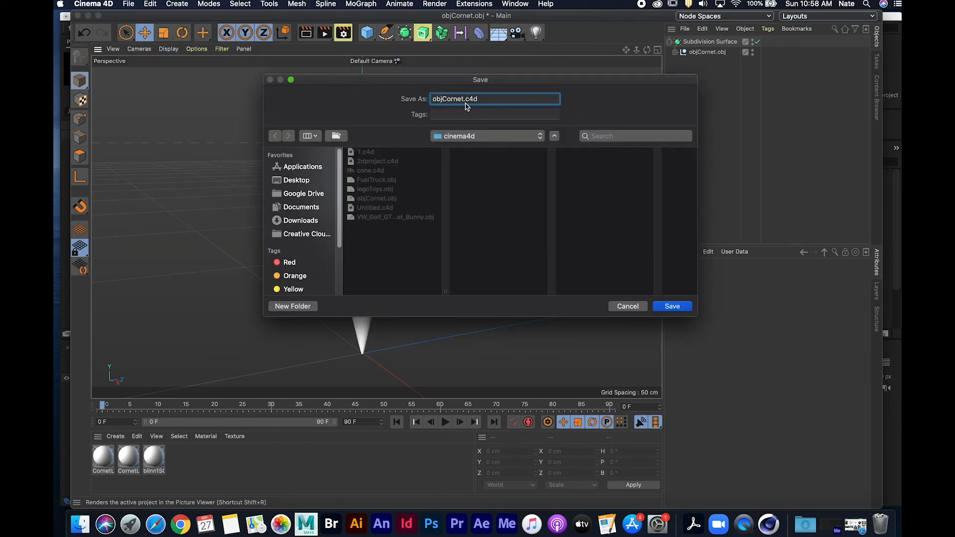
type("icecreamcone")
left_click(675, 305)
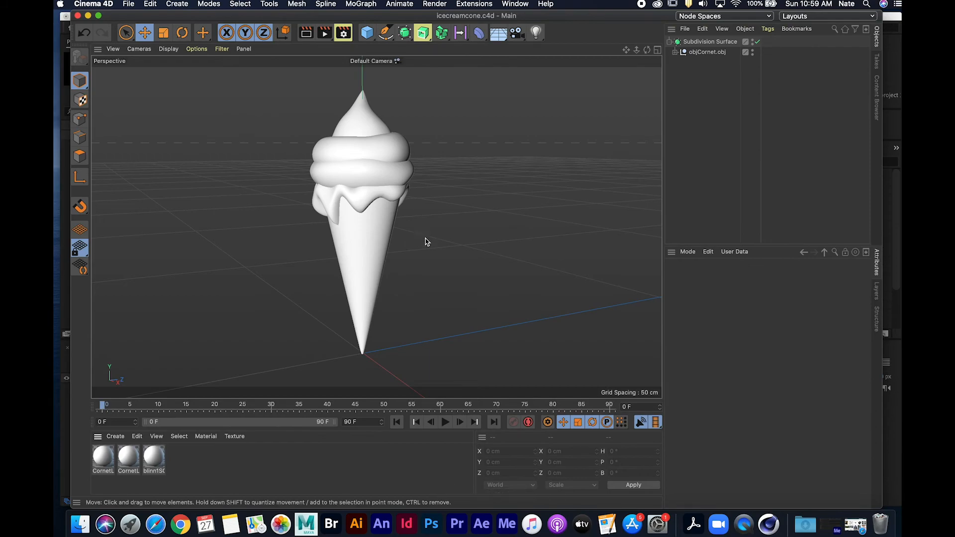
- Switch to After Effects and import icecreamcone.c4d from the cinema4d folder as footage
left_click(484, 533)
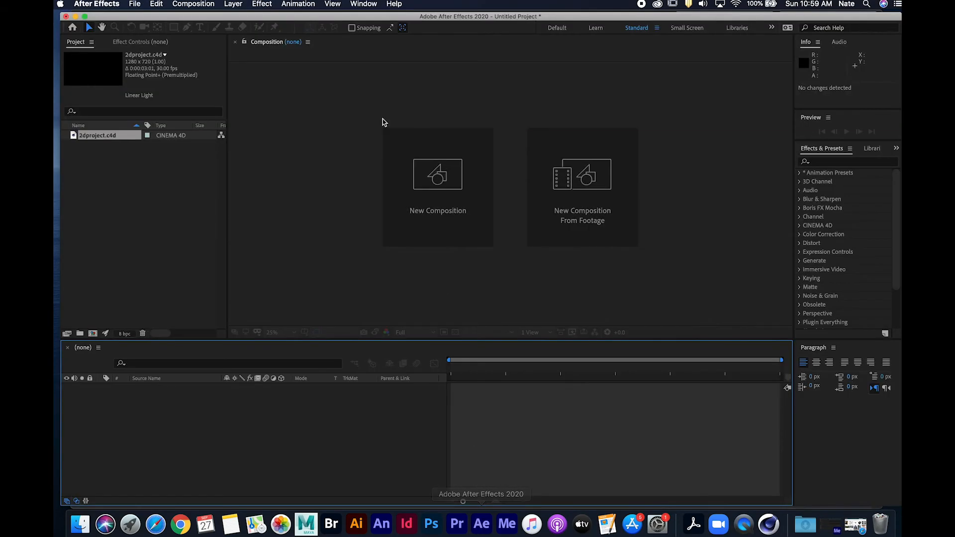
left_click(134, 4)
mouse_move(176, 136)
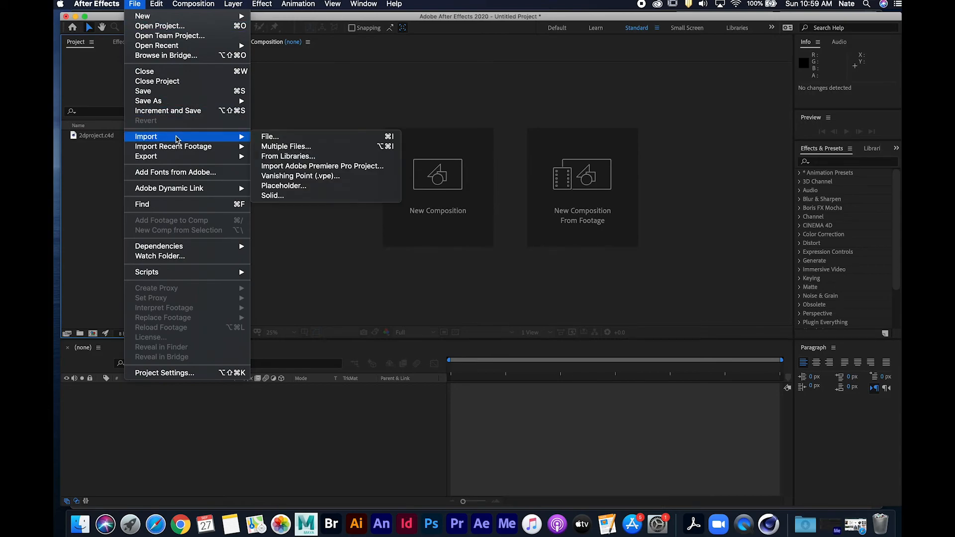
left_click(277, 137)
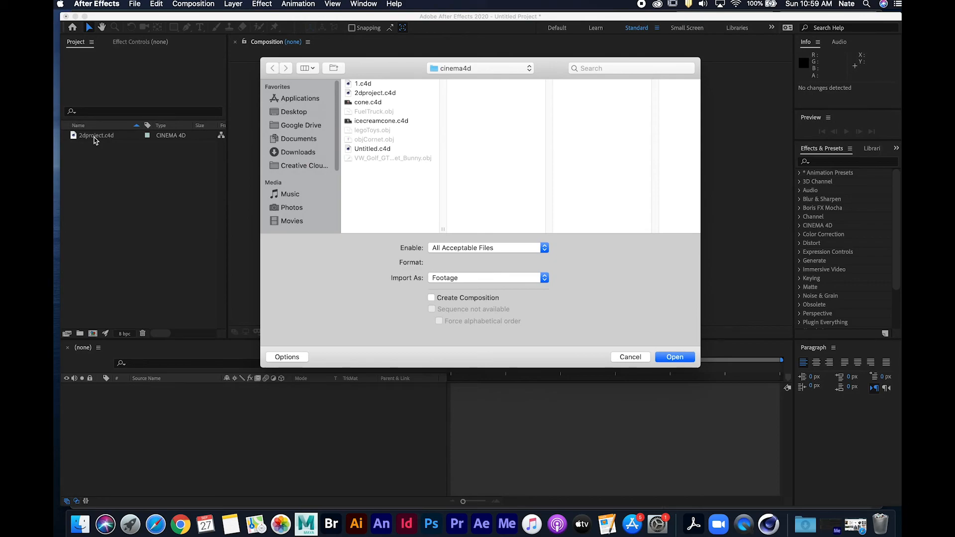
left_click(402, 121)
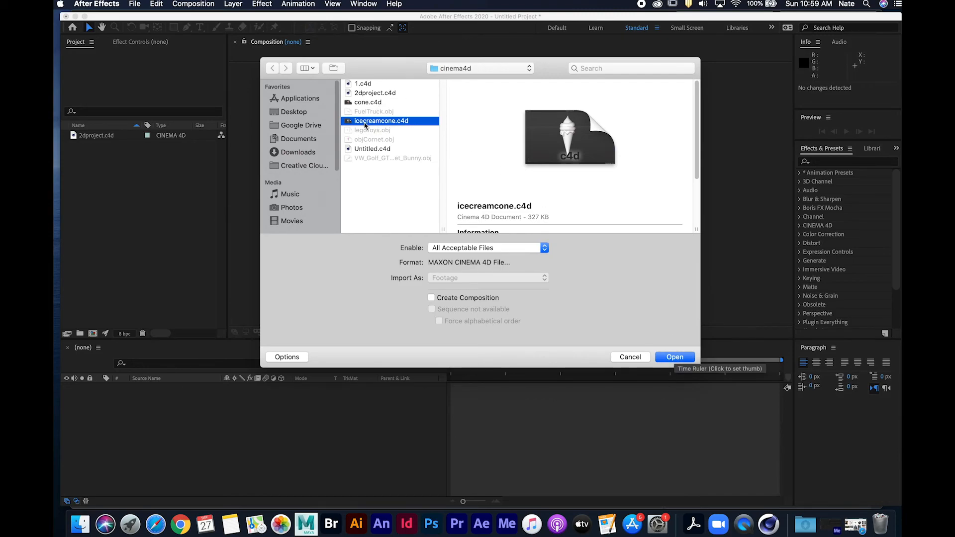
left_click(684, 358)
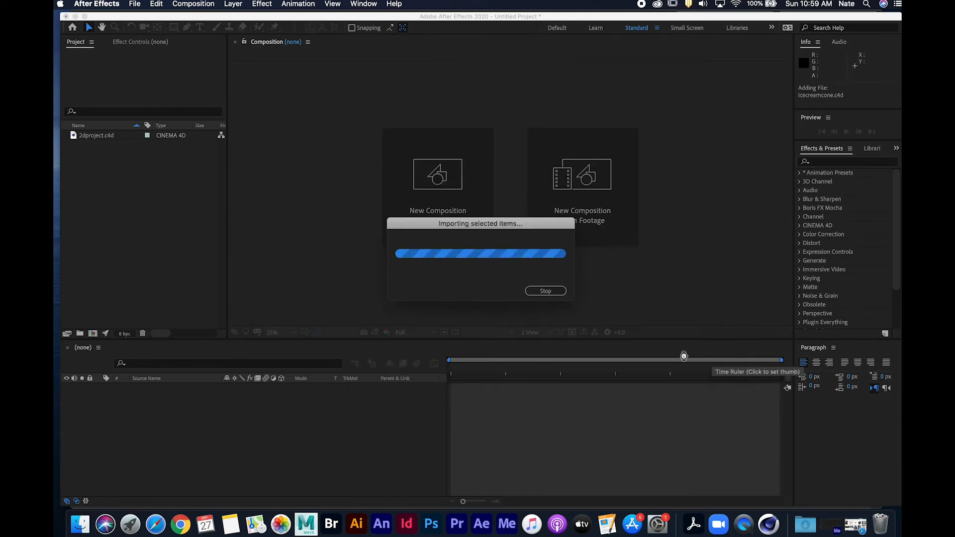
- Delete the 2dproject.c4d footage item from the project
left_click(122, 174)
left_click(110, 141)
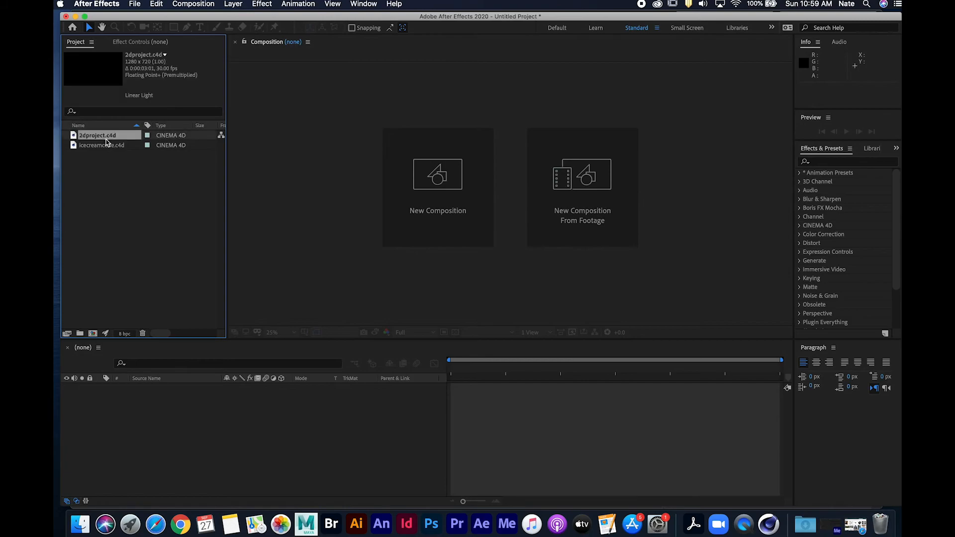
key("Delete")
left_click(110, 142)
- Create a composition with the HDTV 1080 24 preset and rename it icecream cone
left_click(426, 195)
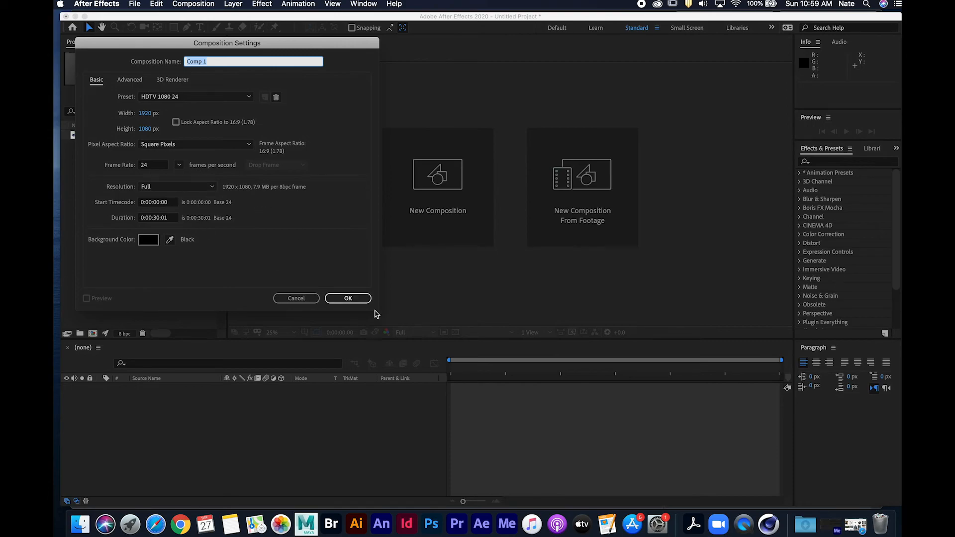
left_click(360, 301)
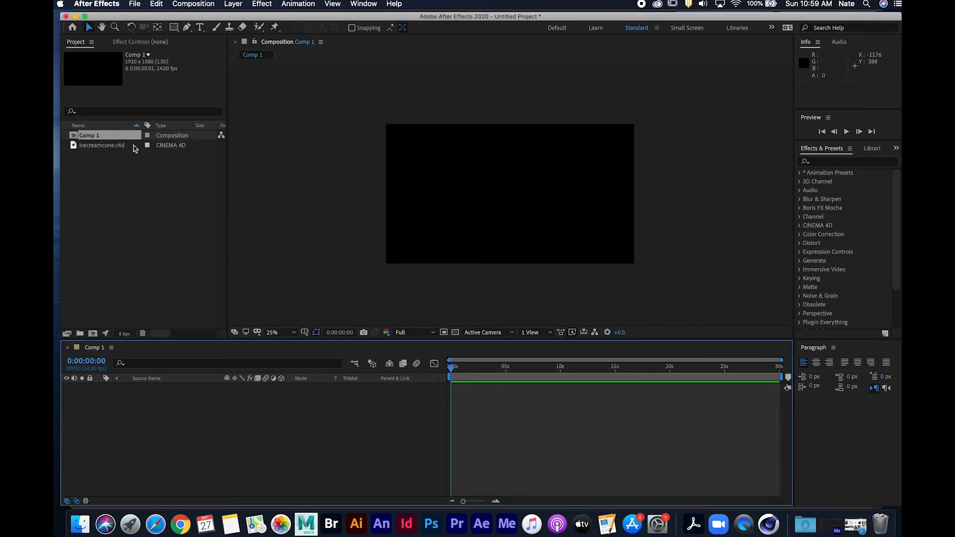
left_click(99, 134)
key("Return")
type("icecream co")
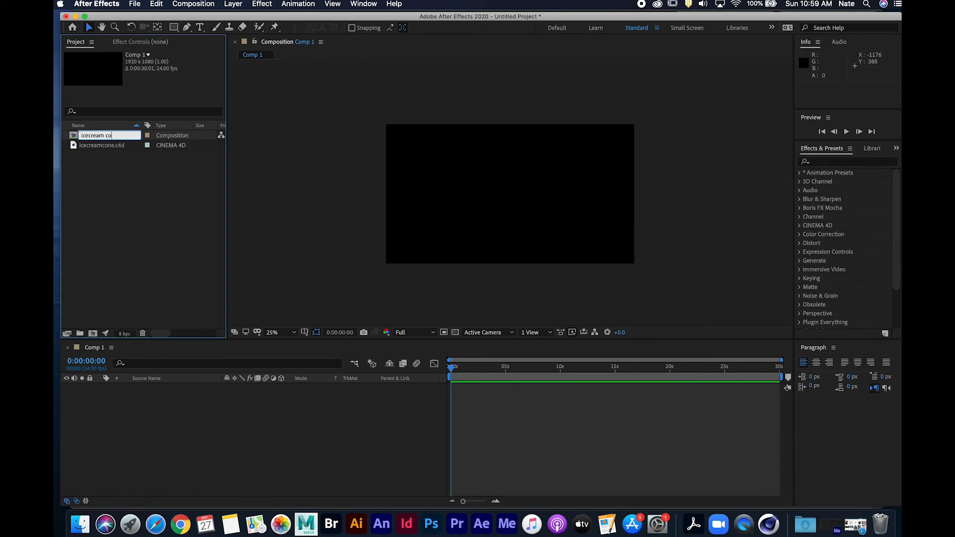
type("ne")
key("Return")
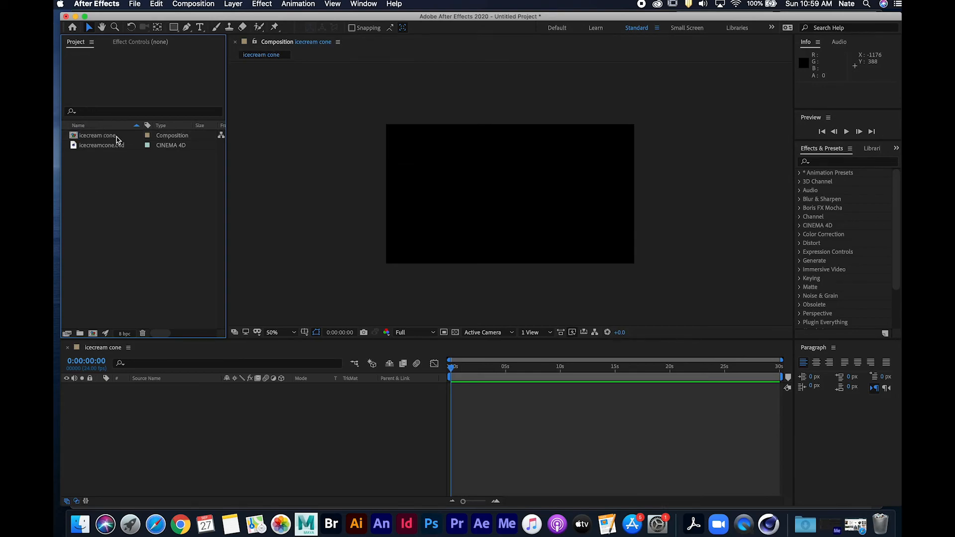
- Add icecreamcone.c4d to the icecream cone composition's timeline and set its Cineware renderer to Current
left_click(116, 199)
left_click_drag(109, 145, 183, 420)
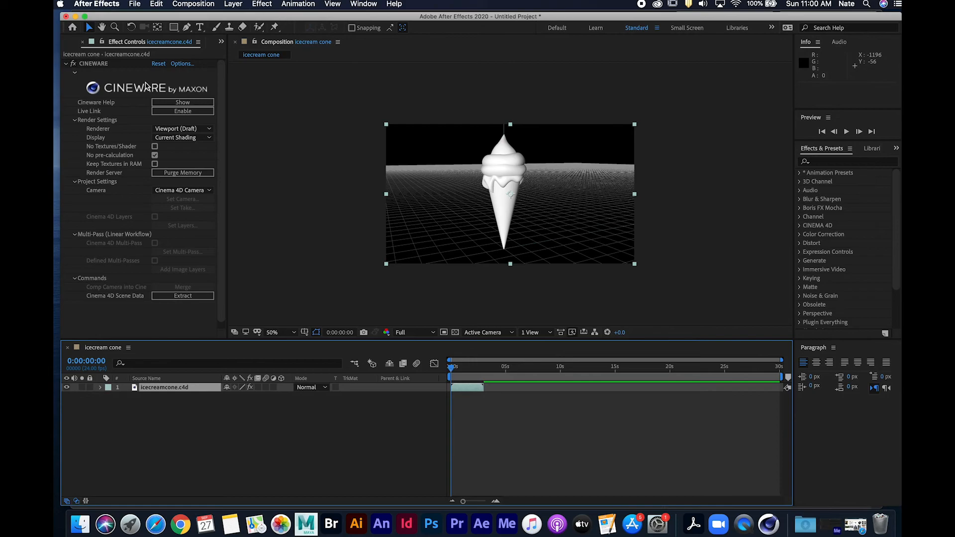
left_click(164, 133)
left_click(175, 140)
left_click(582, 438)
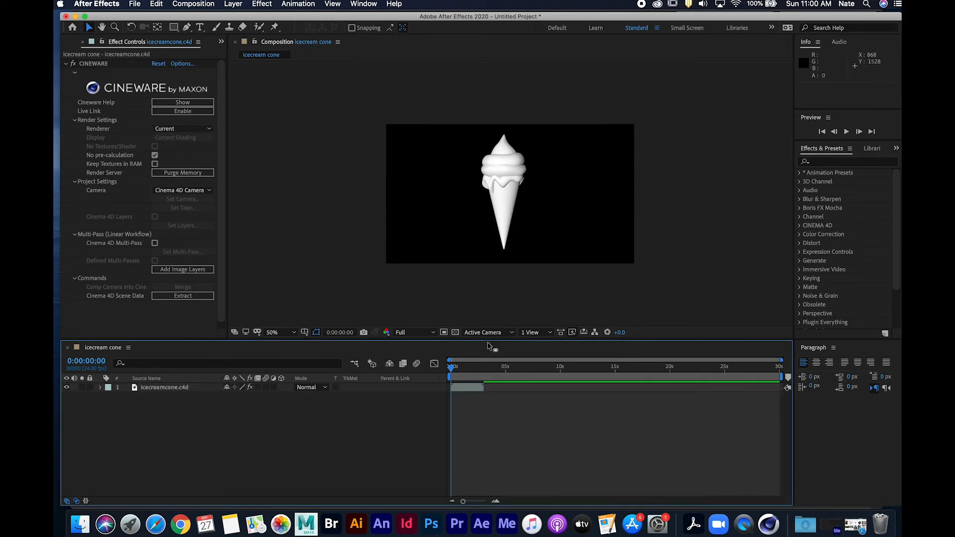
- Create a light cyan 1920 x 1080 px solid and place it beneath the icecreamcone.c4d layer as a background
right_click(329, 420)
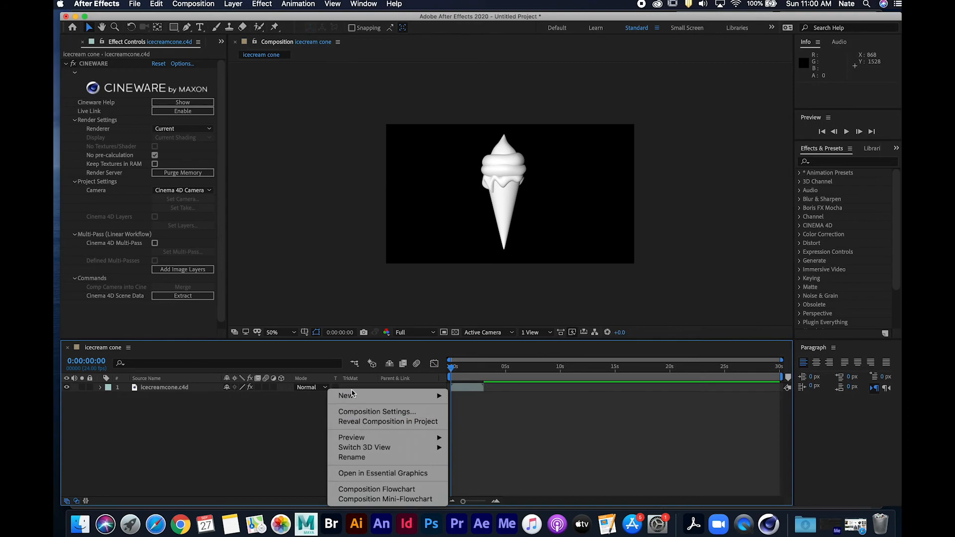
mouse_move(357, 398)
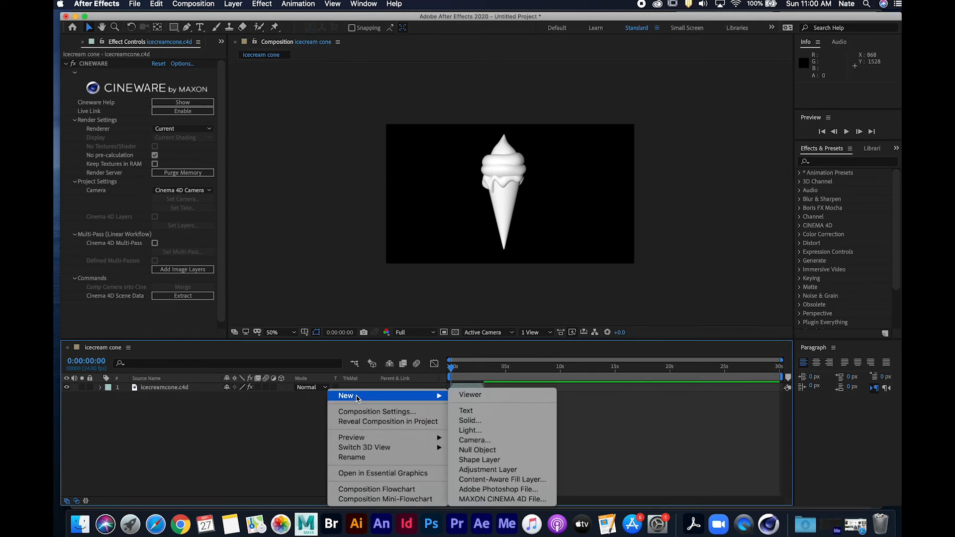
left_click(515, 419)
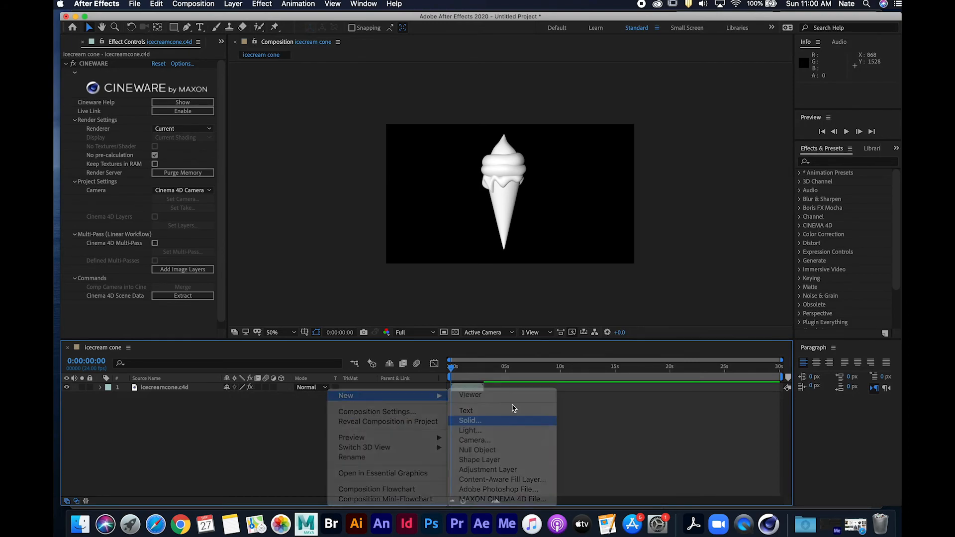
left_click(157, 232)
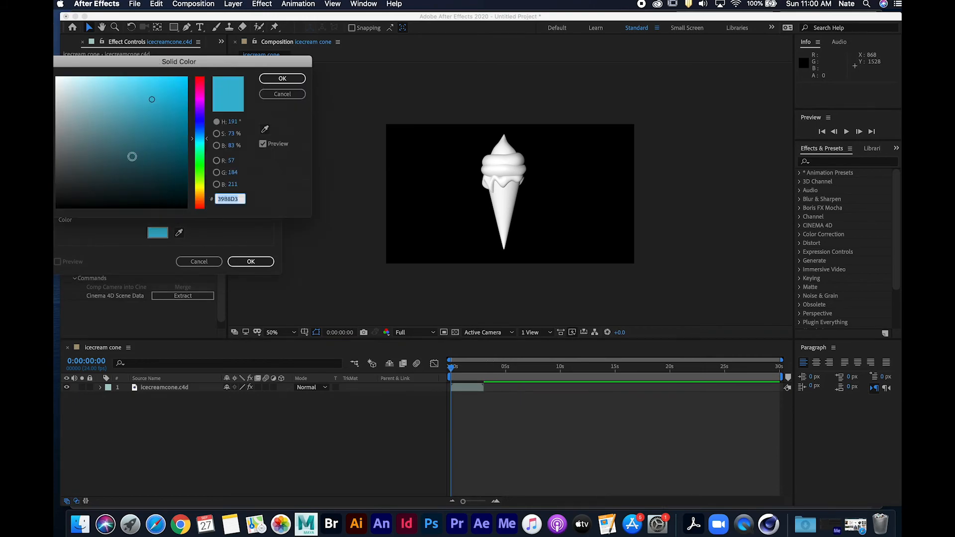
left_click(118, 91)
left_click(274, 79)
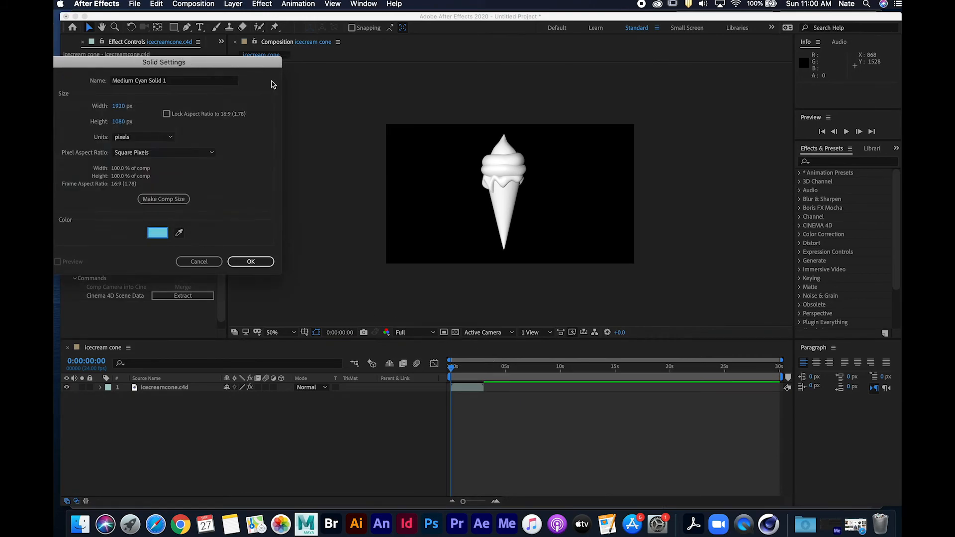
left_click(251, 261)
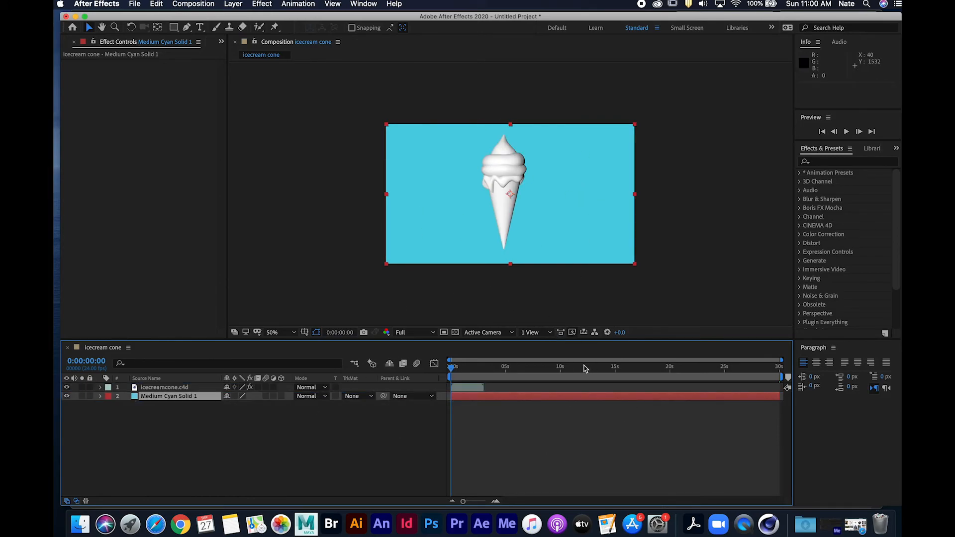
left_click(293, 433)
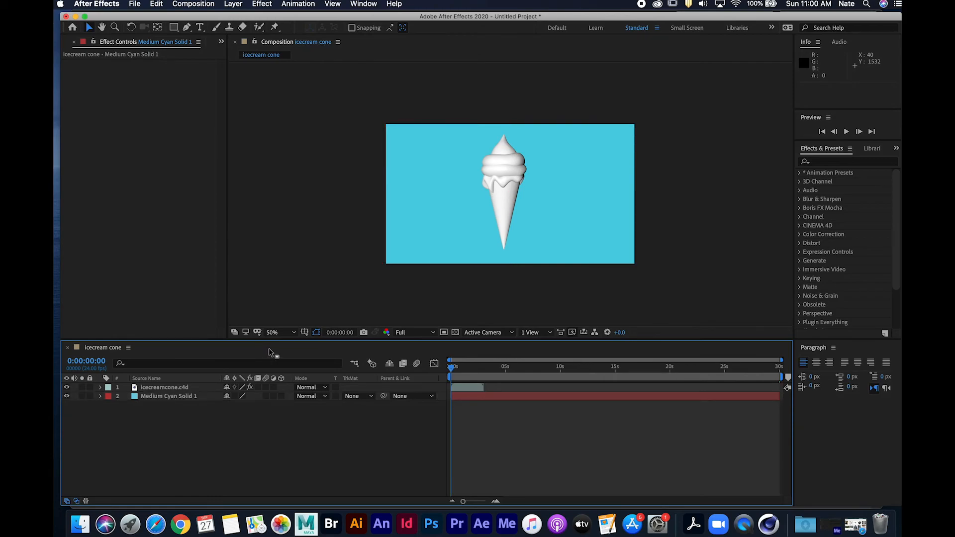
- End the work area at 0:00:03:00, where the cone layer finishes, and trim the composition to it
left_click(201, 400)
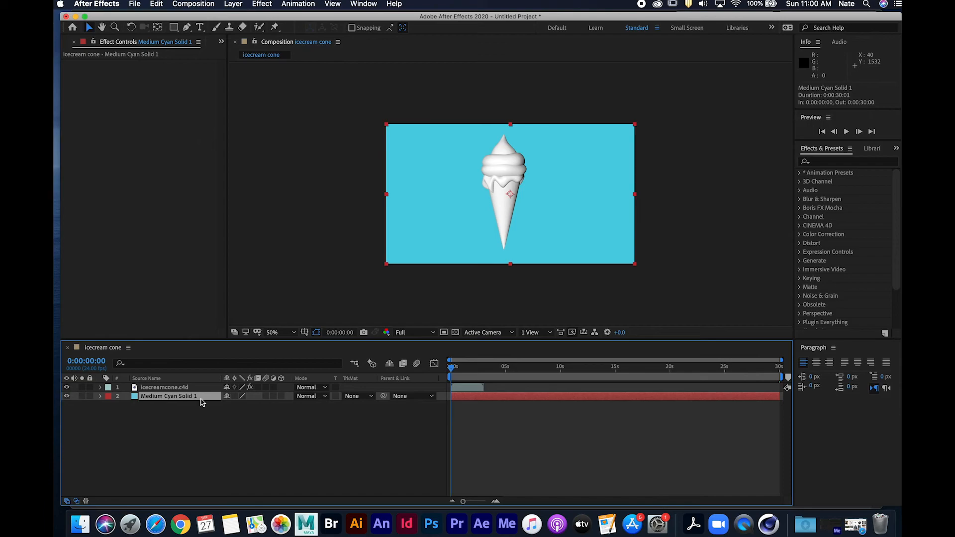
left_click(485, 367)
left_click_drag(463, 502, 480, 502)
left_click(601, 369)
left_click_drag(602, 368, 599, 369)
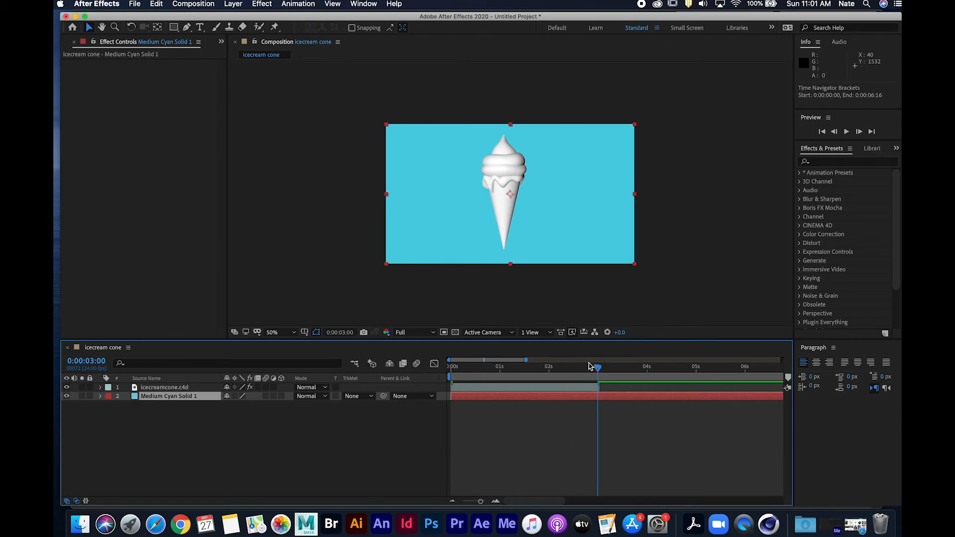
key("n")
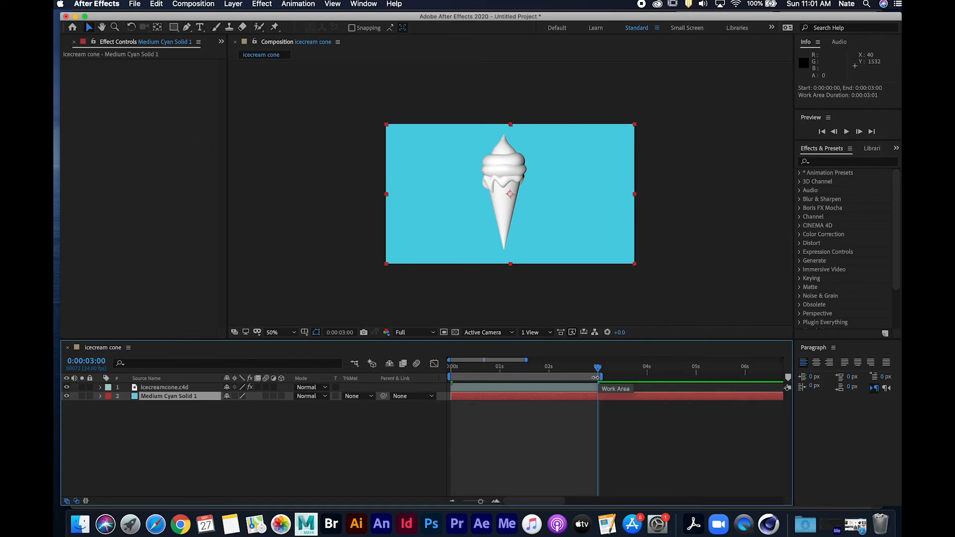
right_click(583, 376)
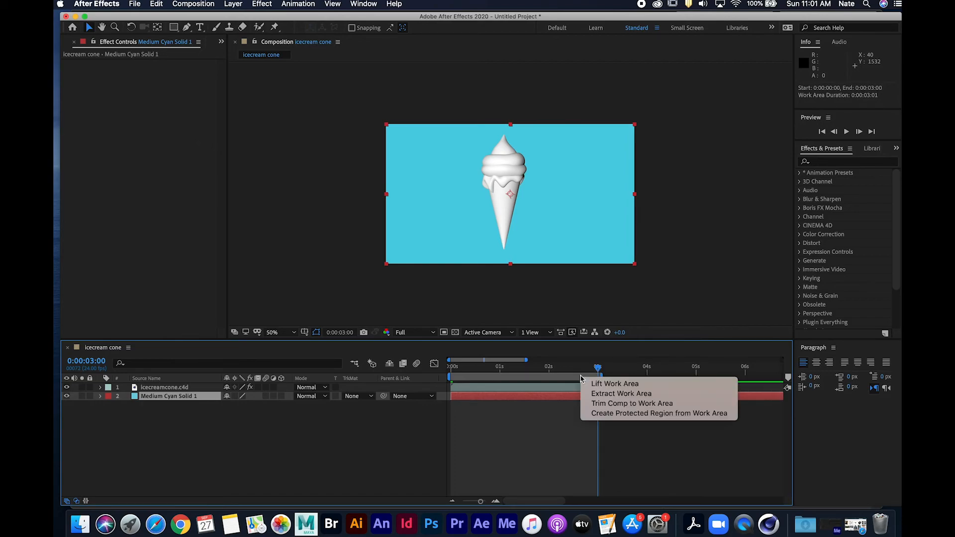
left_click(609, 404)
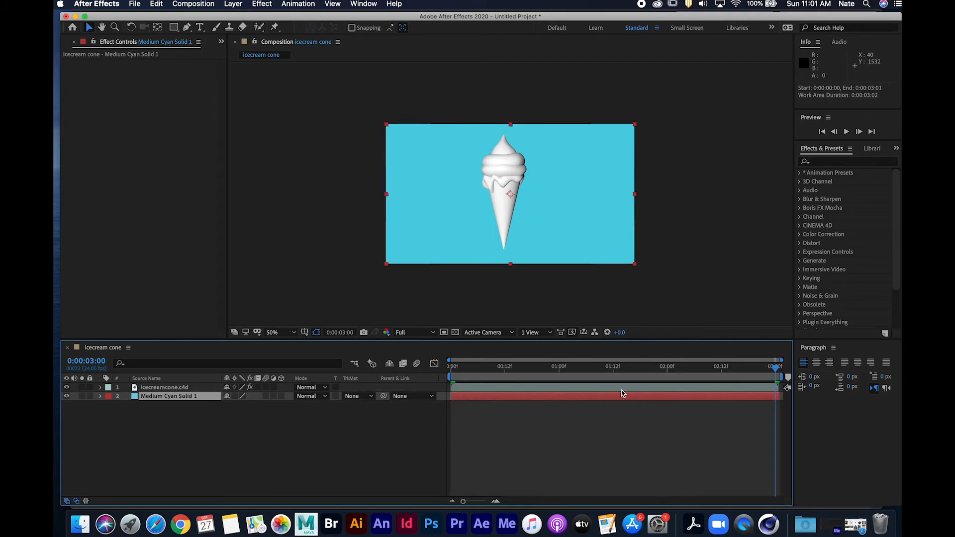
left_click(371, 455)
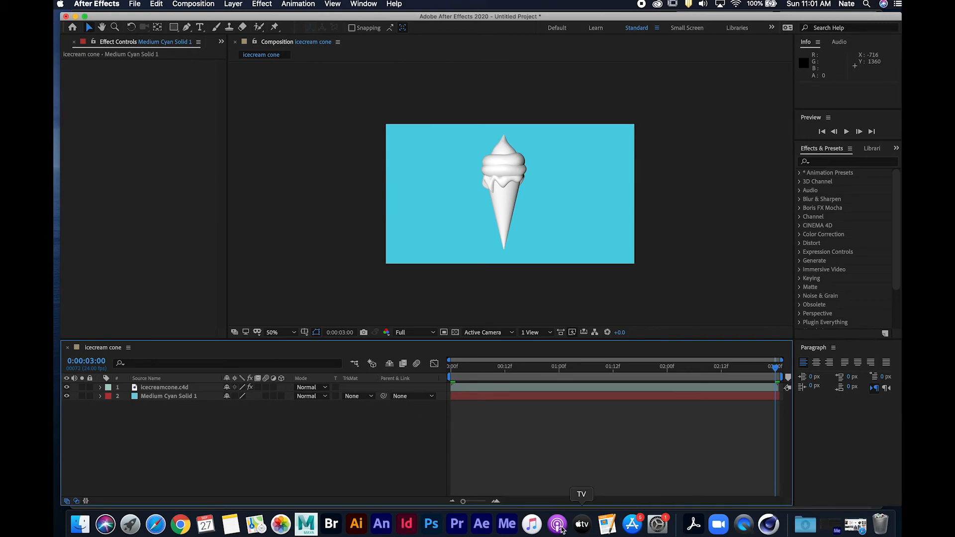
- Switch to Cinema 4D, disable the Color and Reflectance channels of the CornetLowPoly:blinn52SG material and enable its Luminance channel
left_click(773, 531)
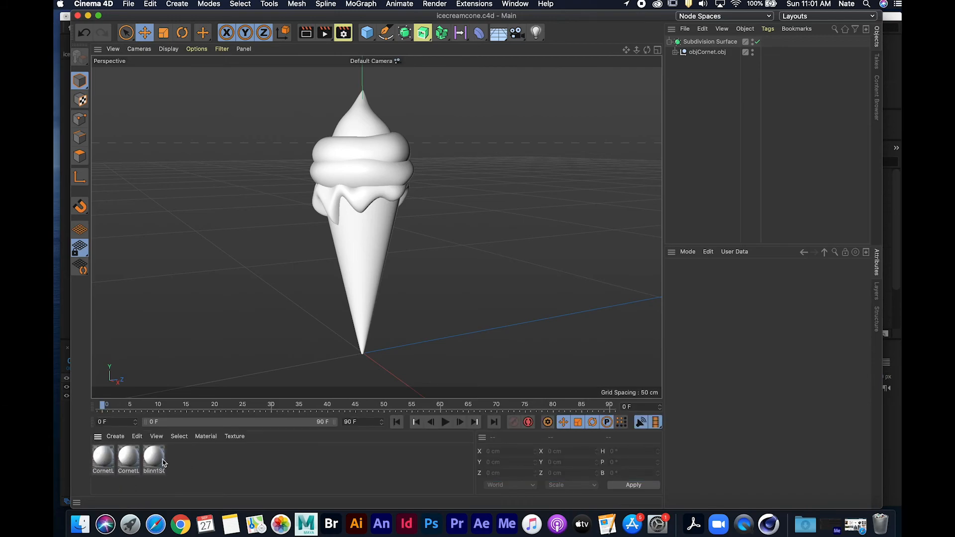
left_click(109, 458)
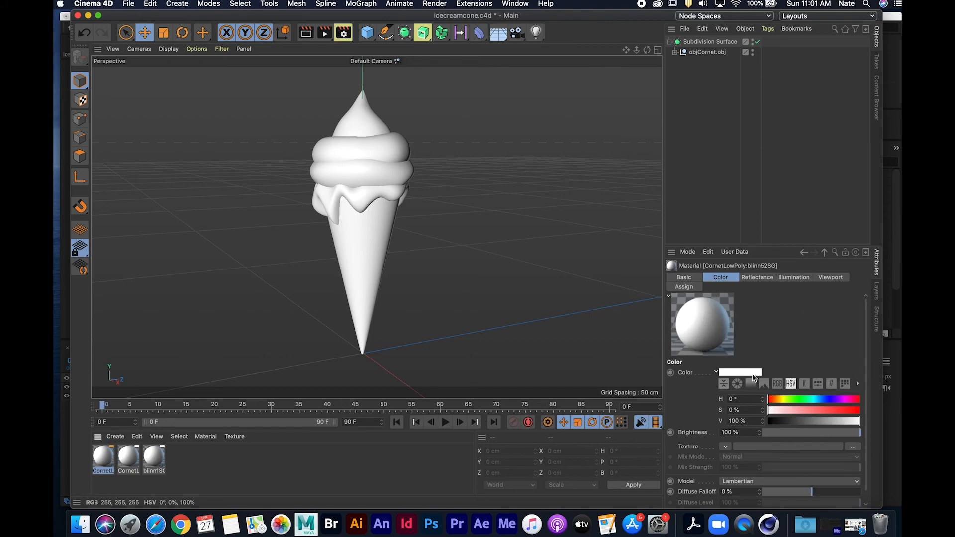
double_click(105, 462)
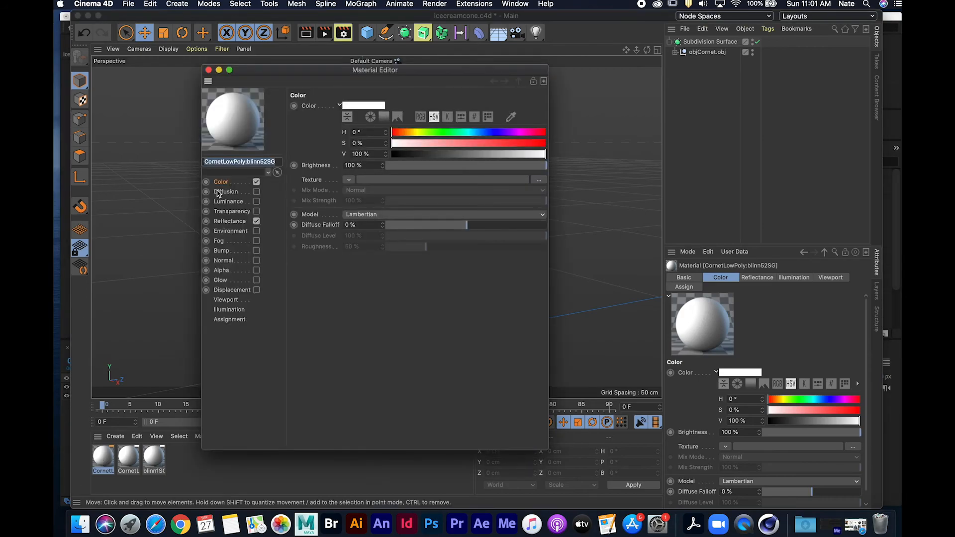
left_click(208, 70)
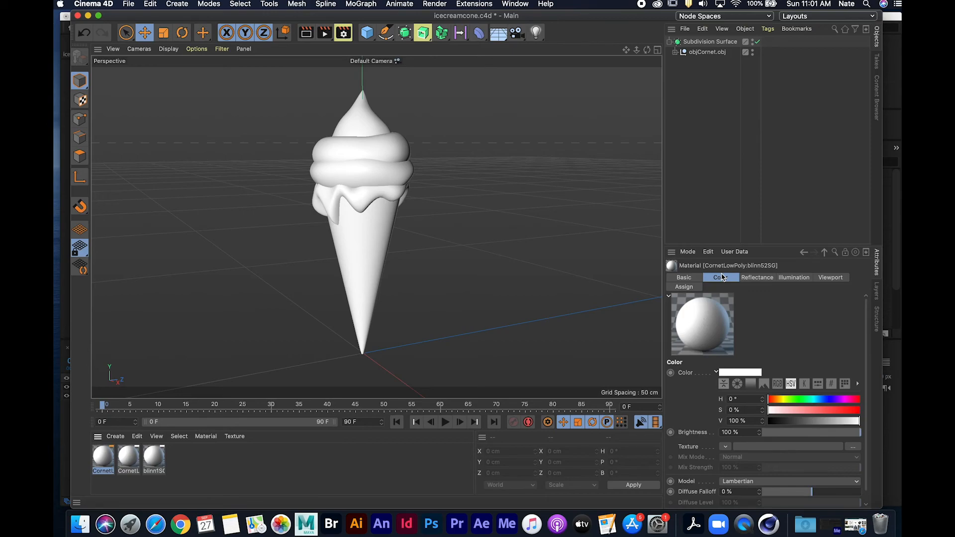
left_click(680, 279)
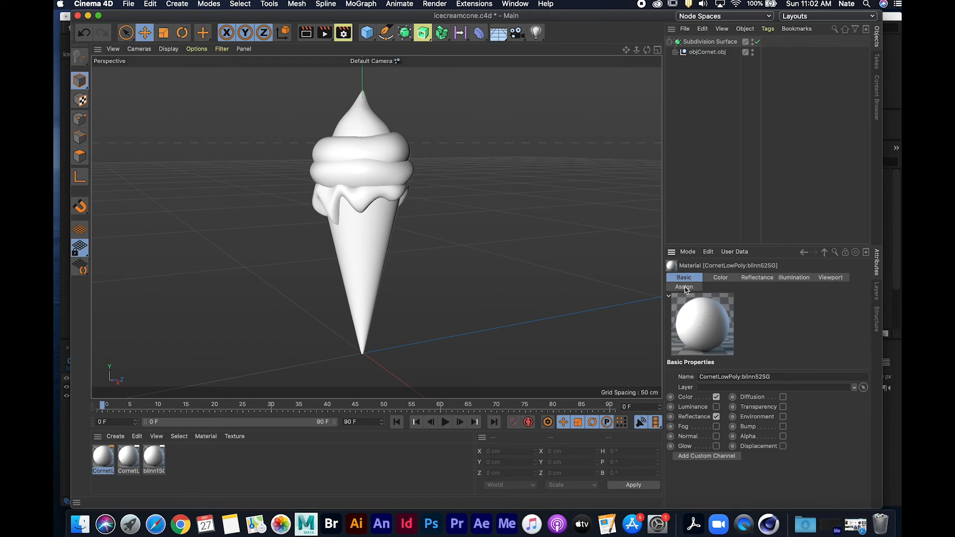
left_click(716, 407)
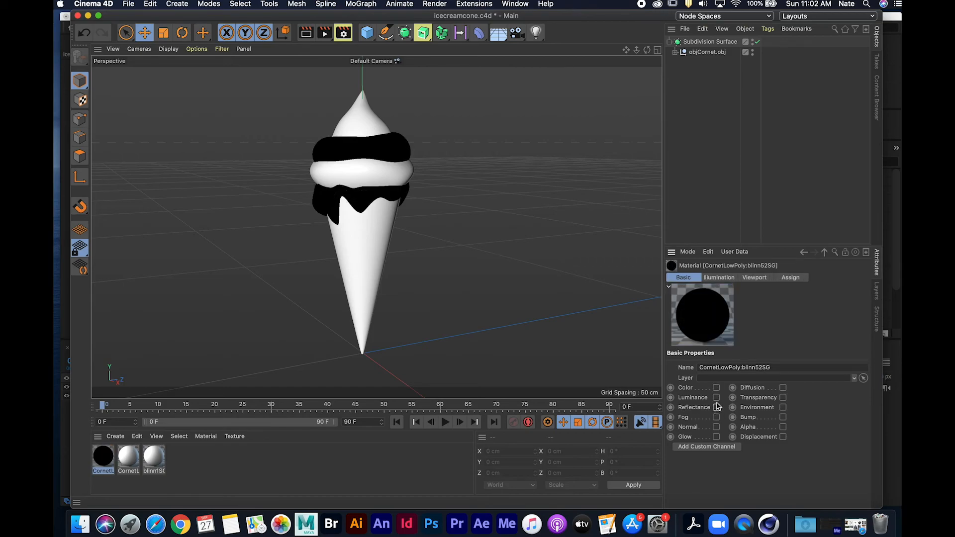
left_click(716, 398)
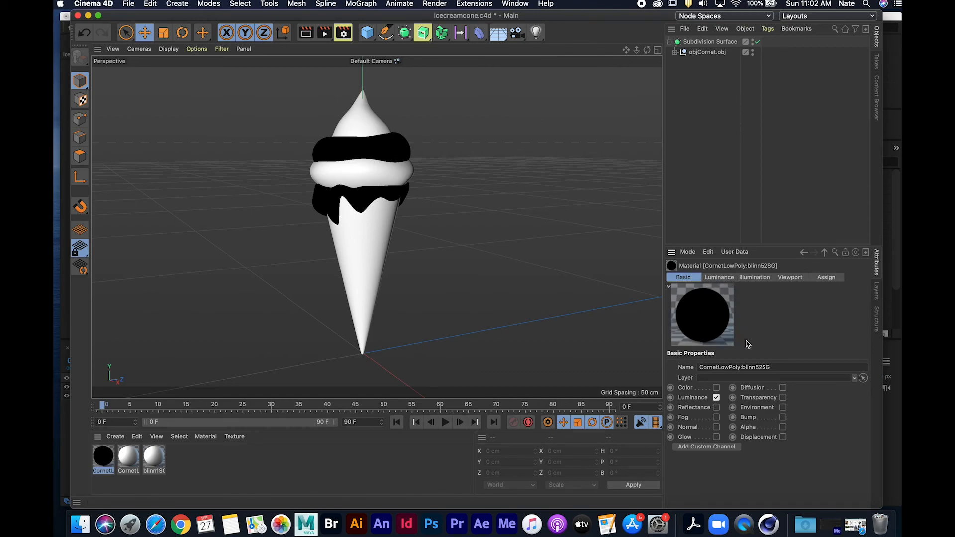
left_click(717, 397)
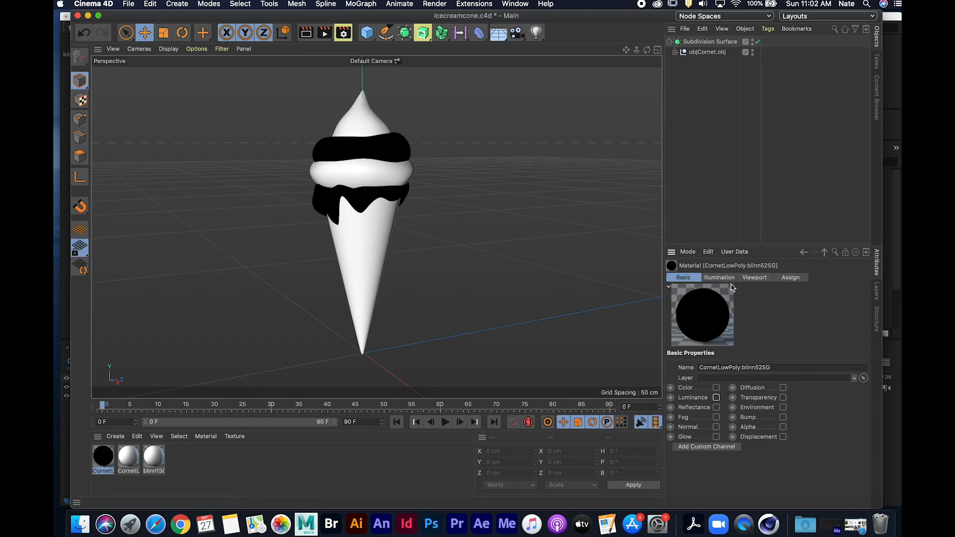
left_click(716, 398)
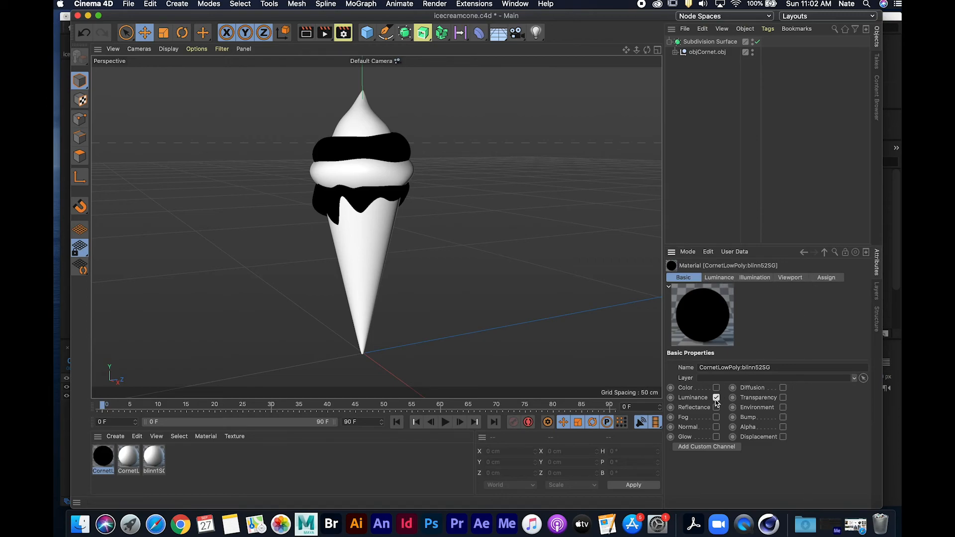
- Set the CornetLowPoly:blinn52SG material's luminance colour to a salmon pink of H 0°, S 36% and V 94%
left_click(722, 279)
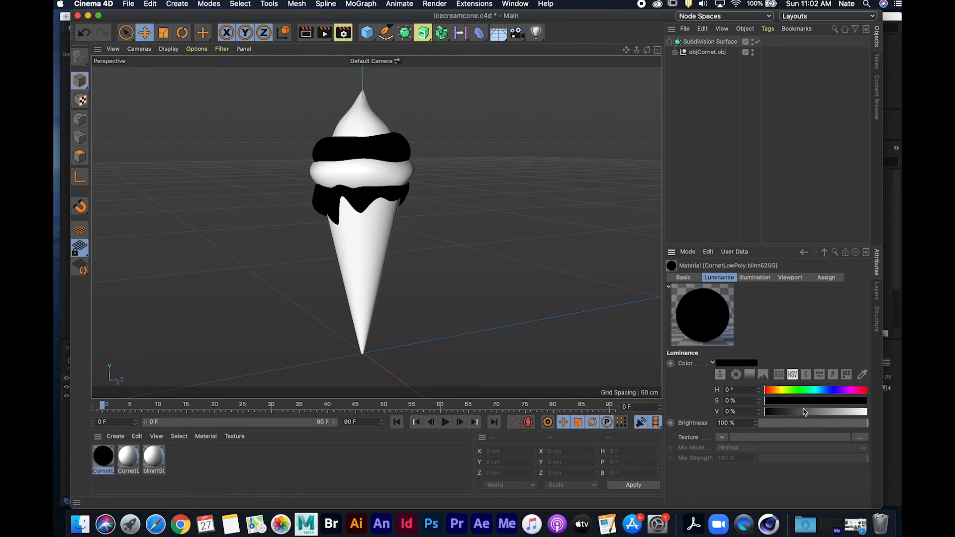
left_click_drag(771, 414, 839, 420)
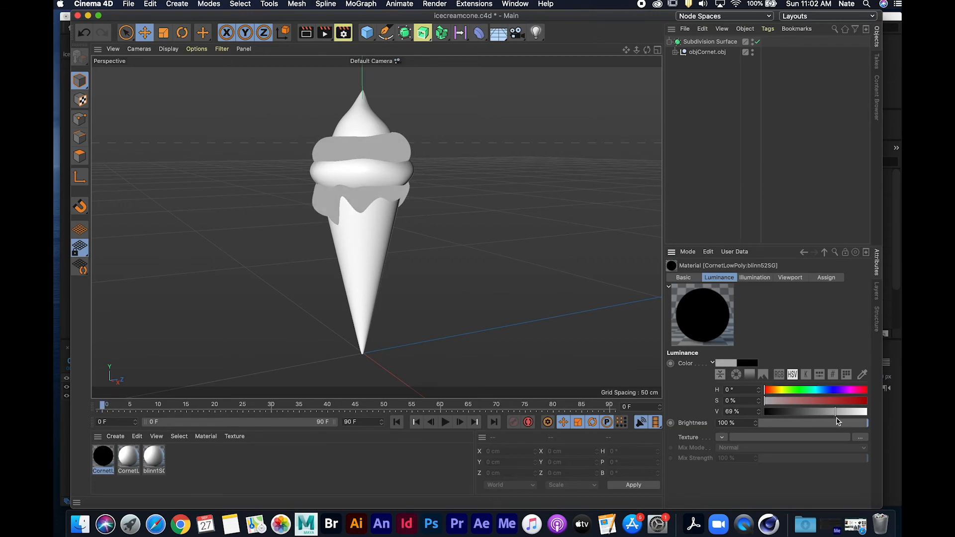
left_click_drag(768, 401, 804, 409)
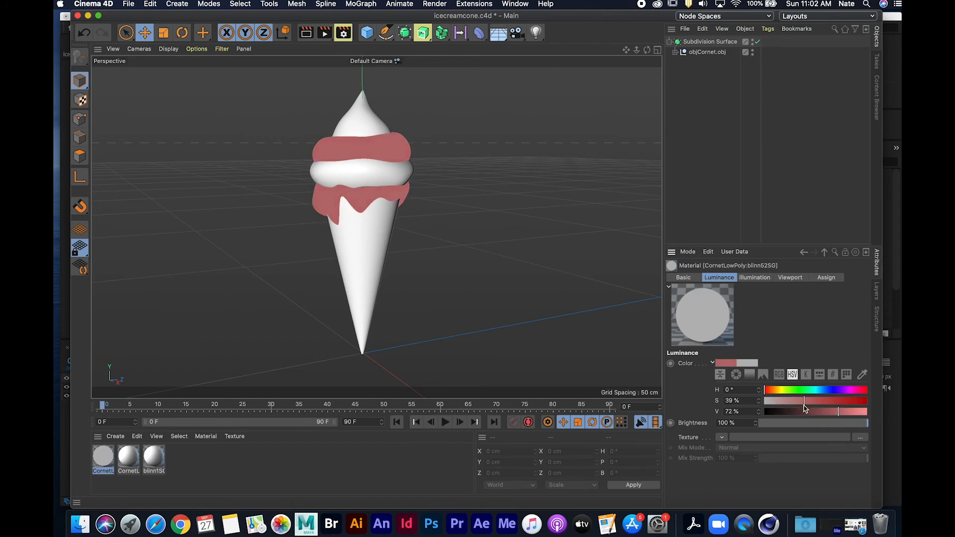
left_click_drag(843, 410, 855, 414)
left_click_drag(859, 416, 861, 413)
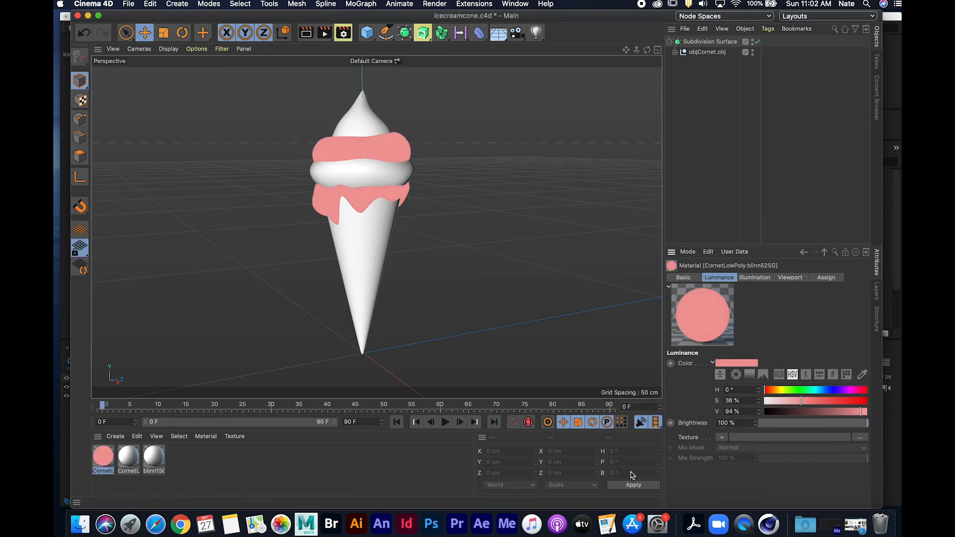
- Disable Color and Reflectance on the CornetLowPoly:blinn51SG material and enable Luminance
left_click(131, 459)
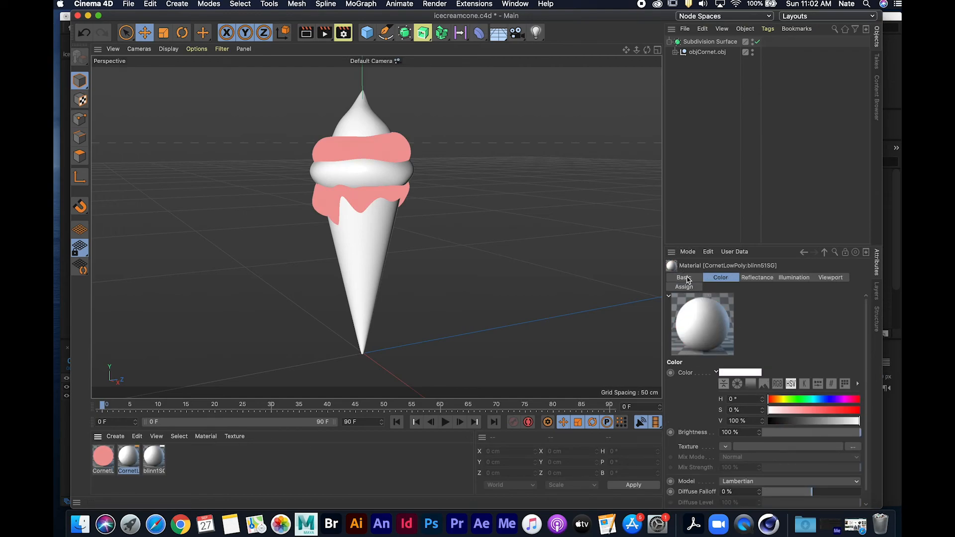
left_click(688, 277)
left_click(716, 388)
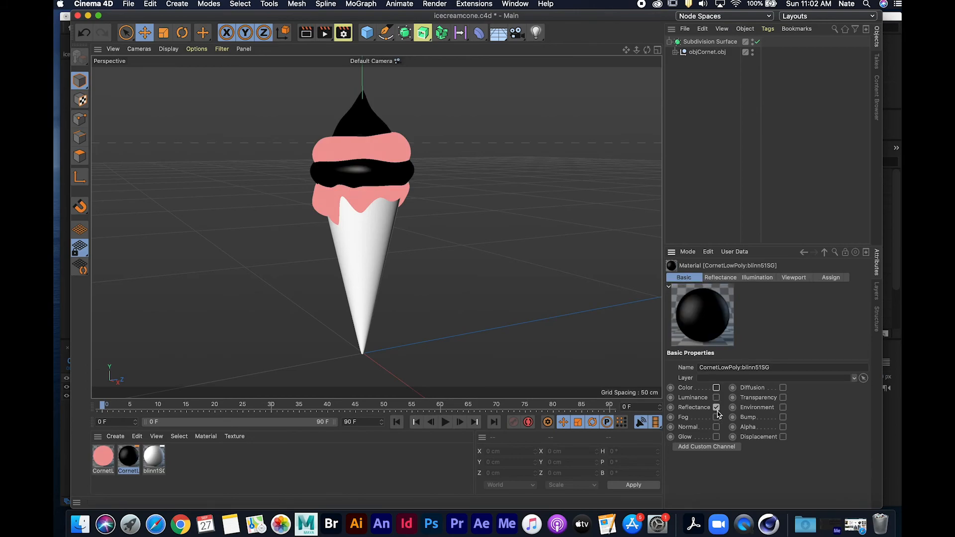
left_click(716, 407)
left_click(716, 397)
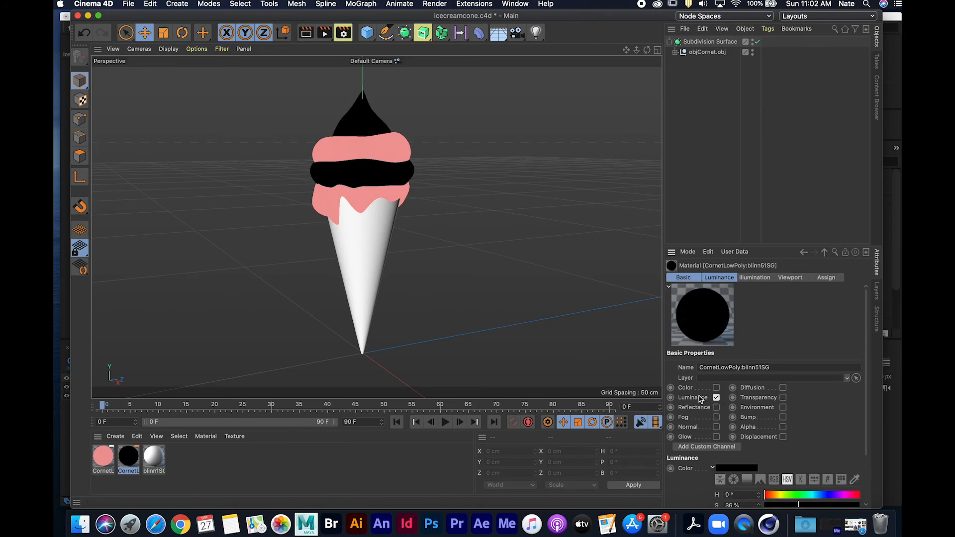
- Set the CornetLowPoly:blinn51SG material's luminance colour to a cream of H 36°, S 18% and V 94%
left_click(730, 278)
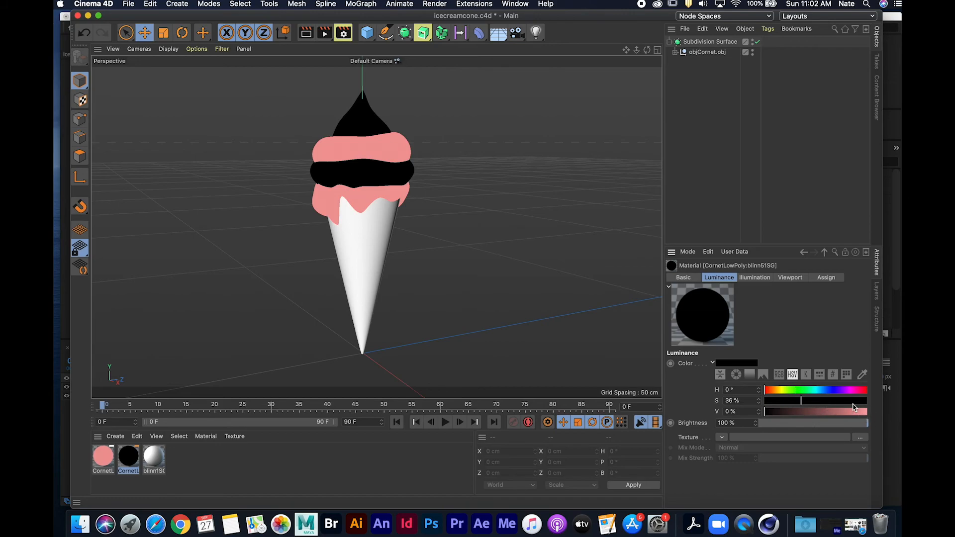
left_click(775, 390)
left_click_drag(856, 416, 783, 401)
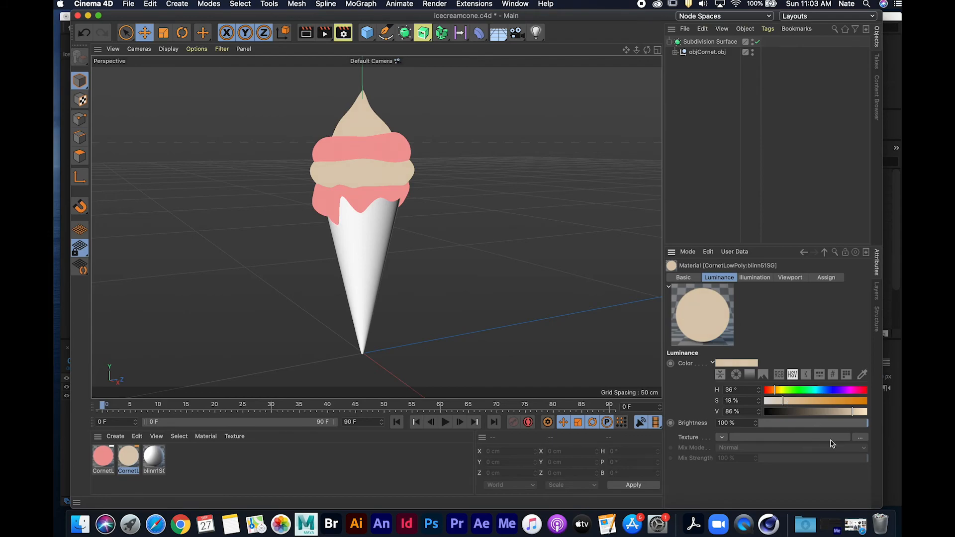
left_click_drag(853, 413, 860, 418)
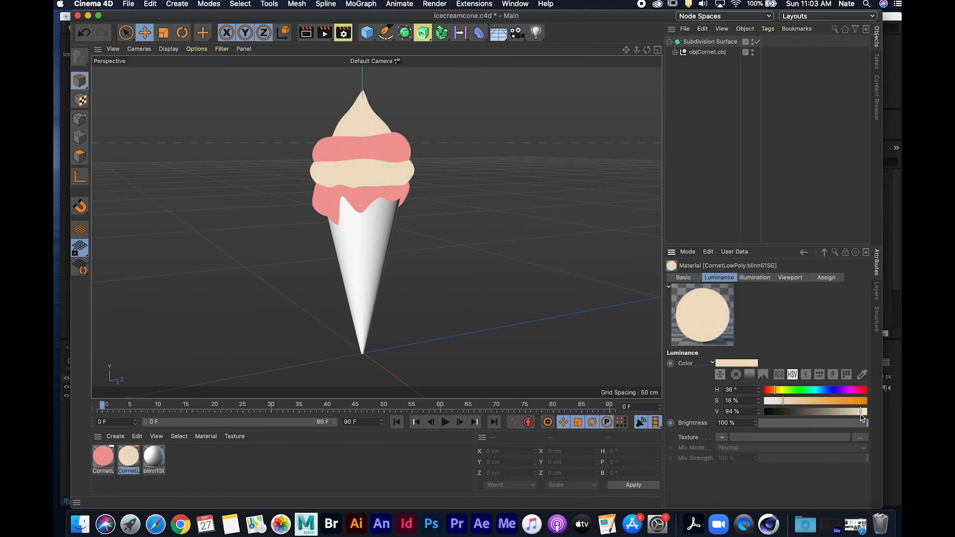
left_click(196, 469)
- Make the cone's blinn1SG material luminance-only, without Color and Reflectance, in a brown of H 36°, S 75% and V 60%
left_click(155, 457)
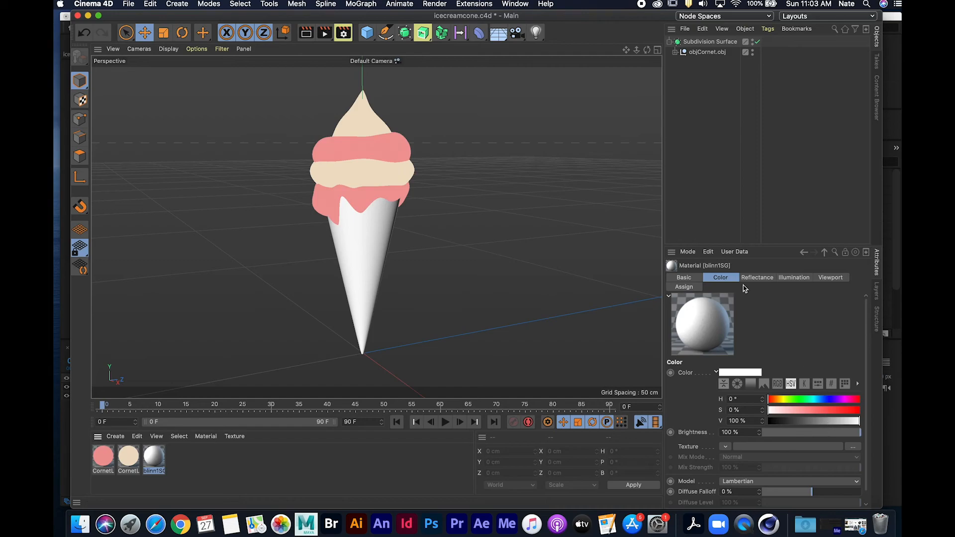
left_click(691, 280)
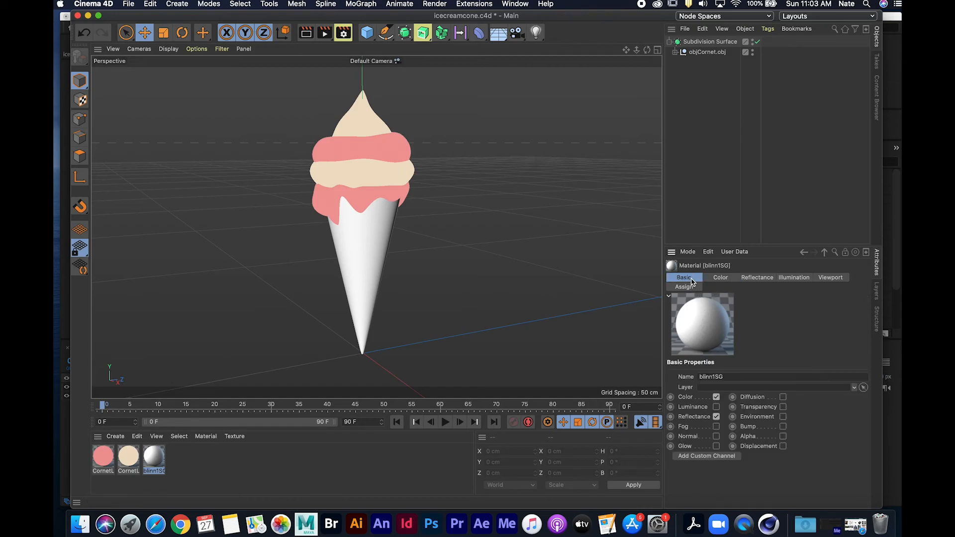
left_click(716, 407)
left_click(716, 396)
left_click(716, 417)
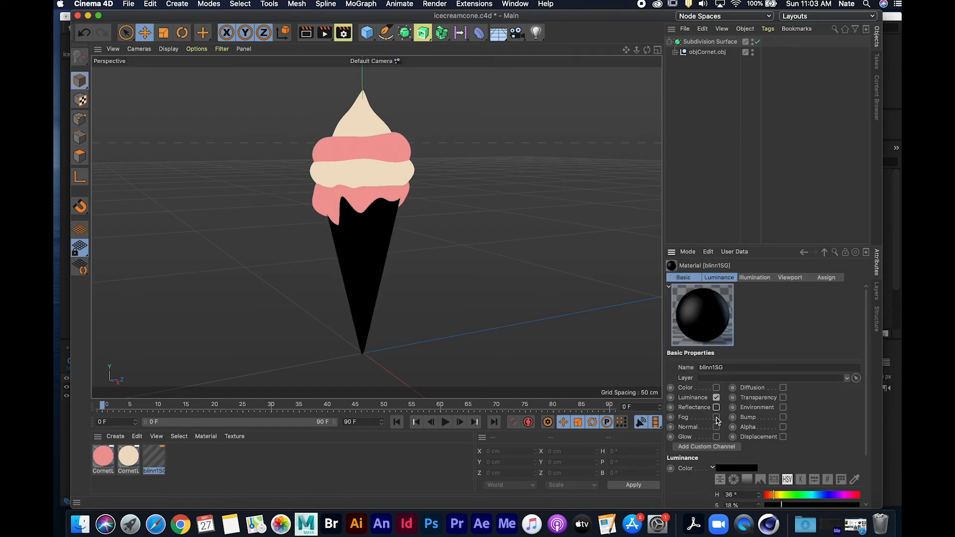
left_click(724, 277)
mouse_move(837, 412)
left_mouse_down()
mouse_move(854, 412)
mouse_move(841, 401)
mouse_move(827, 414)
left_mouse_up()
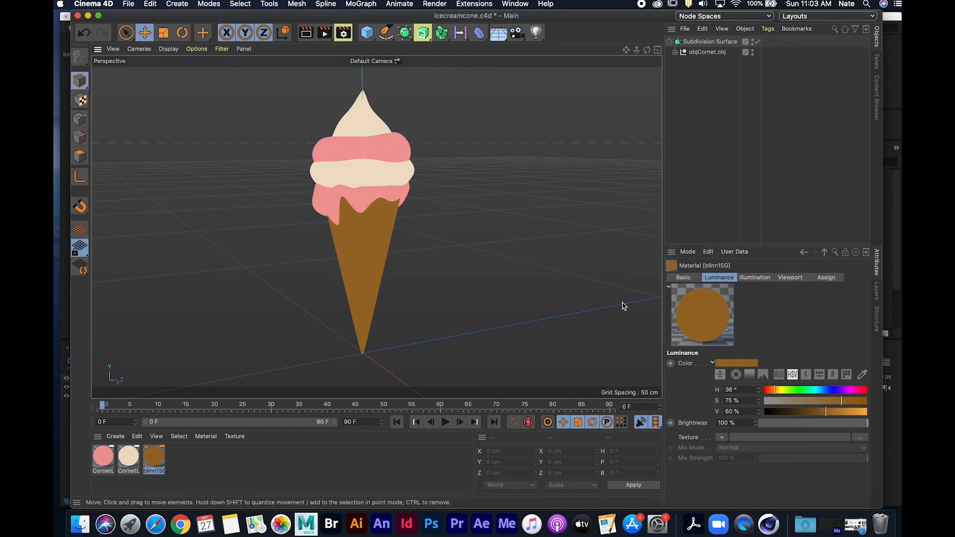
- Save the recoloured icecreamcone.c4d project and switch back to After Effects to use the updated cone
left_click(128, 4)
left_click(173, 104)
left_click(482, 524)
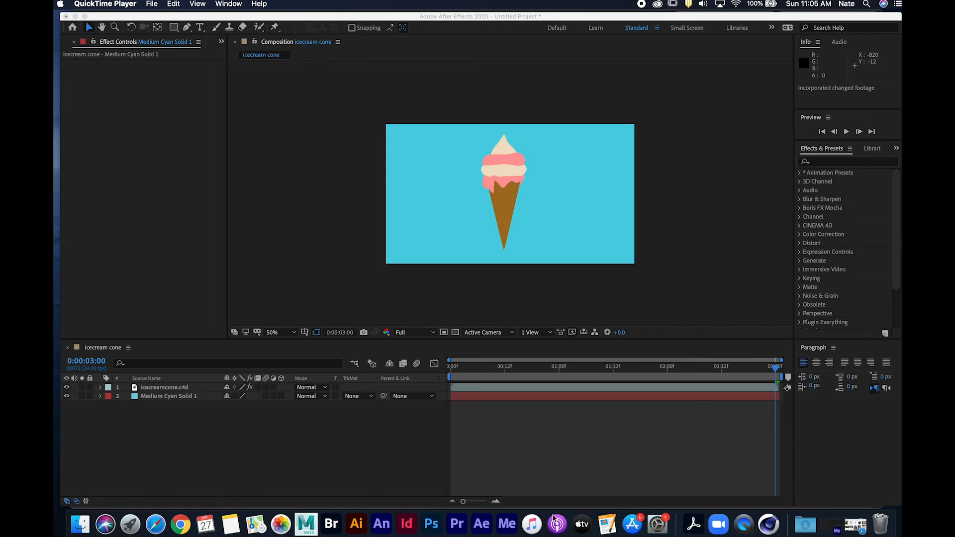
left_click(176, 393)
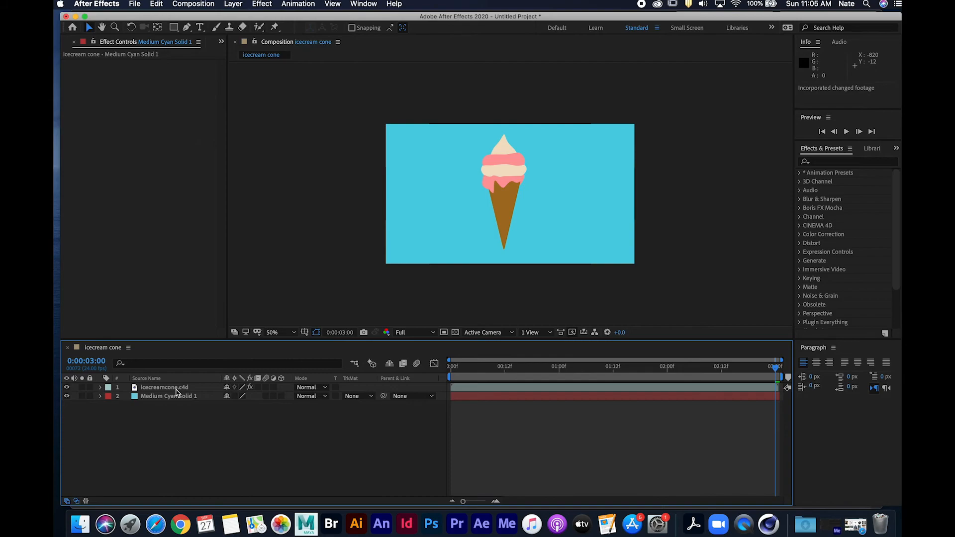
- Reveal the Rotation property of the icecreamcone.c4d layer in the timeline
left_click(166, 388)
key("r")
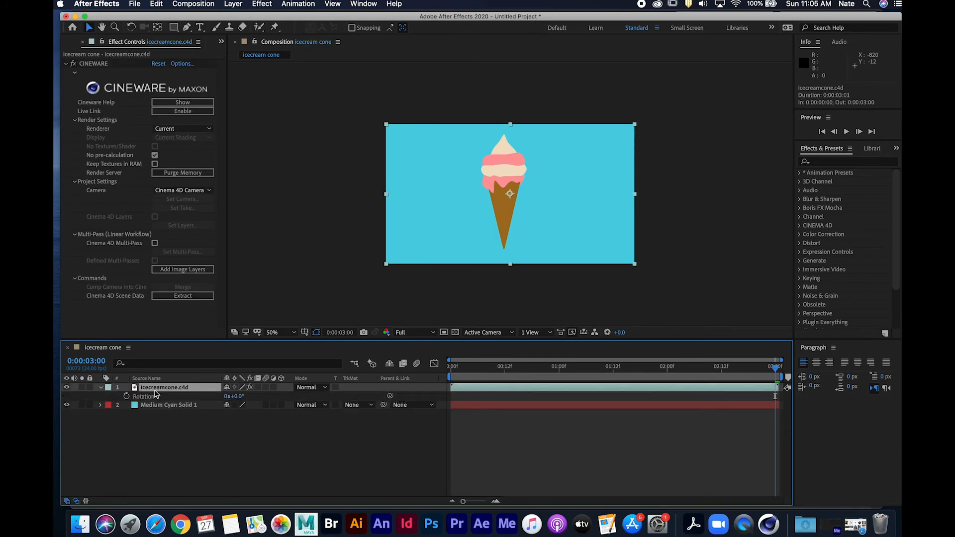
left_click(266, 441)
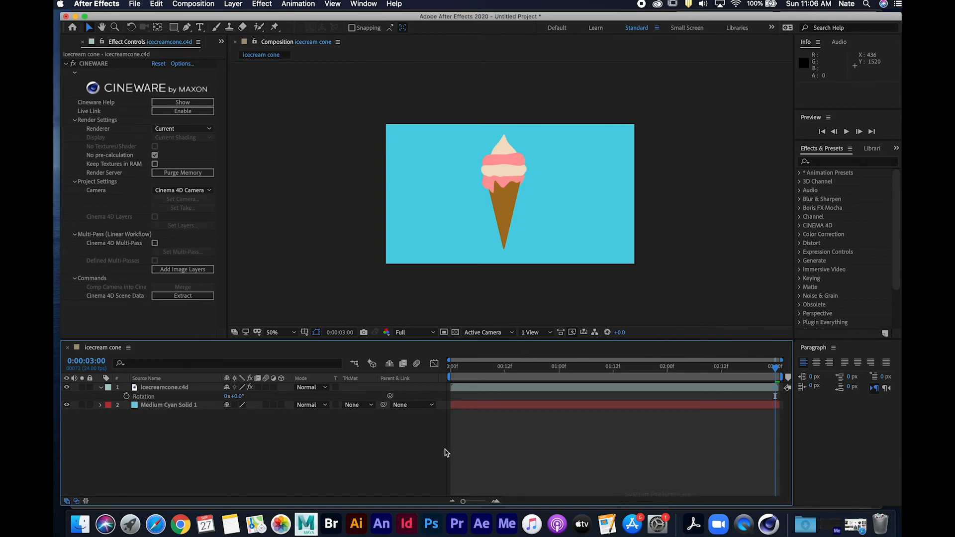
- Reveal the icecreamcone.c4d layer's Position, try to move the layer down to 960, 776, and undo the move
left_click(205, 390)
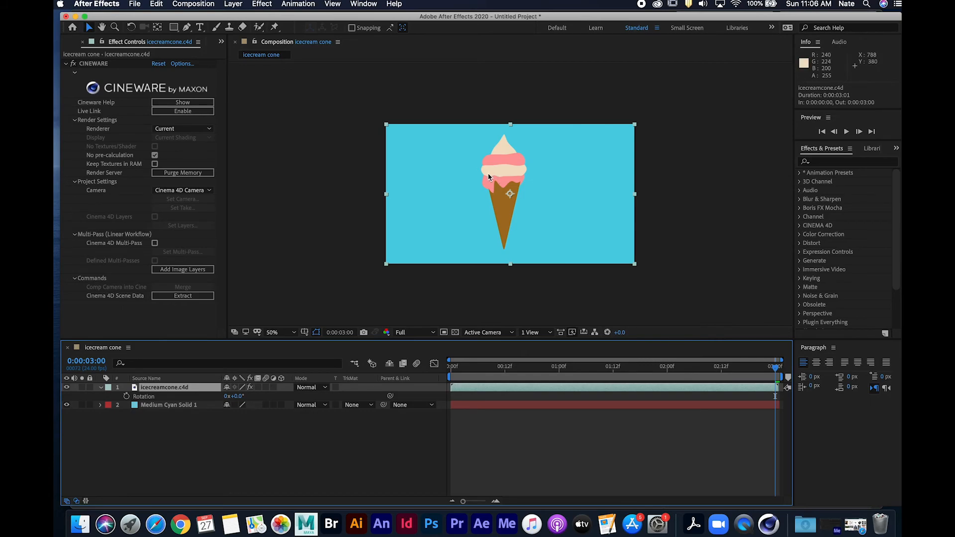
key("p")
left_click_drag(467, 188, 474, 203)
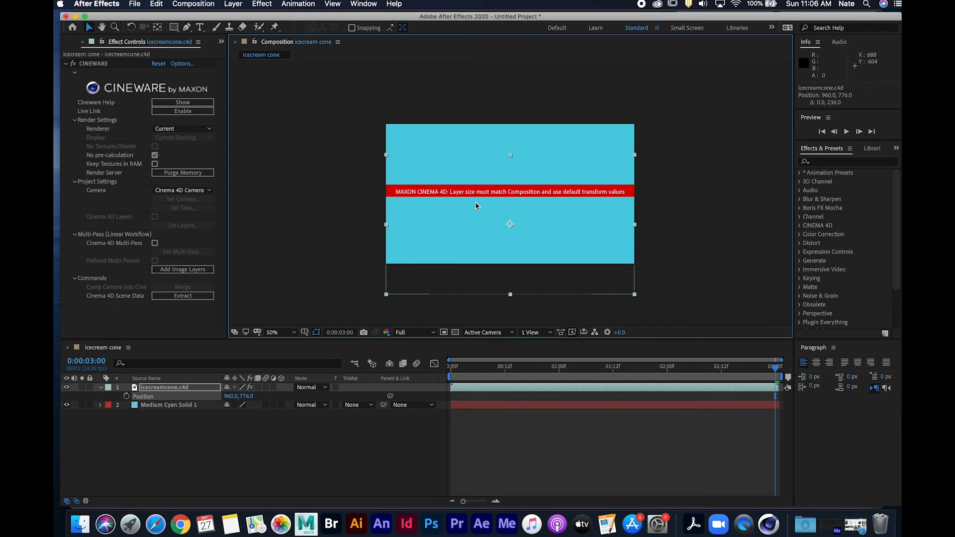
key("super+z")
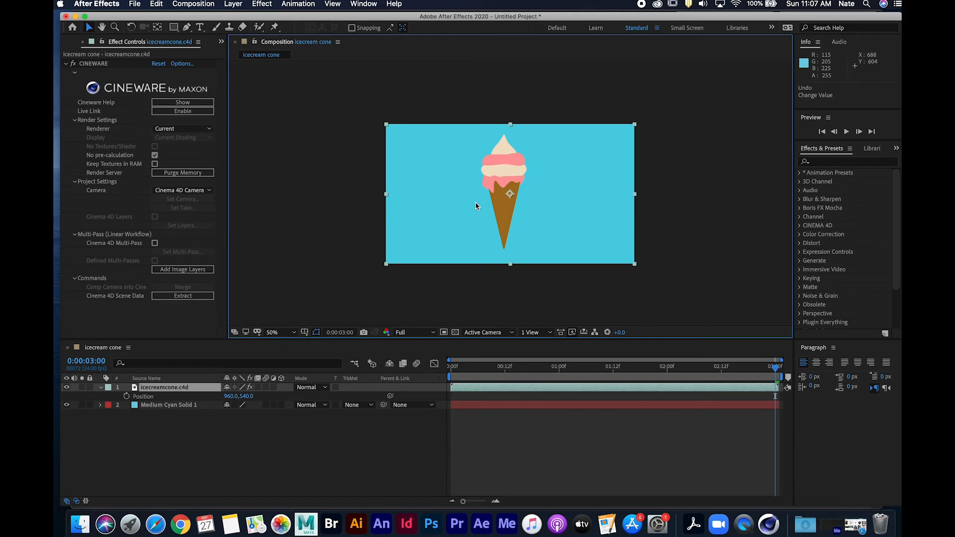
- Delete the cyan solid background layer from the icecream cone composition
left_click(161, 406)
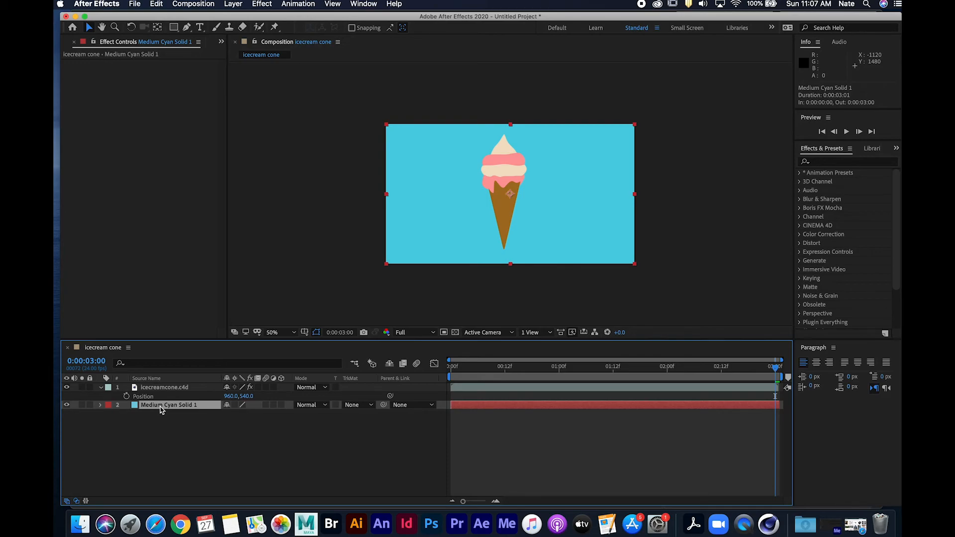
key("Delete")
- Try to pre-compose the icecreamcone.c4d layer as icecreamcone precomp, leaving all attributes in icecream cone
left_click(183, 388)
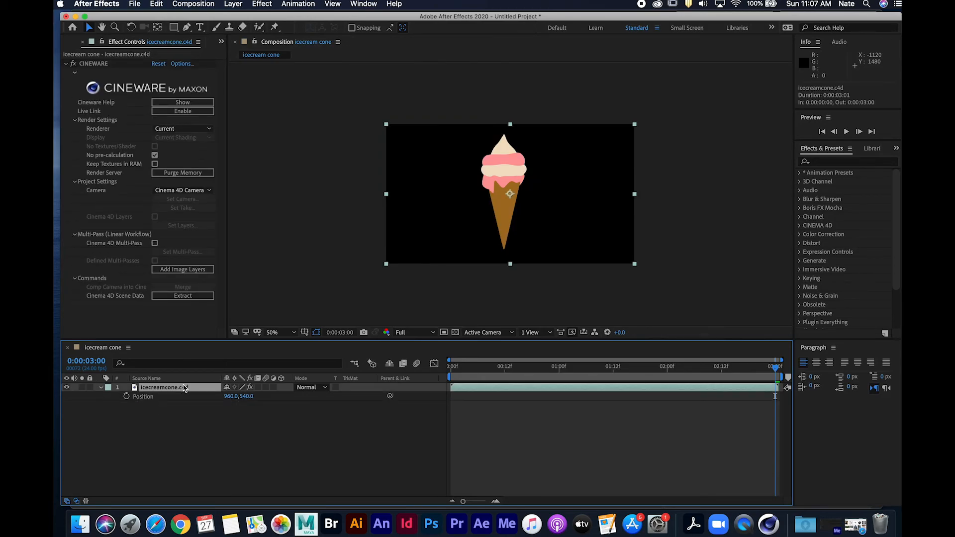
right_click(200, 389)
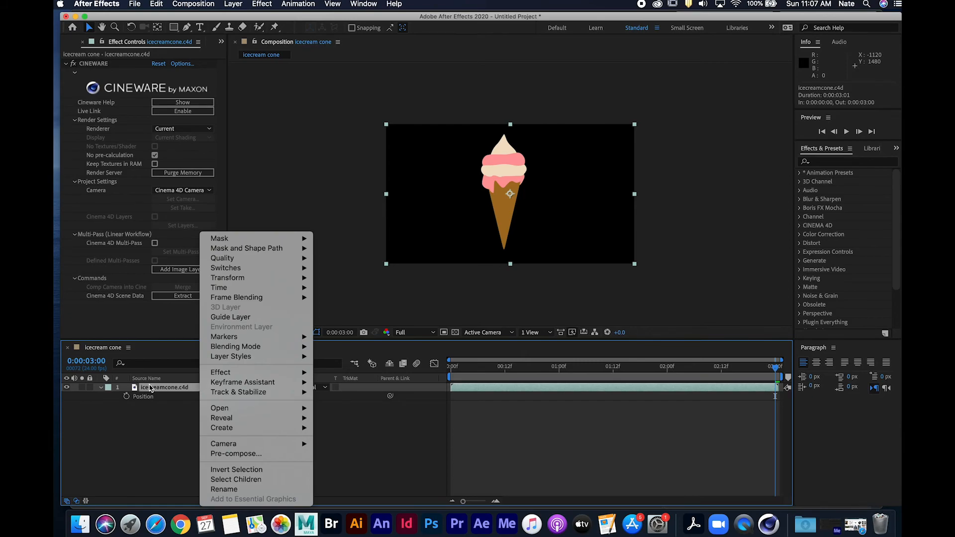
left_click(236, 454)
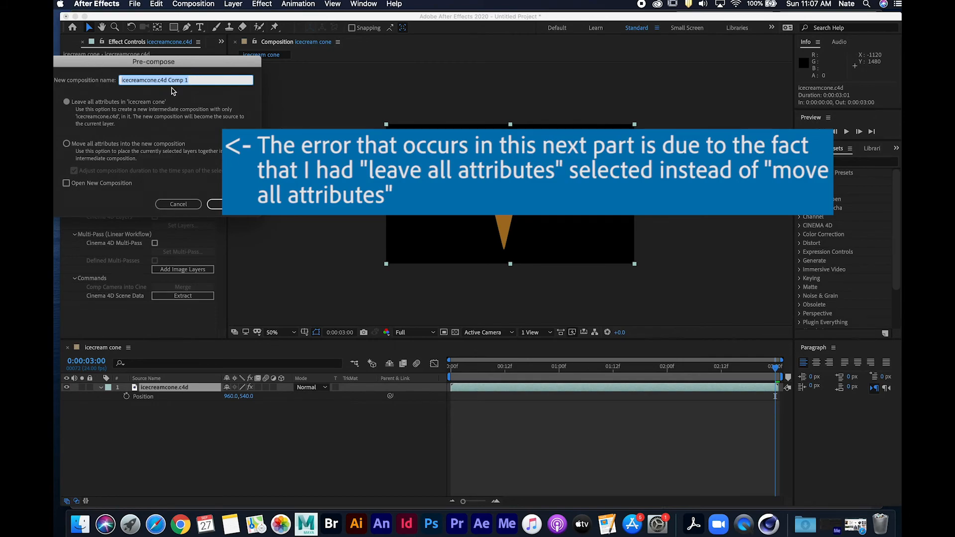
left_click(199, 79)
left_click_drag(204, 81, 159, 79)
key("BackSpace")
key("BackSpace")
type("precomp")
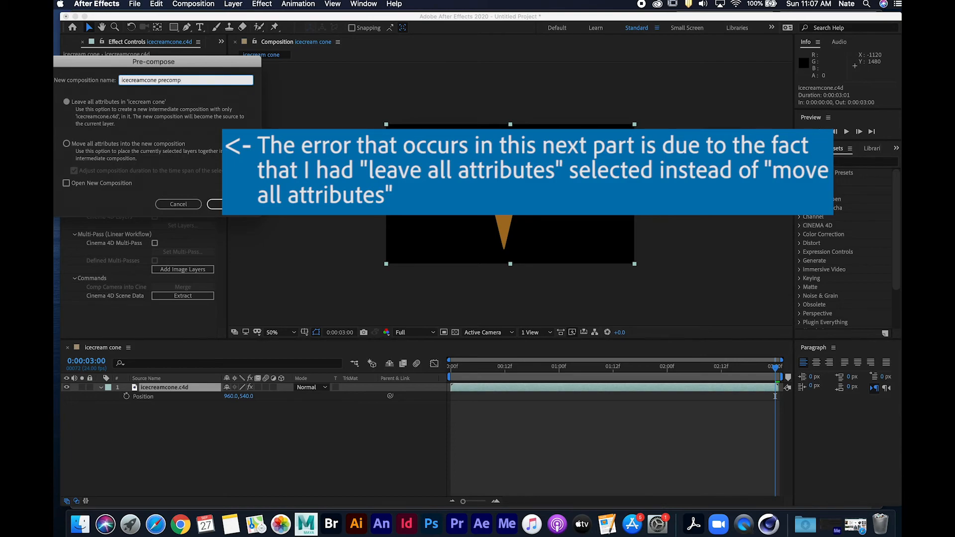
key("Return")
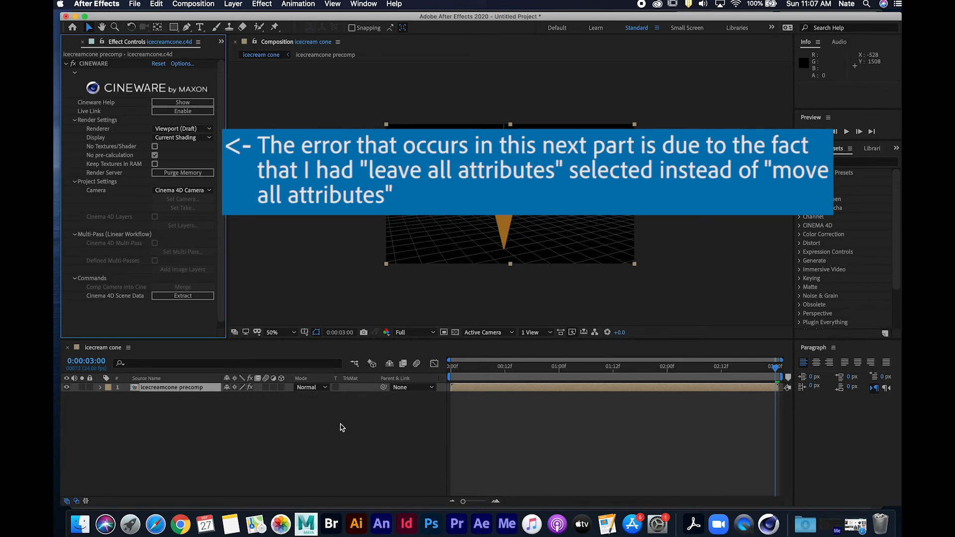
- Open the icecreamcone precomp and inspect the Cineware settings of the icecreamcone.c4d layer inside it
left_click(343, 431)
left_click(198, 388)
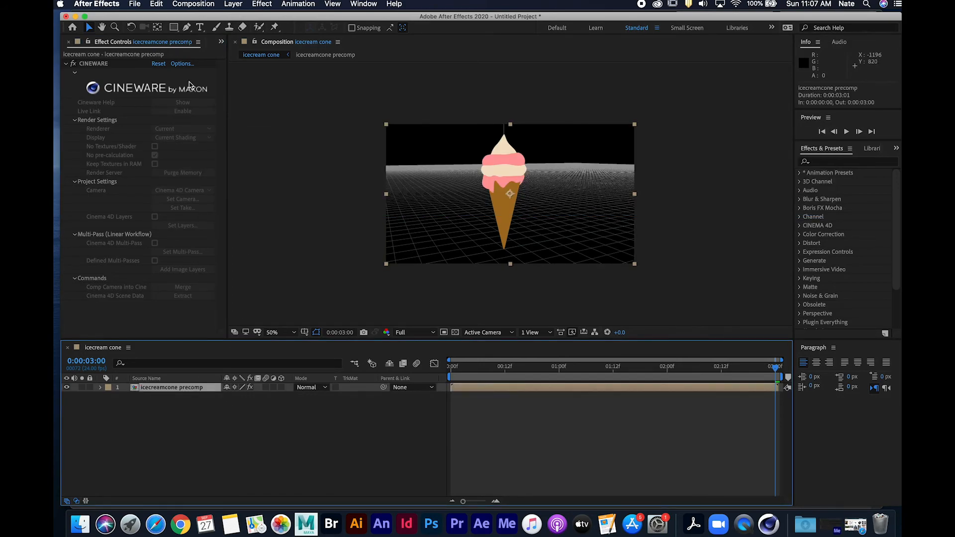
double_click(486, 389)
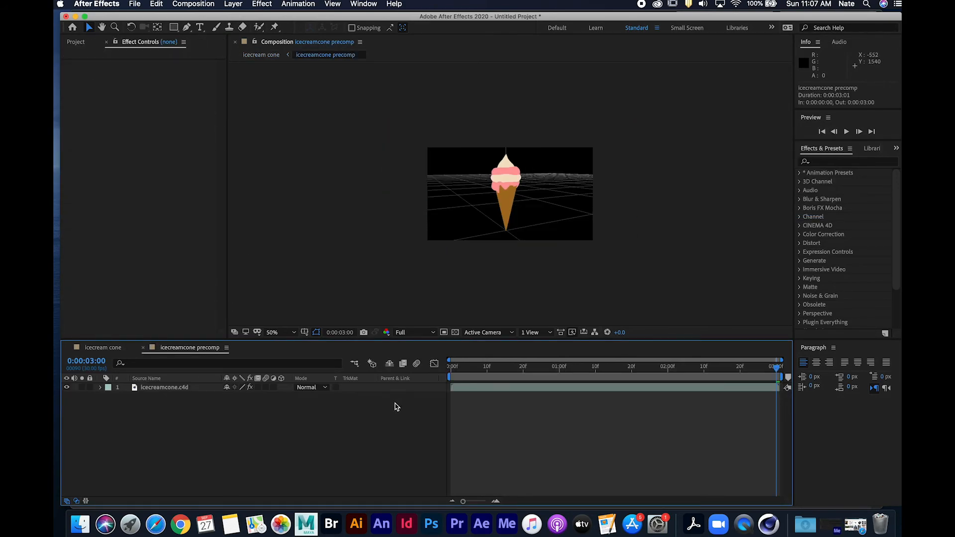
left_click(489, 388)
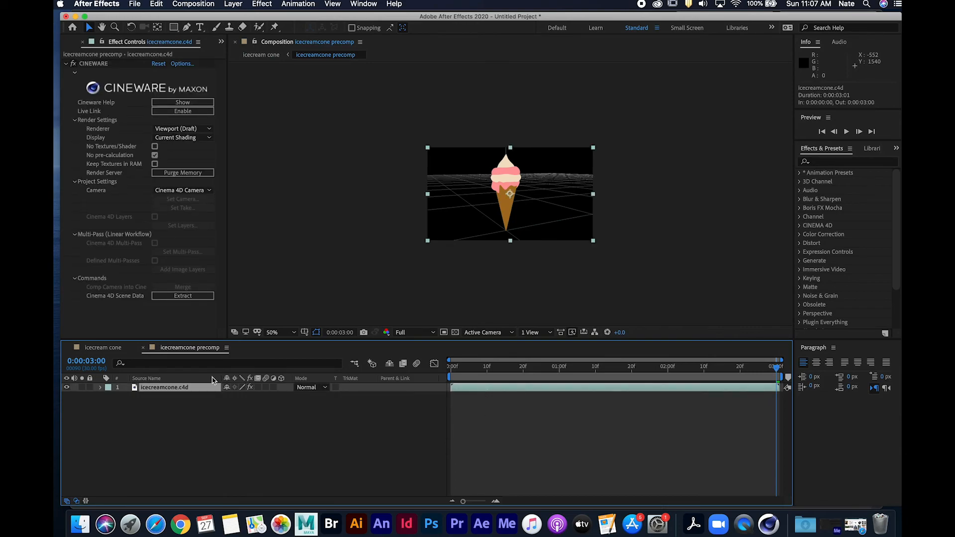
- Return to the icecream cone composition, reveal the precomp layer's Rotation, try rotating it and undo the rotation
left_click(106, 347)
left_click(193, 389)
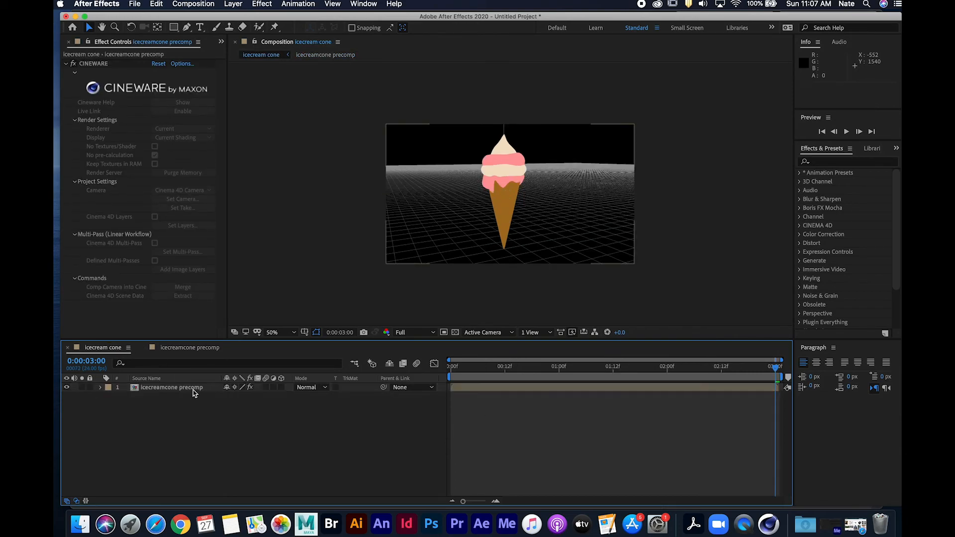
key("r")
left_click_drag(234, 397, 263, 400)
key("super+z")
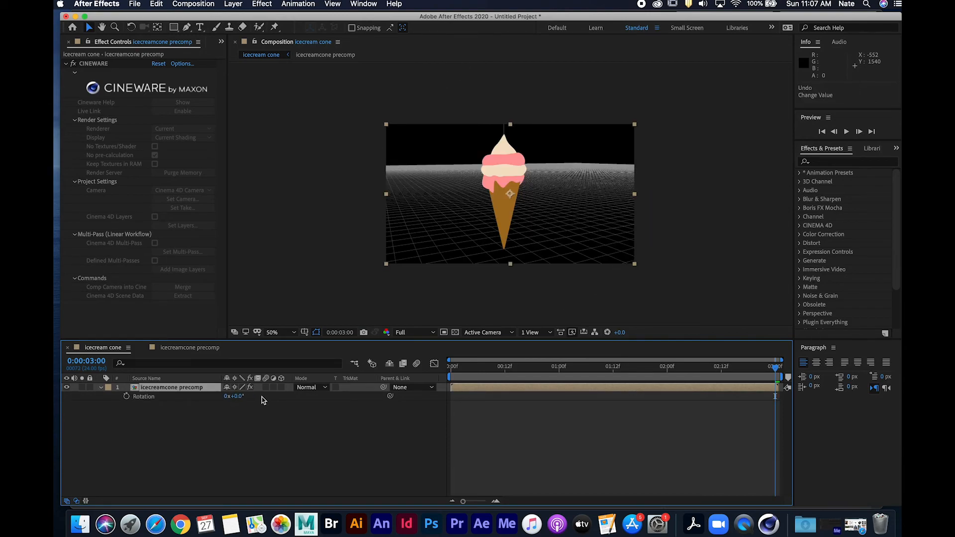
left_click(390, 438)
key("super+a")
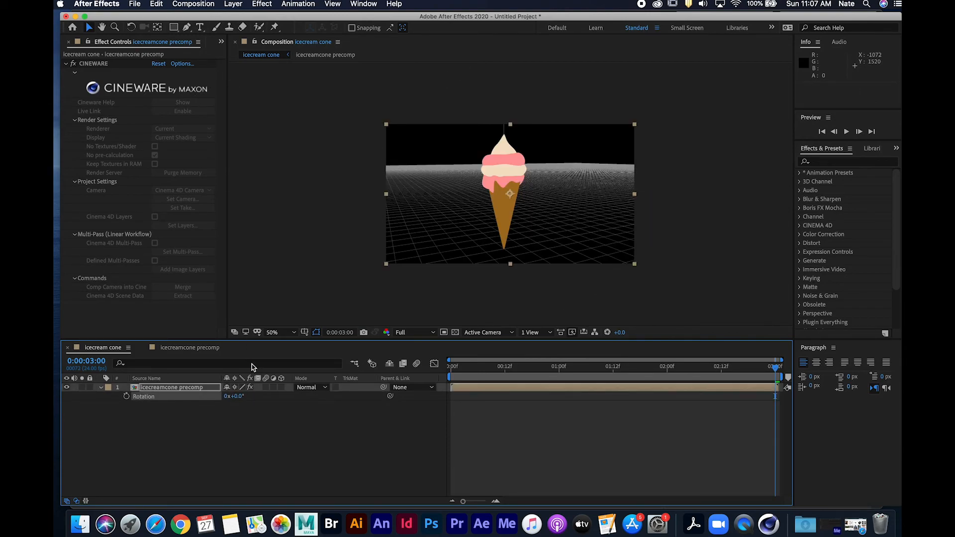
left_click(335, 450)
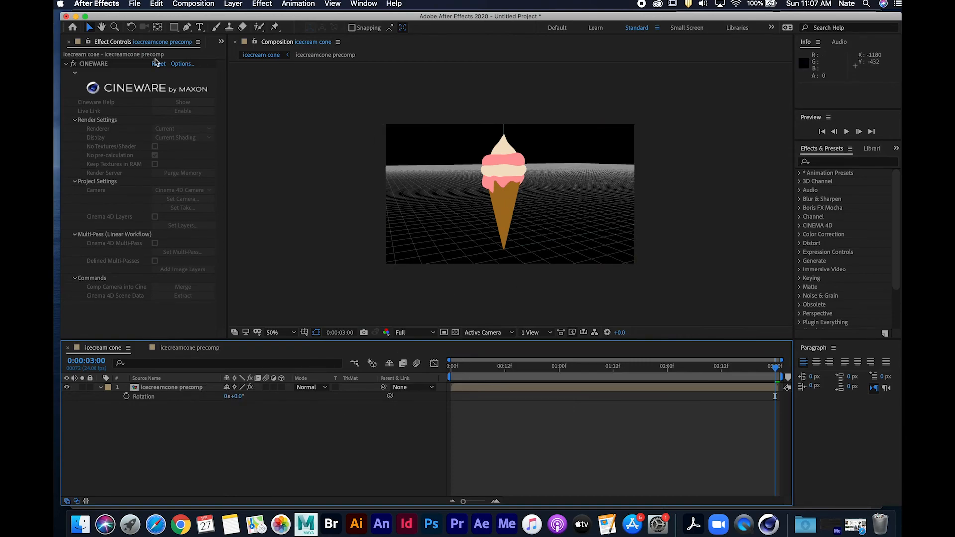
- Check the icecreamcone precomp once more, return to icecream cone and undo the pre-composition
left_click(494, 389)
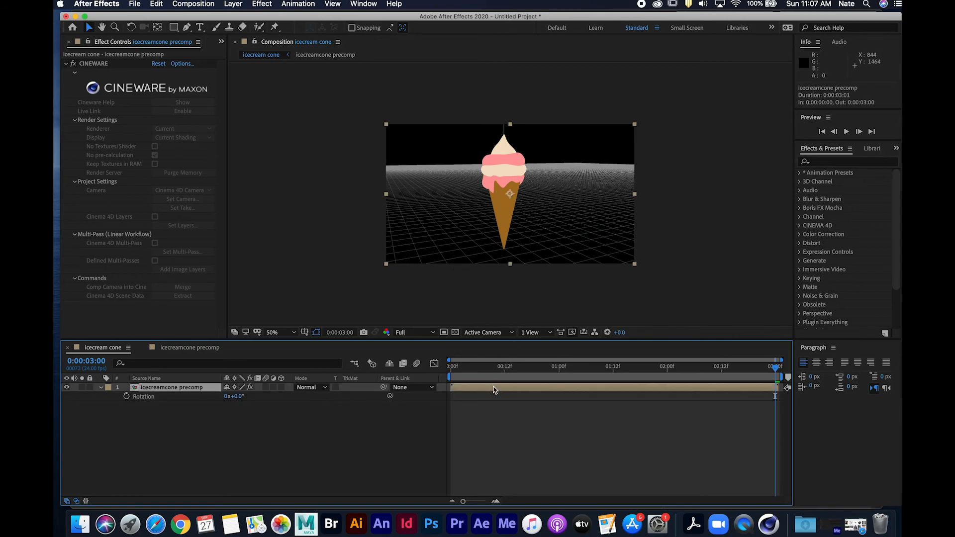
double_click(494, 388)
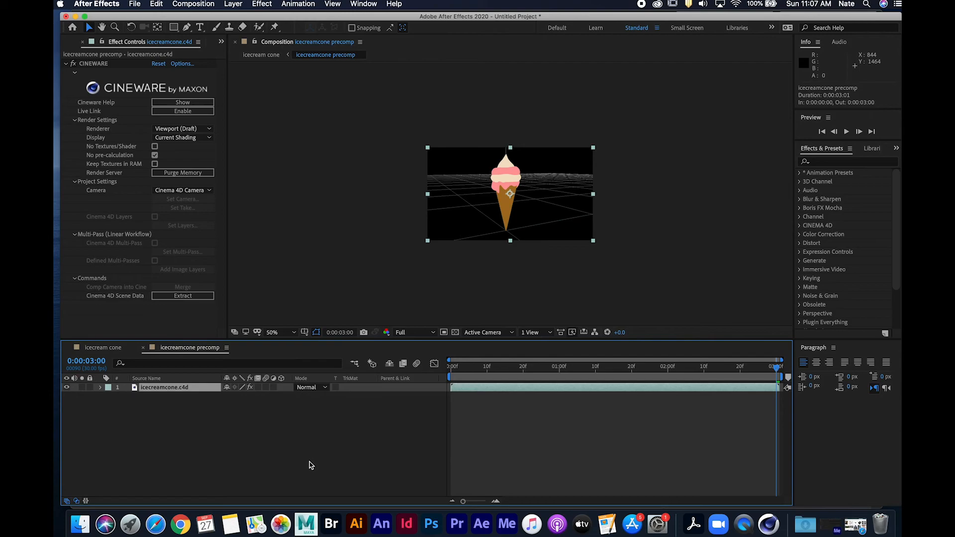
left_click(116, 347)
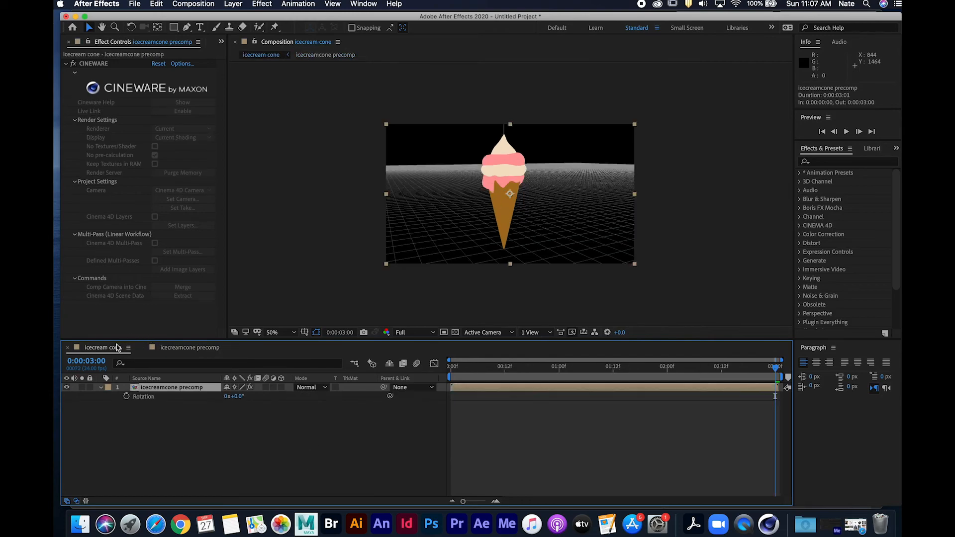
key("super+z")
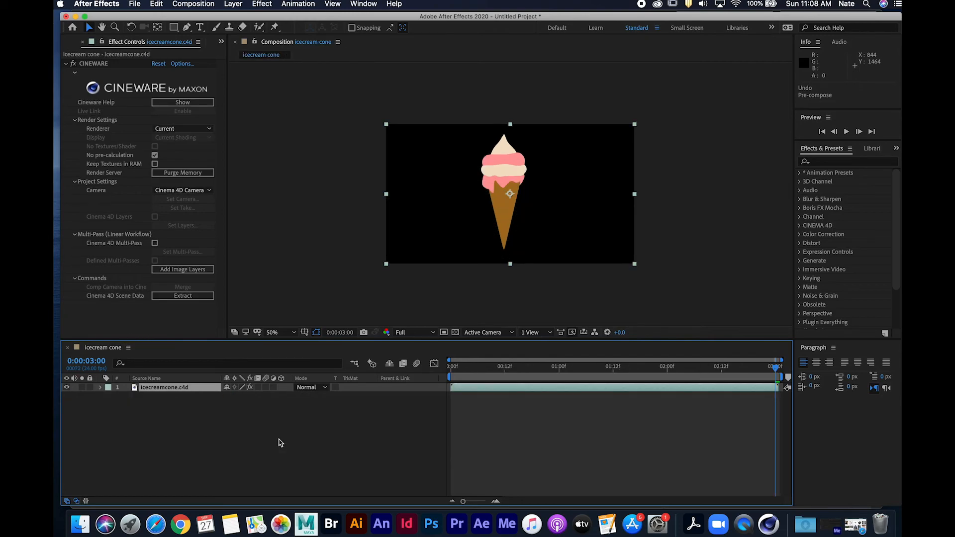
- Create a new composition from the project items and place the icecream cone composition in it as a layer
left_click(280, 443)
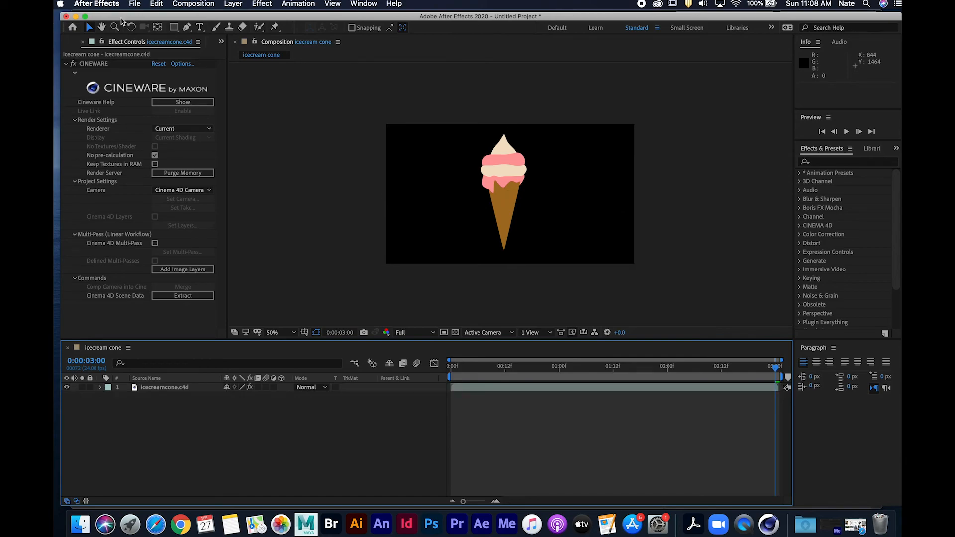
left_click(74, 46)
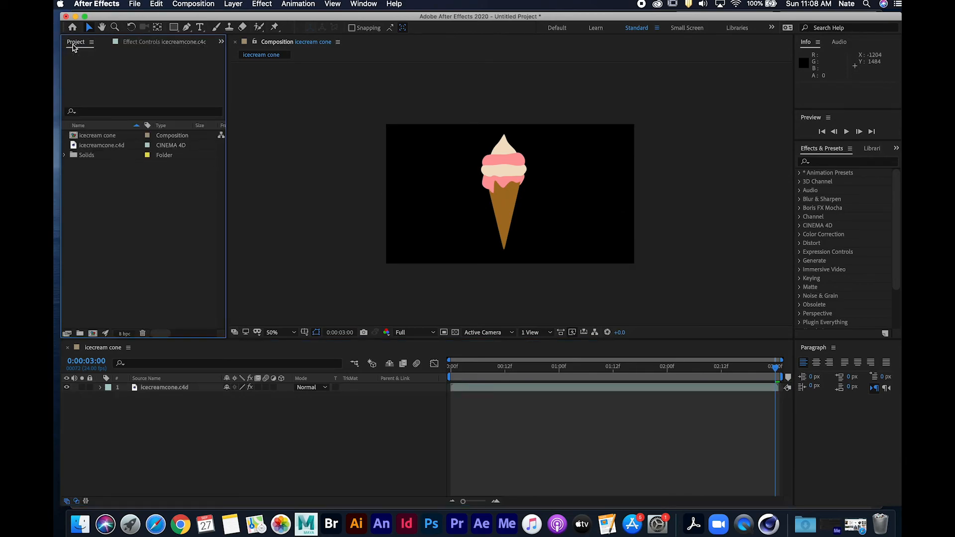
left_click(236, 445)
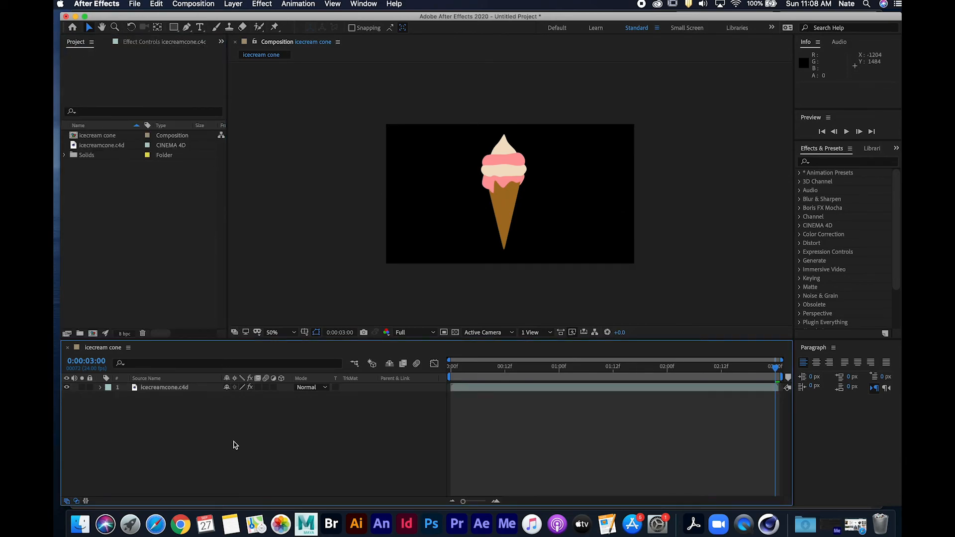
left_click(92, 335)
left_click(348, 298)
left_click(110, 147)
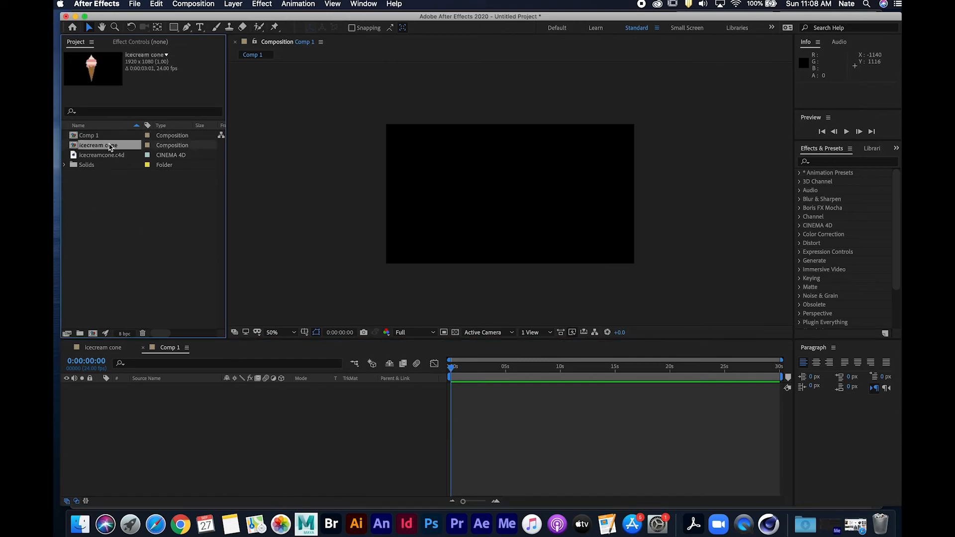
left_click_drag(105, 150, 165, 423)
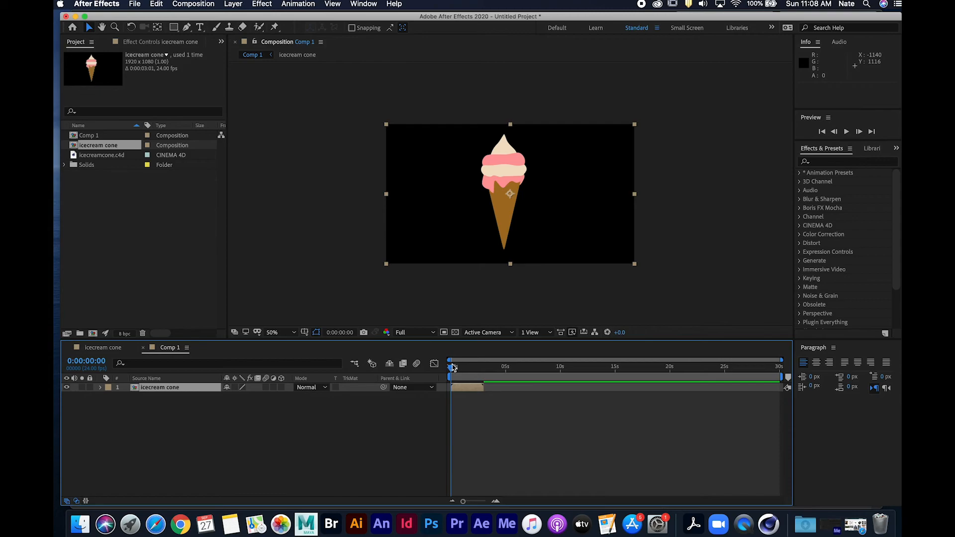
- Compare the nested icecream cone layer's effects with the Cineware settings of icecreamcone.c4d inside it, ending back in Comp 1
left_click(169, 44)
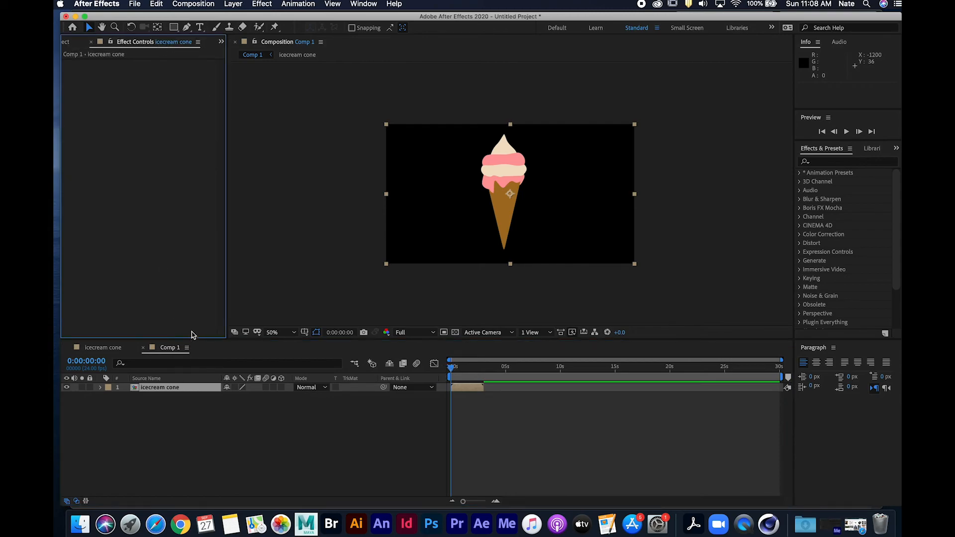
left_click(65, 42)
left_click(185, 43)
double_click(477, 390)
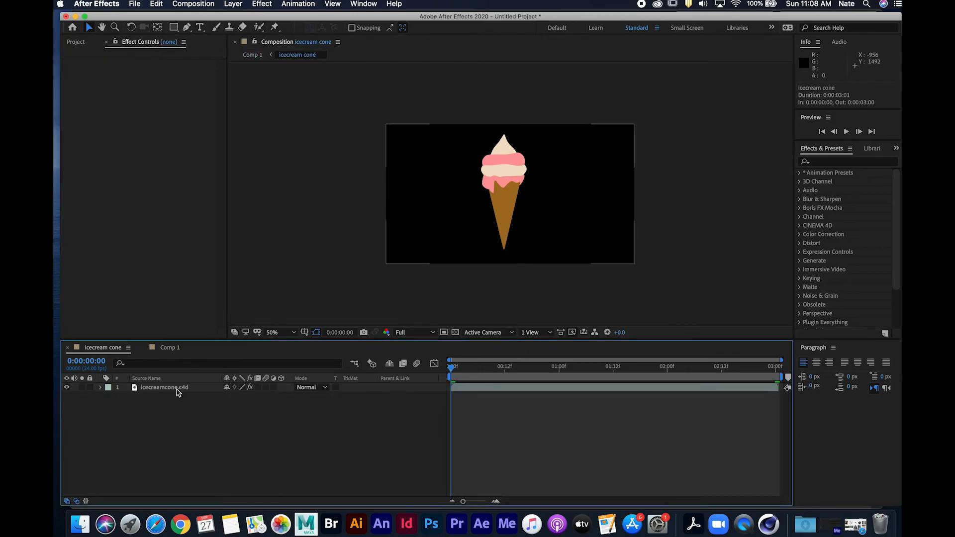
left_click(177, 391)
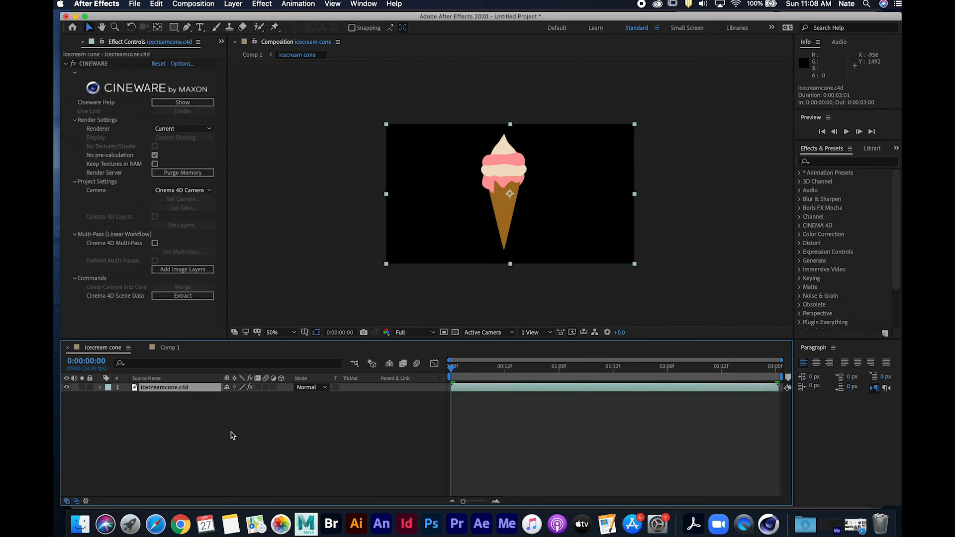
left_click(167, 349)
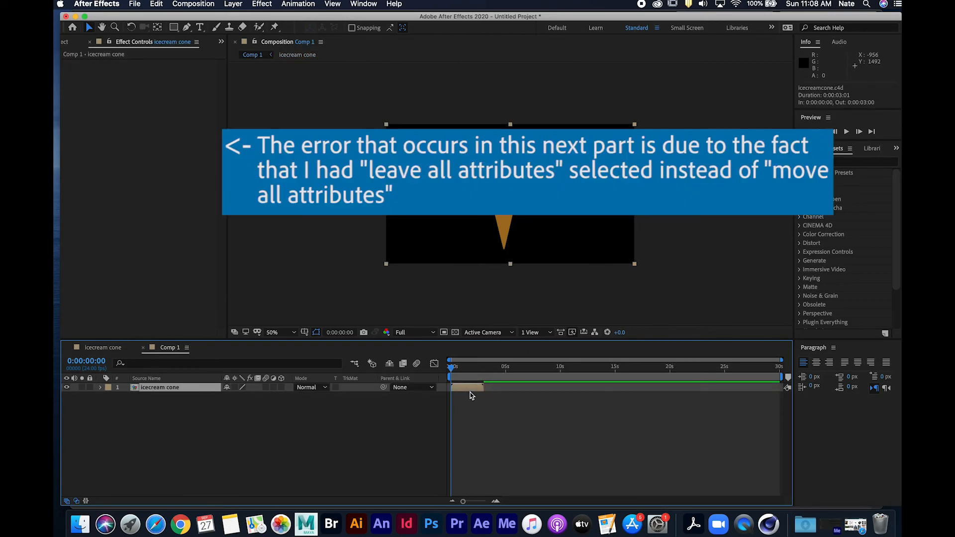
left_click(470, 394)
left_click(66, 43)
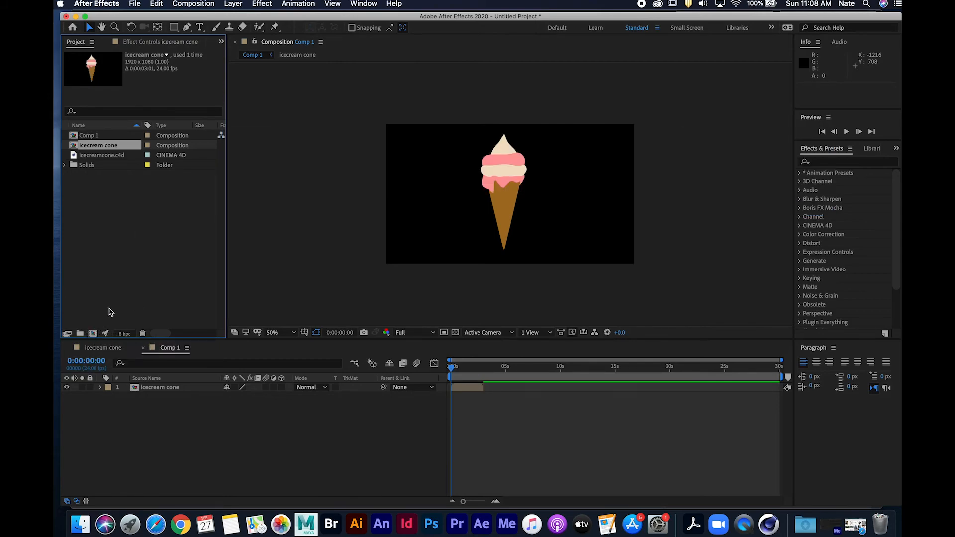
left_click(224, 483)
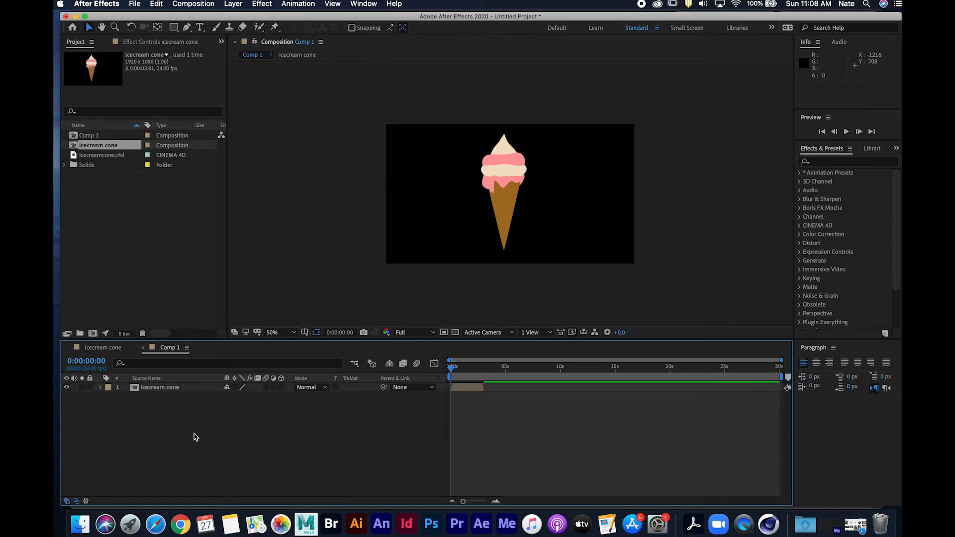
- Reveal the nested icecream cone layer's Rotation, try rotating the layer and undo the rotation
left_click(184, 391)
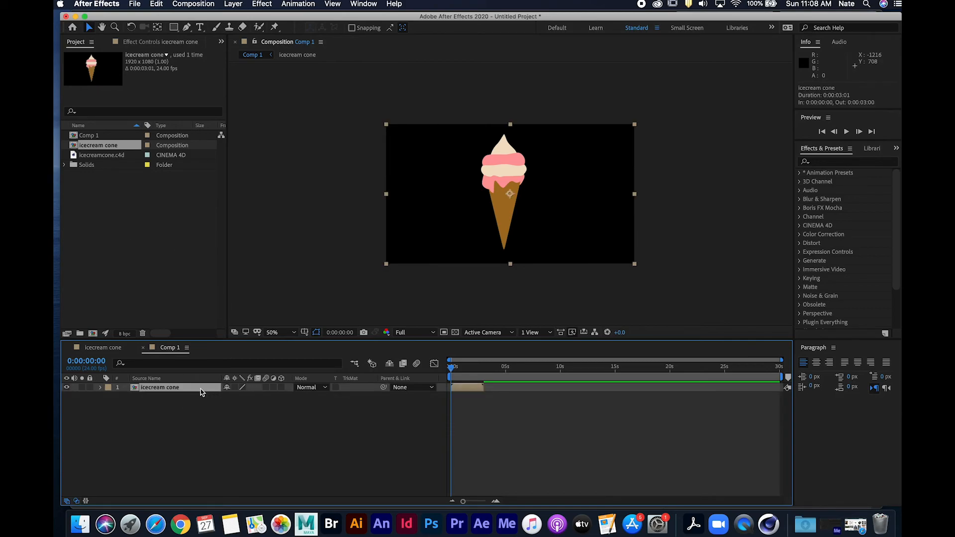
key("r")
mouse_move(236, 396)
left_mouse_down()
mouse_move(285, 396)
mouse_move(231, 396)
left_mouse_up()
key("cmd+z")
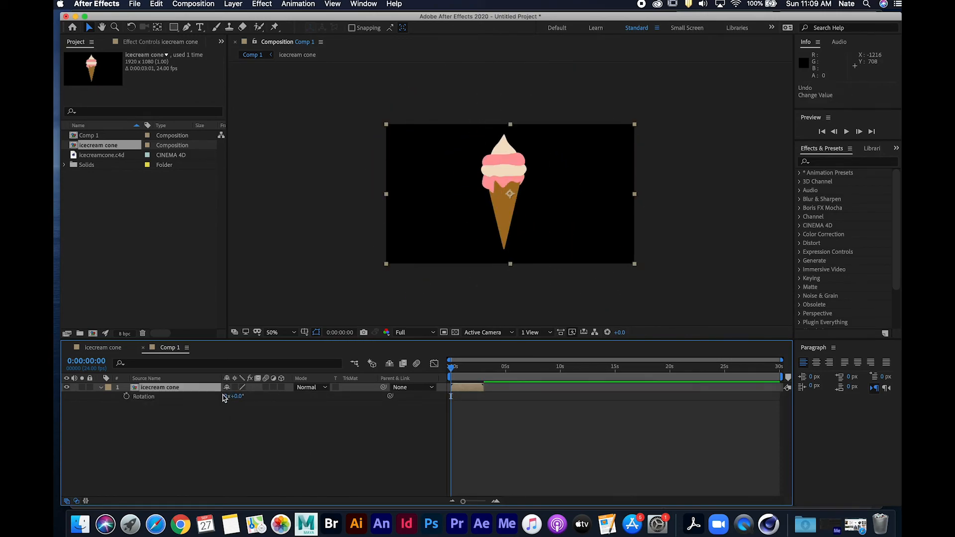
key("r")
- Reveal the icecream cone layer's Anchor Point and shift the layer slightly to position 984, 560
left_click(514, 198)
mouse_move(513, 195)
left_mouse_down()
mouse_move(506, 215)
mouse_move(512, 199)
left_mouse_up()
key("super+z")
key("a")
left_click_drag(509, 194, 515, 199)
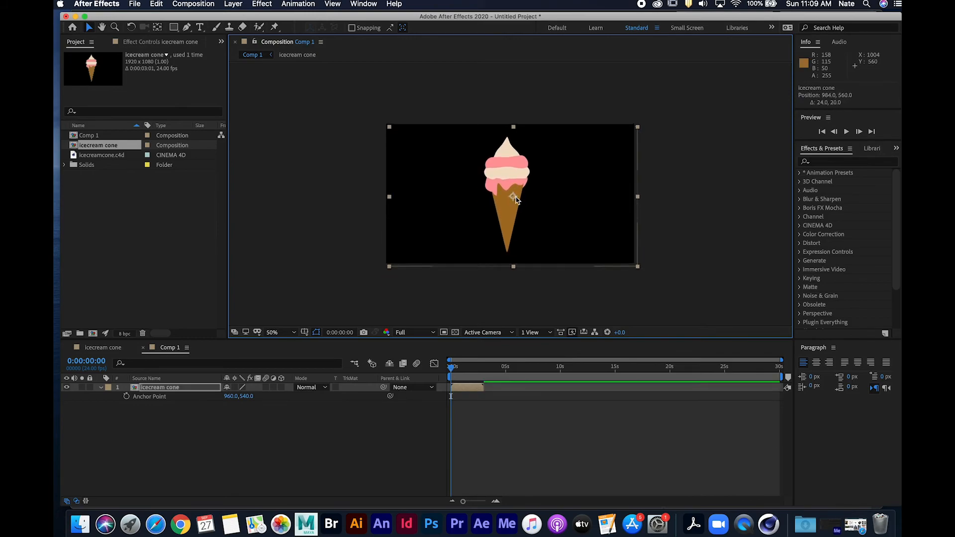
- Move the icecream cone layer's anchor point to the bottom tip of the cone, at about 912, 968
left_click(205, 393)
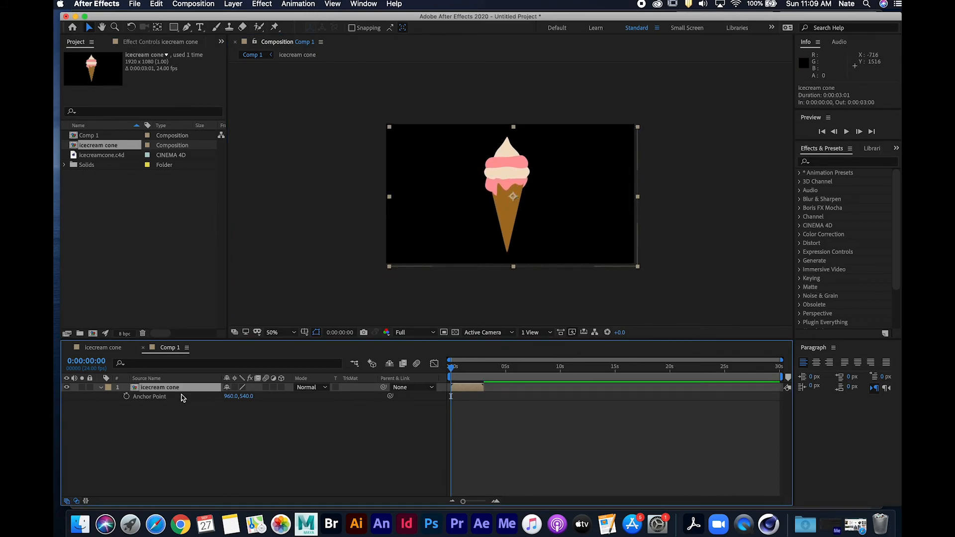
key("y")
left_click_drag(513, 196, 507, 252)
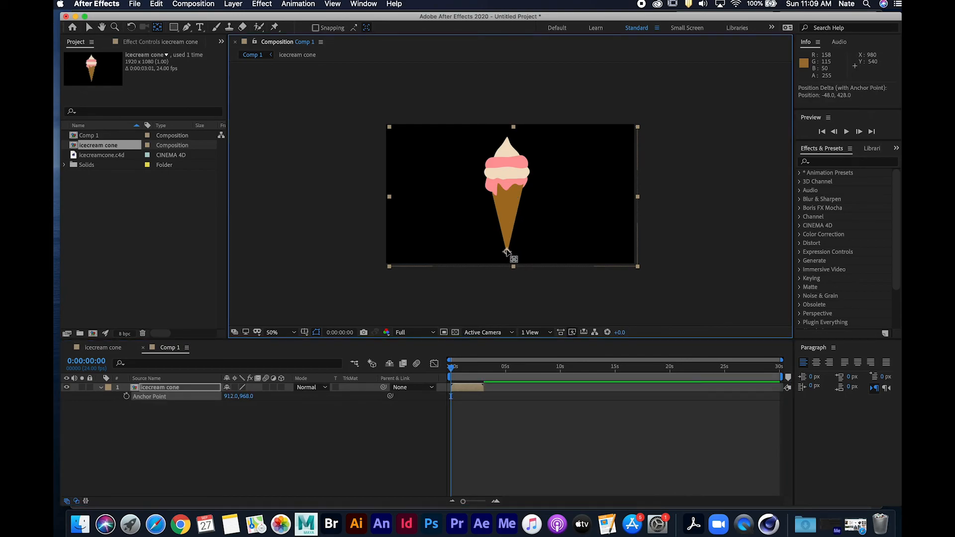
left_click(325, 428)
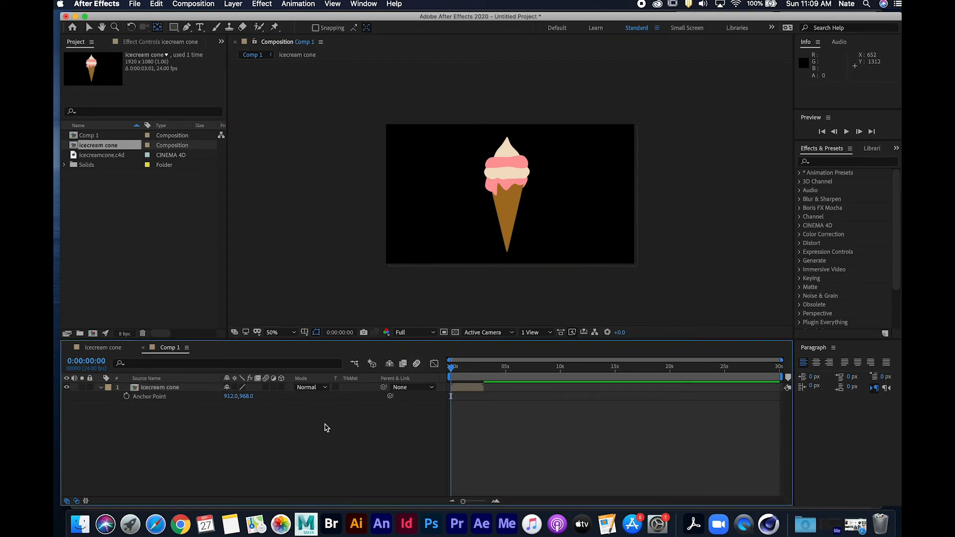
- Scale the icecream cone layer down to 61% and move it up to position 944, 616
left_click(145, 379)
left_click(186, 388)
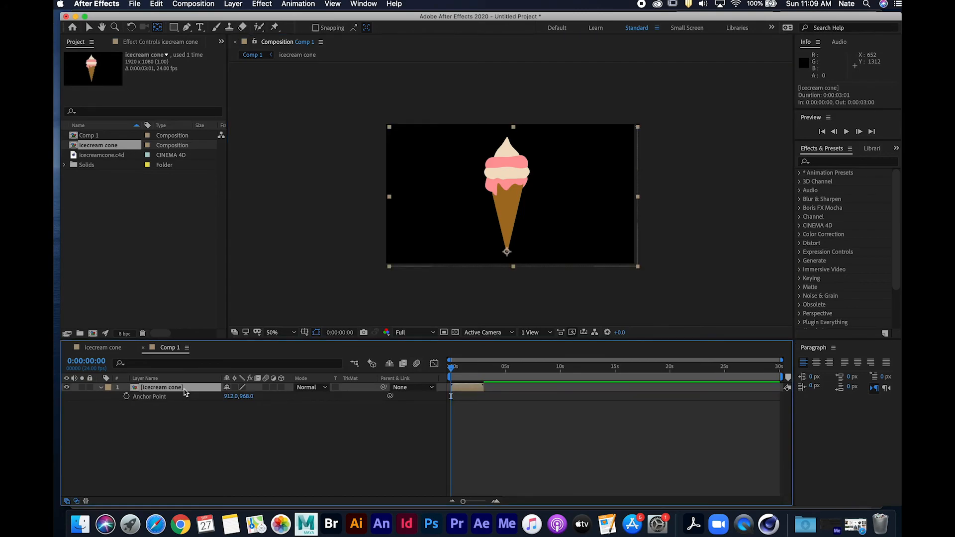
key("s")
left_click_drag(253, 396, 236, 396)
key("v")
left_click_drag(508, 205, 509, 157)
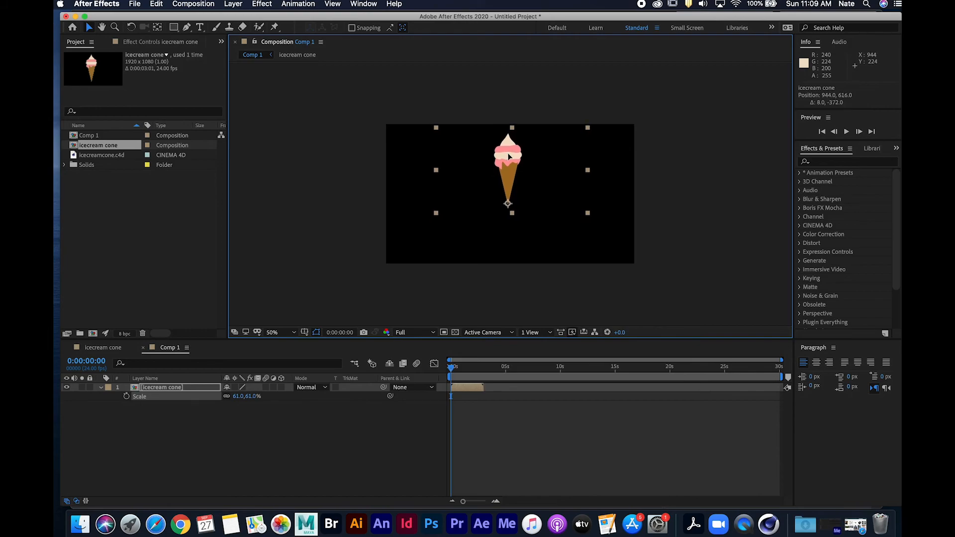
- Scale the icecream cone layer down to 40% and nudge it upward in the frame
key("s")
key("p")
left_click_drag(247, 405, 245, 409)
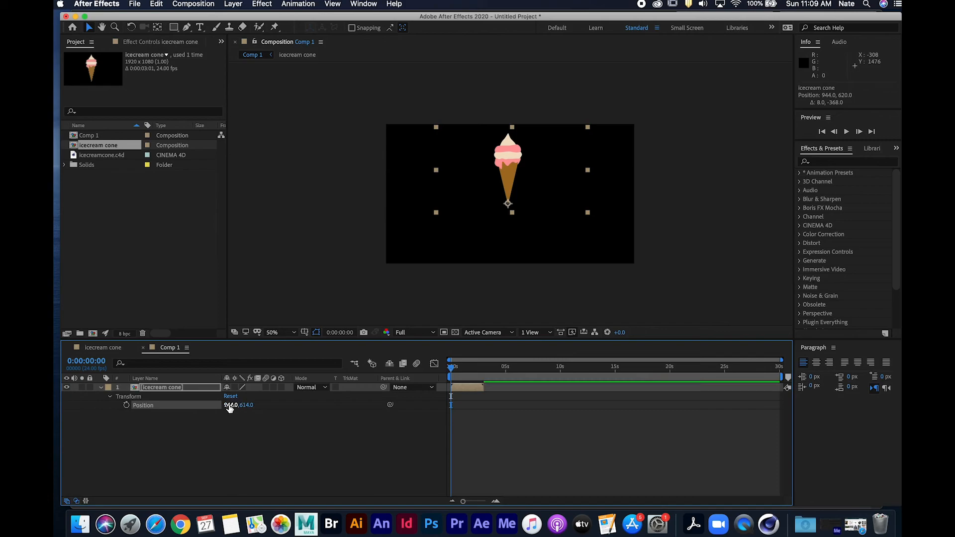
left_click(203, 391)
key("s")
left_click_drag(252, 396, 240, 396)
left_click_drag(518, 180, 517, 168)
left_click(329, 448)
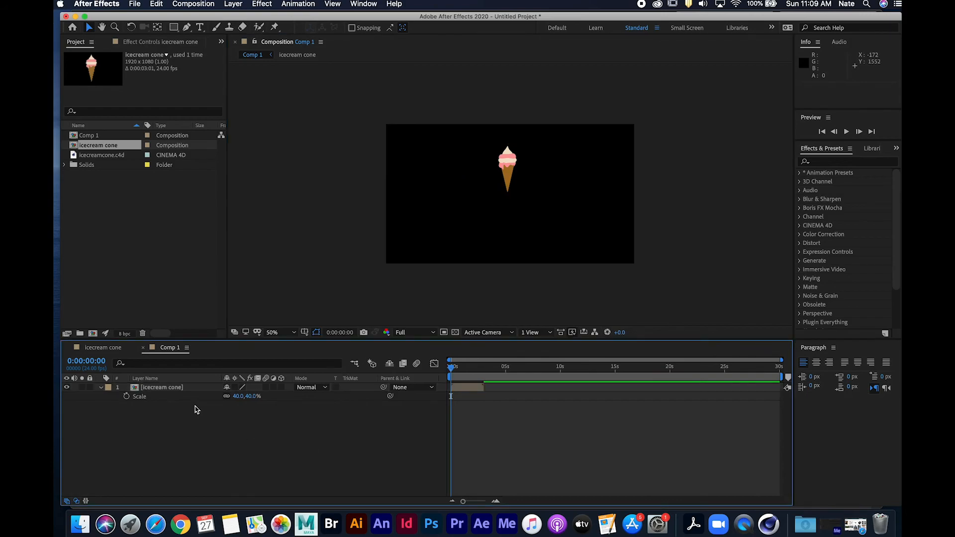
- Duplicate the icecream cone layer four times to get five stacked copies
left_click(184, 389)
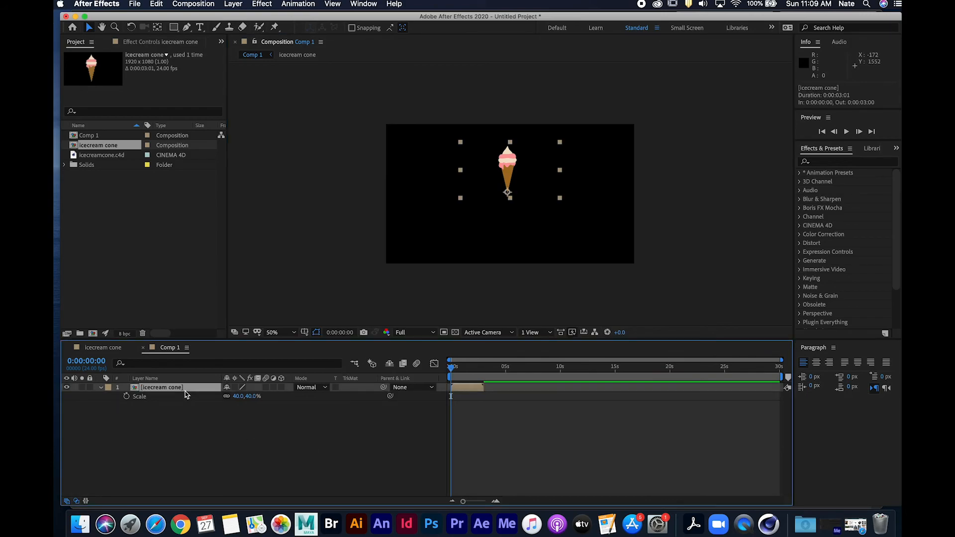
key("super+d")
key("super+d")
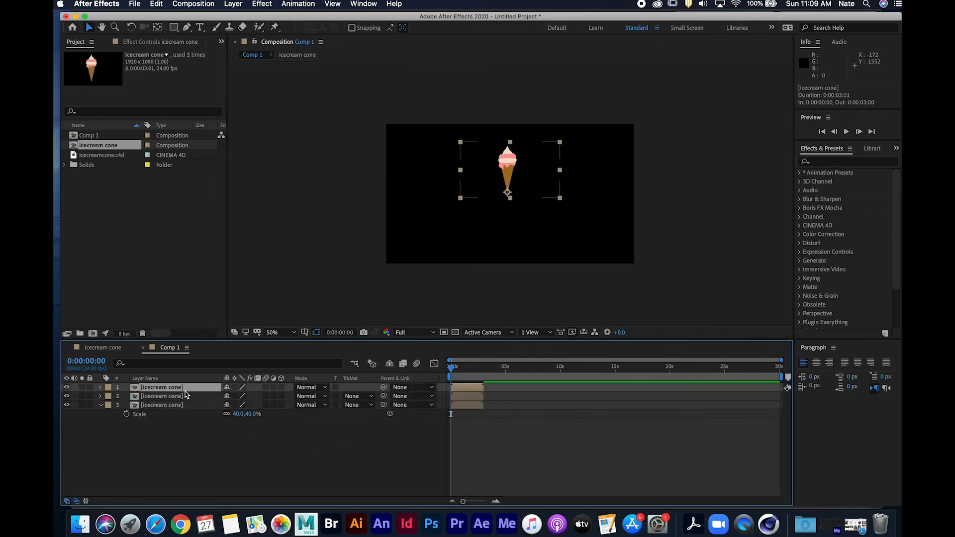
key("super+d")
key("super+d")
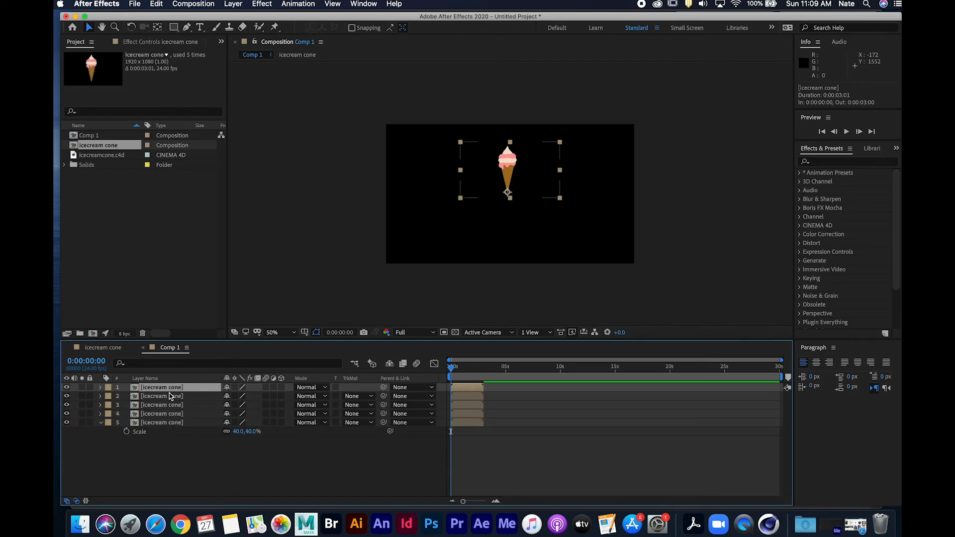
- Select all five icecream cone layers and reveal their Rotation properties
left_click(183, 416)
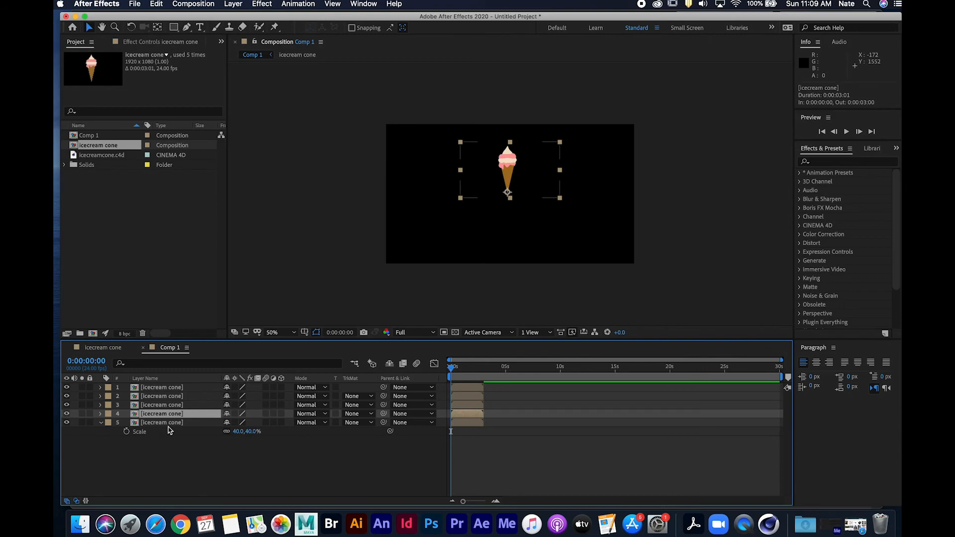
left_click(197, 395, "shift")
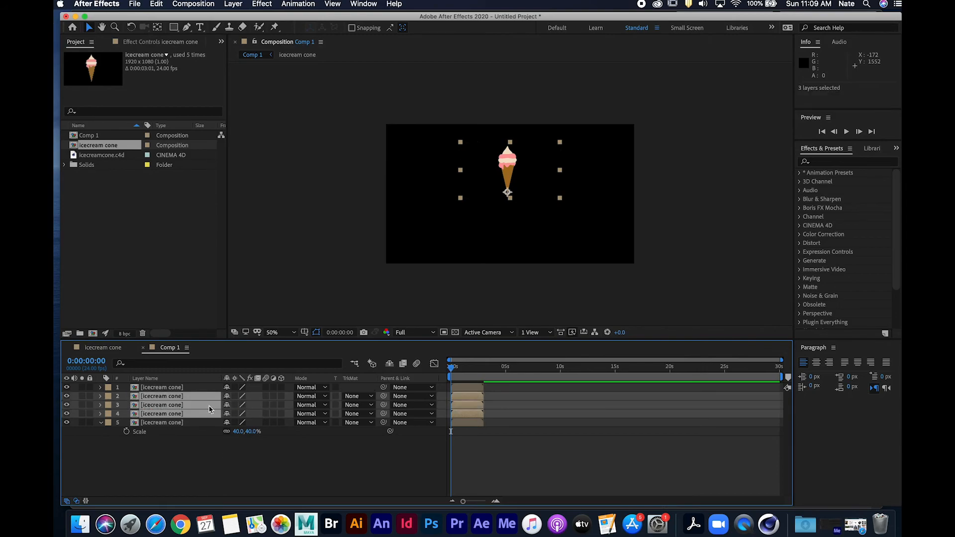
left_click(199, 388)
left_click(197, 416, "shift")
left_click(199, 420)
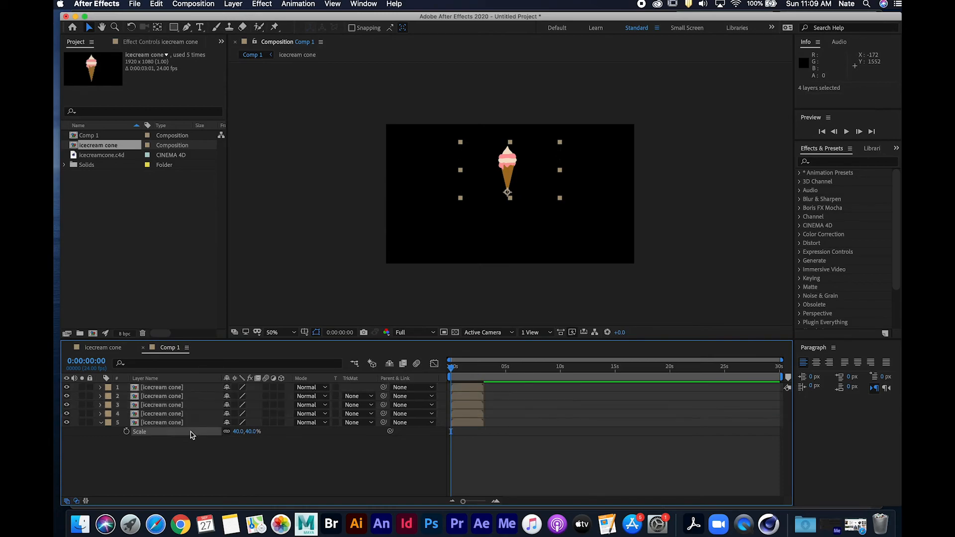
left_click(202, 388)
left_click(194, 423, "shift")
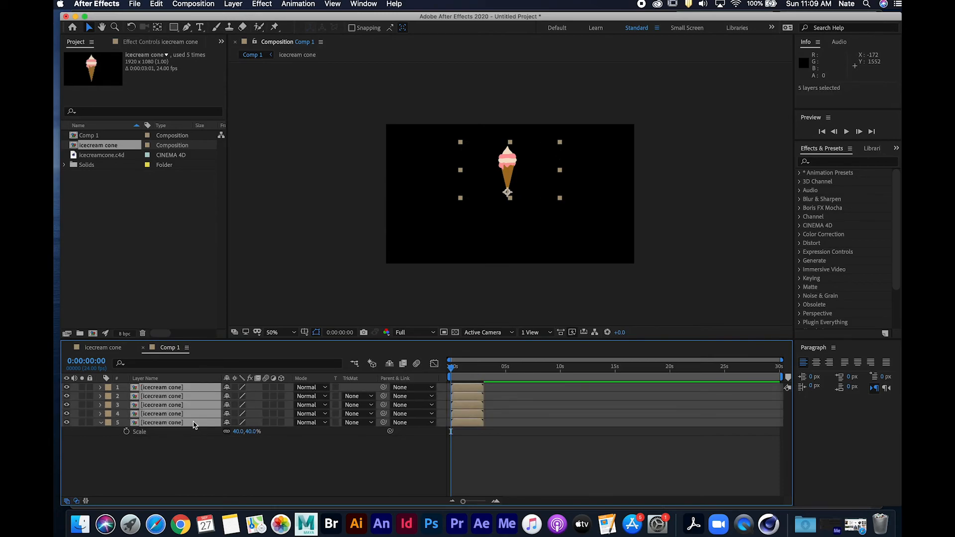
key("r")
left_click(222, 490)
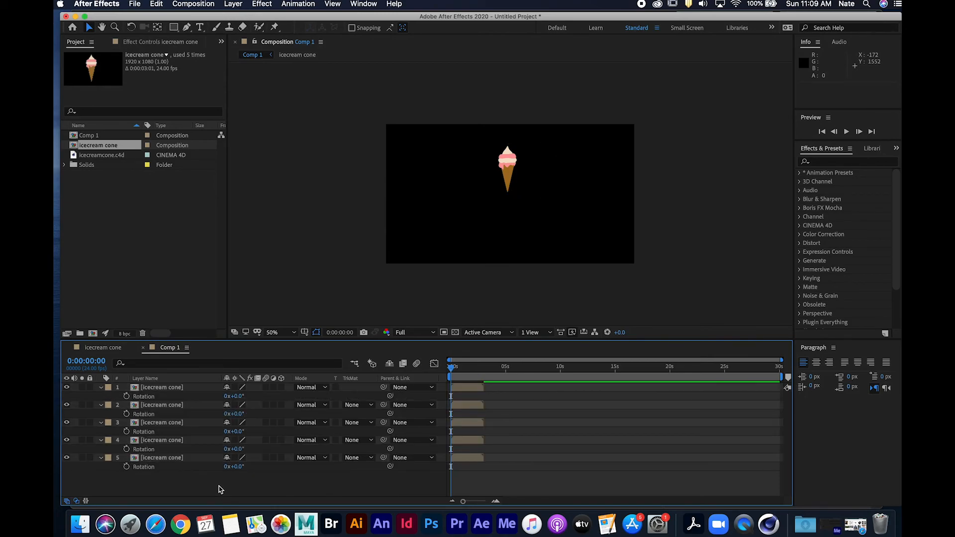
- Set the rotation of cone layer 4 to 72° and of cone layer 3 to 72*2 (144°)
left_click(178, 441)
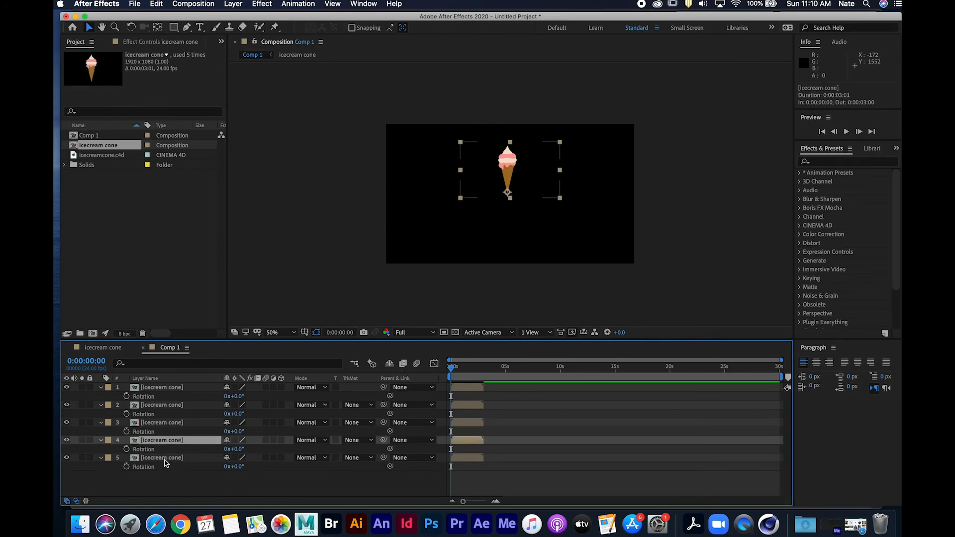
left_click(184, 483)
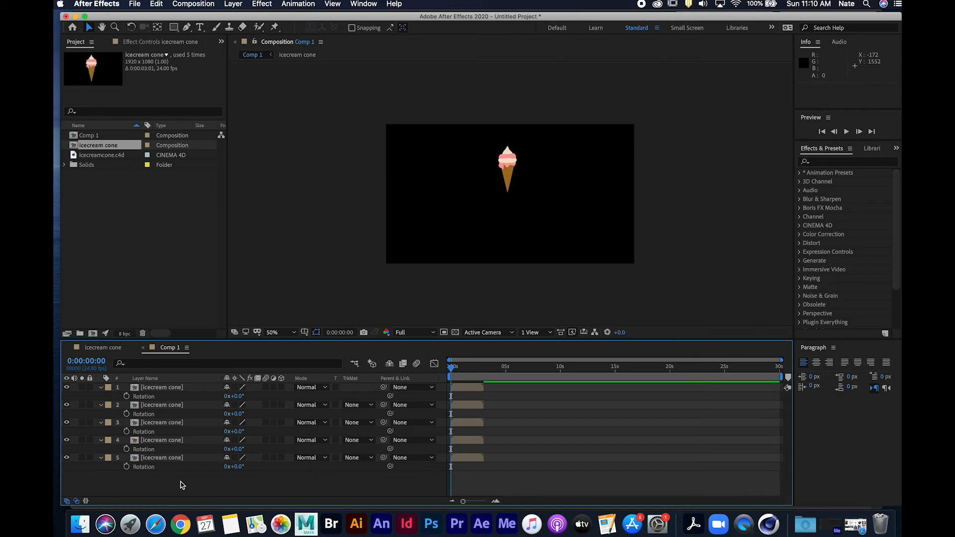
left_click(235, 449)
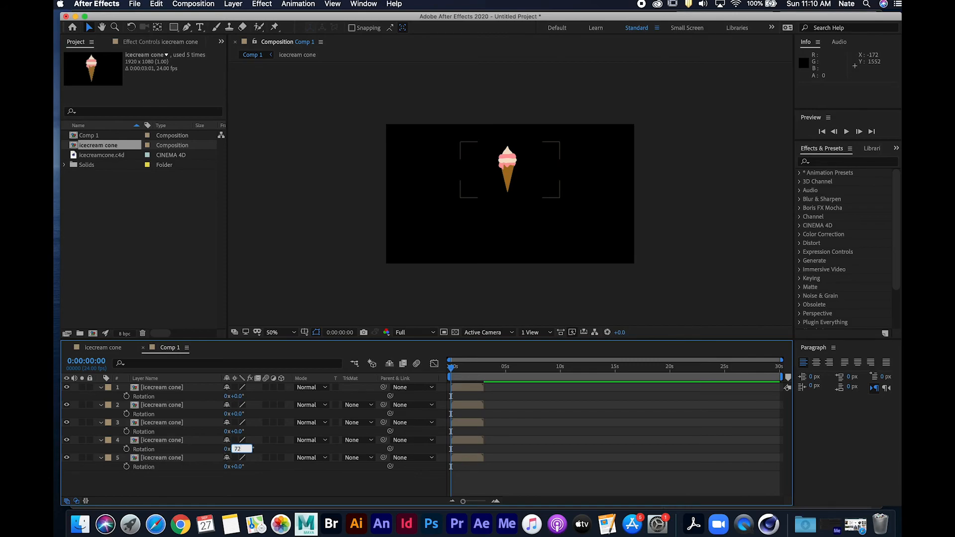
type("72")
key("Return")
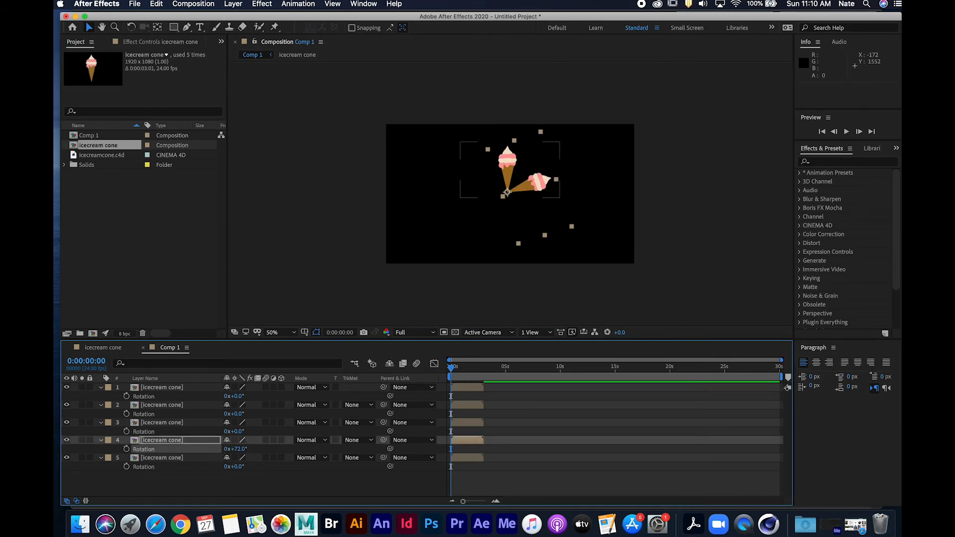
left_click(179, 425)
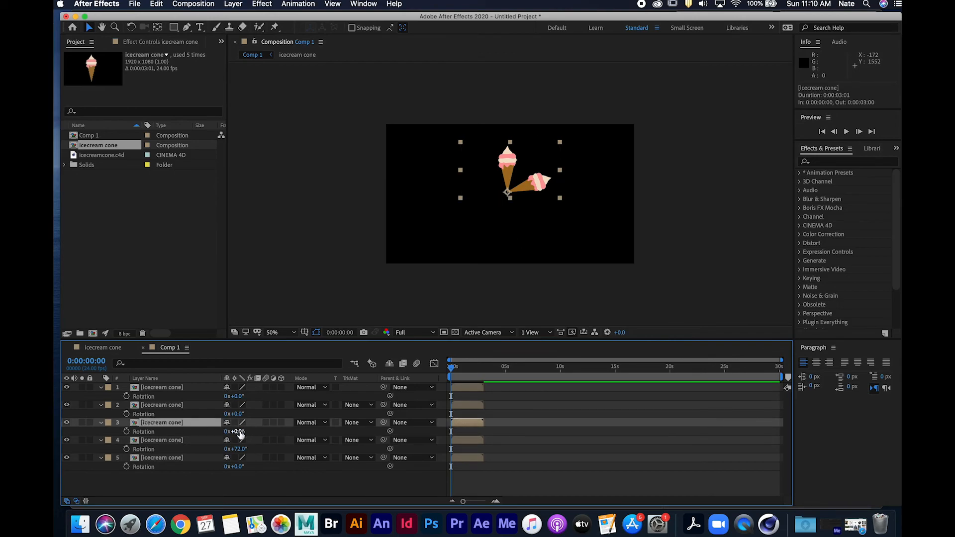
left_click(237, 432)
type("72*2")
key("Return")
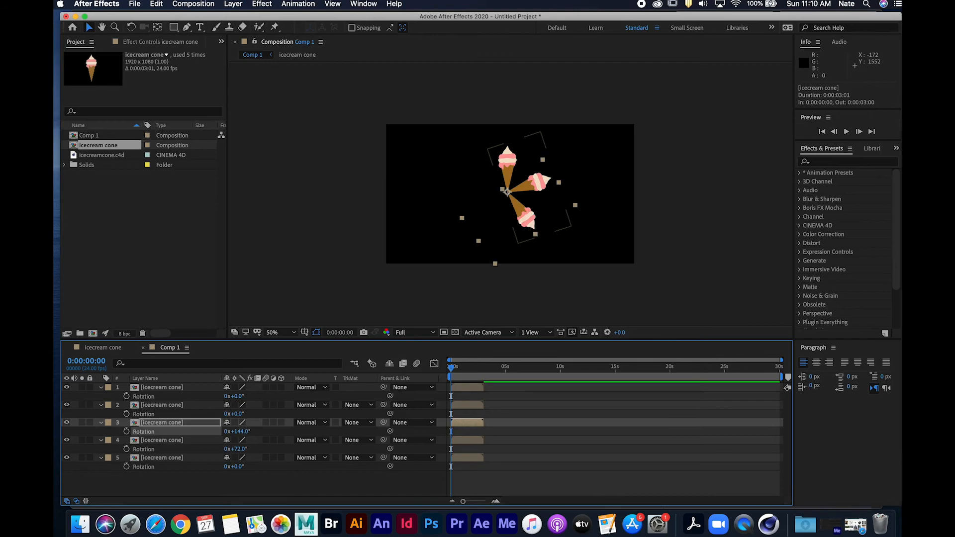
- Set the rotation of cone layer 2 to 216° and of cone layer 1 to 72*4 (288°), completing the ring
left_click(238, 414)
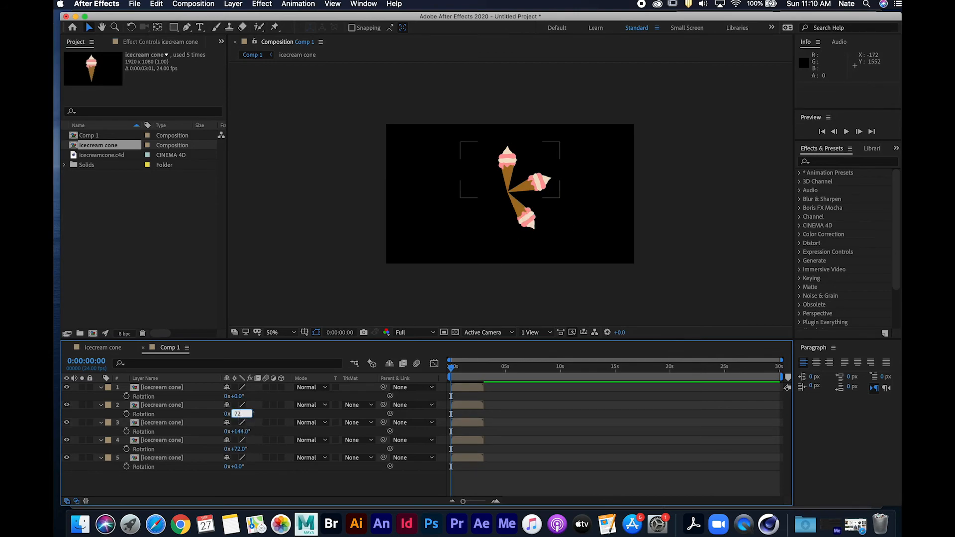
key("Return")
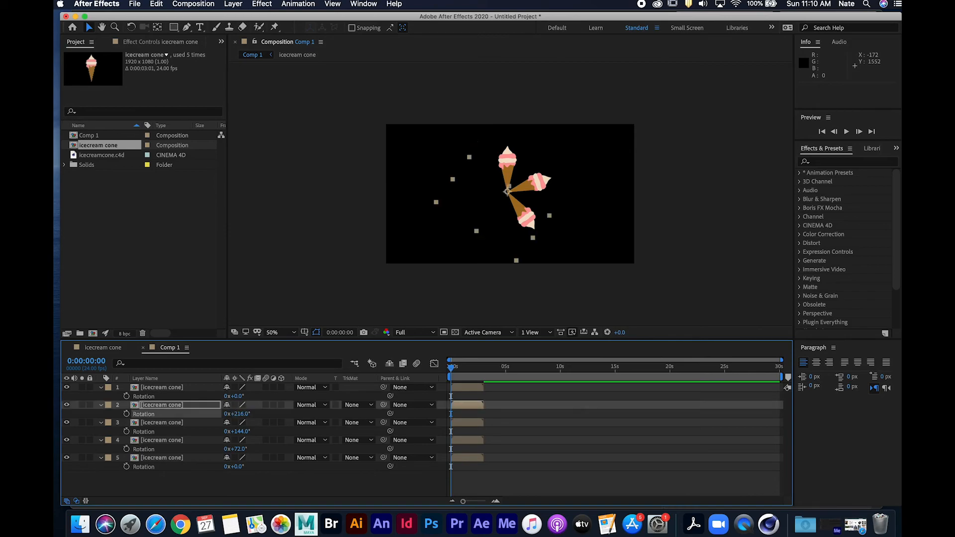
left_click(236, 397)
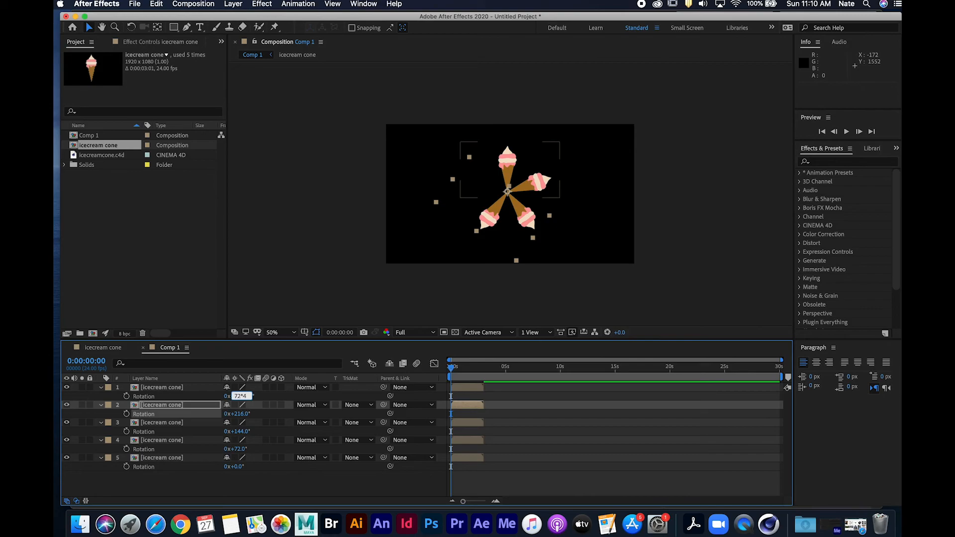
type("72*4")
key("Return")
left_click(582, 463)
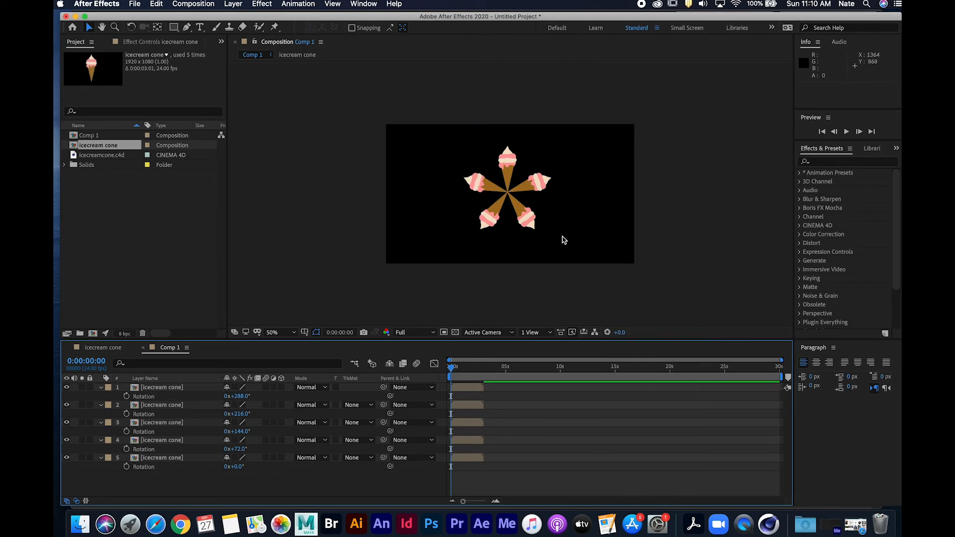
key("period")
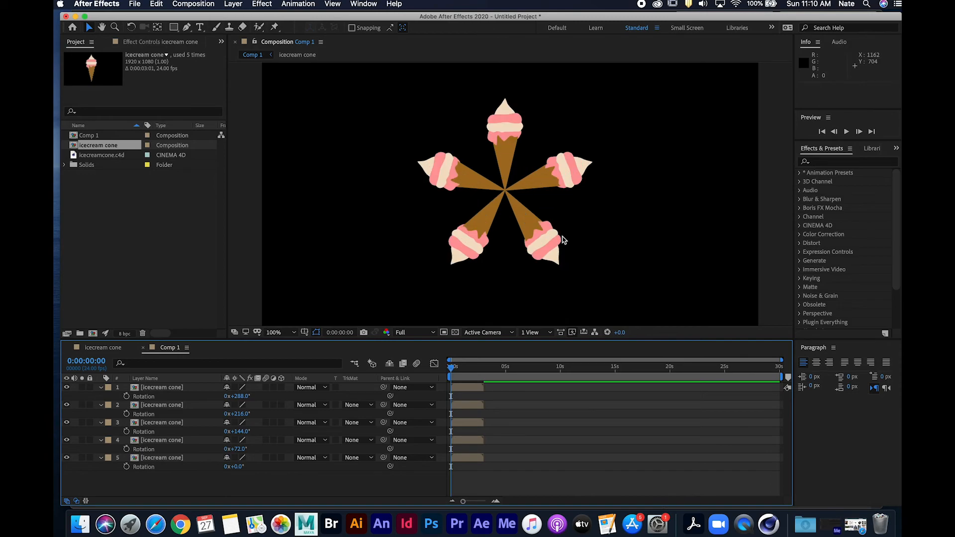
key("comma")
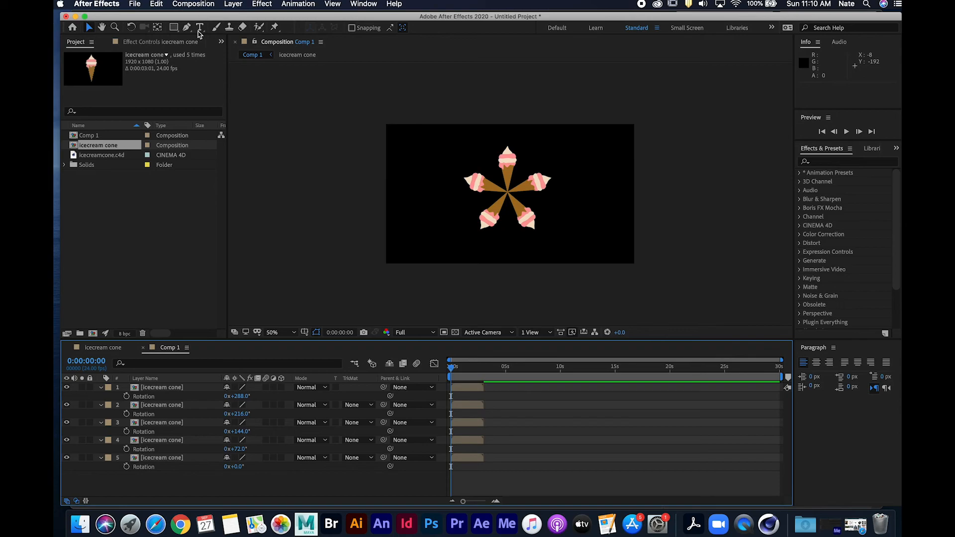
- Create a new shape layer and place it beneath all five icecream cone layers
left_click(230, 4)
mouse_move(245, 18)
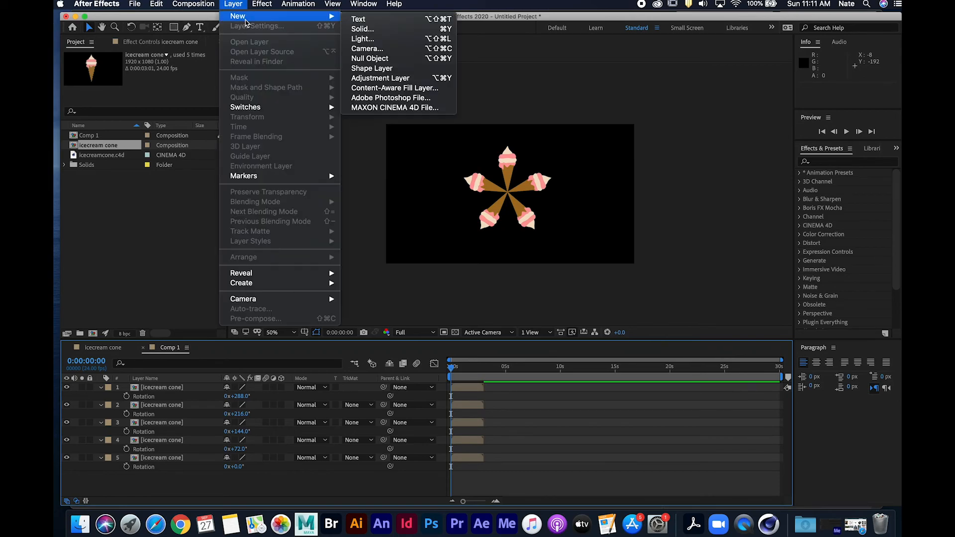
left_click(419, 70)
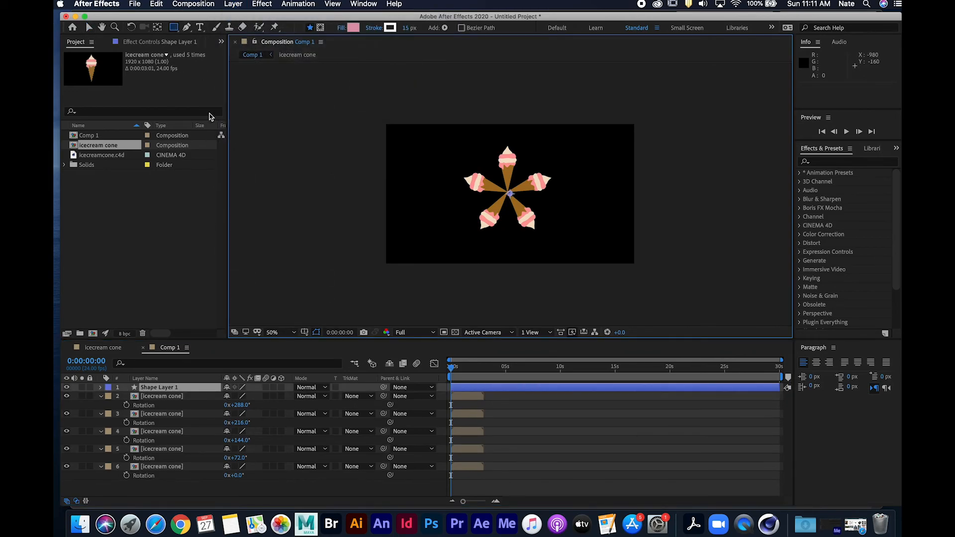
left_click_drag(199, 390, 197, 491)
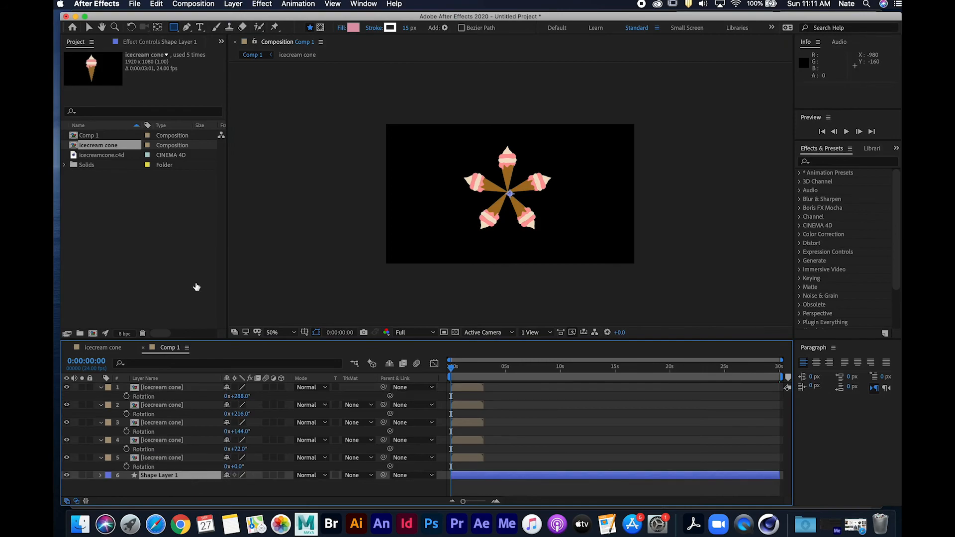
- Add a frame-filling ellipse to the shape layer with the Ellipse tool and return to the Selection tool
left_click(173, 27)
left_click(219, 49)
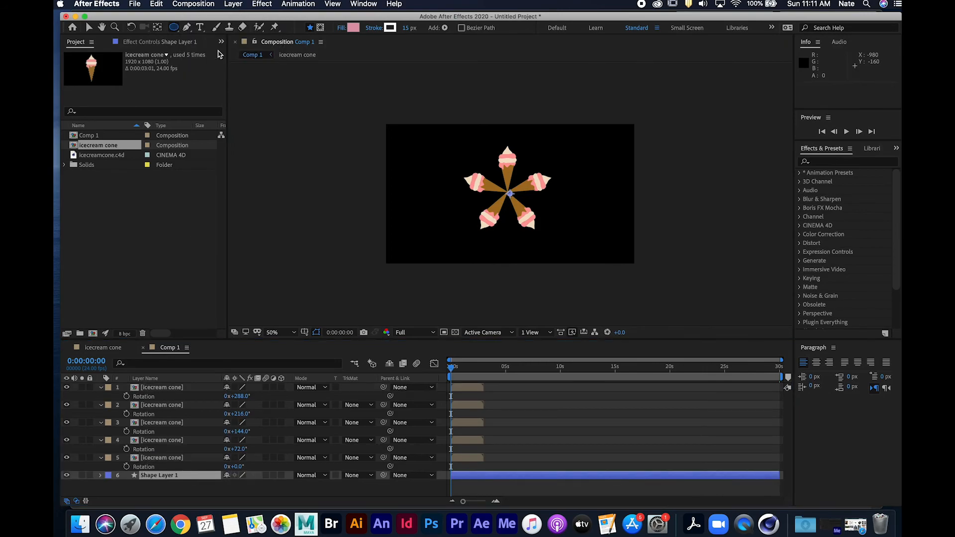
double_click(174, 27)
key("v")
- Set the ellipse path's size to 1080 × 1080, then shrink the circle slightly so it sits inside the frame
left_click(119, 492)
left_click(127, 466)
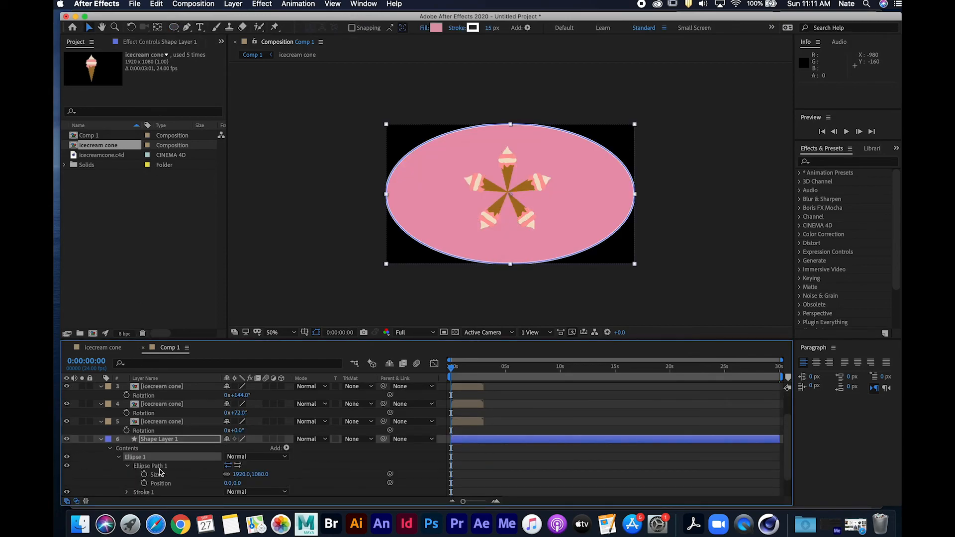
left_click(241, 475)
type("1080")
key("Return")
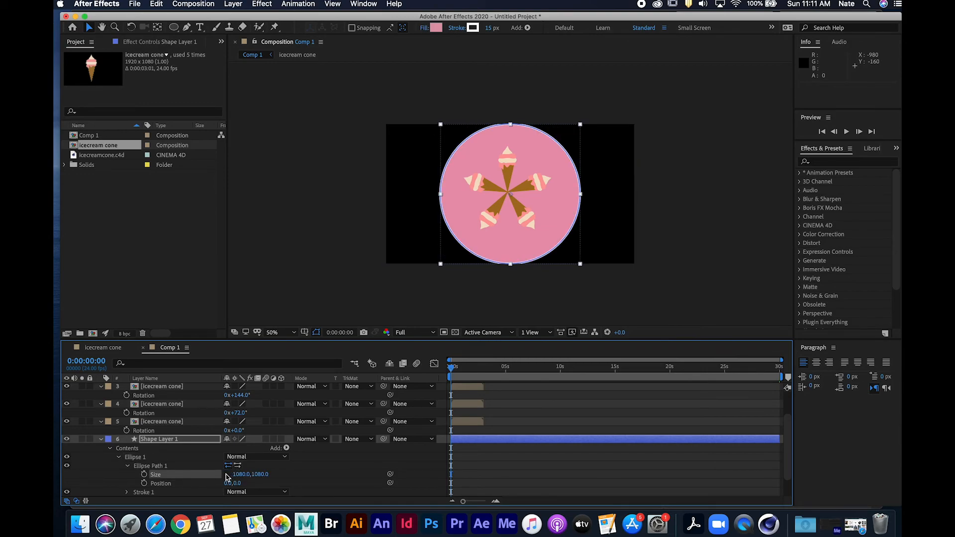
left_click_drag(256, 474, 198, 470)
scroll(528, 455, "up", 4)
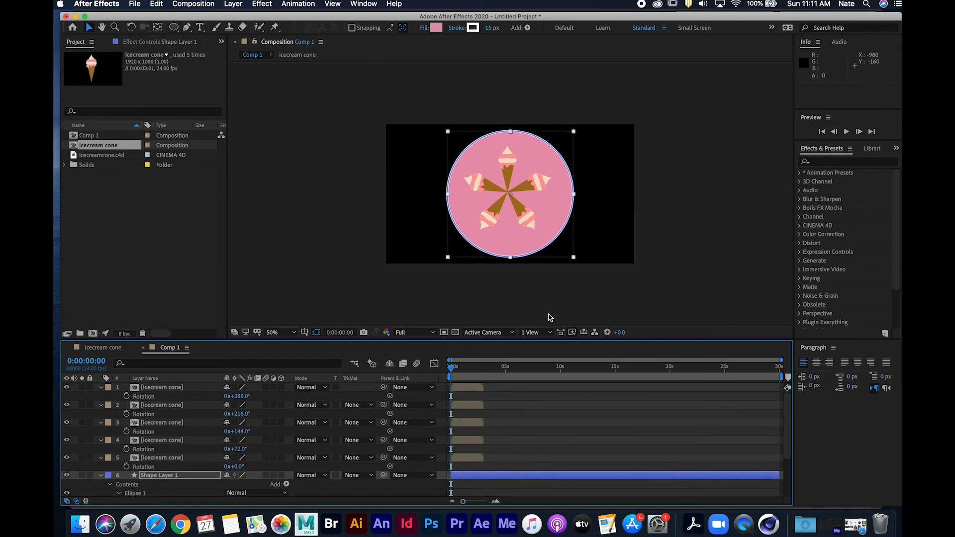
- Select all five icecream cone layers and move the ring to about 966, 528 to centre it on the pink circle
left_click(165, 466)
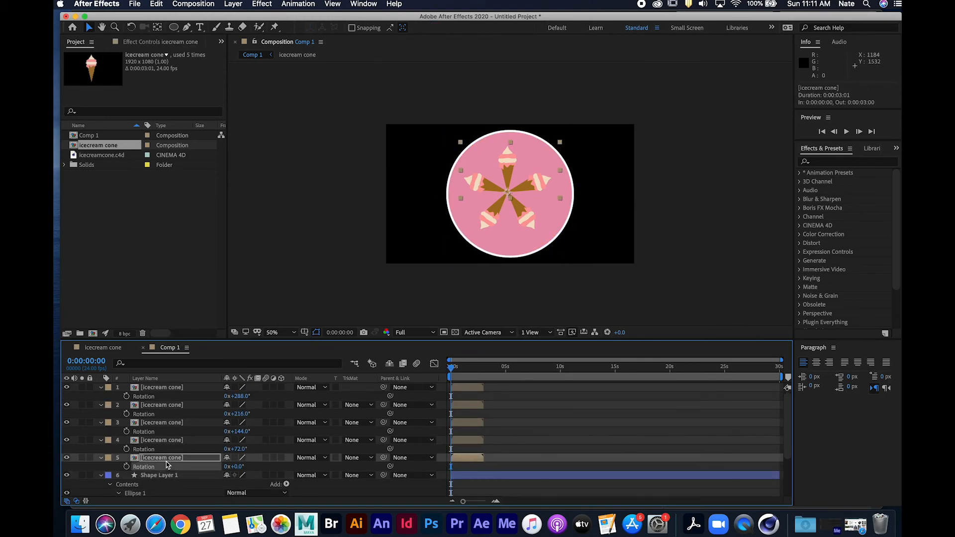
left_click(180, 388, "shift")
key(".")
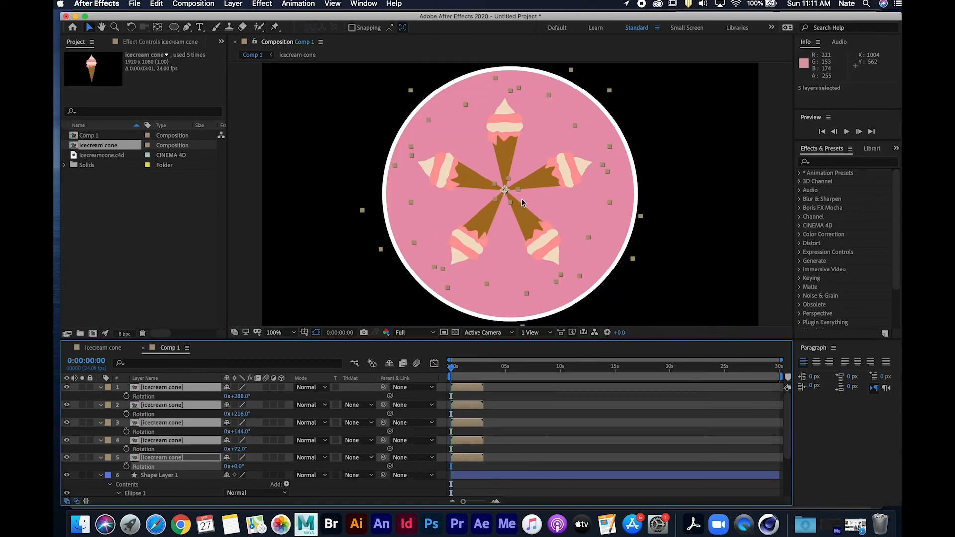
left_click(506, 193)
left_click_drag(510, 195, 512, 193)
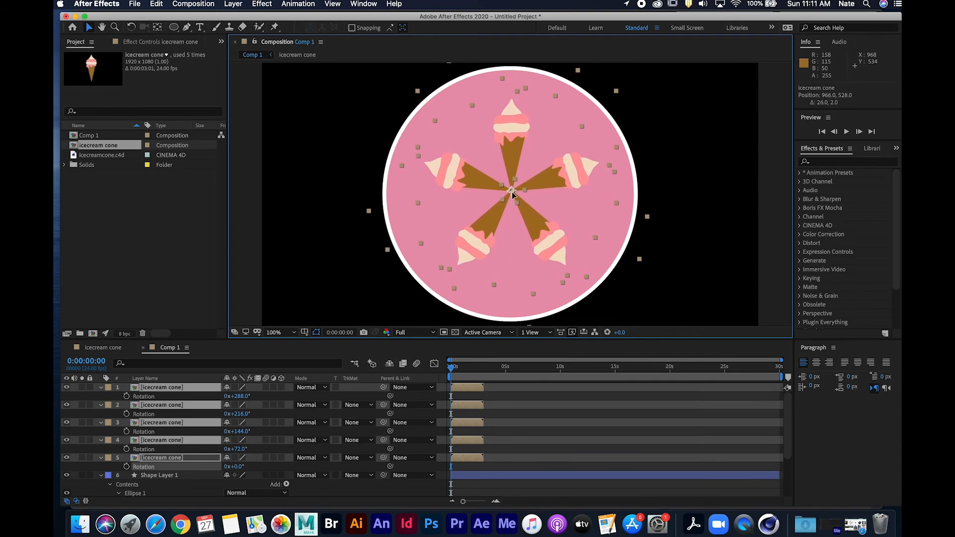
left_click(617, 490)
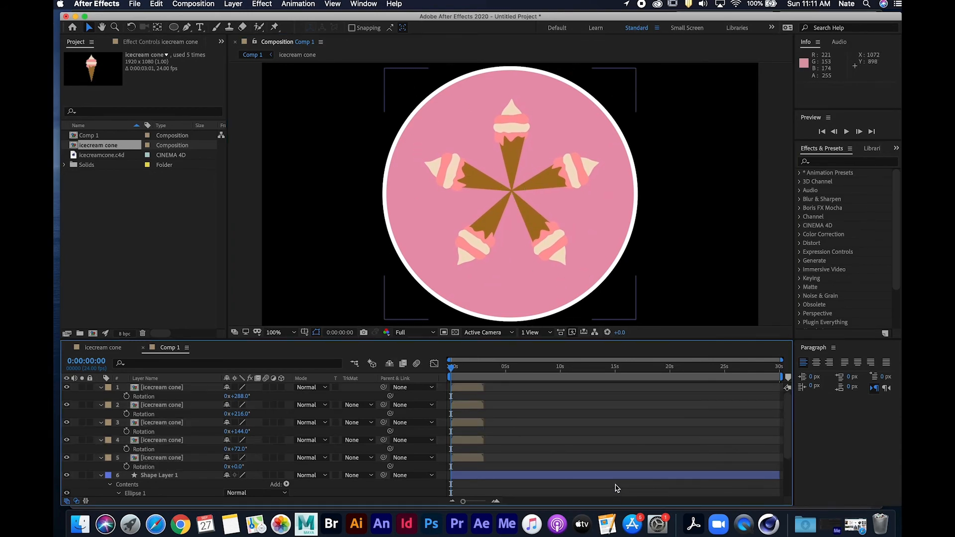
- Select all five icecream cone layers, move them to position 960, 540 and turn on snapping
left_click(211, 458)
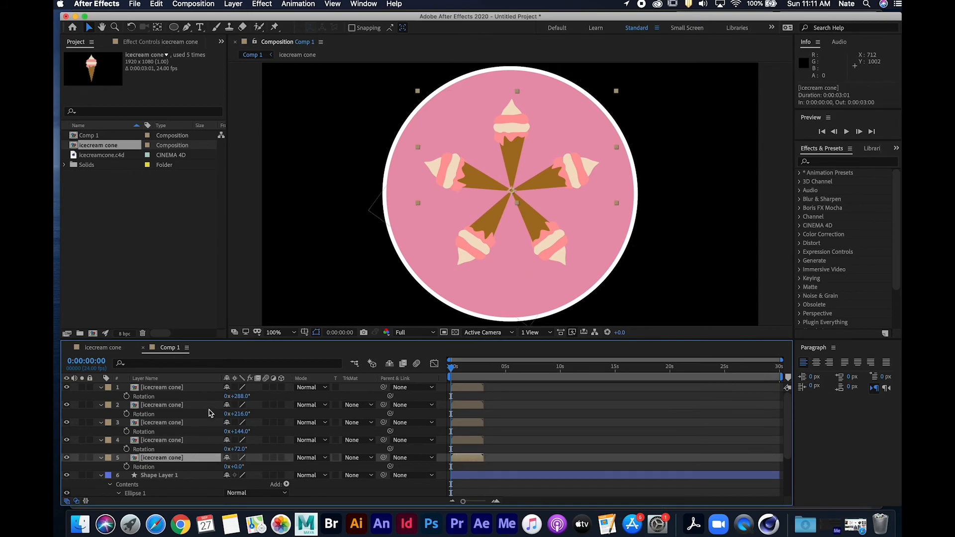
left_click(191, 388, "shift")
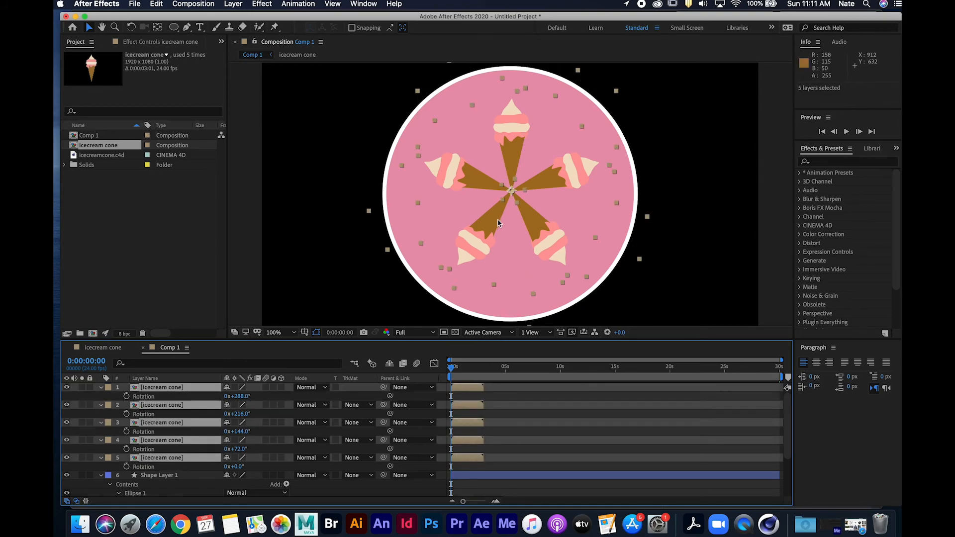
mouse_move(499, 221)
left_mouse_down()
mouse_move(488, 228)
mouse_move(497, 226)
left_mouse_up()
left_click(352, 28)
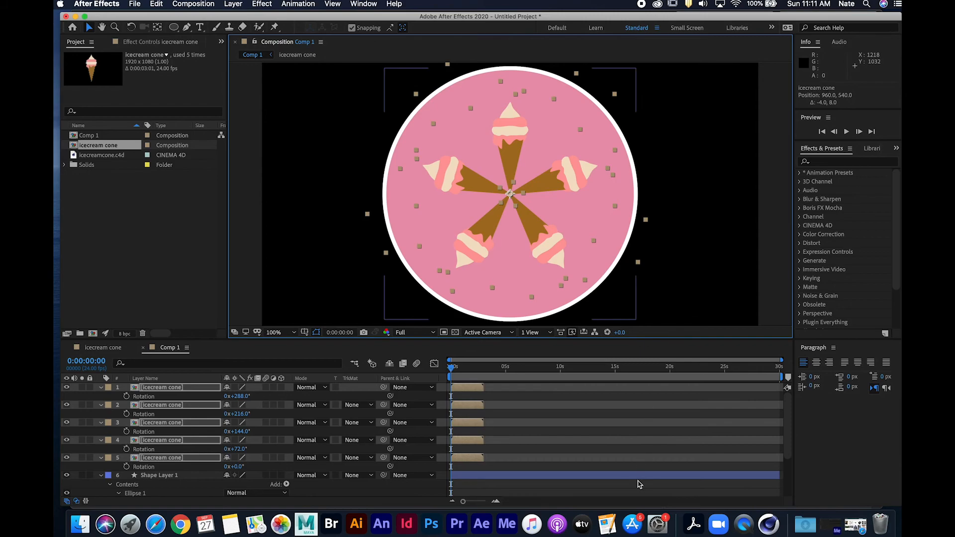
left_click(663, 494)
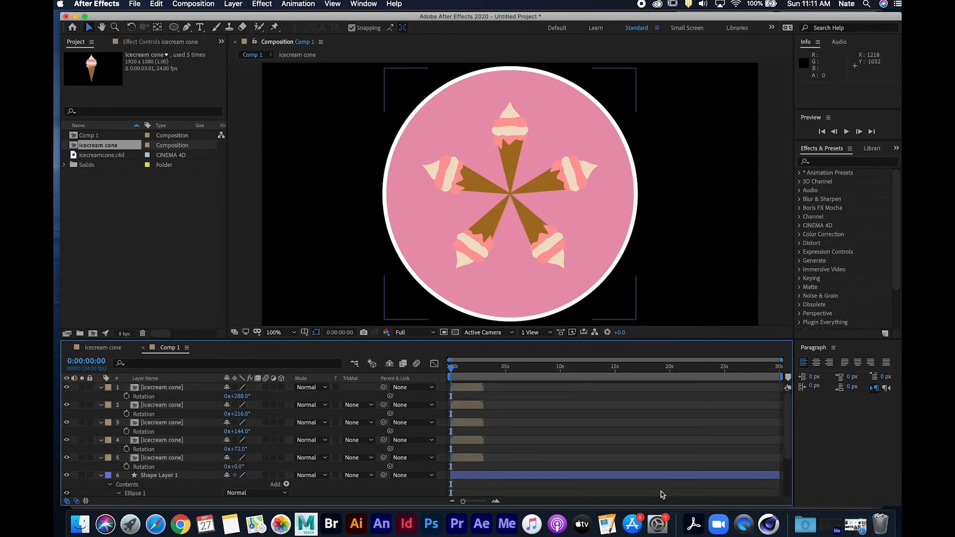
key("comma")
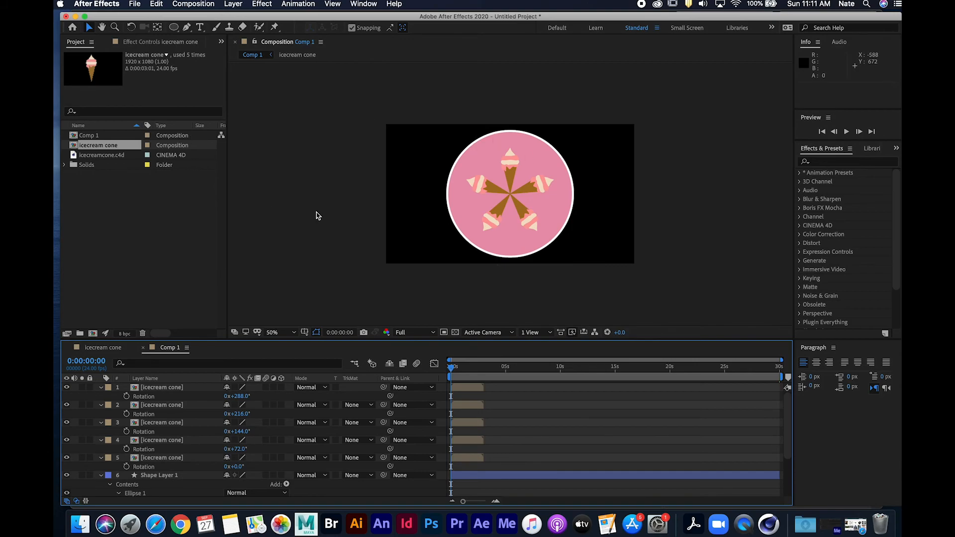
- Change the fill colour of the circle on Shape Layer 1 to light blue
left_click(158, 475)
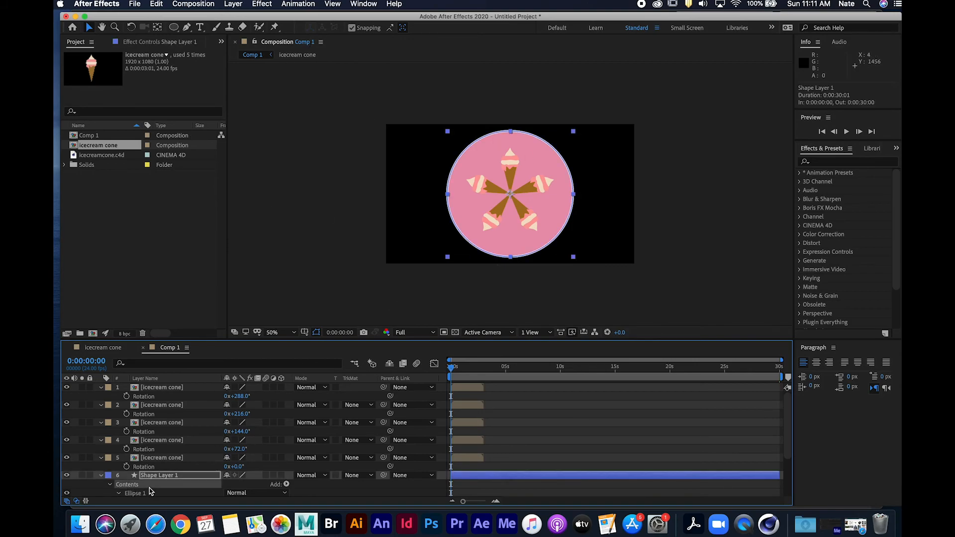
left_click(437, 28)
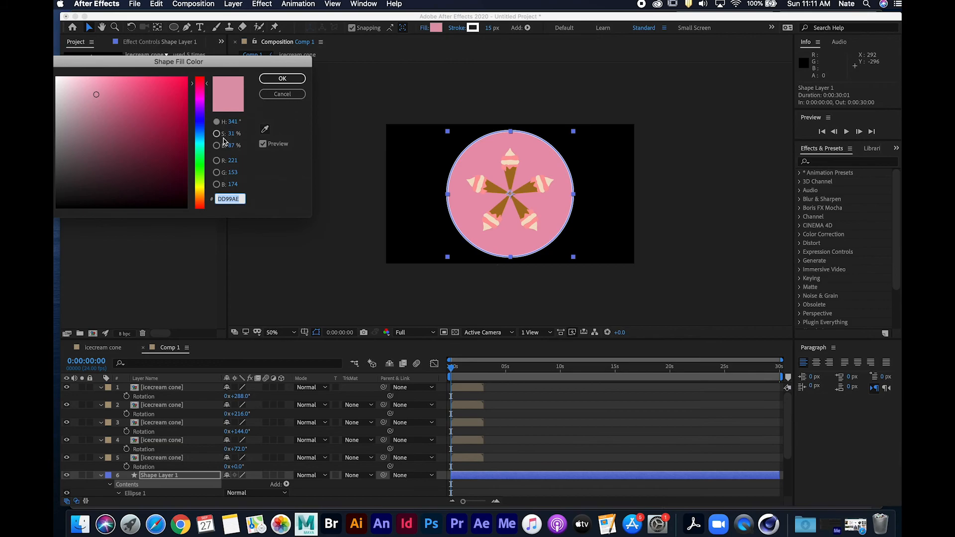
left_click(199, 137)
left_click(282, 78)
left_click(498, 261)
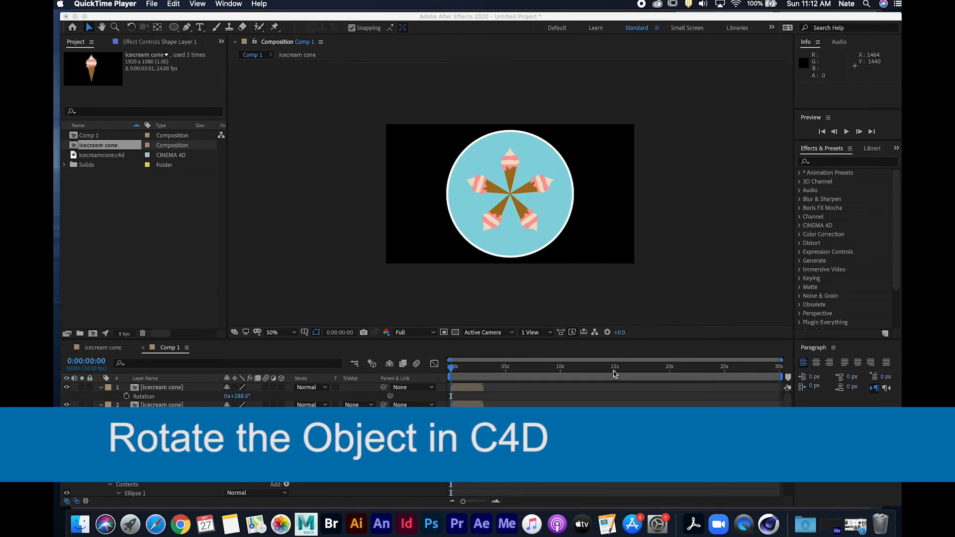
- Switch to the icecreamcone.c4d project in Cinema 4D and expand the objCornet.obj null to show its child objects
left_click(775, 530)
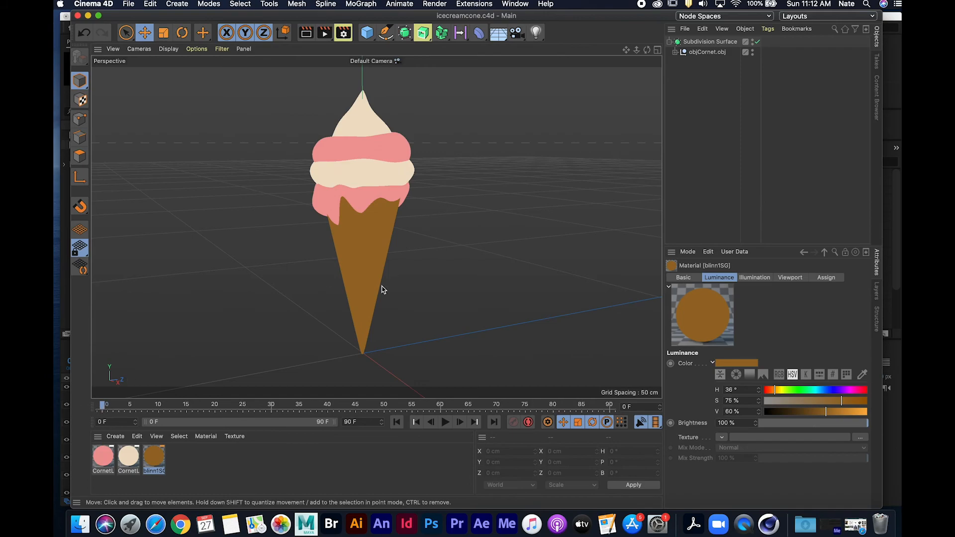
left_click(710, 56)
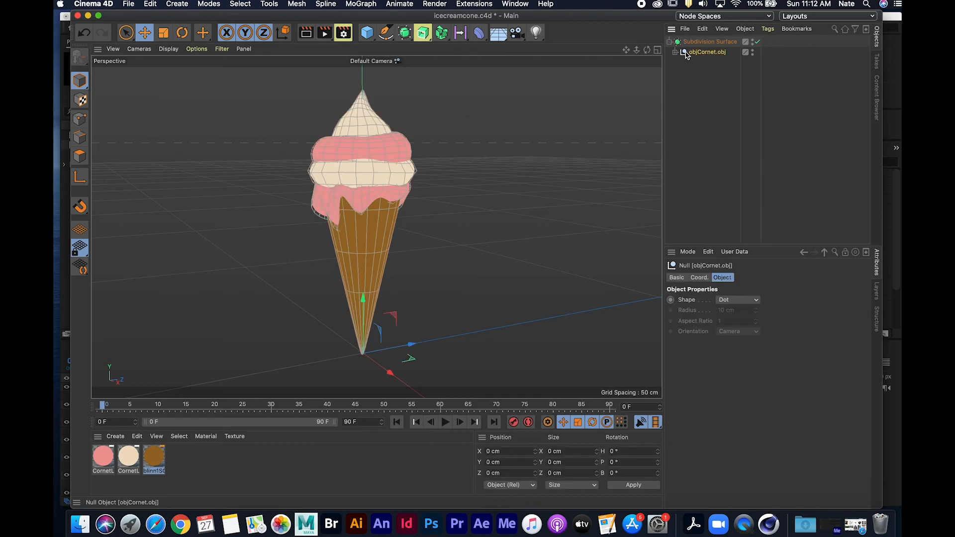
left_click(683, 53)
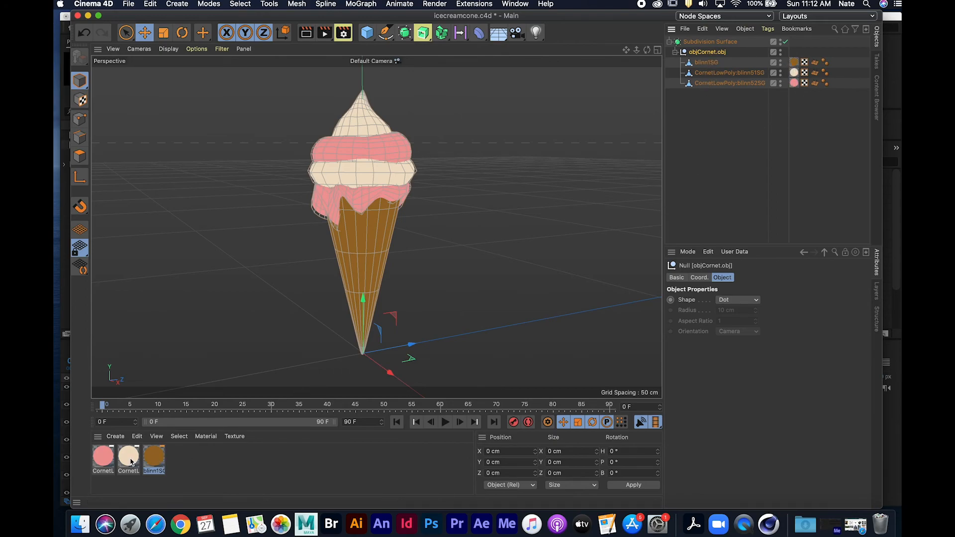
- Try the cream material on the CornetLowPoly:blinn52SG swirl and reapply the pink material to it
left_click_drag(129, 460, 797, 89)
left_click(268, 218)
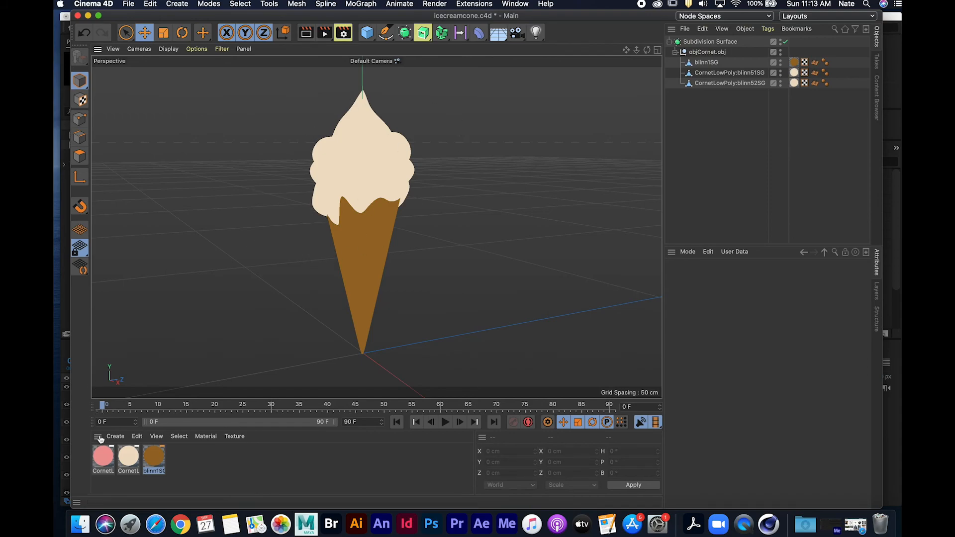
left_click_drag(101, 462, 795, 84)
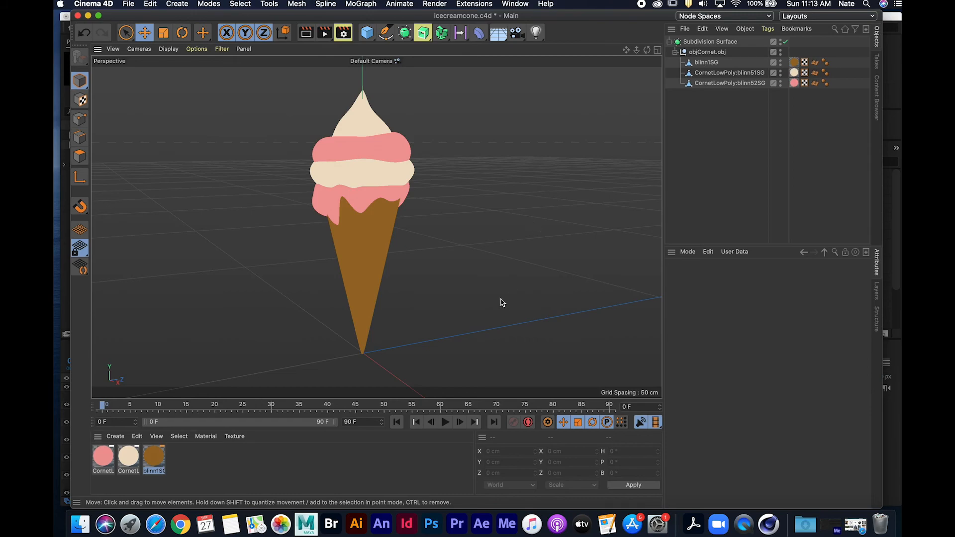
- Show the coordinate attributes of the objCornet.obj null and widen the attributes area
left_click(714, 53)
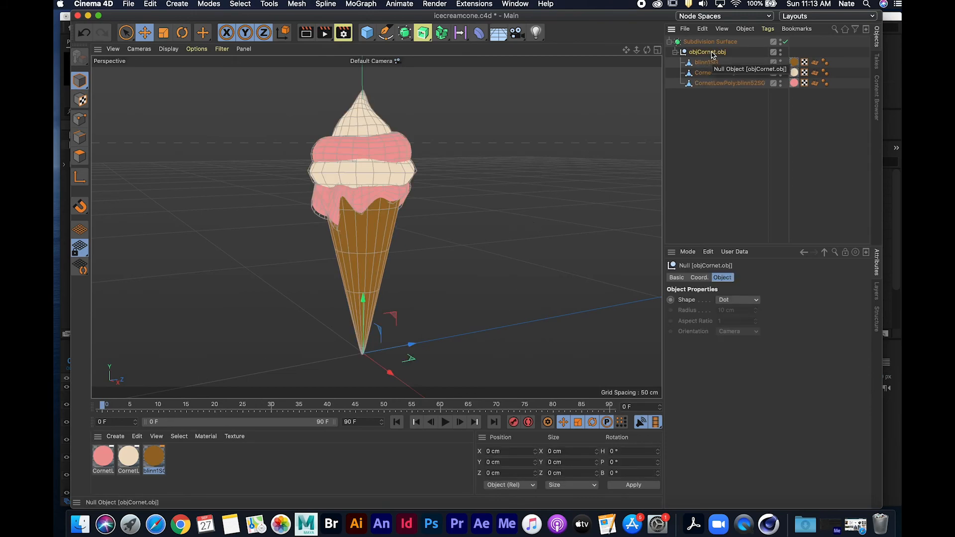
left_click(683, 279)
left_click(701, 278)
left_click(722, 278)
left_click(698, 279)
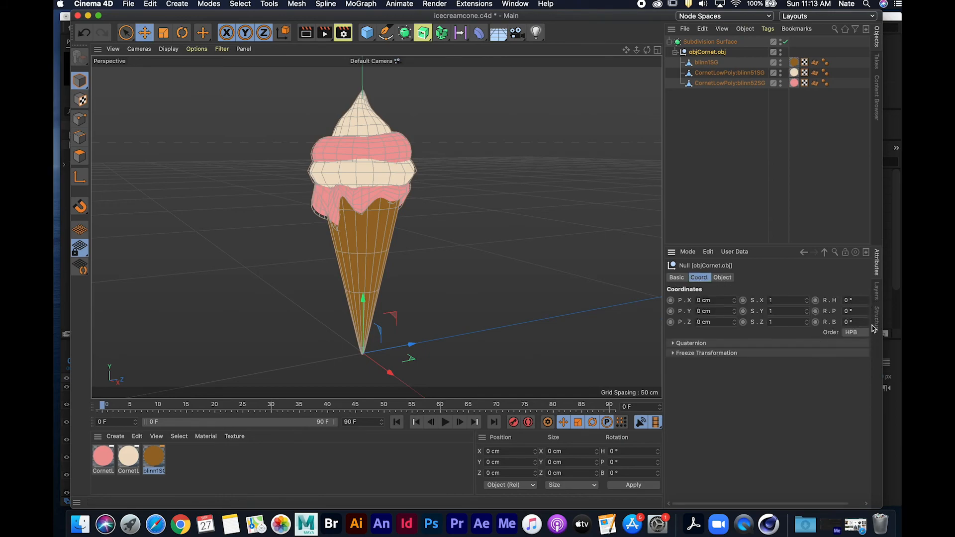
mouse_move(882, 330)
left_mouse_down()
mouse_move(895, 329)
mouse_move(885, 319)
left_mouse_up()
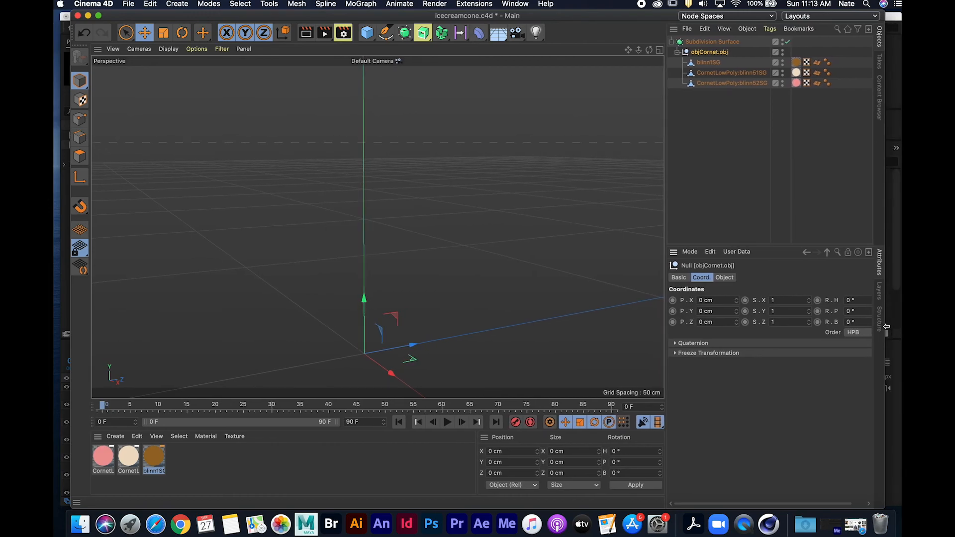
left_click(858, 312)
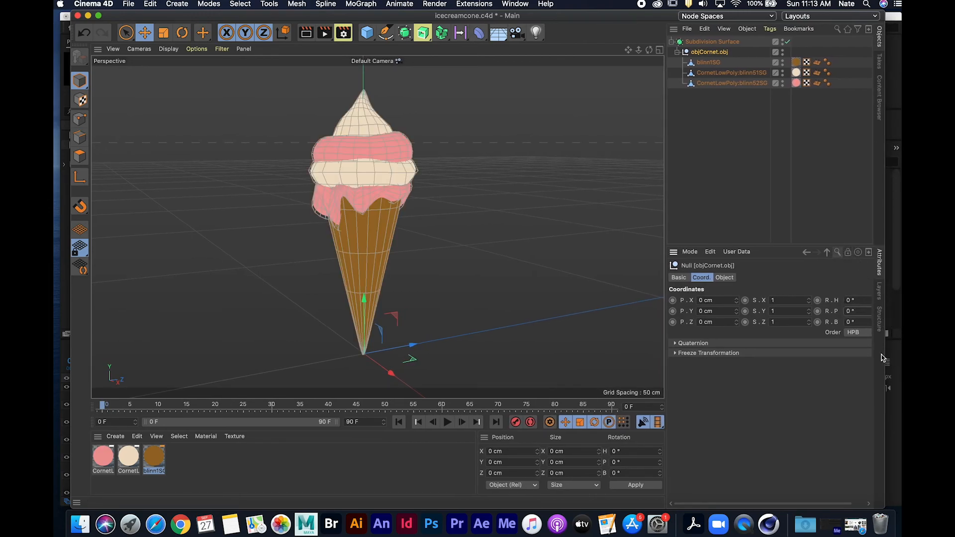
left_click_drag(666, 360, 647, 360)
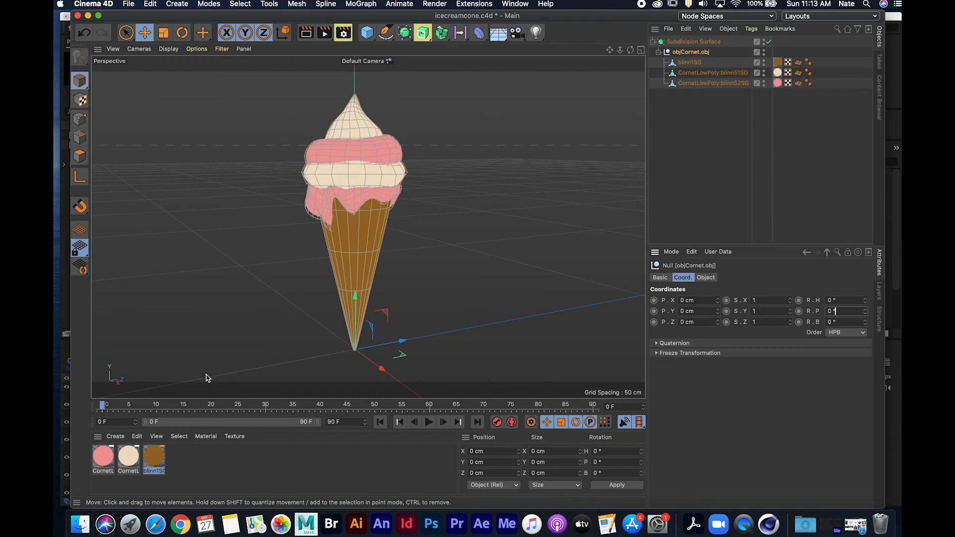
- Set the project frame rate to 24 FPS in the project settings
left_click(151, 3)
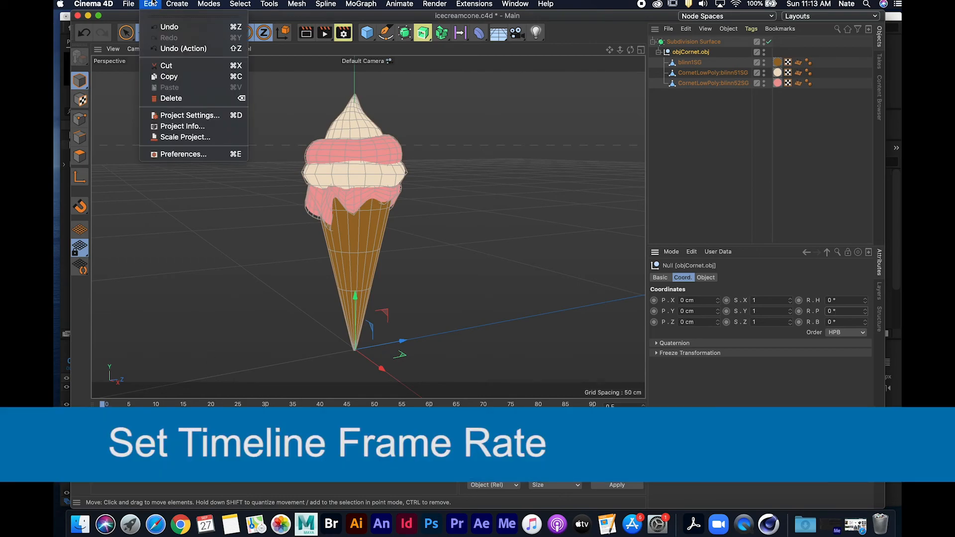
left_click(191, 116)
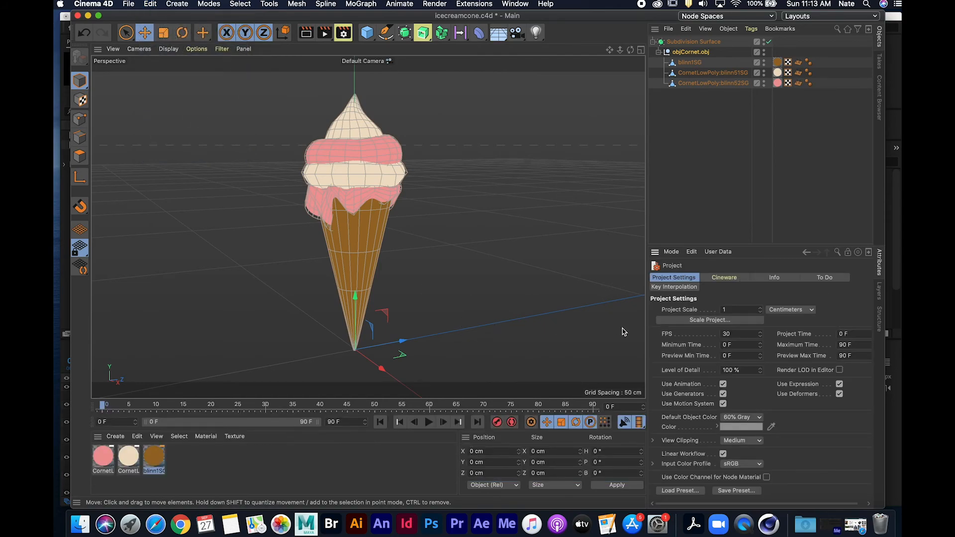
left_click(760, 336)
left_click(761, 336)
left_click(760, 336)
left_click(760, 336)
left_click(761, 336)
left_click(761, 338)
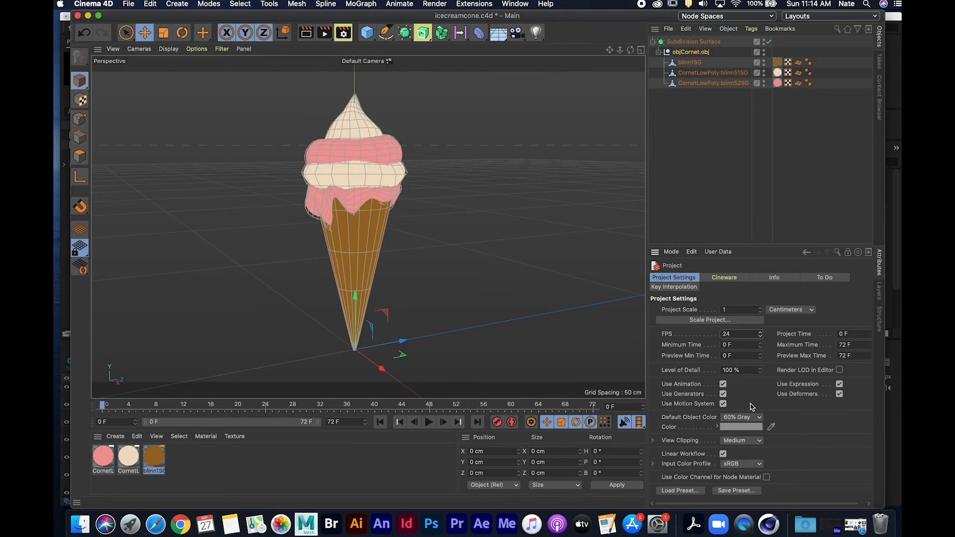
left_click(597, 305)
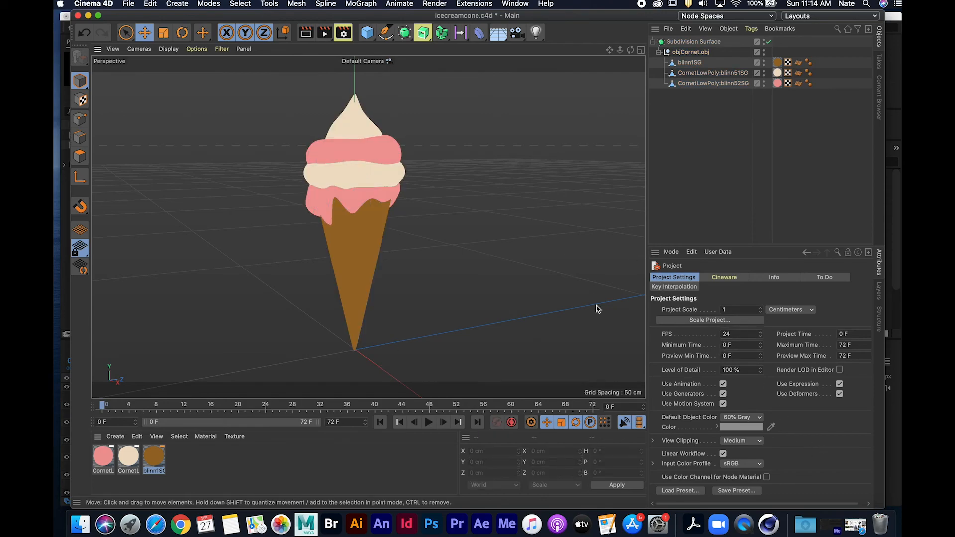
- Choose Project as the timeline's playback rate and check the project's Cineware settings
left_click(639, 423)
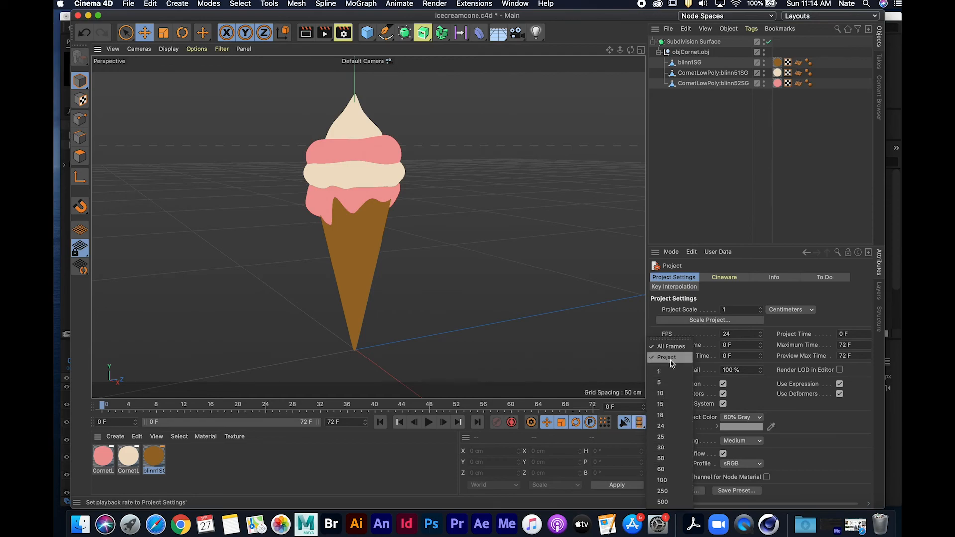
left_click(667, 359)
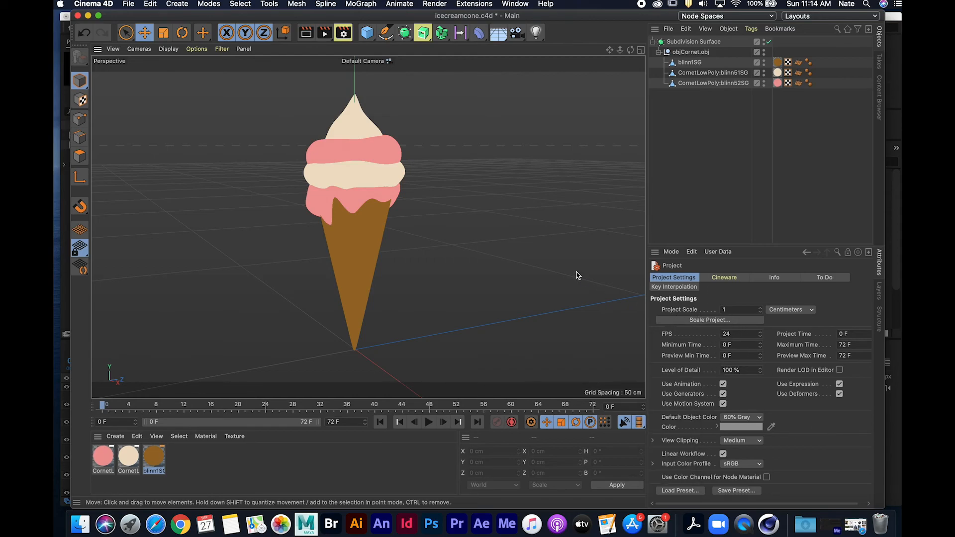
left_click(718, 277)
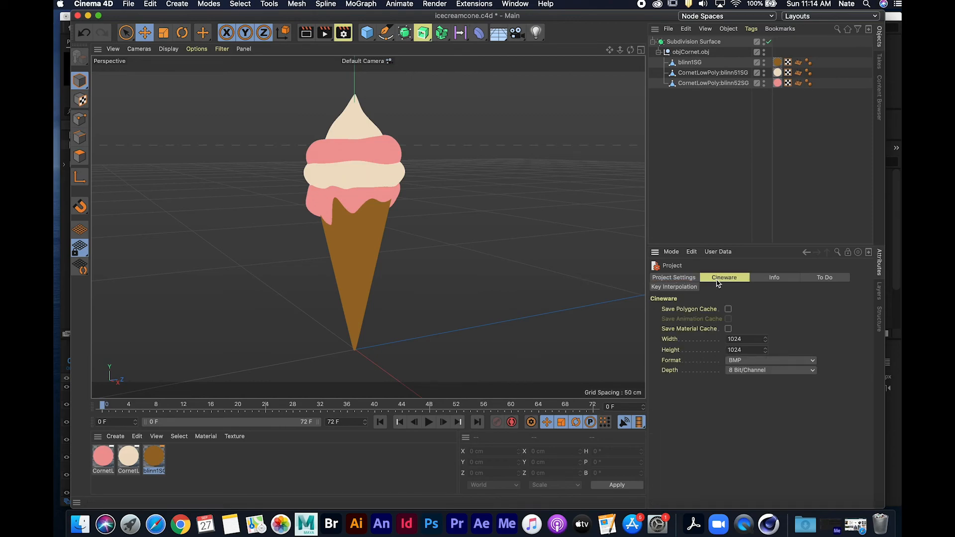
left_click(681, 278)
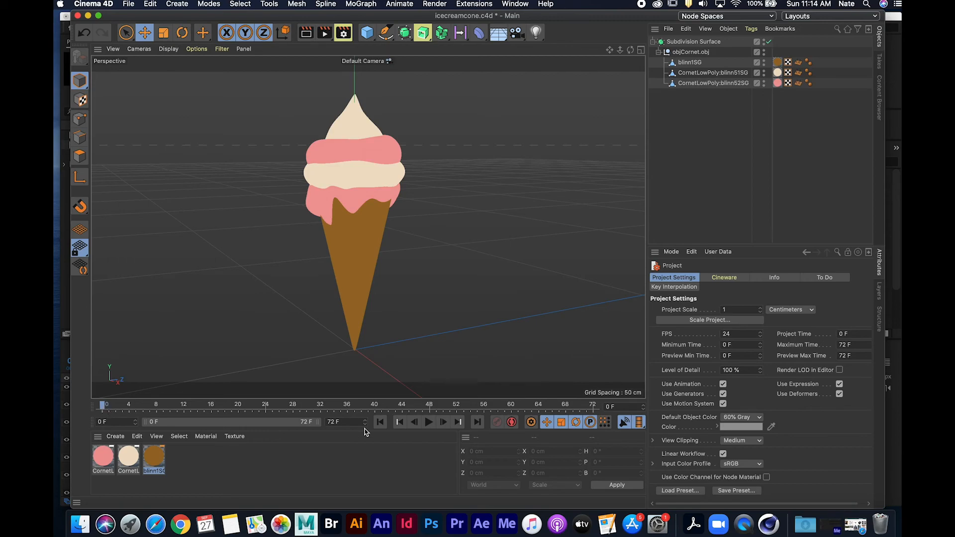
- Record a keyframe for the objCornet.obj null at frame 0 and set its R.P rotation to 360° at frame 48
left_click(704, 52)
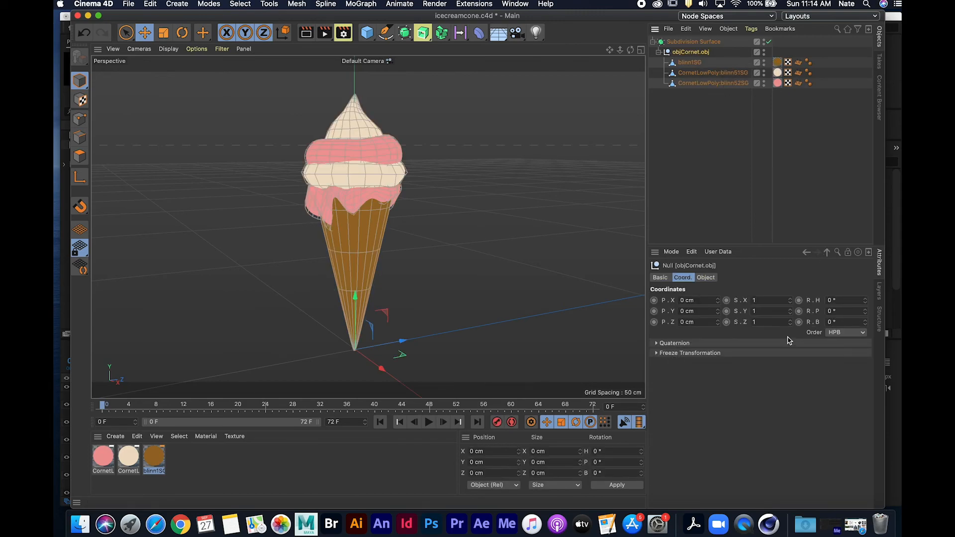
left_click(498, 423)
left_click(429, 407)
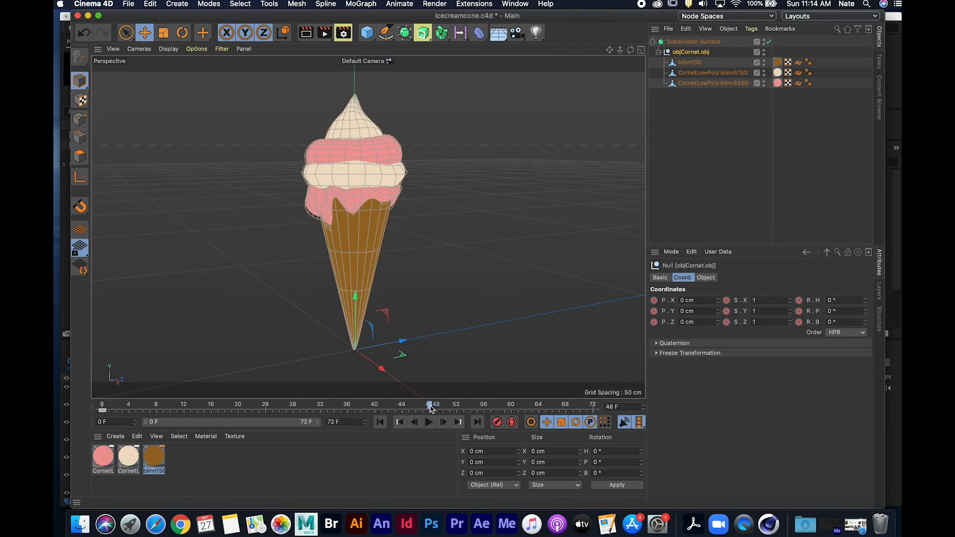
left_click_drag(430, 407, 426, 407)
left_click_drag(427, 407, 426, 407)
left_click_drag(425, 408, 426, 409)
left_click_drag(426, 409, 430, 409)
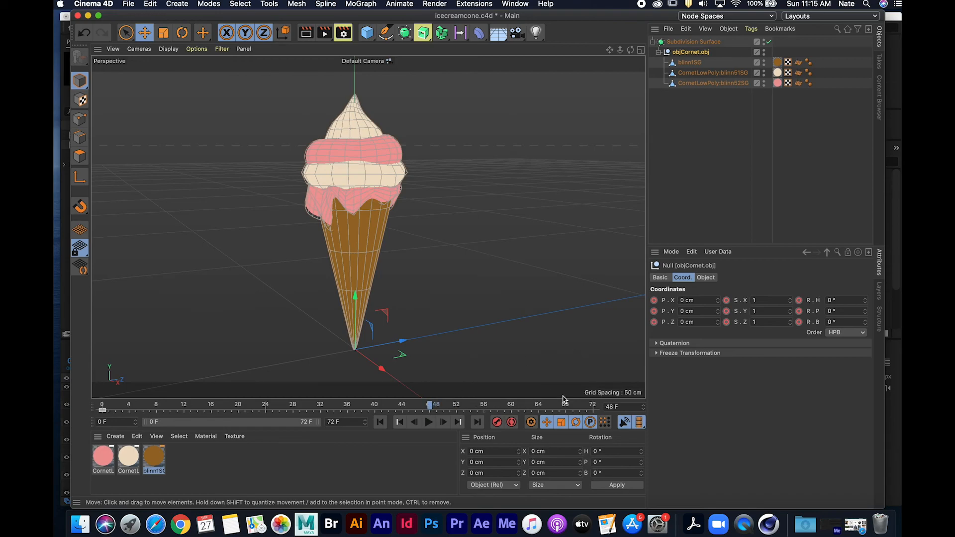
double_click(842, 312)
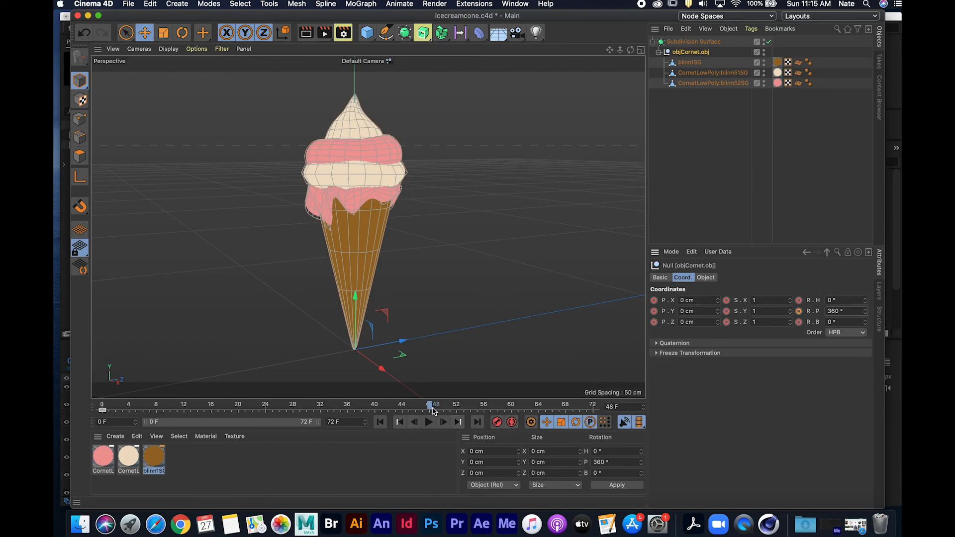
- Set the timeline's end frame to 48 F and play the animation
left_click_drag(351, 423, 315, 423)
type("48")
key("Return")
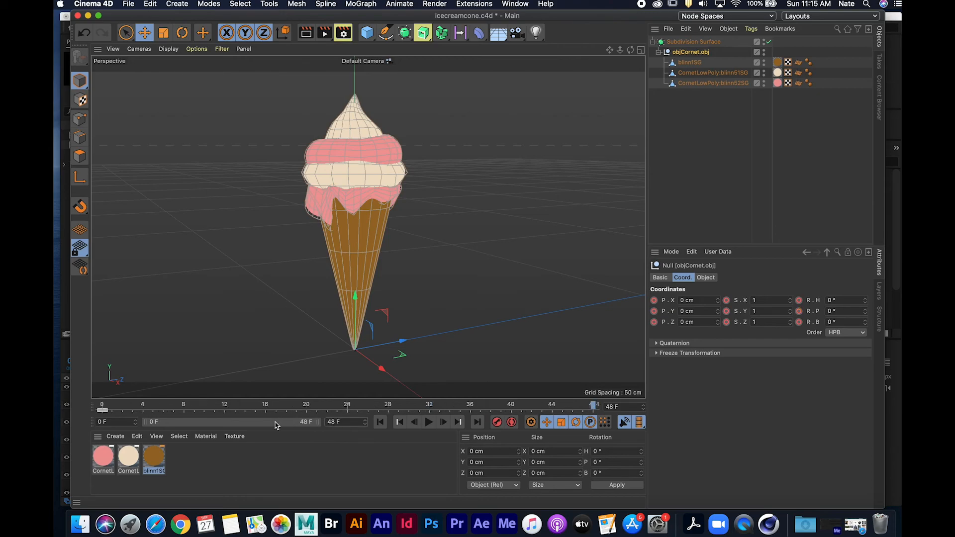
left_click(429, 424)
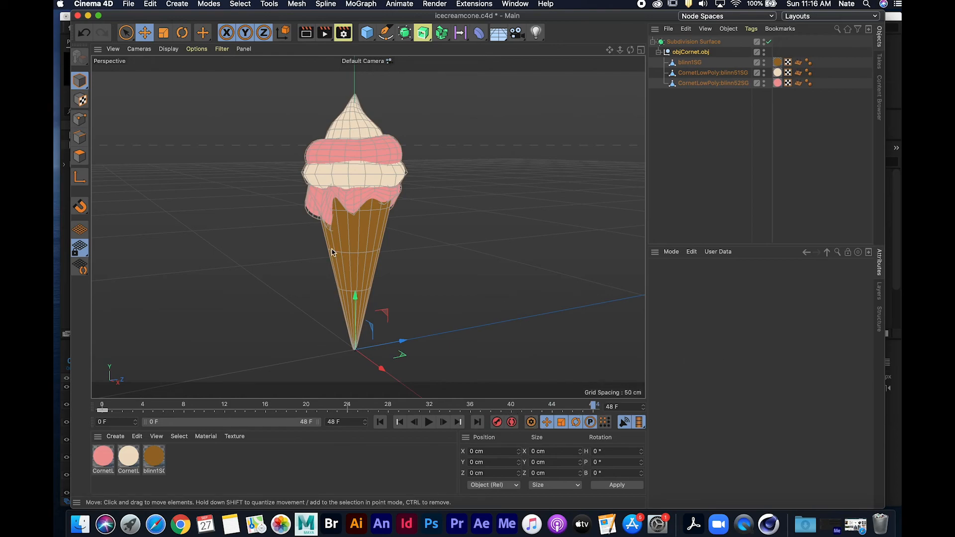
- Keyframe the objCornet.obj null's R.P rotation at 360° on frame 48 and undo the change
left_click(706, 52)
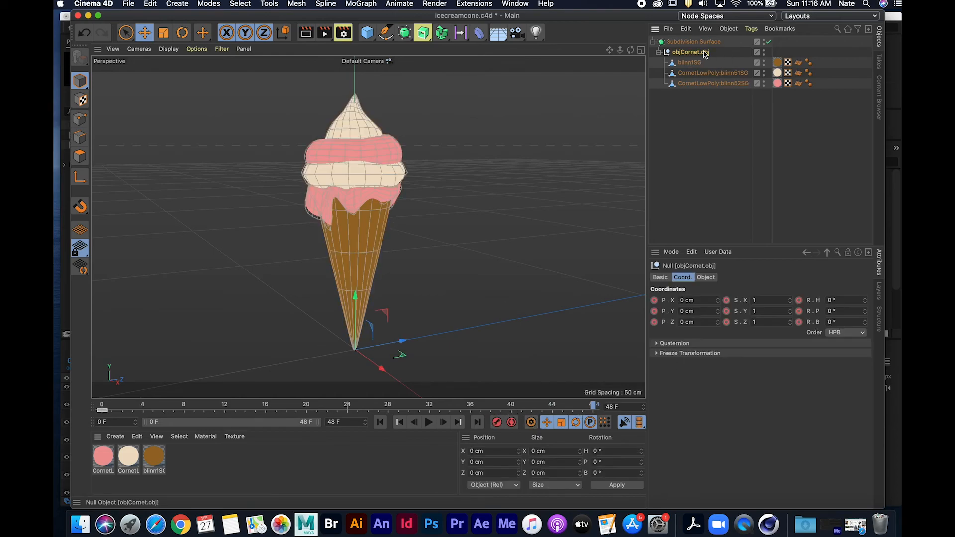
left_click(838, 312)
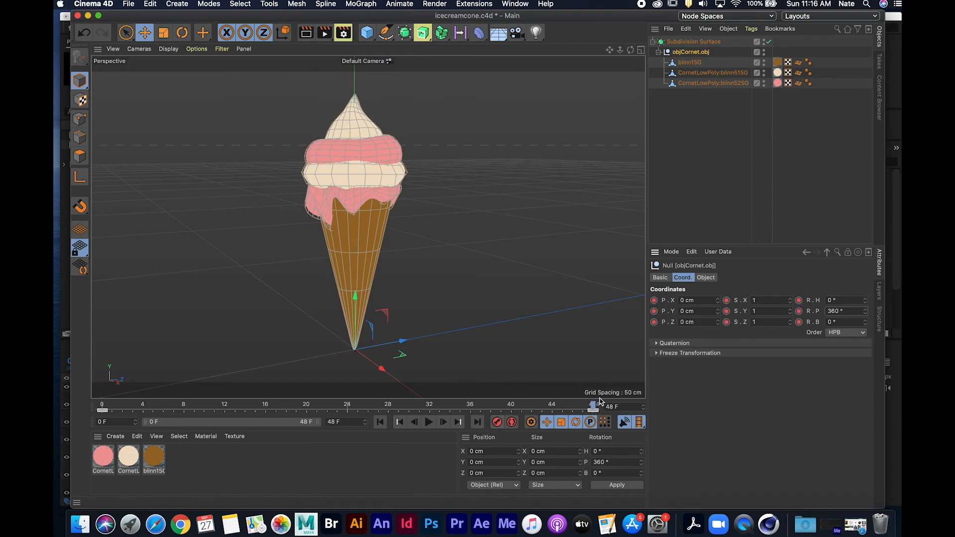
left_click_drag(593, 408, 698, 373)
key("super+z")
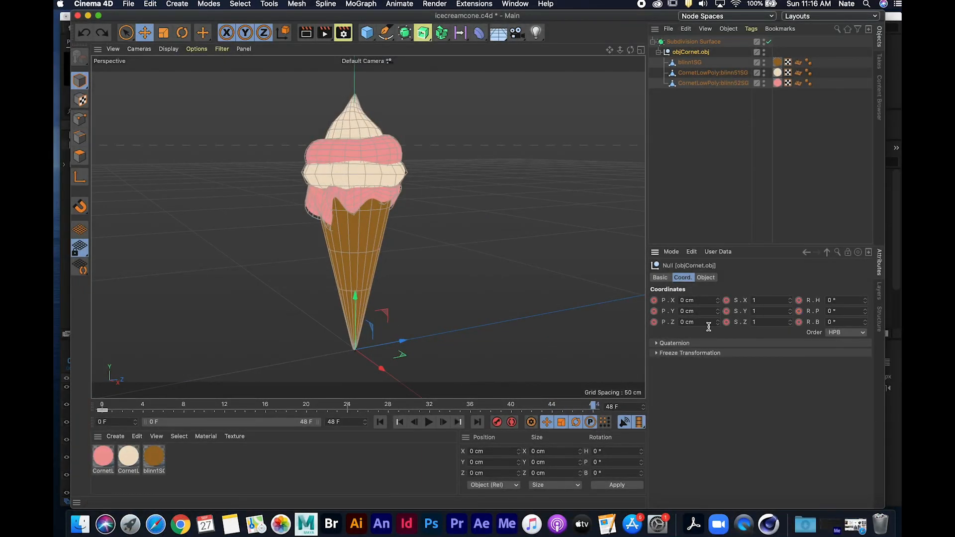
mouse_move(866, 324)
left_mouse_down()
mouse_move(866, 292)
mouse_move(866, 319)
left_mouse_up()
key("super+z")
key("super+z")
- Keyframe the objCornet.obj null's R.H rotation at 360° on frame 48 and play the animation
left_click(843, 302)
type("360")
key("Return")
left_click(498, 423)
left_click(427, 423)
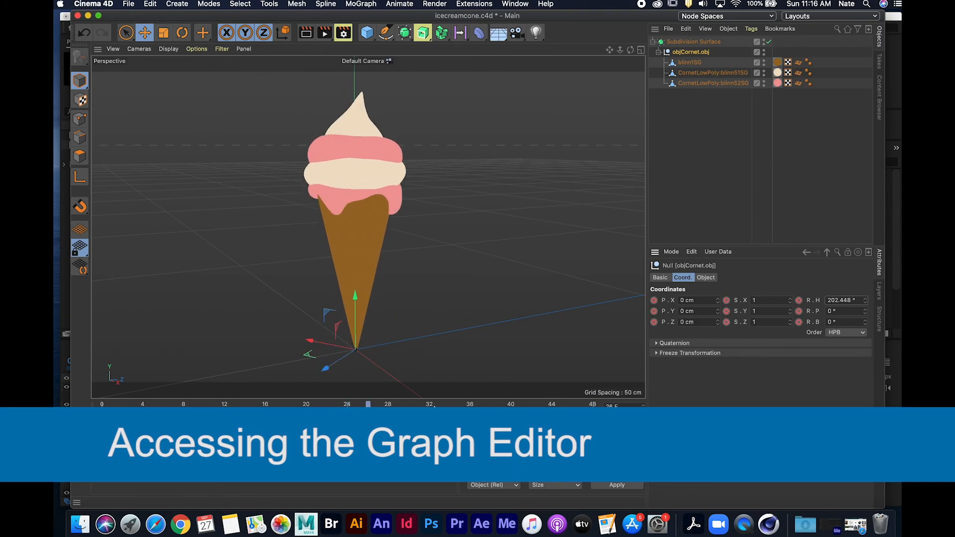
left_click(429, 422)
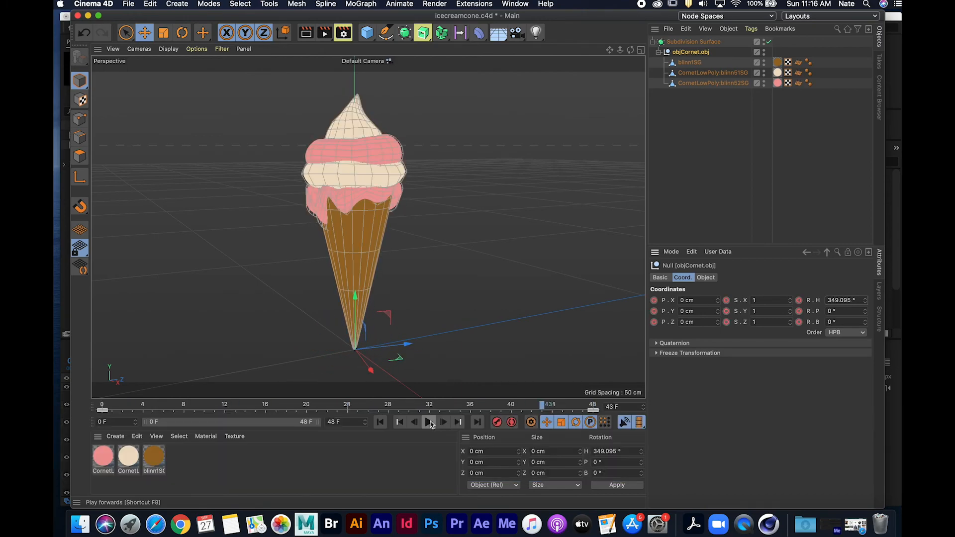
- Show the F-curves of the objCornet.obj null and move the Timeline window up over the viewport
left_click(719, 57)
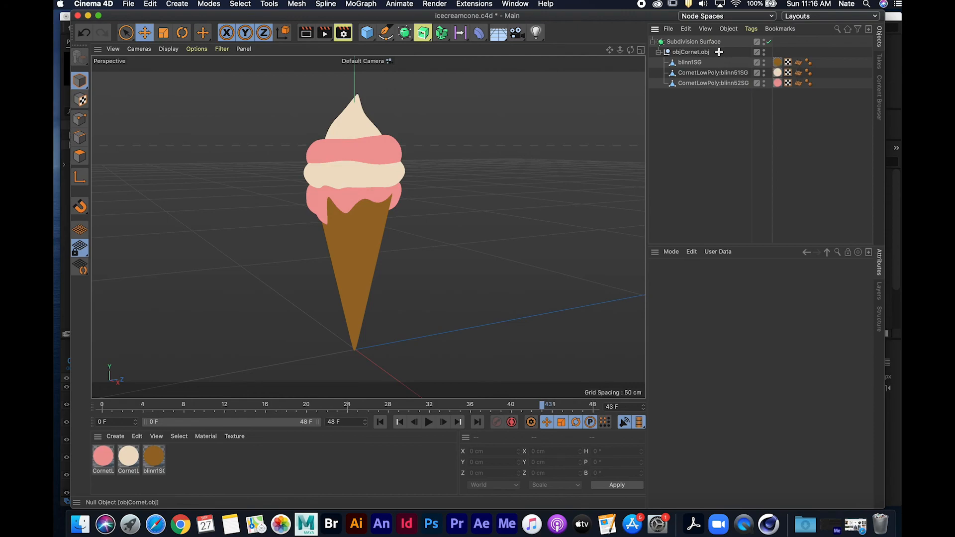
left_click(698, 56)
right_click(698, 56)
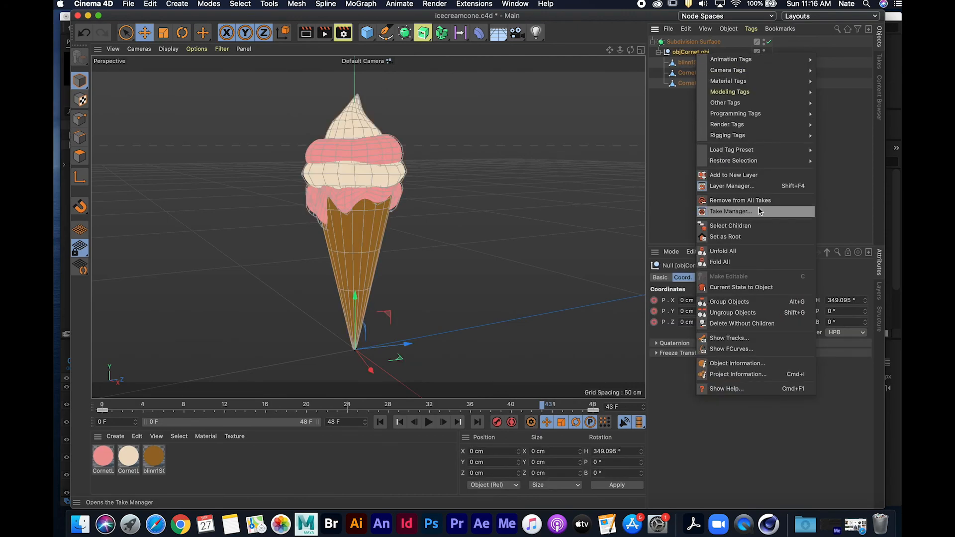
left_click(774, 351)
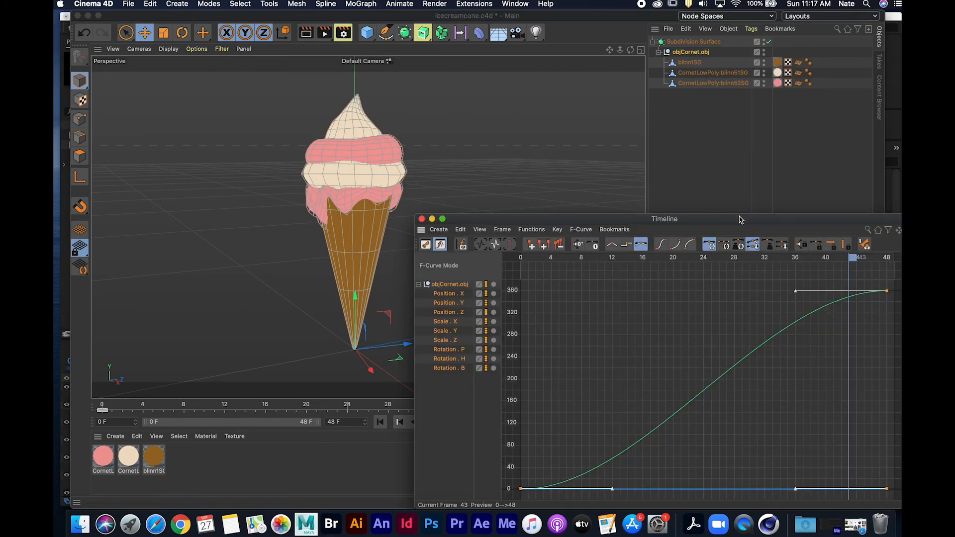
left_click_drag(741, 219, 695, 148)
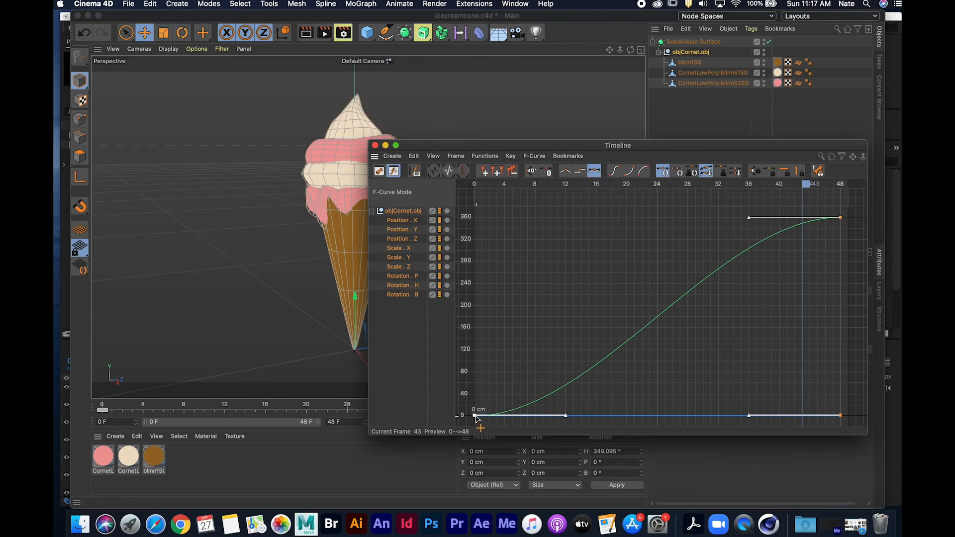
- Set the objCornet.obj null's keys at frames 0 and 48 to Linear interpolation, then close the F-curves and play the animation
left_click(518, 348)
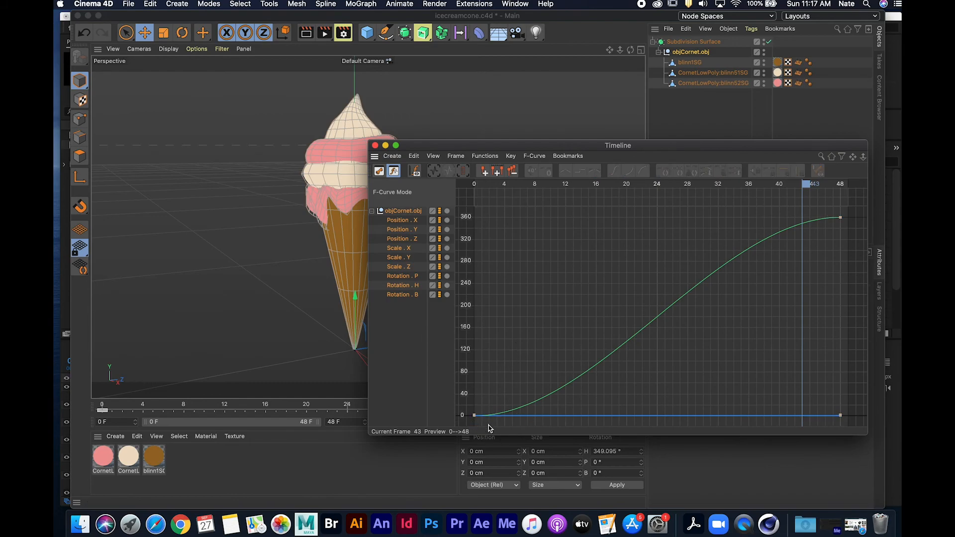
left_click(477, 416)
left_click(841, 217, "shift")
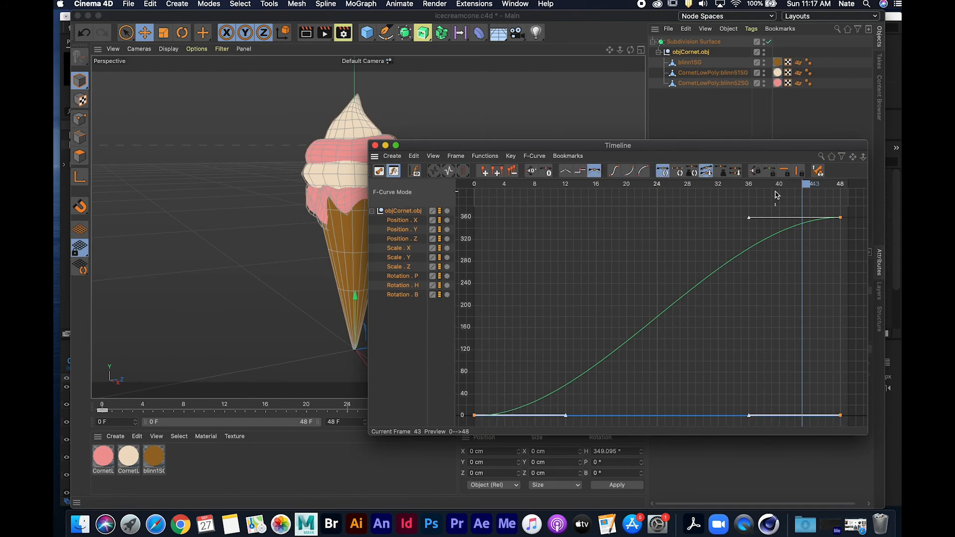
left_click(568, 172)
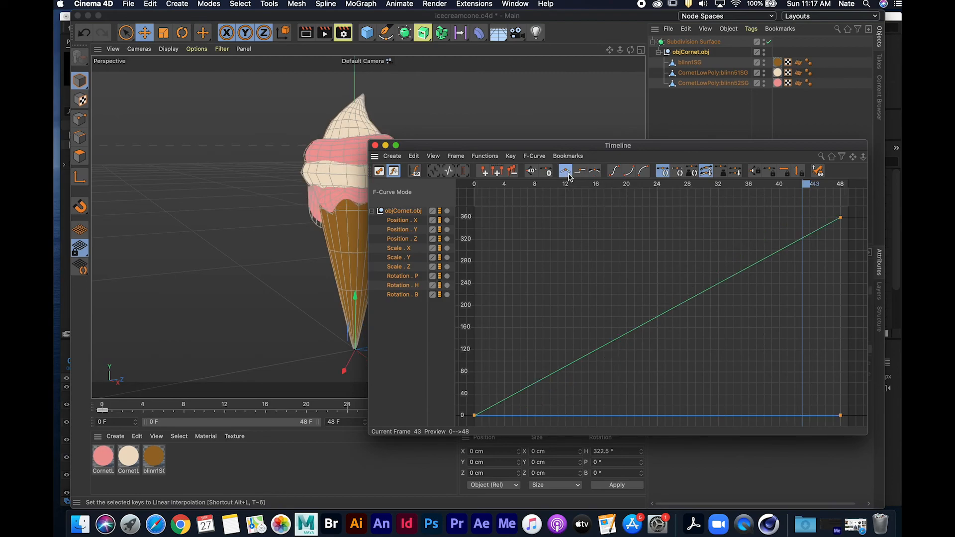
left_click(375, 145)
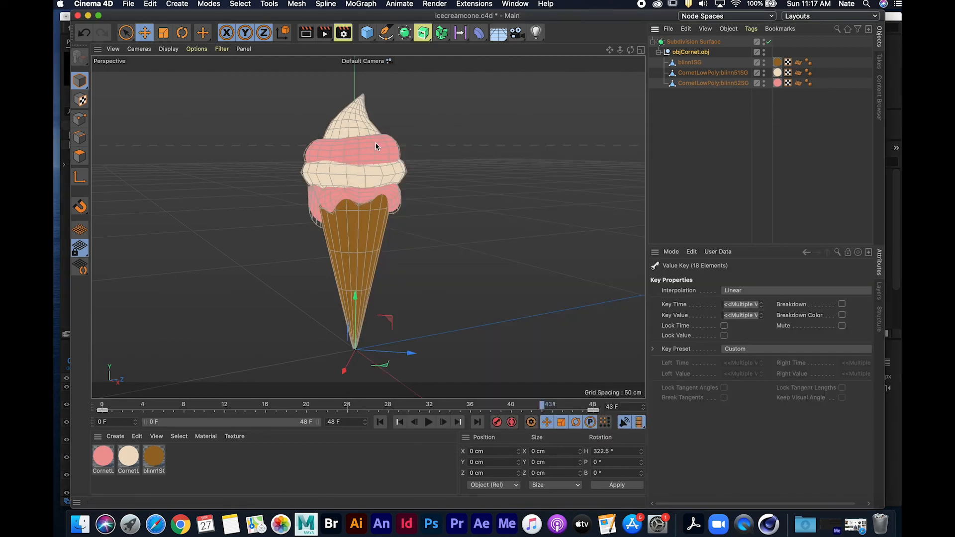
left_click(429, 422)
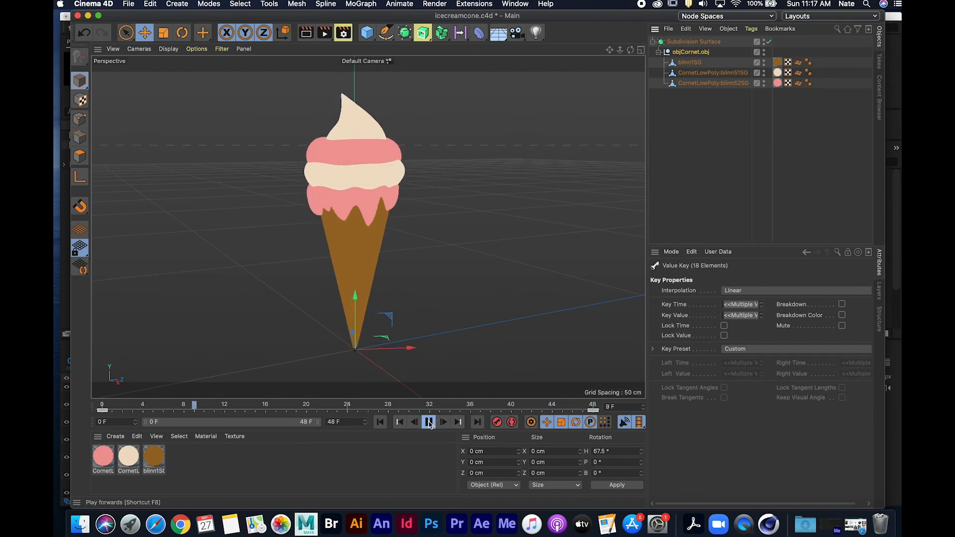
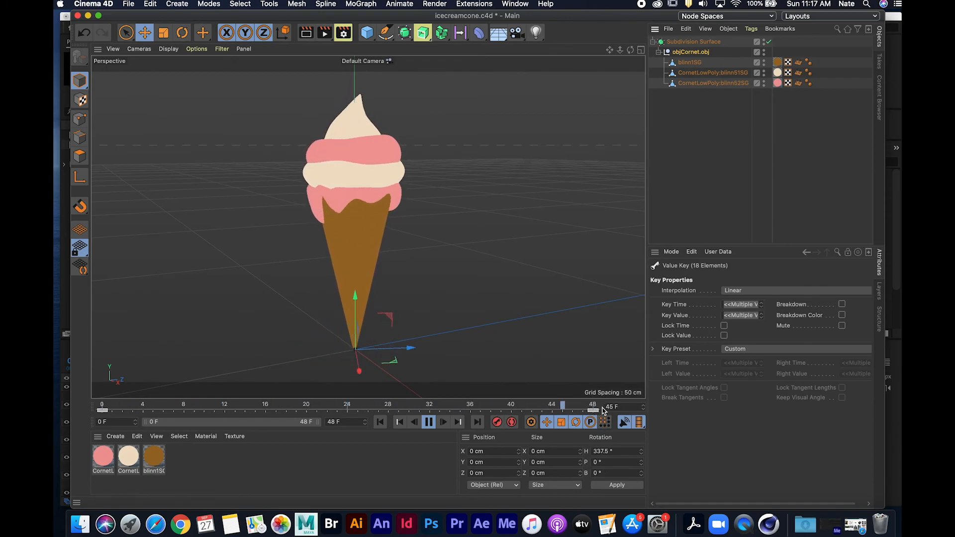
left_click(428, 422)
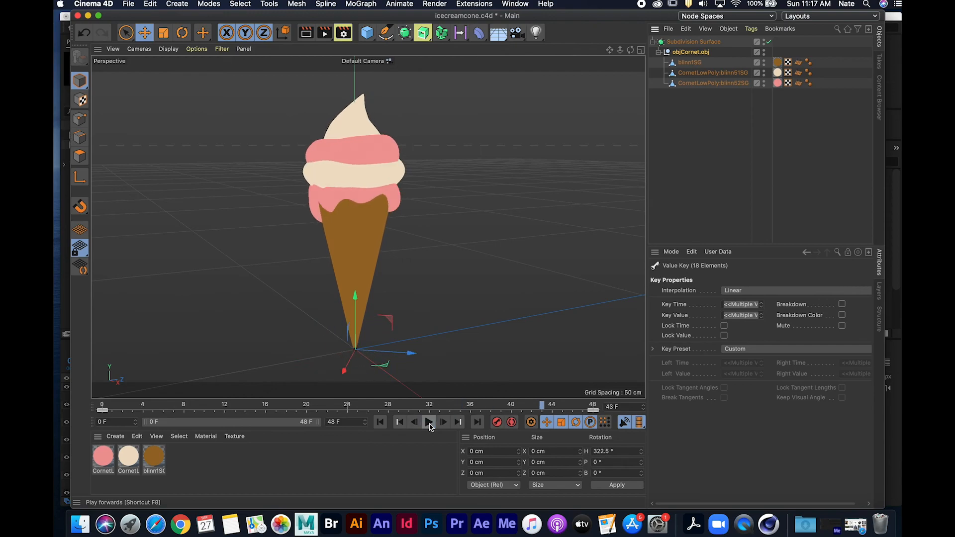
- Return to frame 0, set the timeline's end frame to 47 F and play the loop
left_click_drag(542, 405, 118, 409)
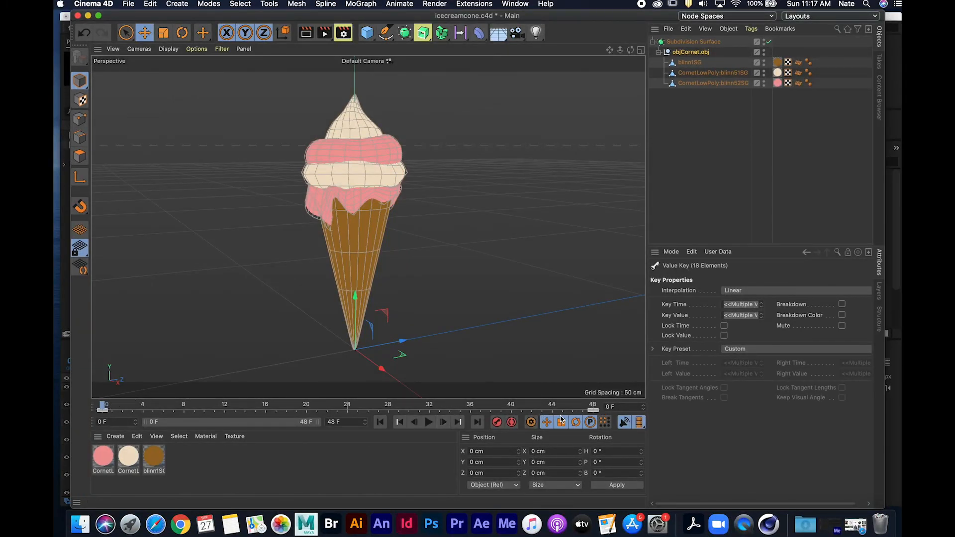
left_click(341, 422)
key("Return")
left_click(429, 422)
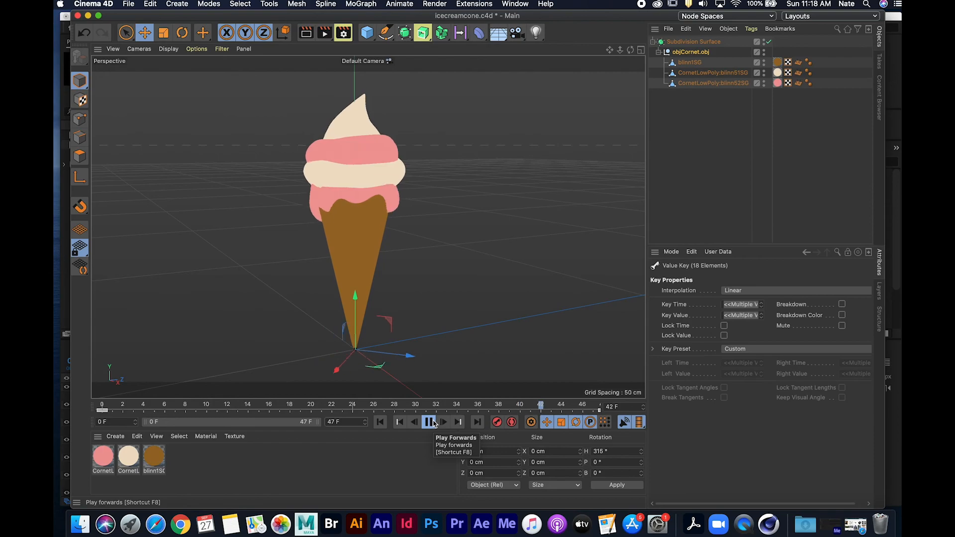
left_click(430, 422)
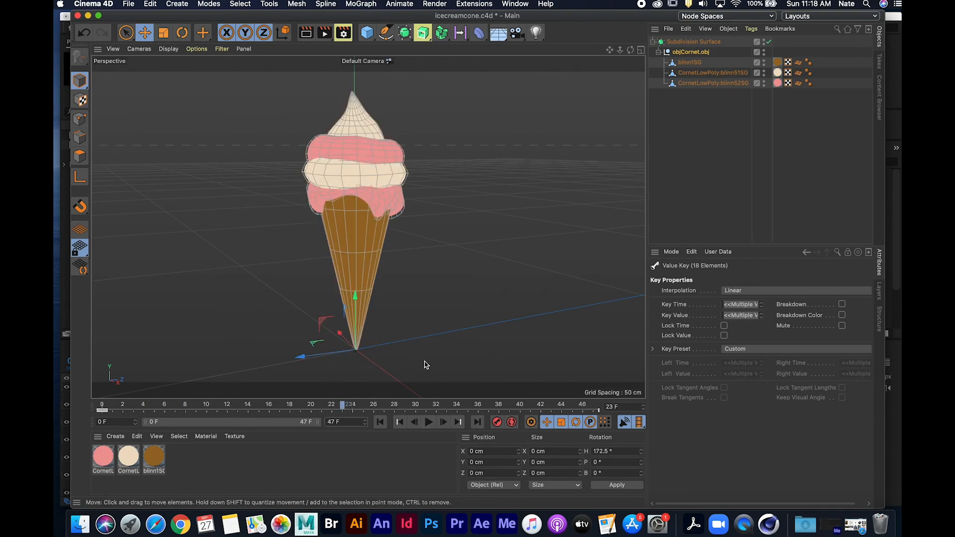
- Save the icecreamcone.c4d project and switch to After Effects
left_click(127, 4)
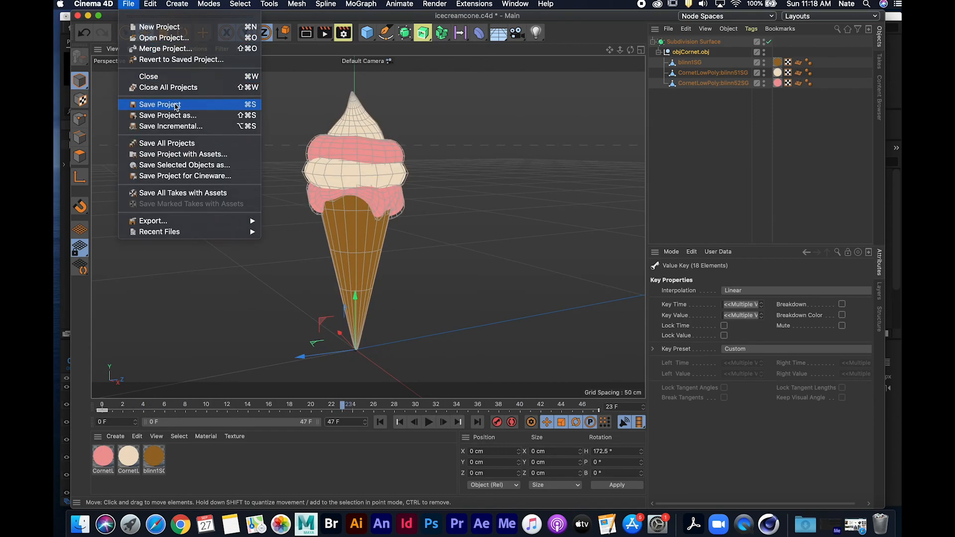
left_click(176, 105)
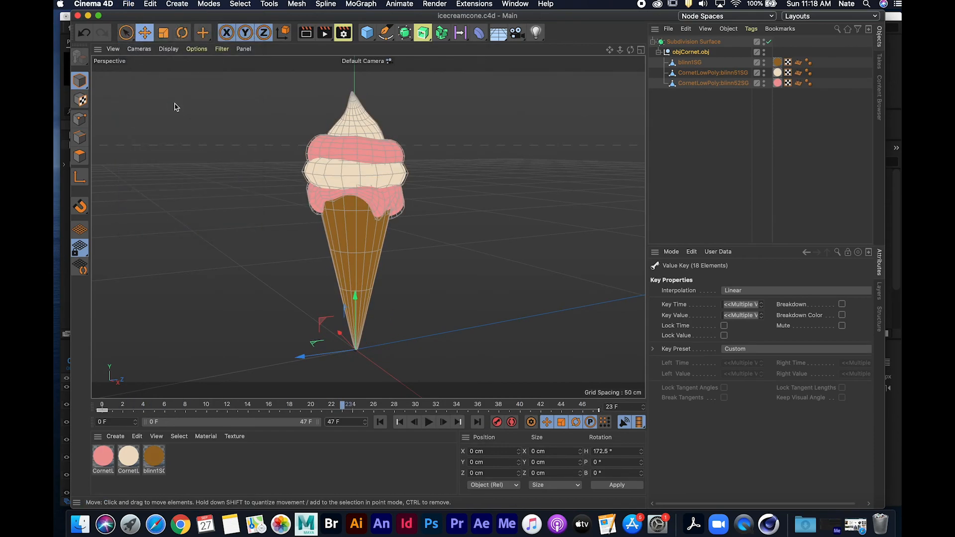
left_click(481, 534)
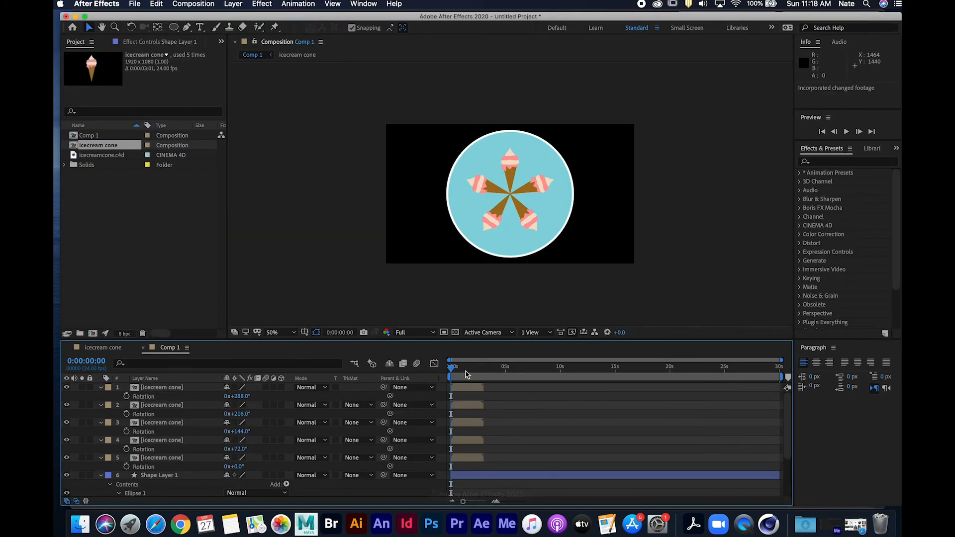
- Preview Comp 1 from the start to check the five rotating ice cream cones over the circle
key("space")
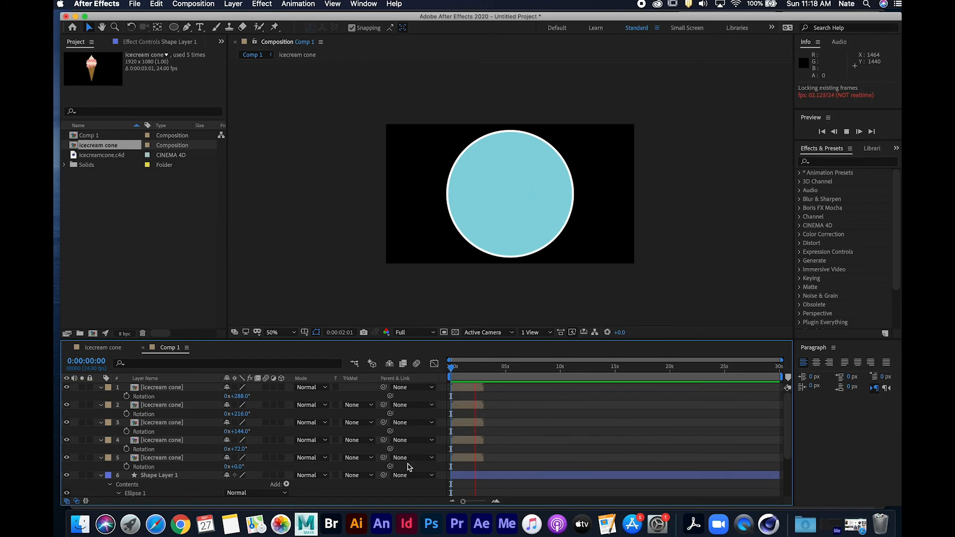
key("space")
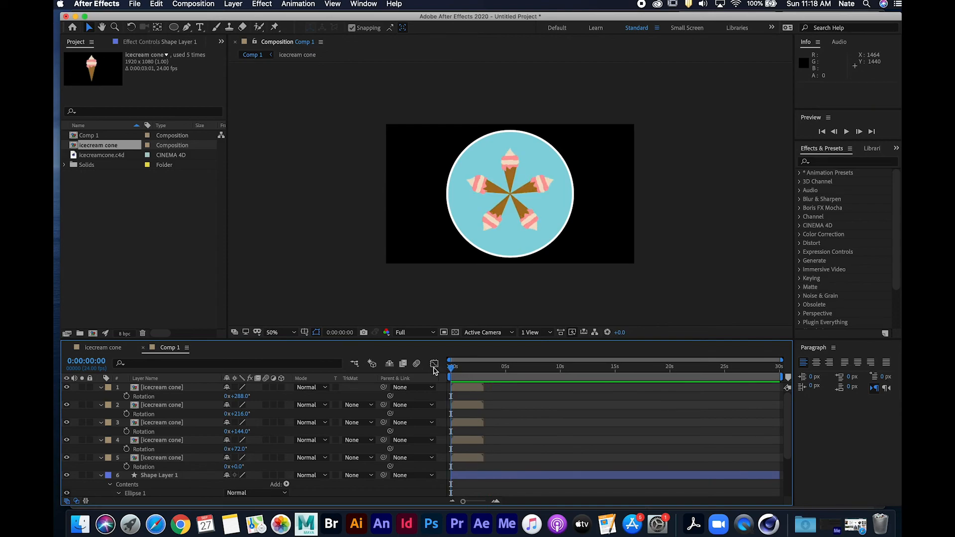
key("space")
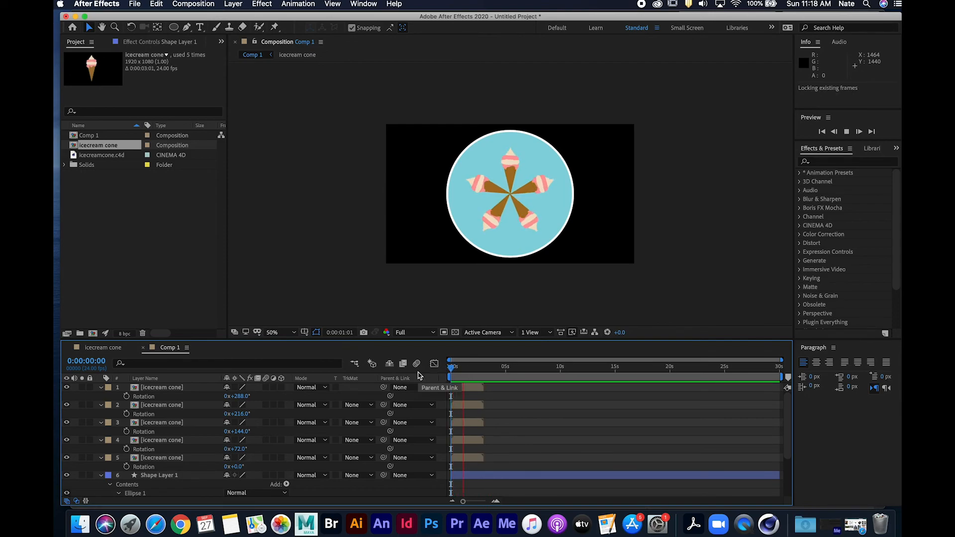
key("space")
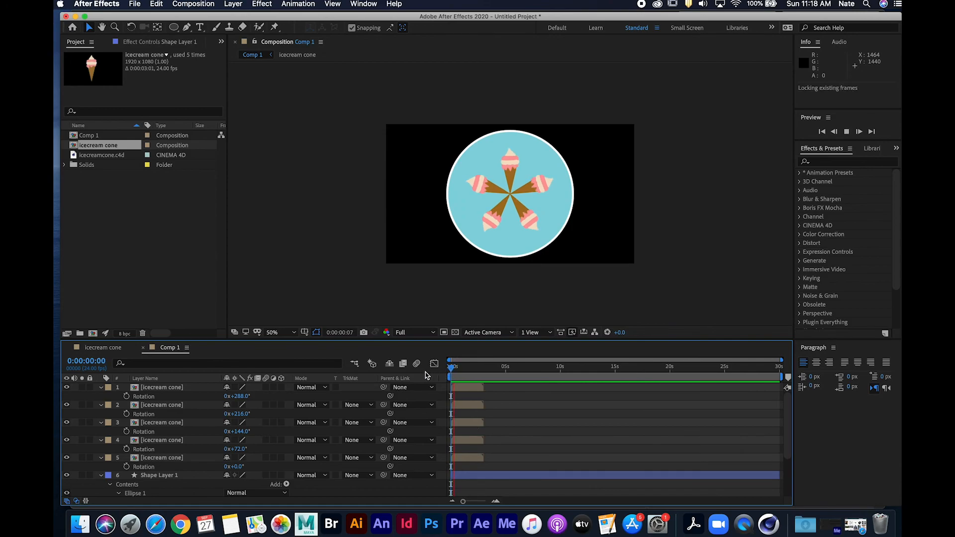
- Open the icecream cone composition, end its work area at 0:00:01:22, and trim the comp to the work area
key("space")
left_click_drag(463, 501, 477, 500)
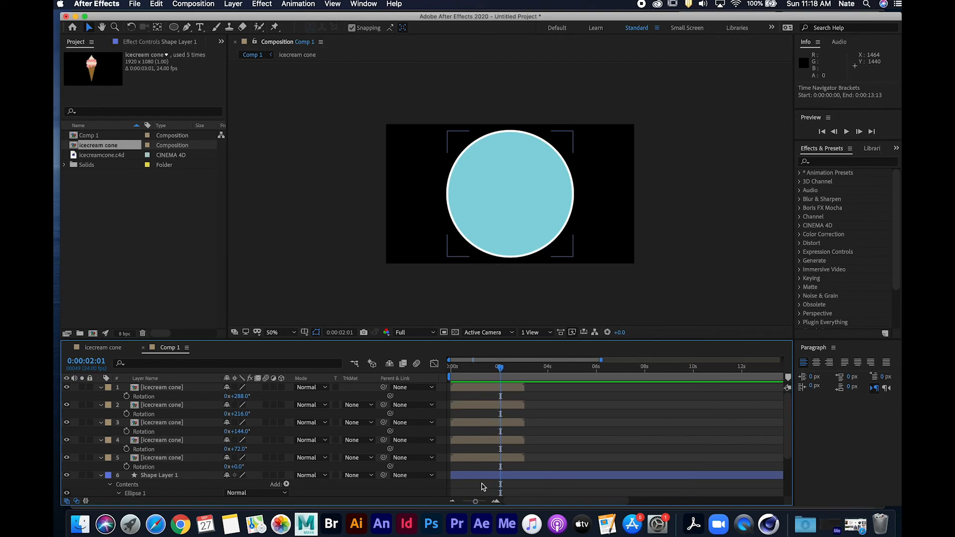
double_click(502, 393)
mouse_move(661, 372)
left_mouse_down()
mouse_move(580, 370)
mouse_move(664, 382)
left_mouse_up()
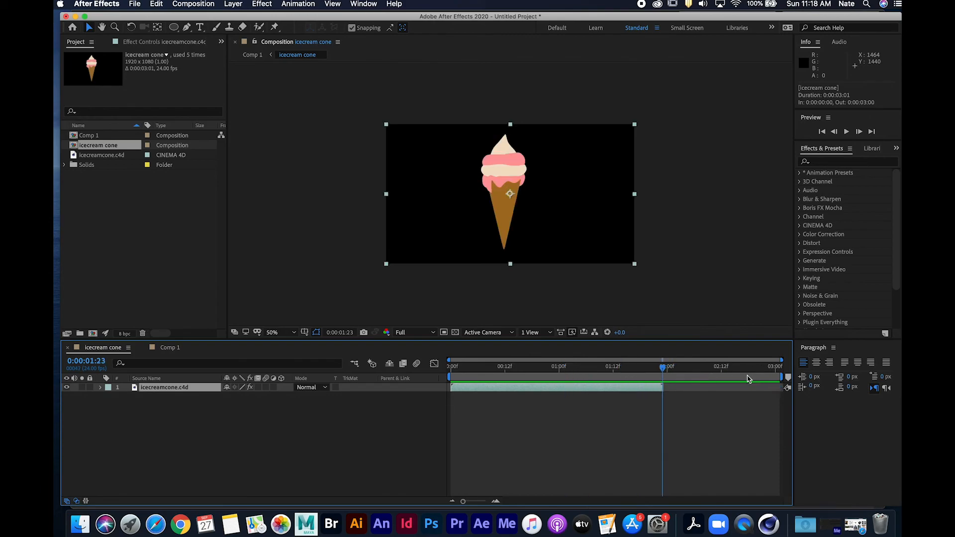
left_click_drag(777, 377, 668, 381)
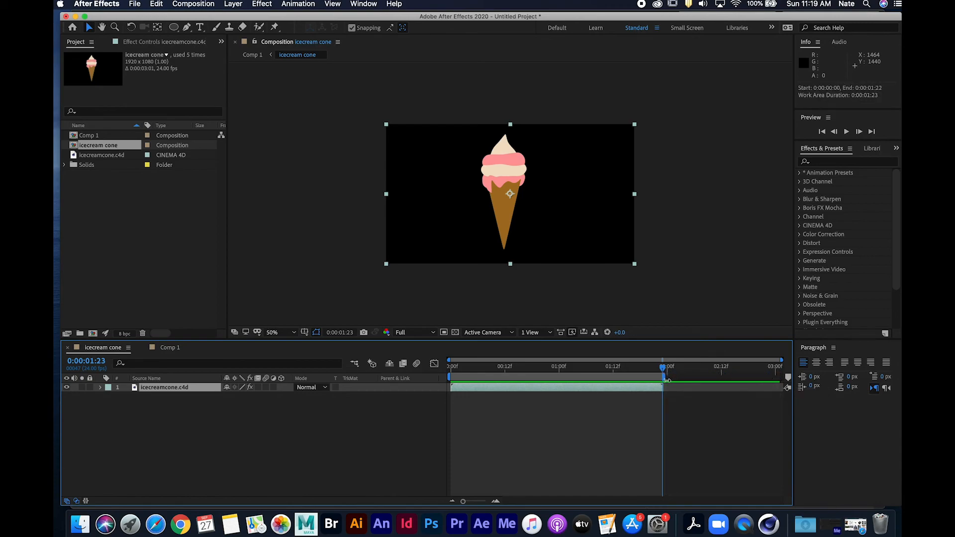
right_click(630, 378)
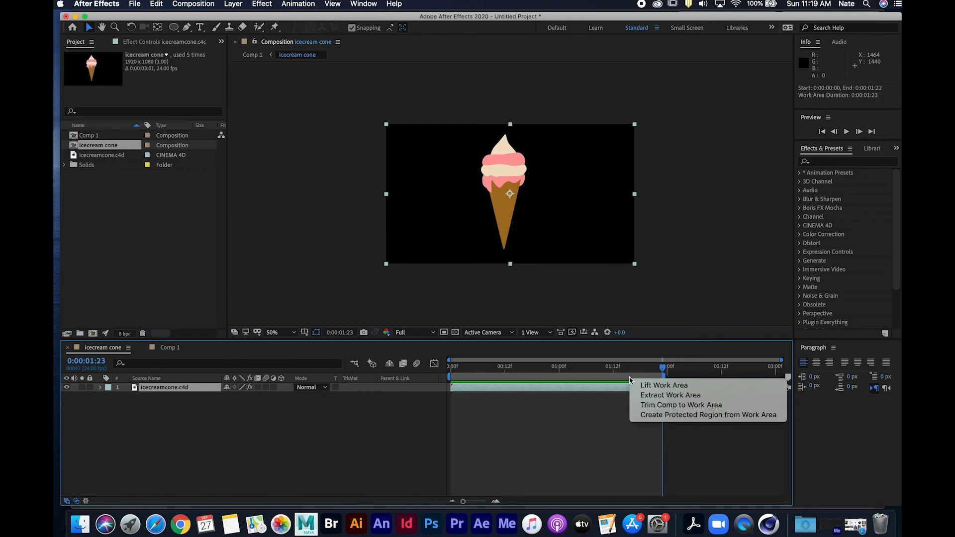
left_click(695, 406)
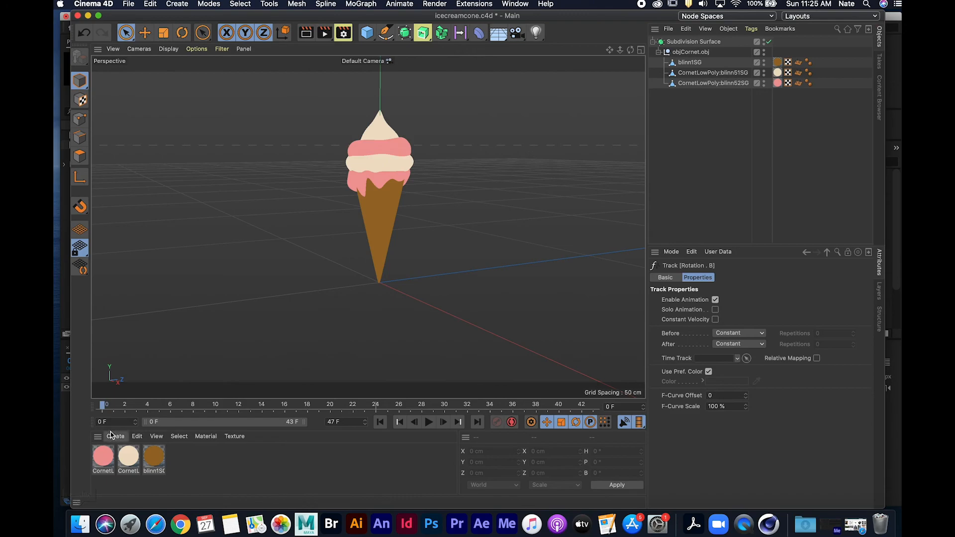
- Inspect the ice cream cone model and play back its rotation animation to check how it ends
left_click_drag(318, 219, 309, 224, "alt")
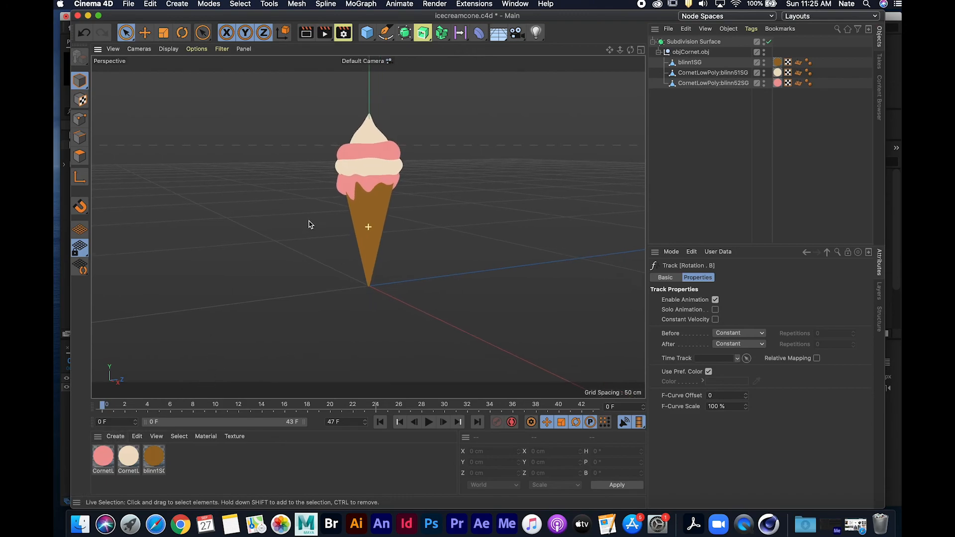
scroll(310, 221, "down", 2)
scroll(309, 220, "up", 1)
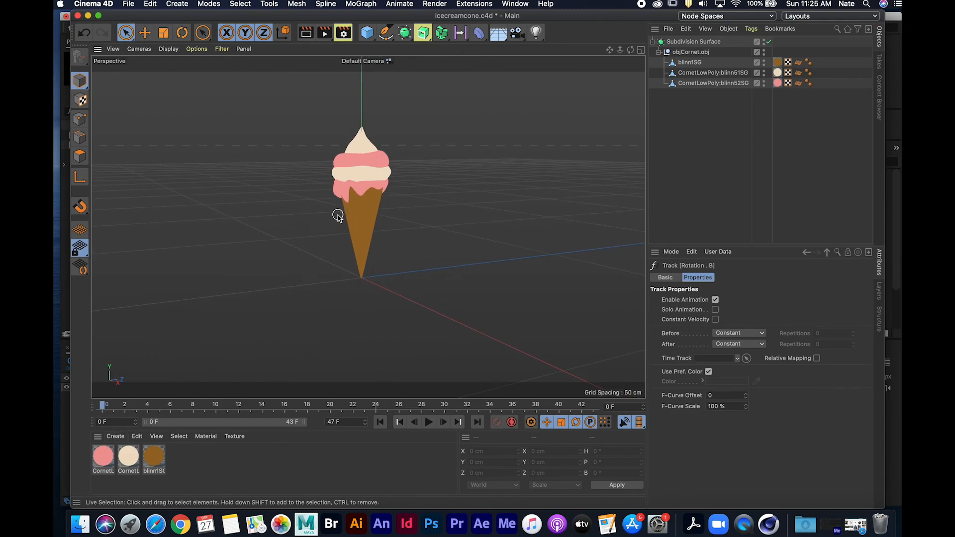
middle_click_drag(339, 217, 347, 219, "alt")
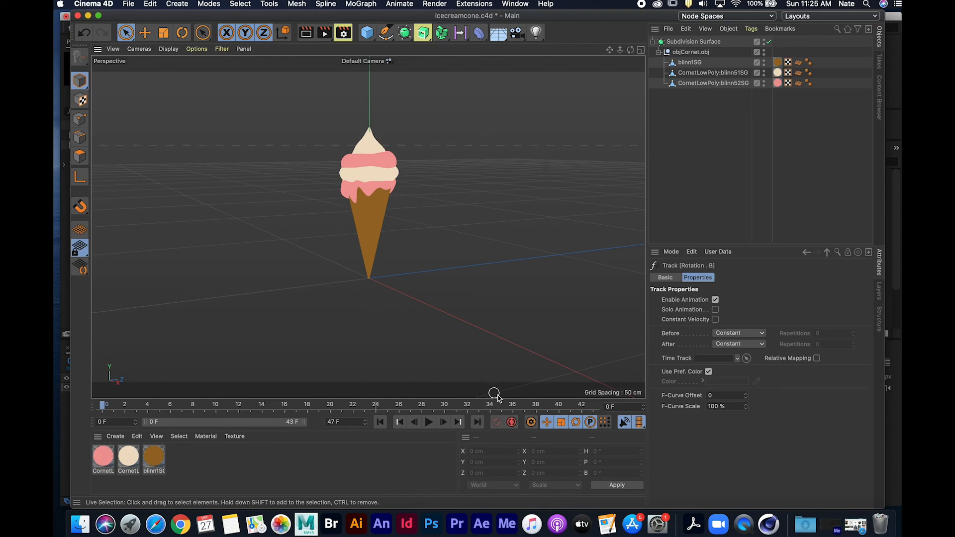
left_click_drag(420, 194, 420, 239, "alt")
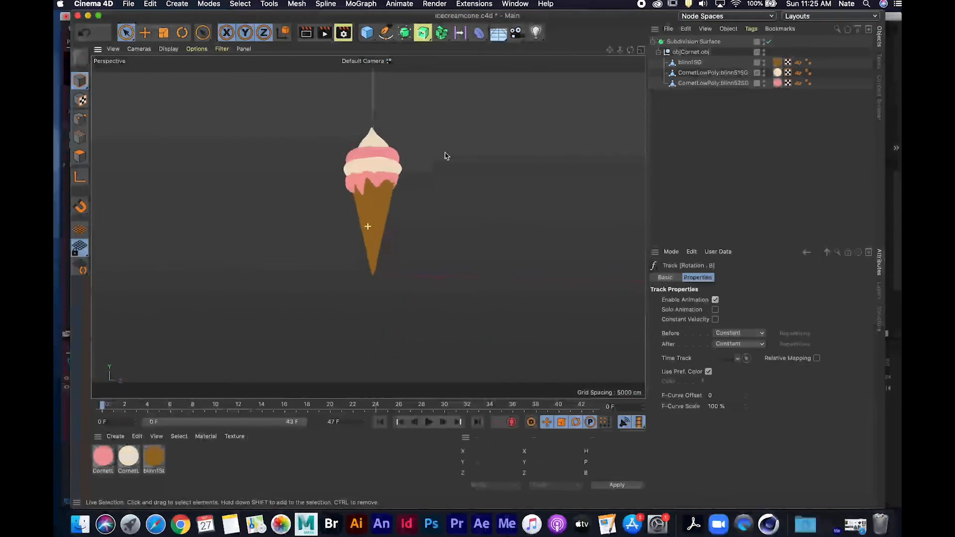
left_click_drag(446, 156, 436, 190, "alt")
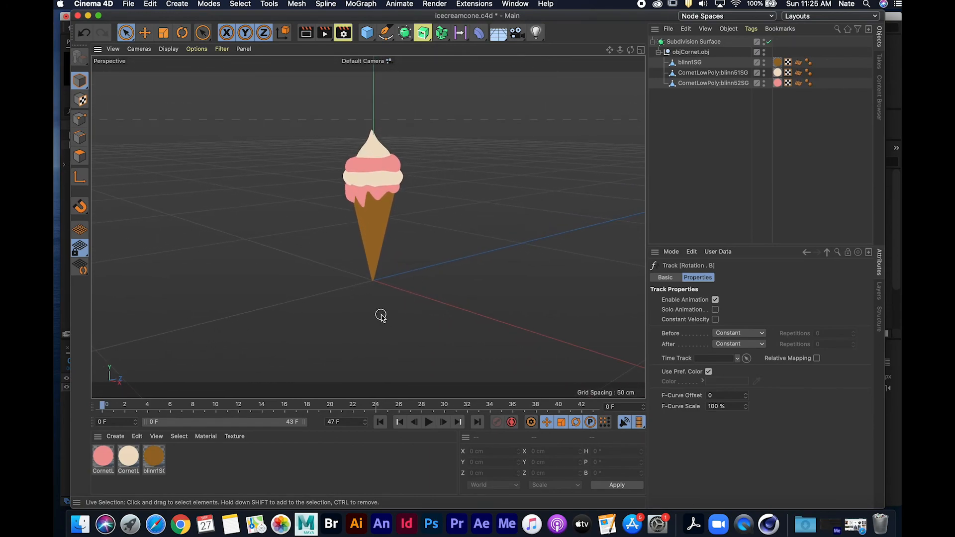
left_click(428, 422)
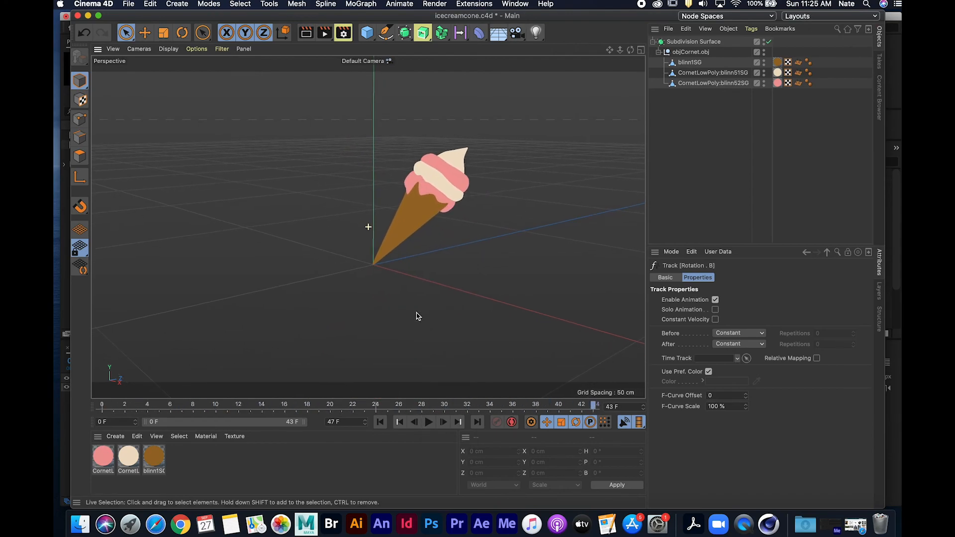
left_click(428, 422)
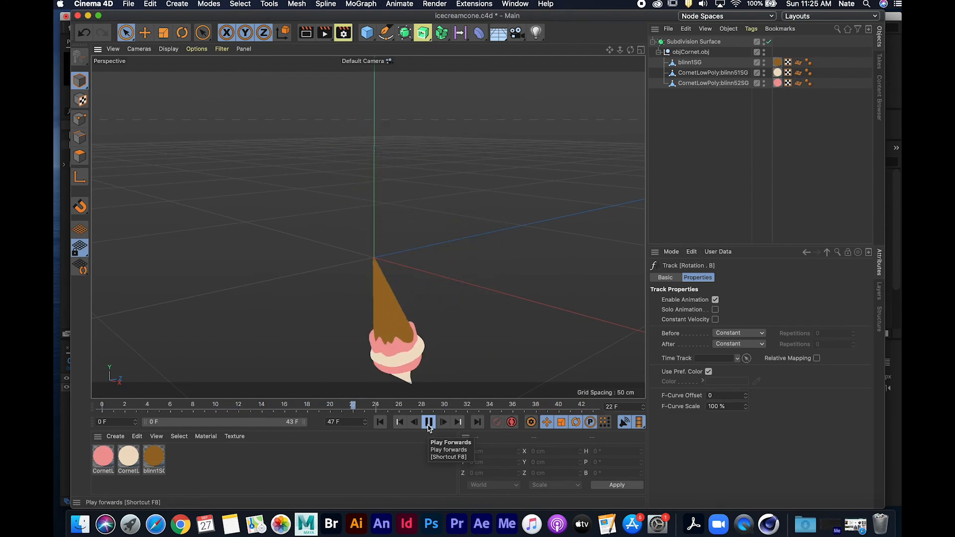
left_click(428, 422)
left_click_drag(532, 414, 624, 401)
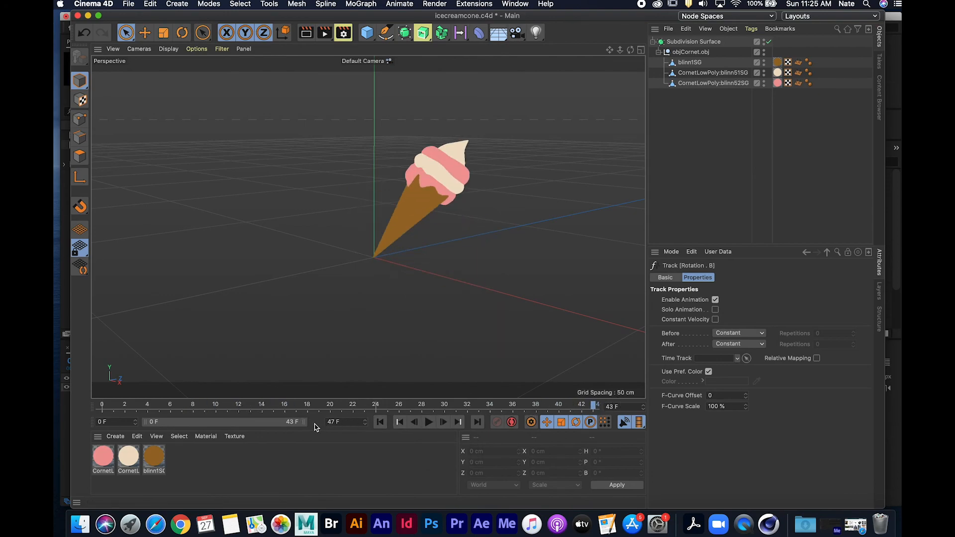
- Extend the preview range's end to frame 47 and play back the cone animation
left_click_drag(302, 422, 317, 421)
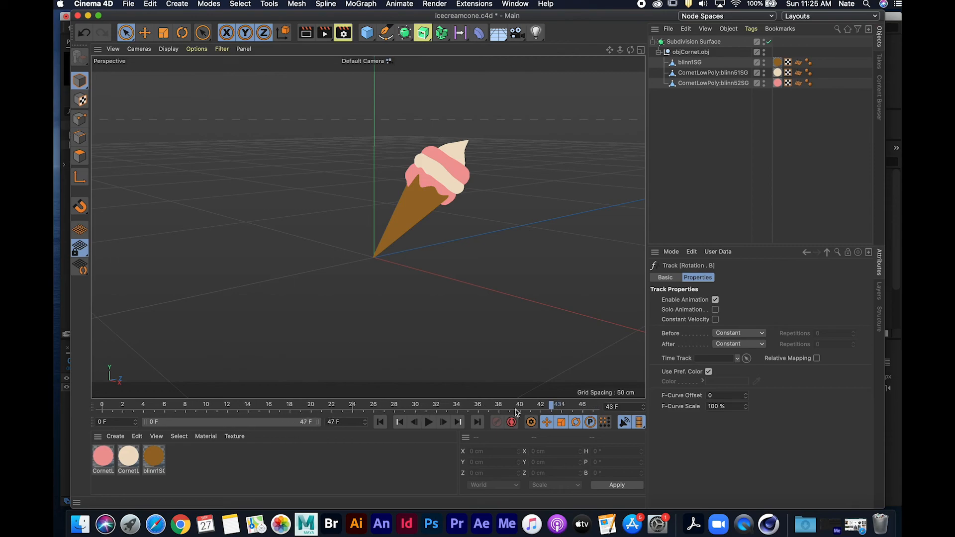
left_click_drag(552, 408, 425, 409)
left_click(429, 422)
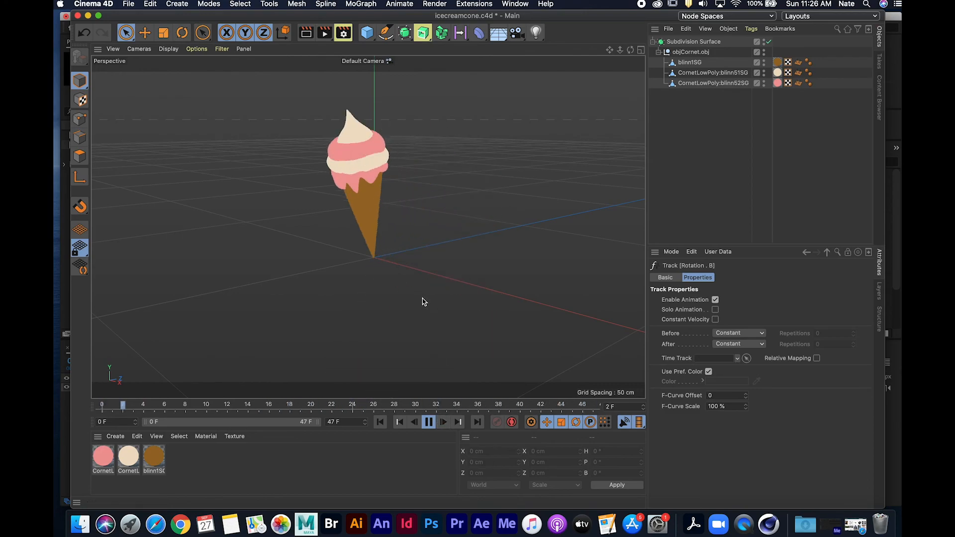
left_click(429, 422)
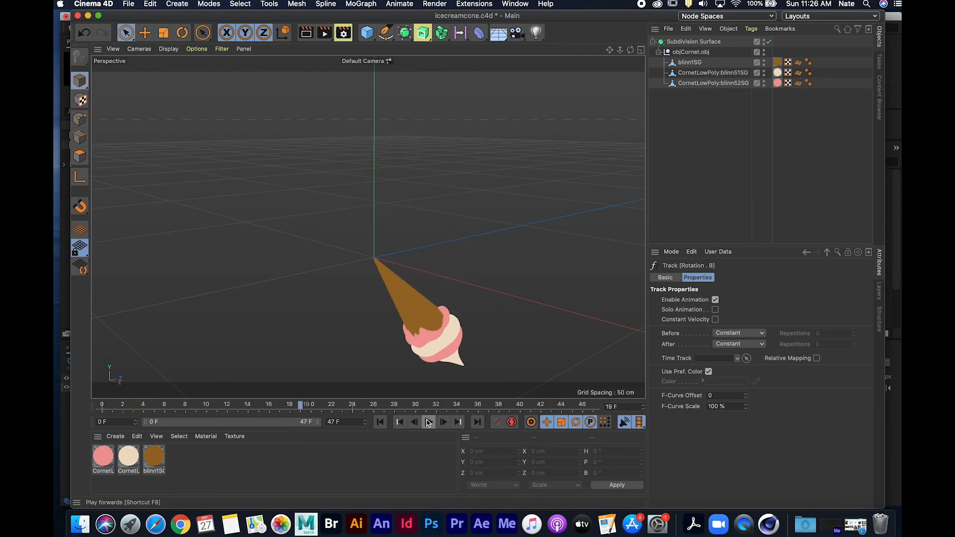
- Save the icecreamcone.c4d scene and switch to After Effects
left_click(128, 3)
left_click(178, 105)
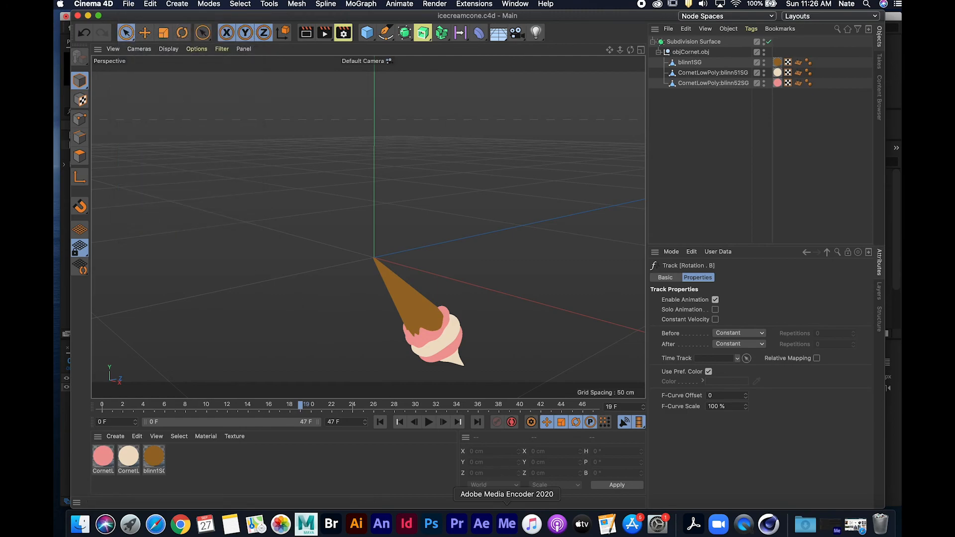
left_click(482, 525)
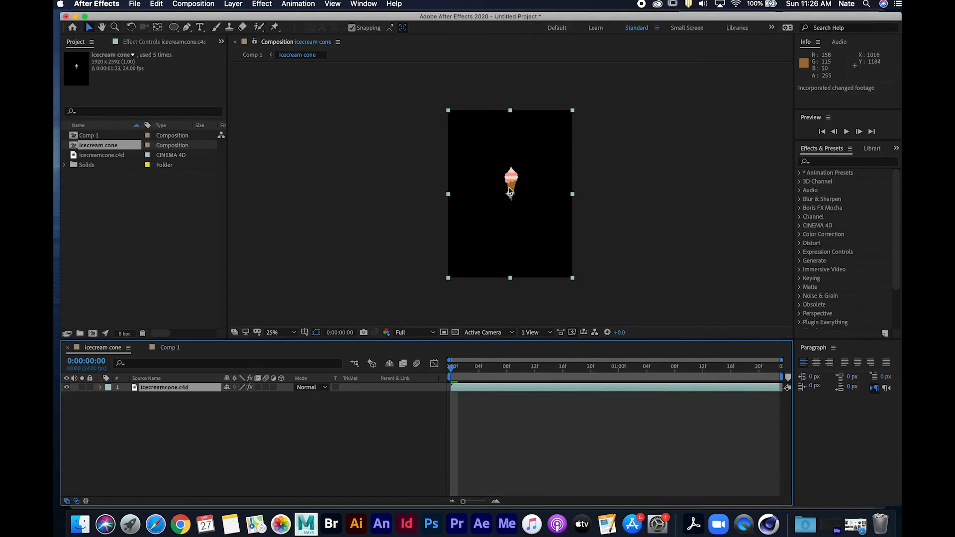
- Set the icecream cone composition's height to 1974 px in its composition settings
key("period")
key("period")
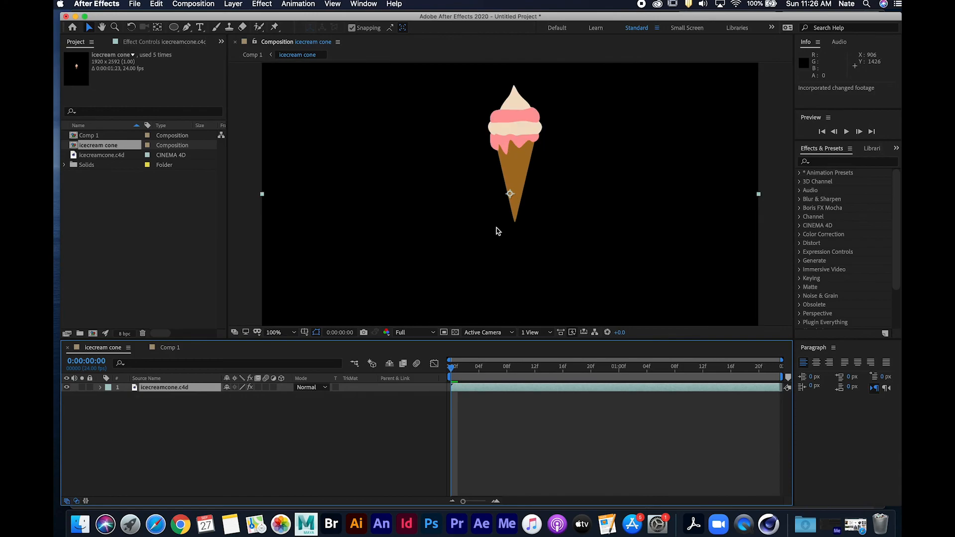
key("comma")
scroll(510, 193, "down", 2)
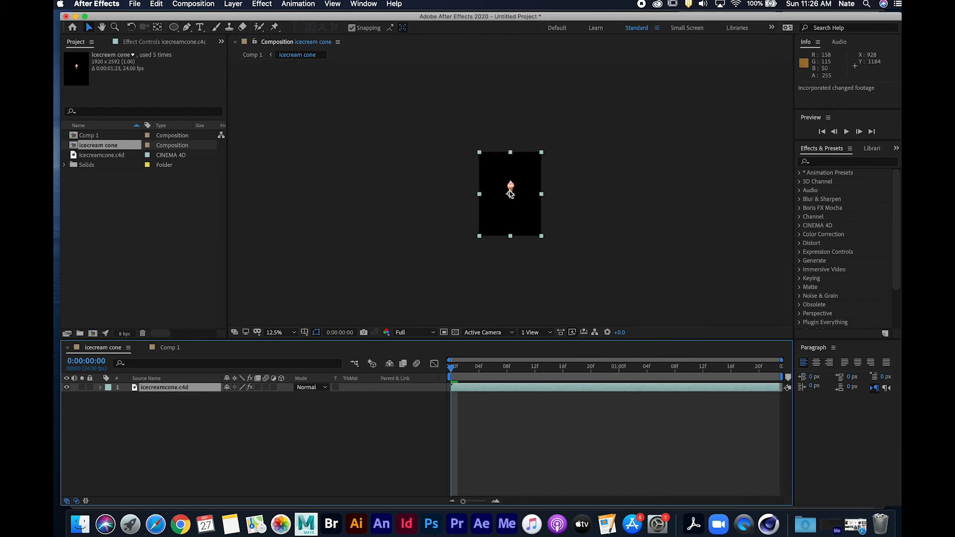
key("super+k")
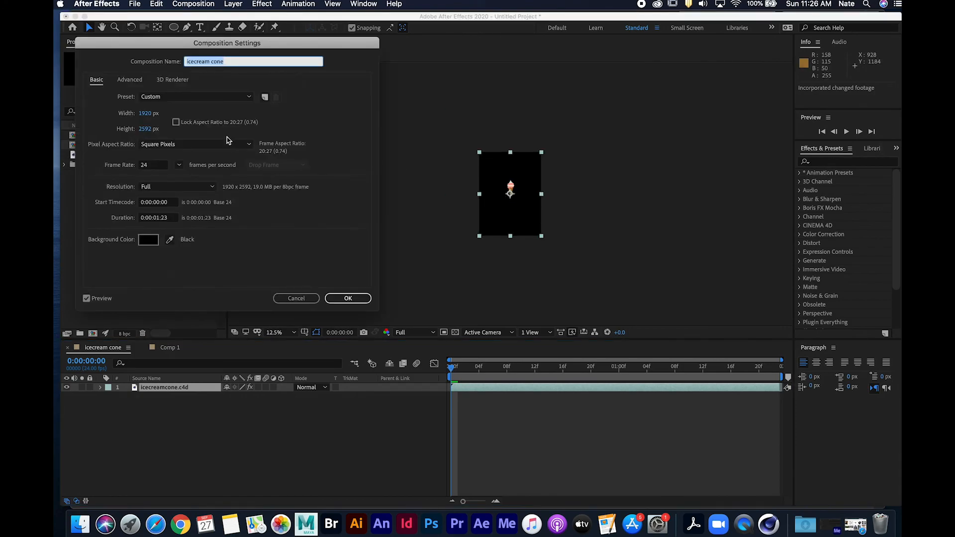
left_click_drag(148, 130, 54, 134)
left_click_drag(142, 133, 62, 129)
left_click(348, 298)
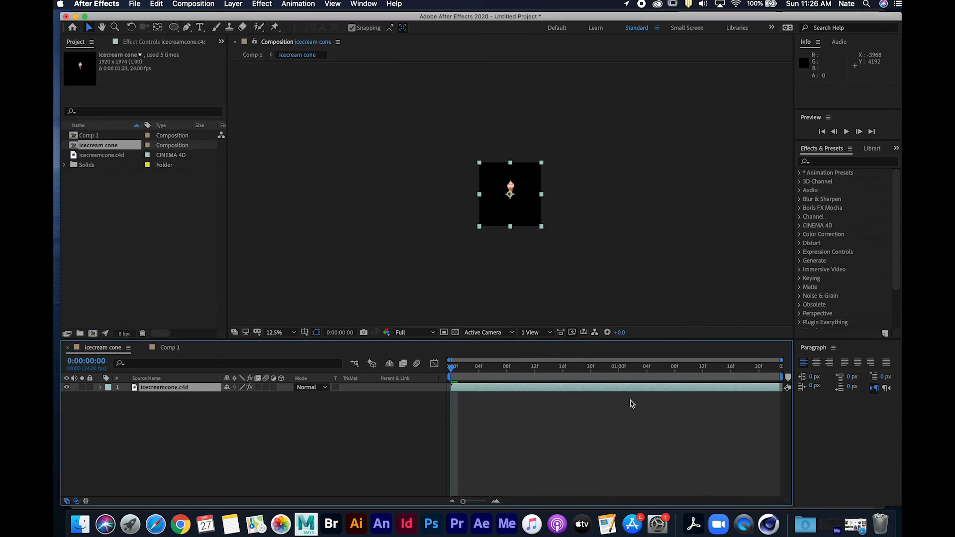
- Preview the cone's rotation in the icecream cone composition to check that it fits inside the frame
key("period")
left_click_drag(495, 377, 420, 387)
left_click(383, 406)
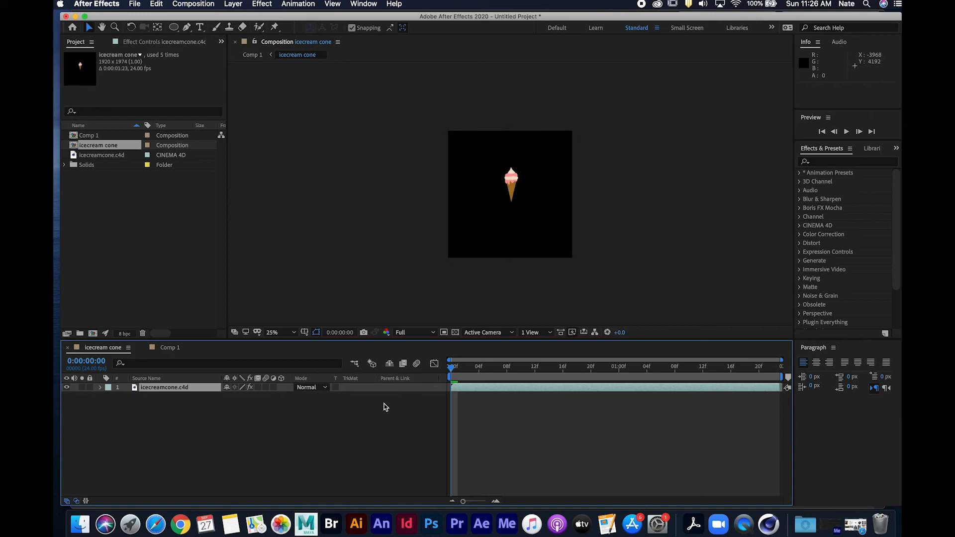
key("space")
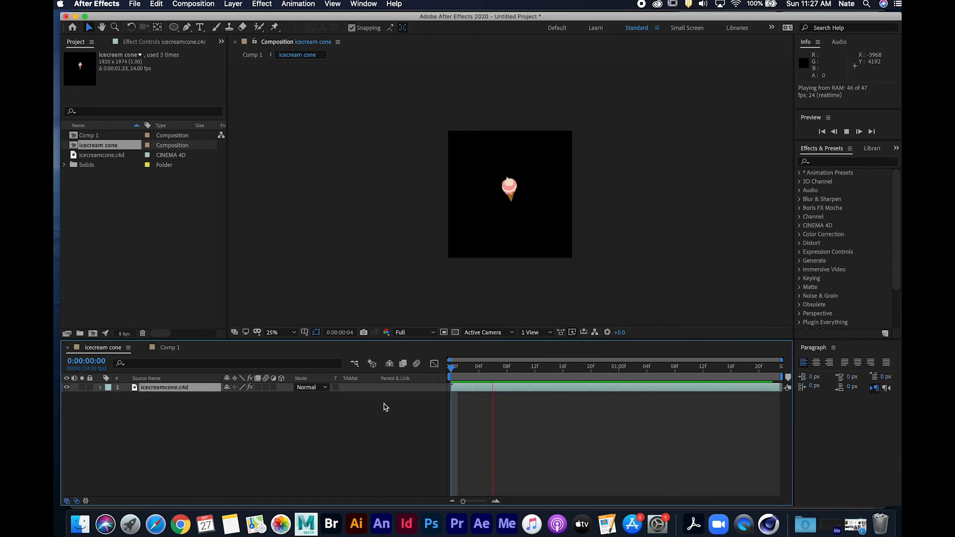
key("space")
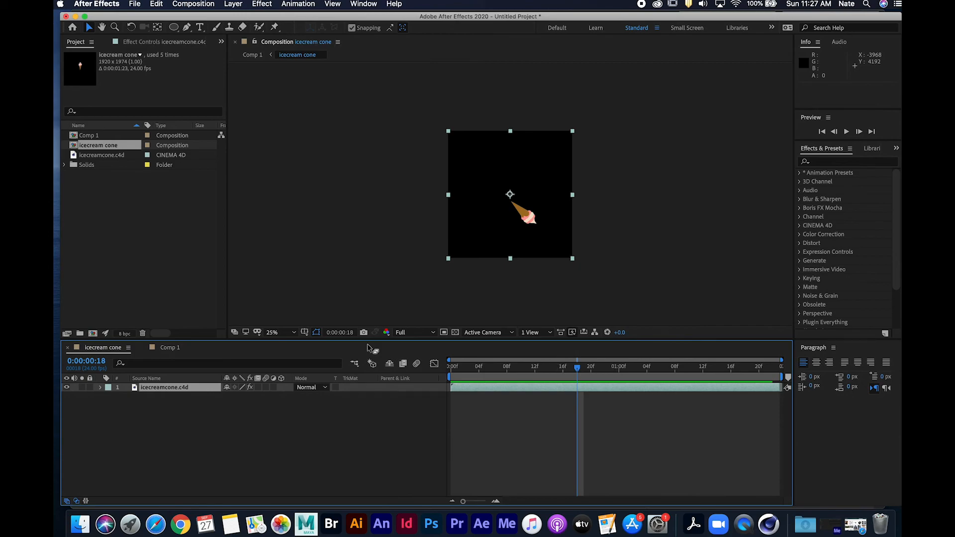
- In Comp 1, select all five icecream cone layers and set their anchor points to 977.0, 1285.3
left_click(169, 347)
left_click_drag(471, 364, 403, 382)
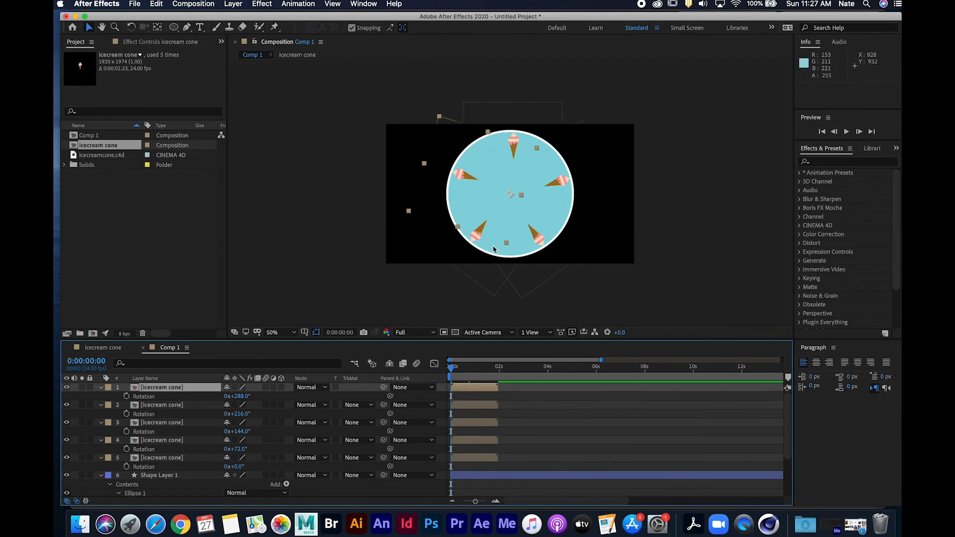
left_click(103, 348)
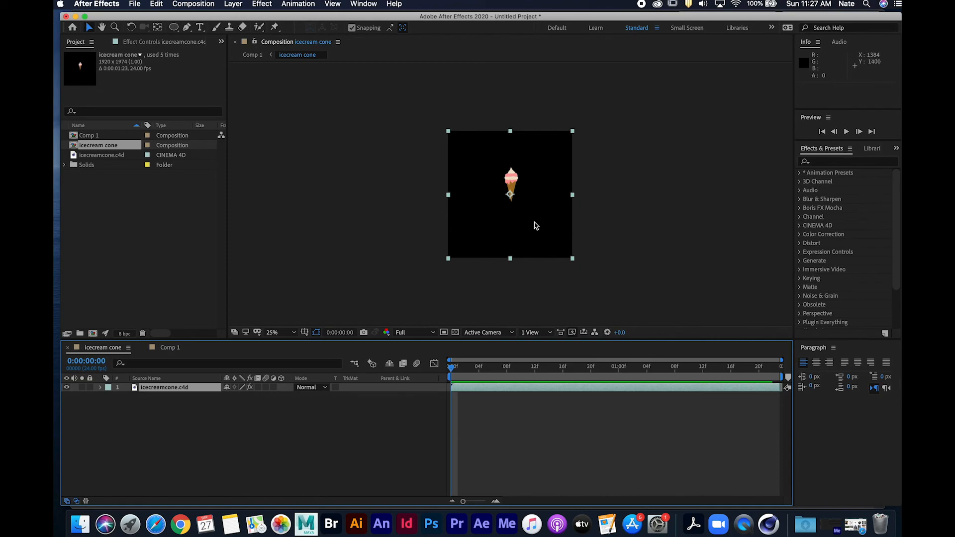
left_click(177, 351)
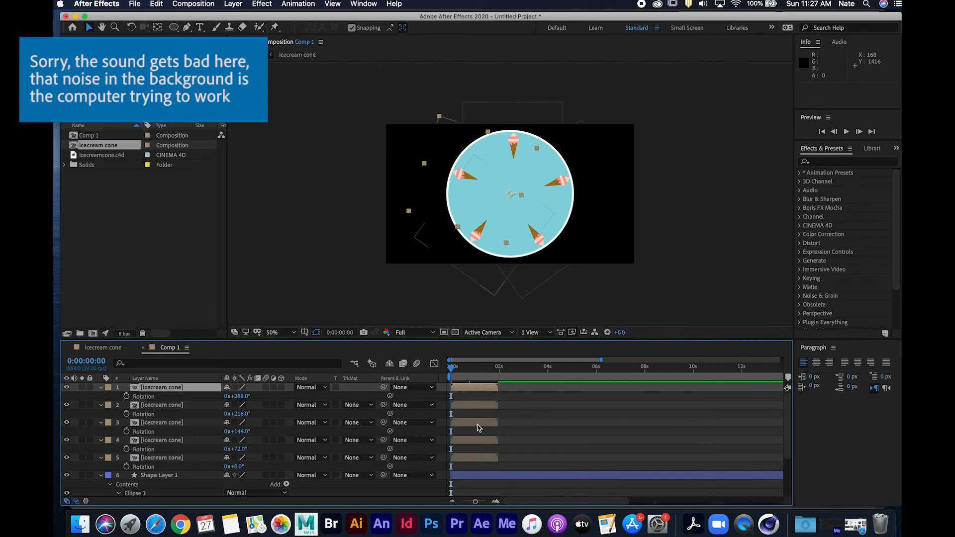
left_click(479, 440)
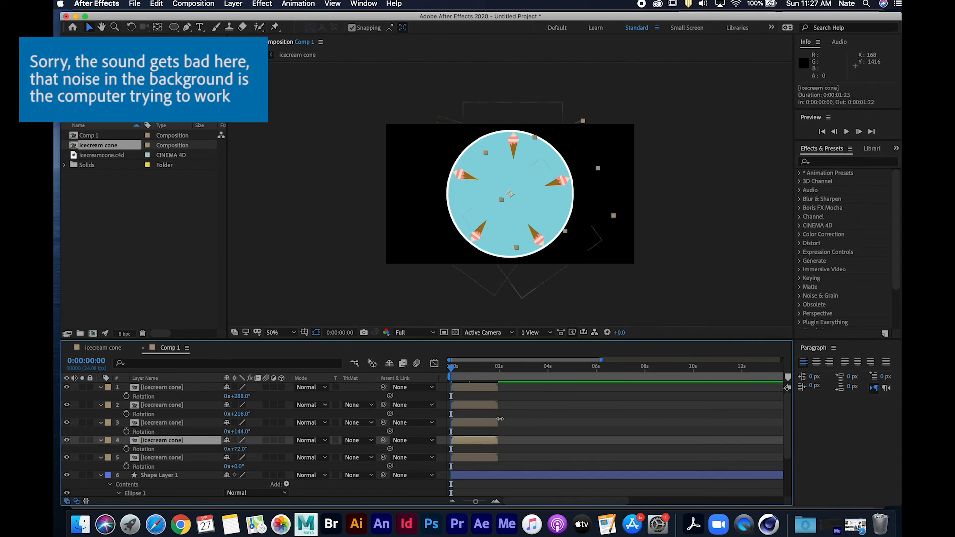
left_click(486, 391, "shift")
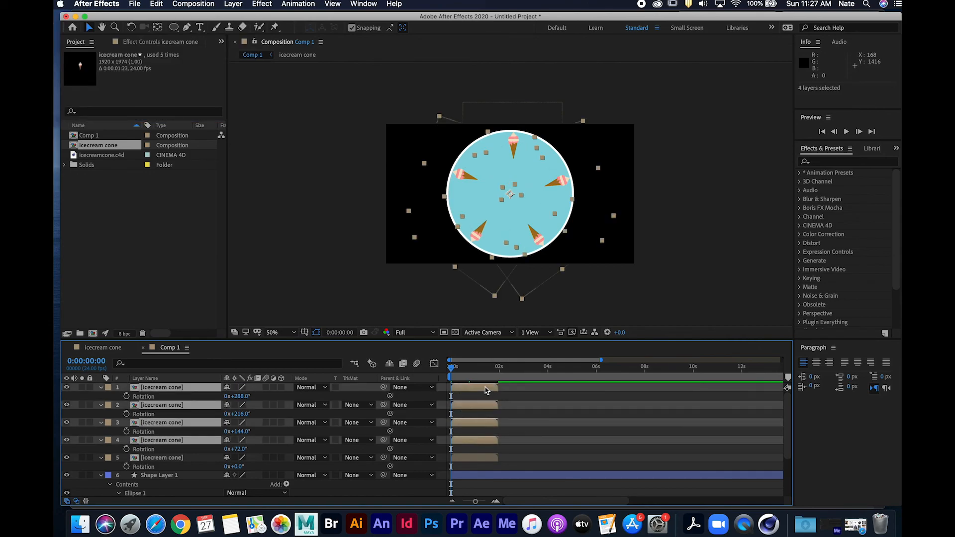
left_click(182, 458, "shift")
key("a")
mouse_move(231, 467)
left_mouse_down()
mouse_move(207, 467)
mouse_move(279, 460)
mouse_move(212, 466)
mouse_move(262, 466)
mouse_move(228, 468)
mouse_move(244, 465)
left_mouse_up()
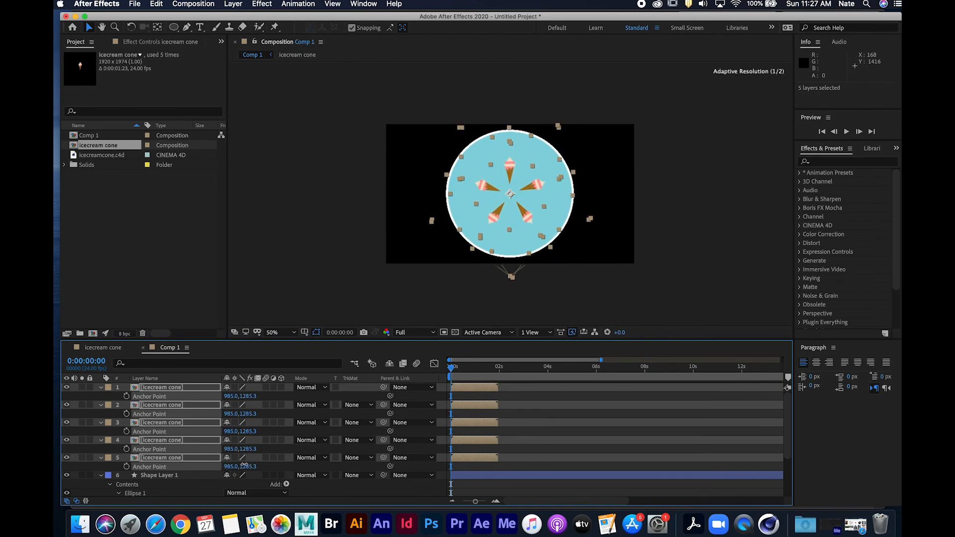
left_click_drag(228, 467, 227, 466)
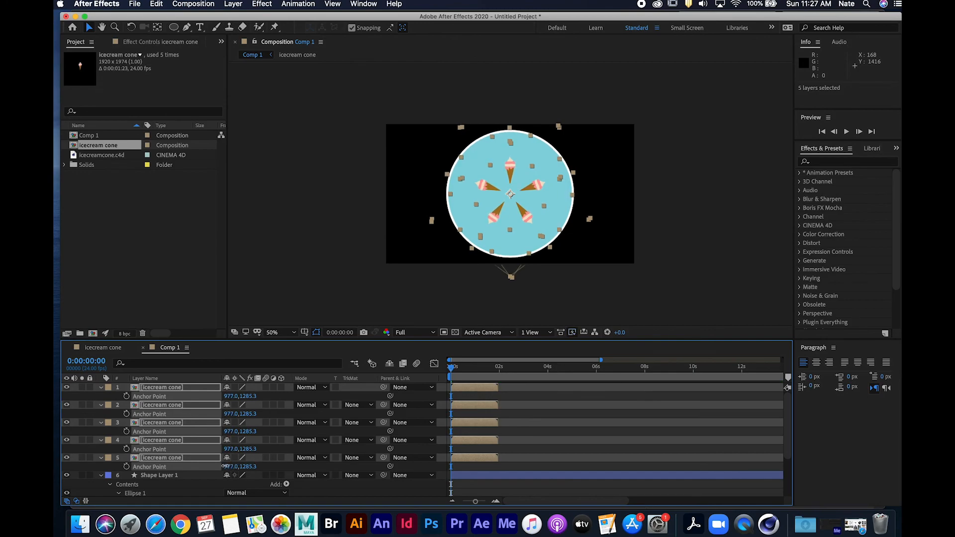
- Scale the five icecream cone layers to 55% and deselect them
key("s")
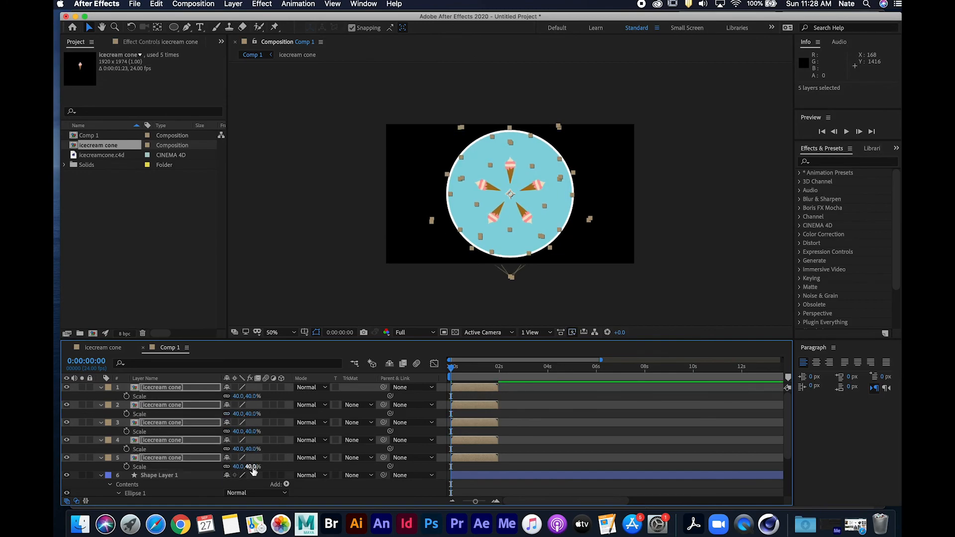
left_click_drag(253, 467, 260, 467)
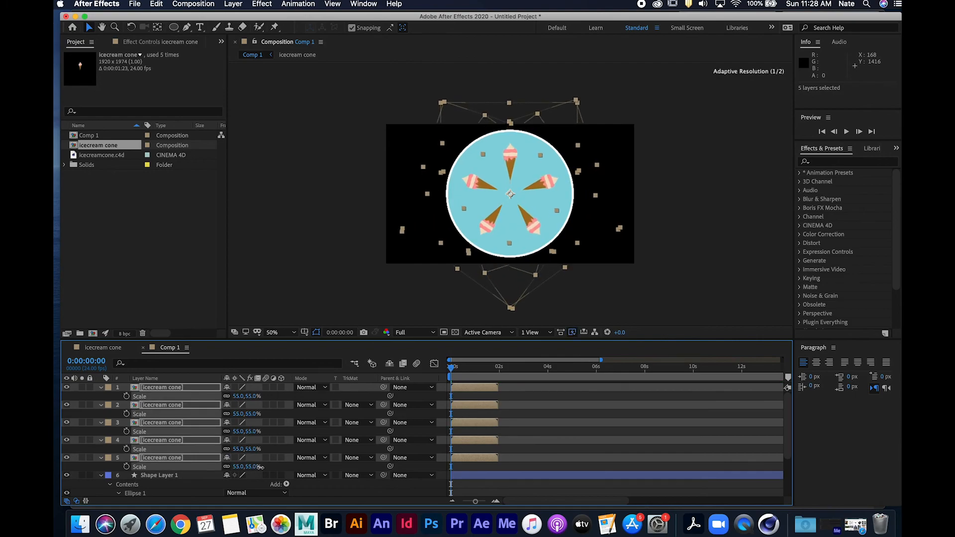
left_click(582, 444)
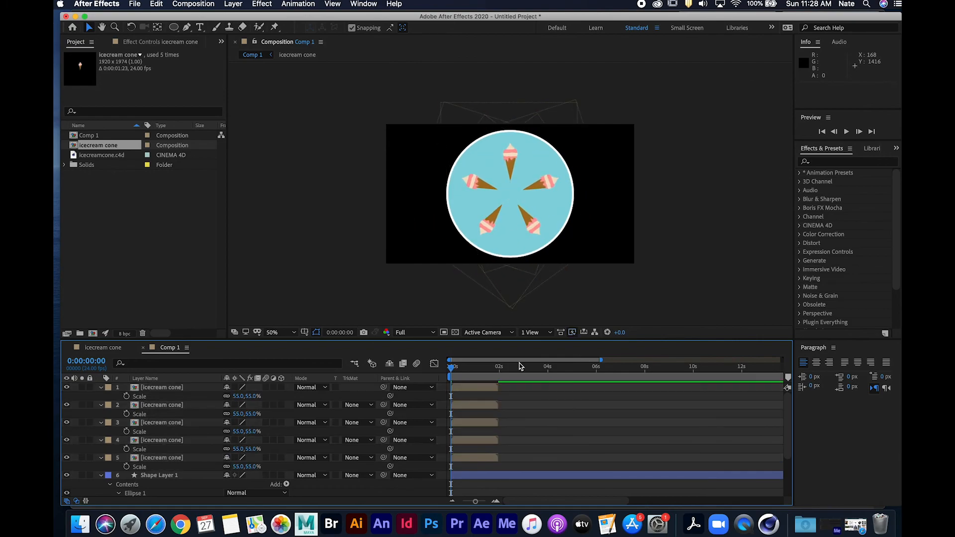
- Preview and scrub through the five cones' rotation in Comp 1, then return to the first frame
key("space")
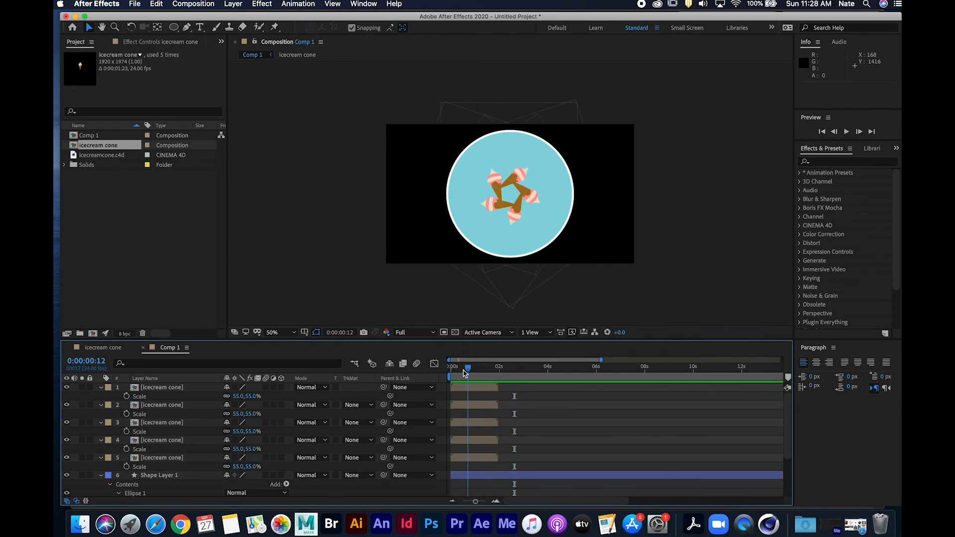
key("space")
key("space")
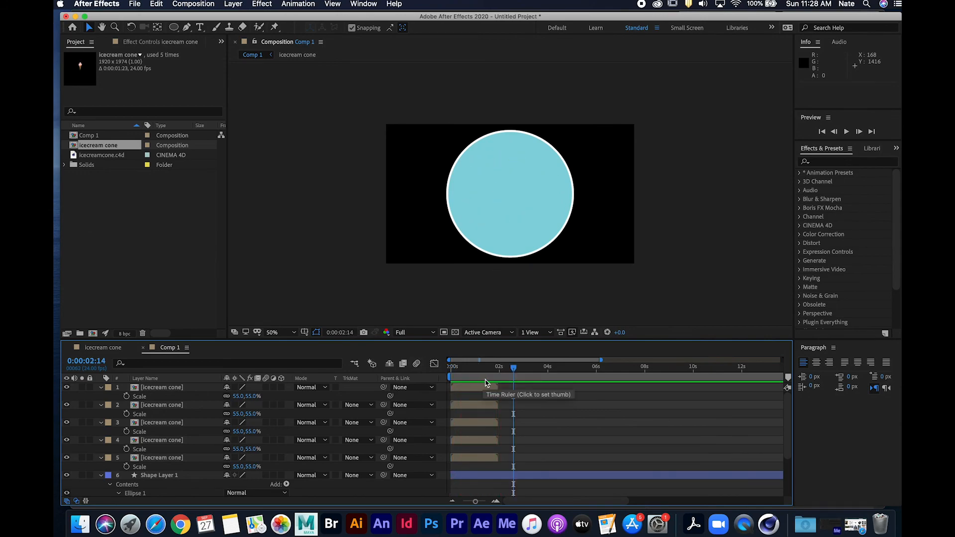
key("space")
key("space")
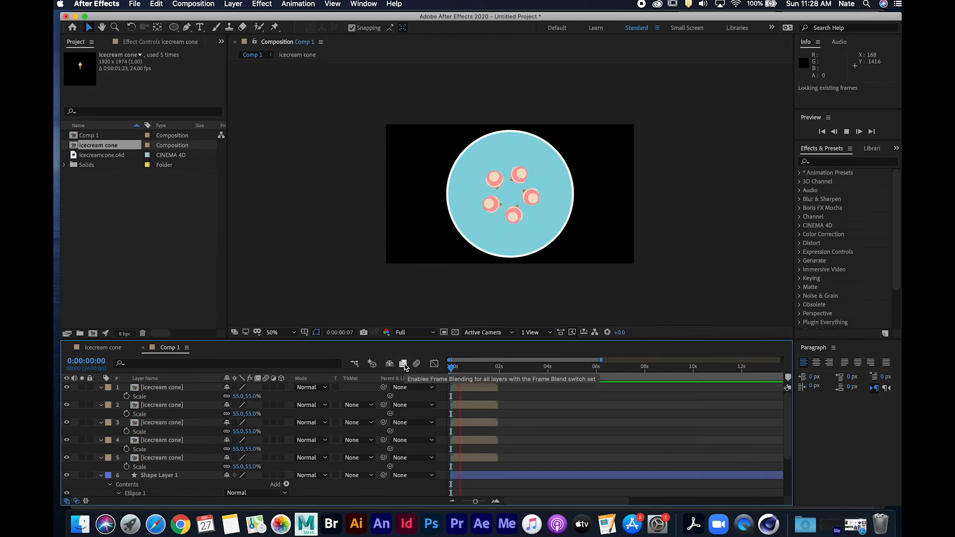
key("space")
left_click_drag(475, 367, 451, 359)
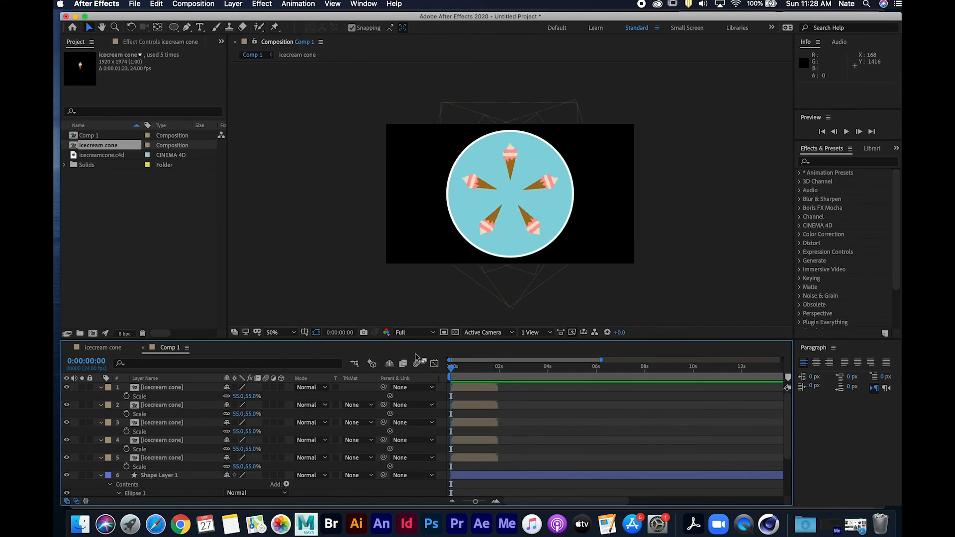
left_click(491, 369)
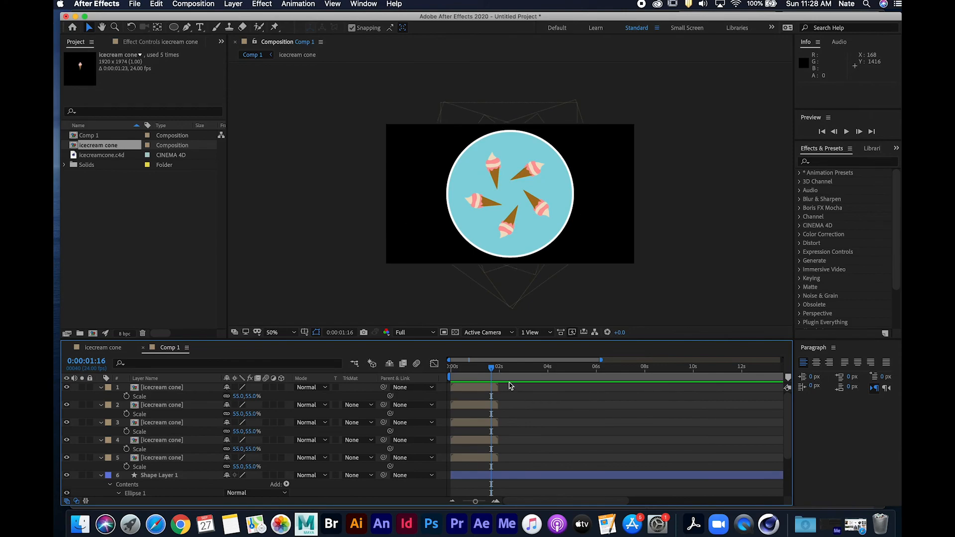
left_click_drag(493, 372, 450, 372)
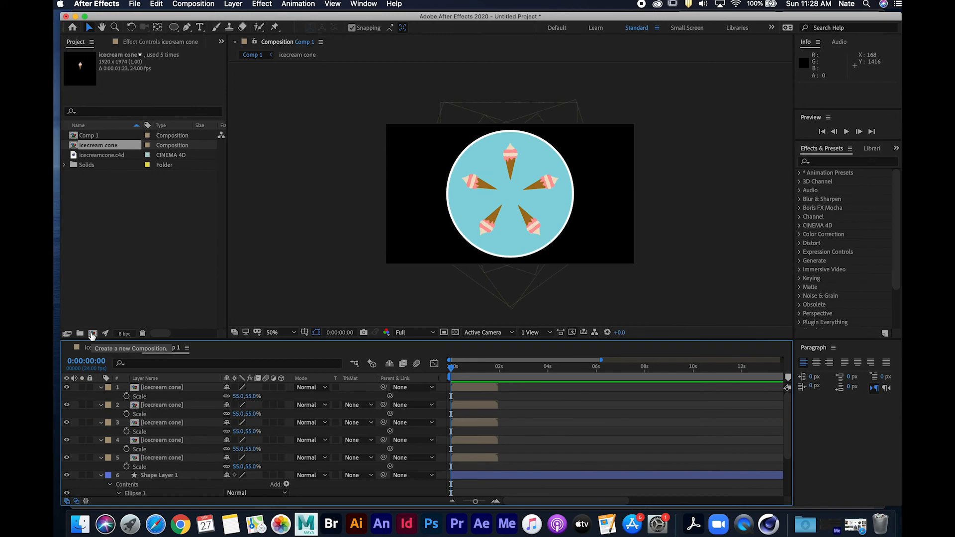
- Create a composition named icecream loop and add the icecream cone composition to it as a layer
left_click(92, 333)
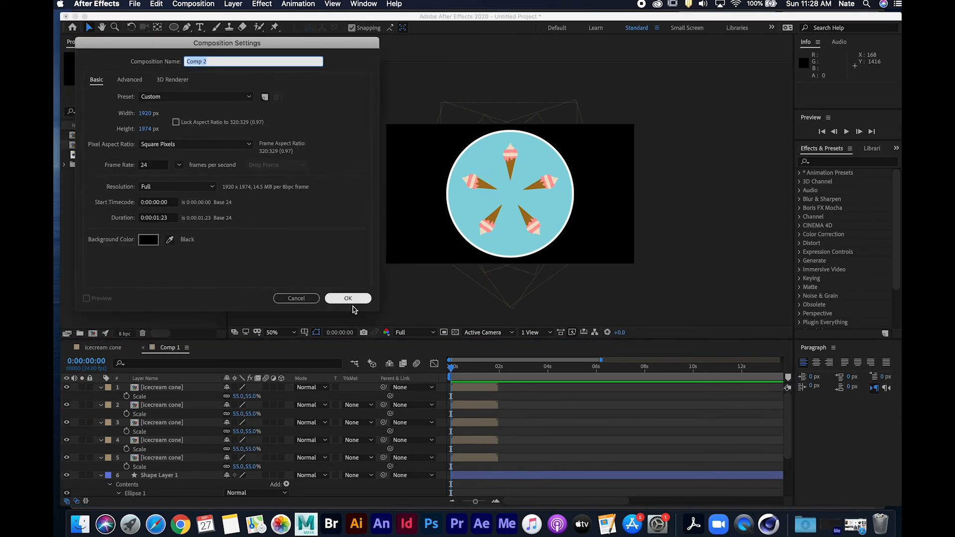
type("icecream loop")
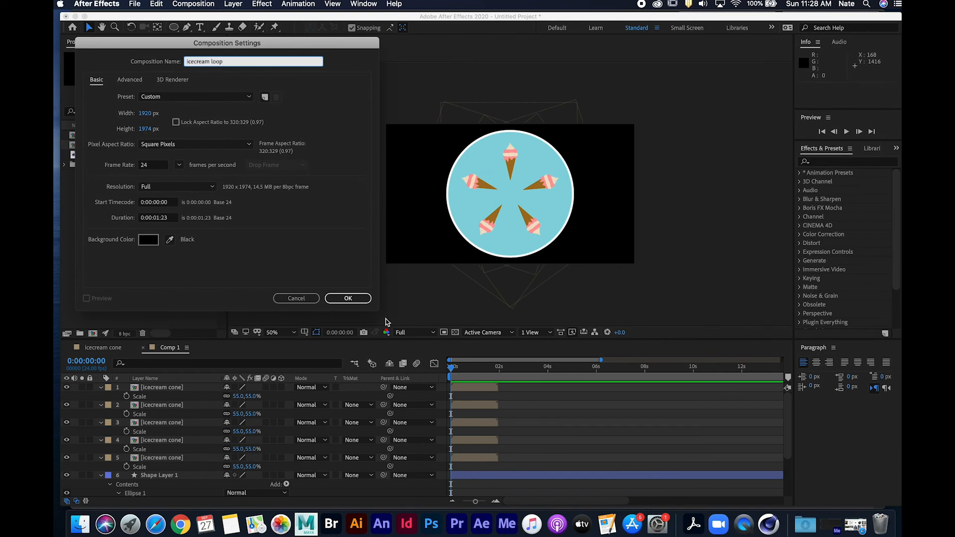
left_click(355, 298)
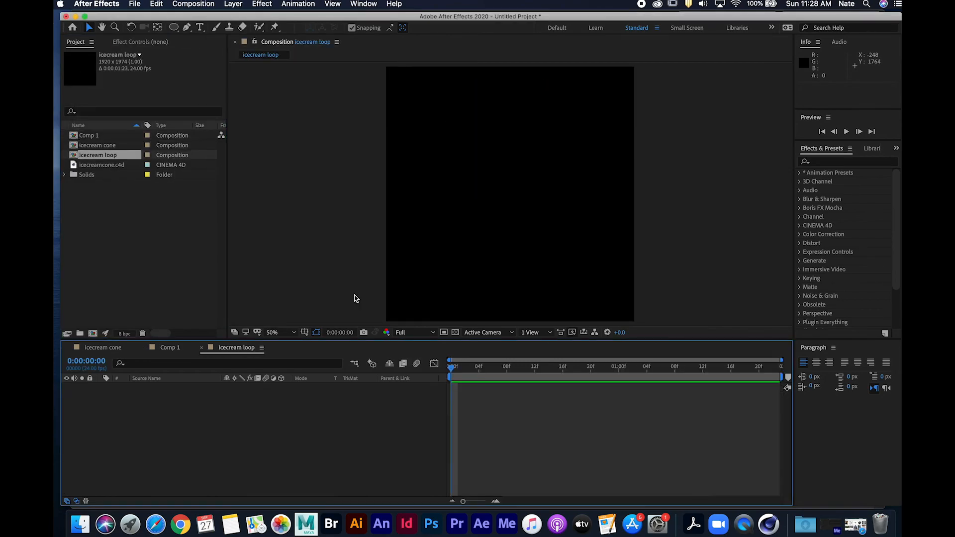
left_click(108, 145)
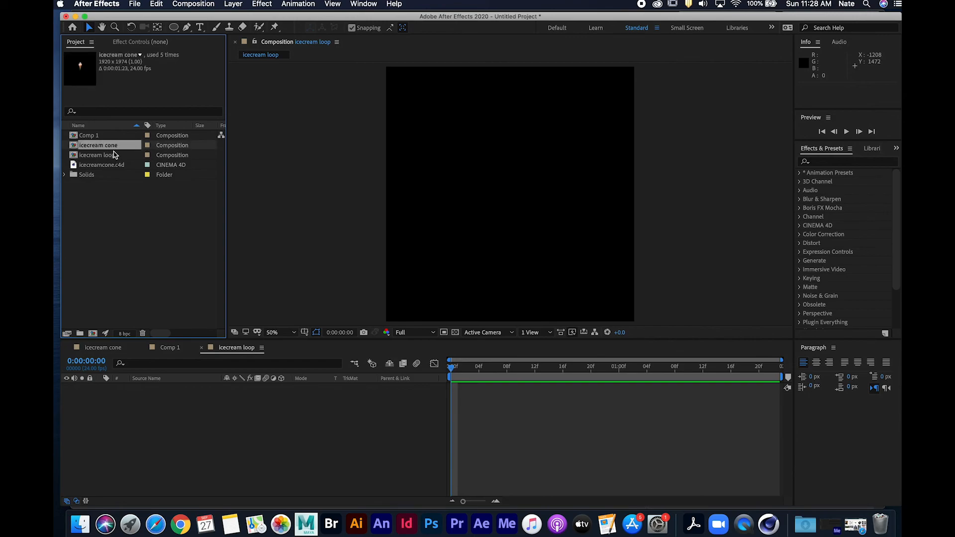
left_click_drag(114, 150, 171, 431)
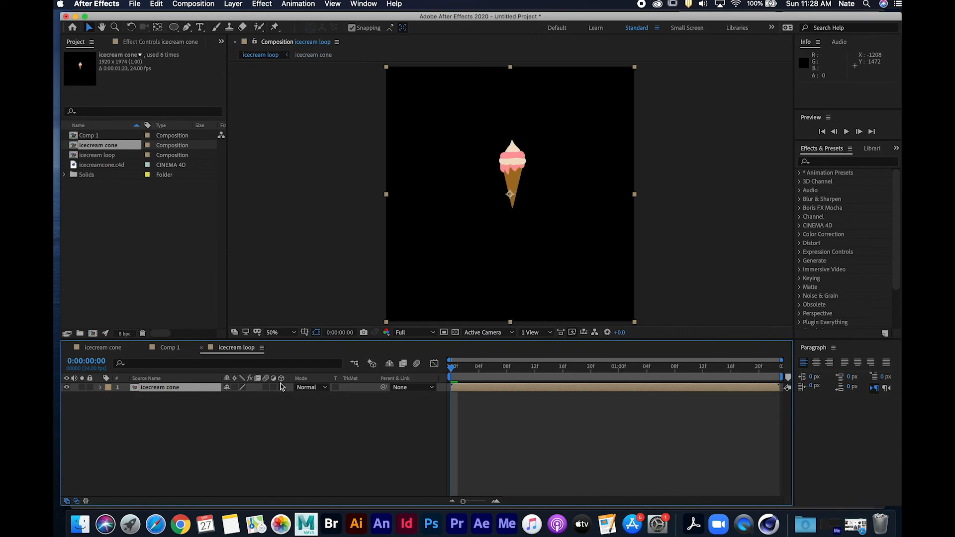
- Set the icecream loop composition's duration to 0:00:10:00 in its composition settings
key("super+k")
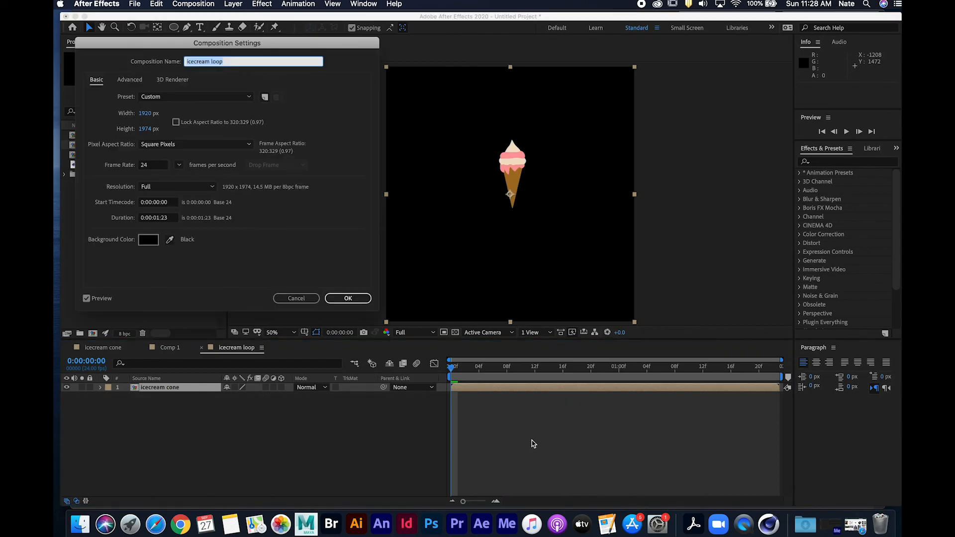
left_click(159, 219)
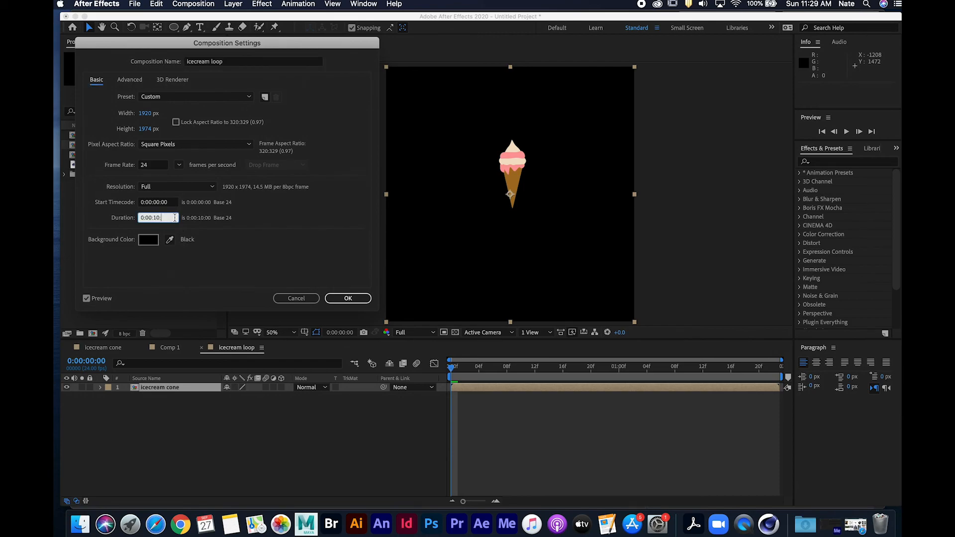
left_click(347, 299)
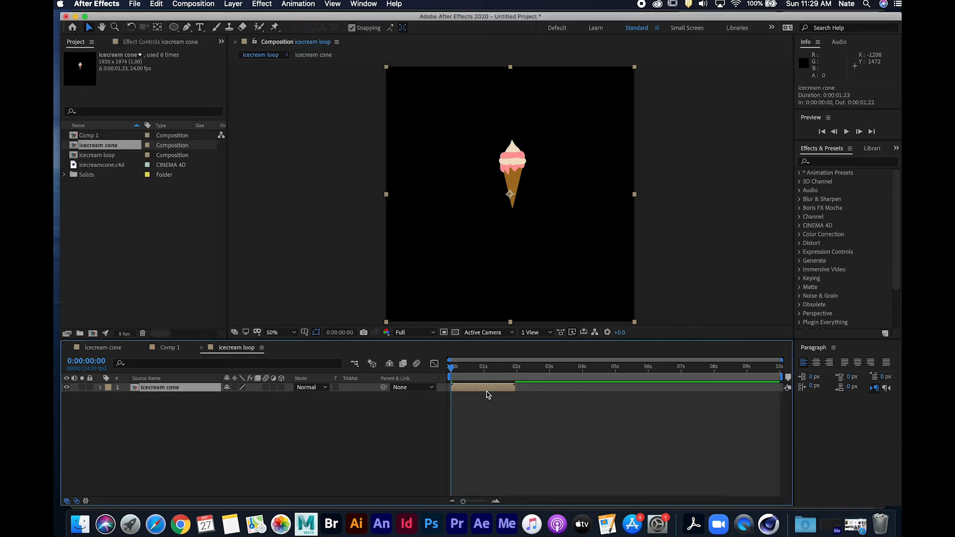
- Duplicate the icecream cone layer five times in the icecream loop composition
key("super+d")
key("super+d")
key("super+d")
key("super+d")
key("super+d")
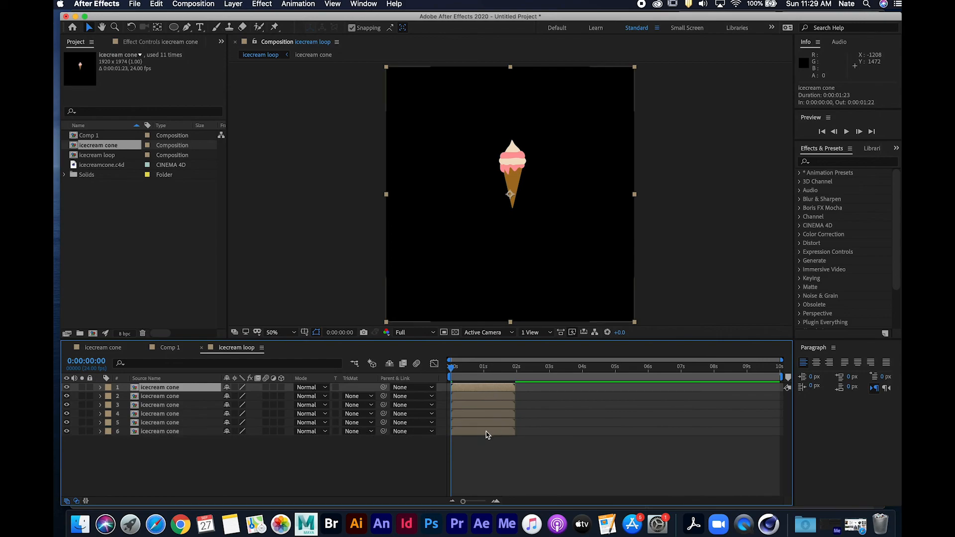
- Arrange all six icecream cone layers end to end with Sequence Layers and check the first junction at 0:00:01:23
key("super+a")
right_click(486, 434)
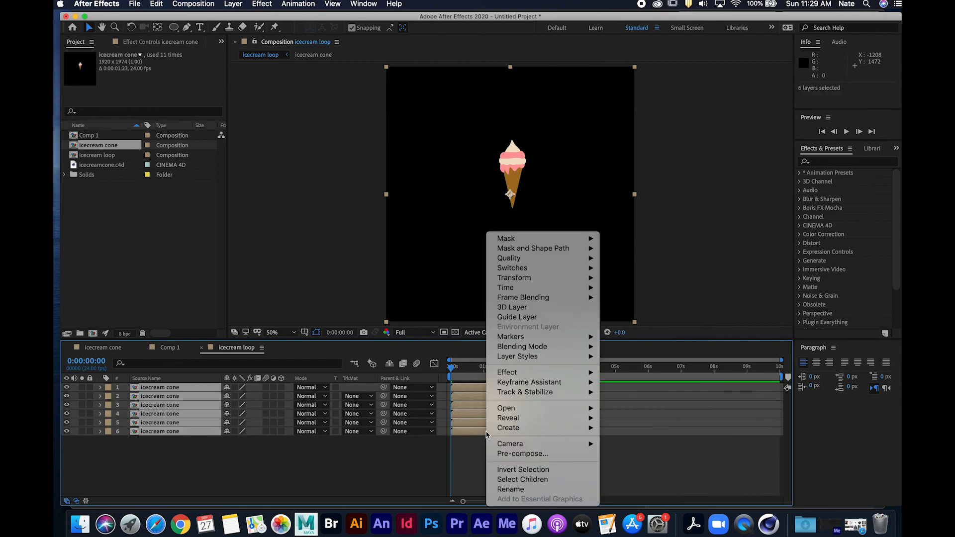
mouse_move(529, 382)
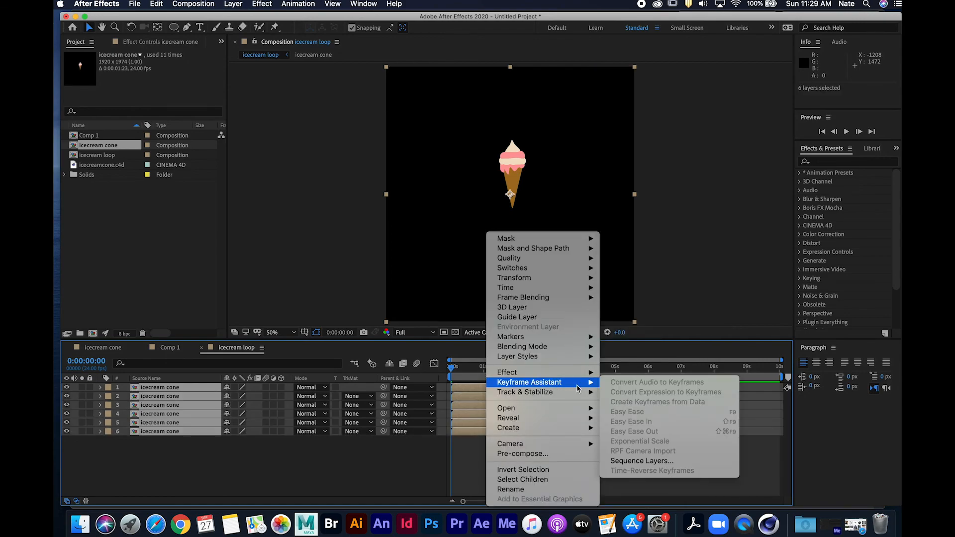
left_click(657, 461)
left_click(211, 136)
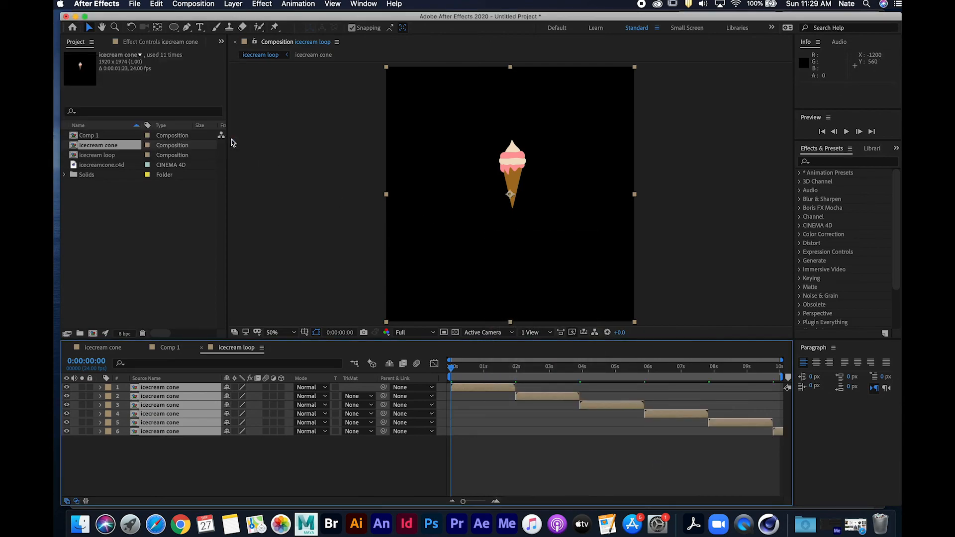
left_click_drag(519, 373, 516, 372)
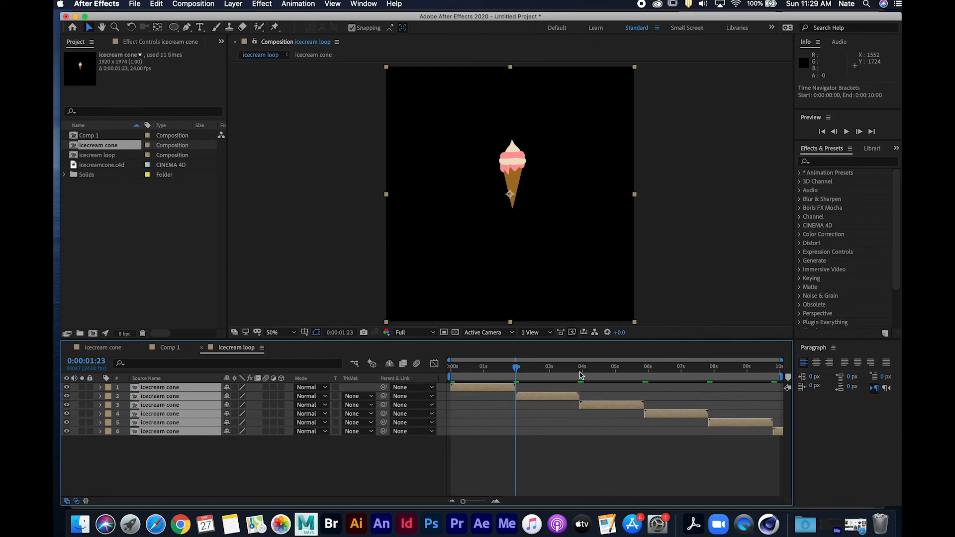
- In Comp 1, replace the topmost icecream cone layer with icecream loop and extend its out point to 0:00:09:23
left_click(179, 347)
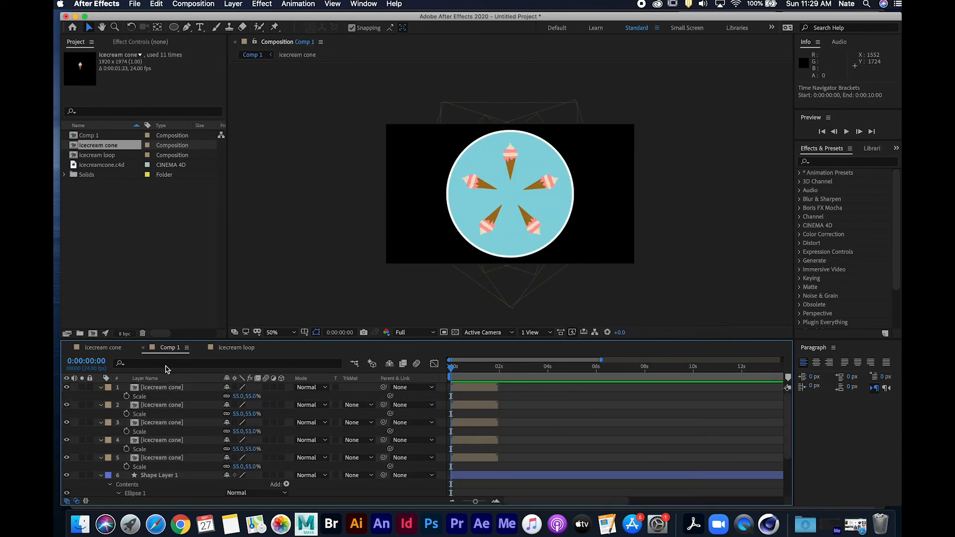
left_click(113, 148)
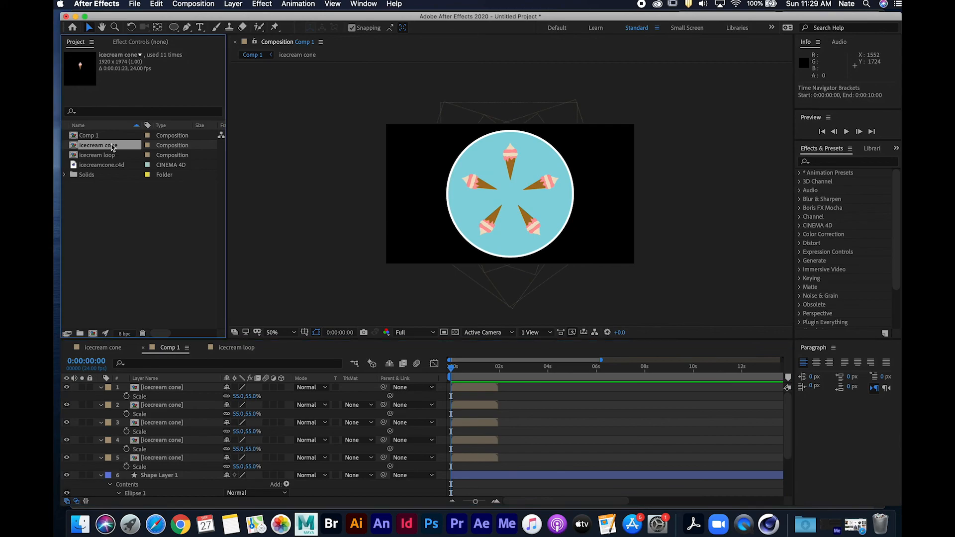
left_click(133, 202)
left_click(115, 157)
mouse_move(116, 158)
left_mouse_down()
mouse_move(145, 299)
mouse_move(181, 392)
mouse_move(120, 156)
left_mouse_up()
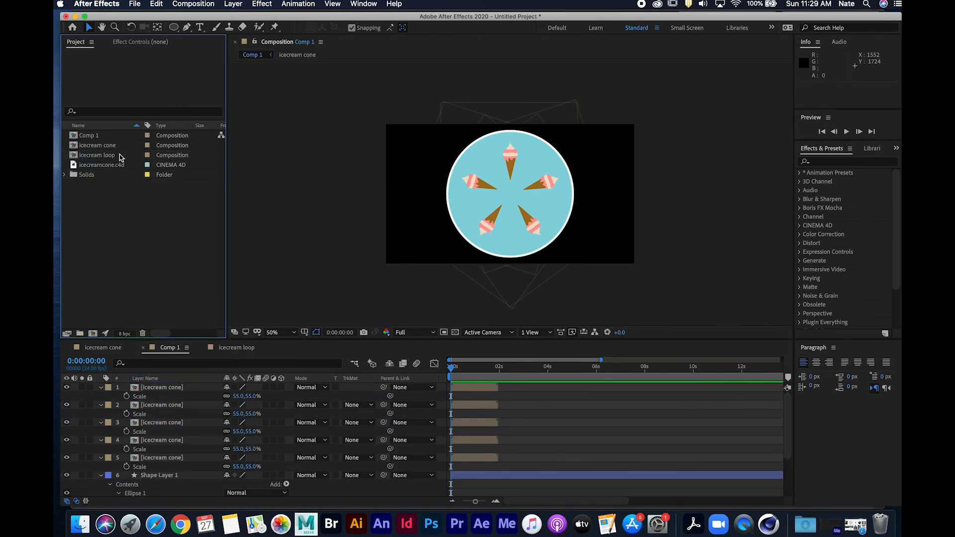
left_click(117, 156)
right_click(118, 157)
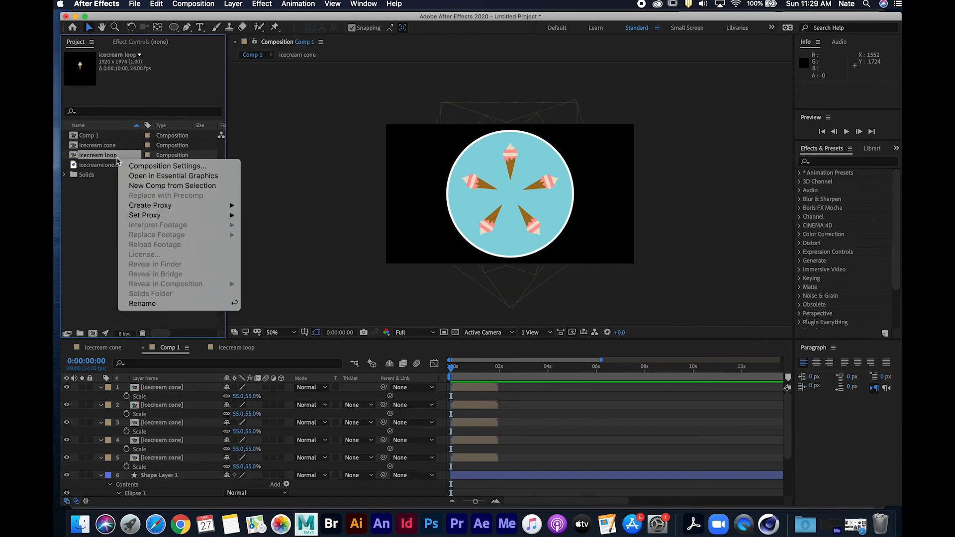
left_click(95, 237)
left_click(184, 390)
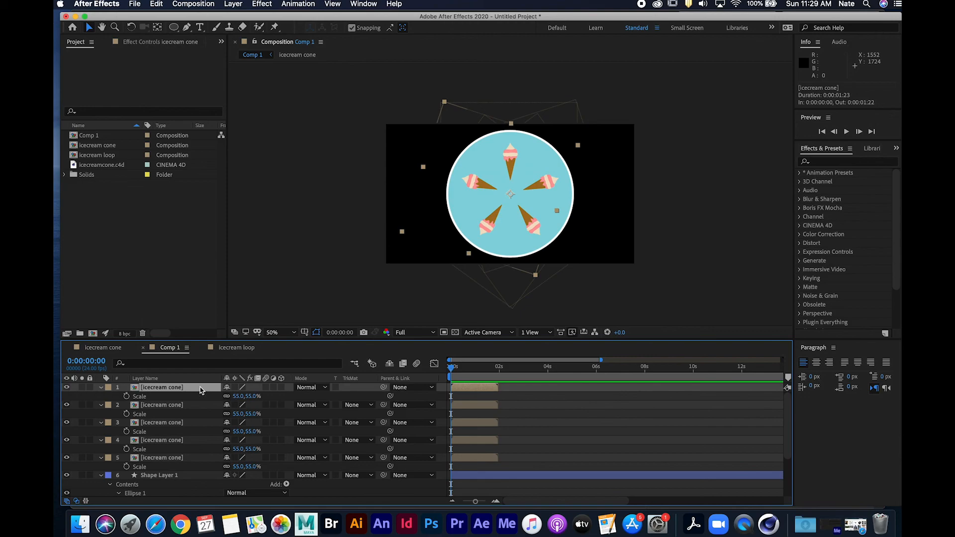
left_click_drag(109, 158, 193, 391, "alt")
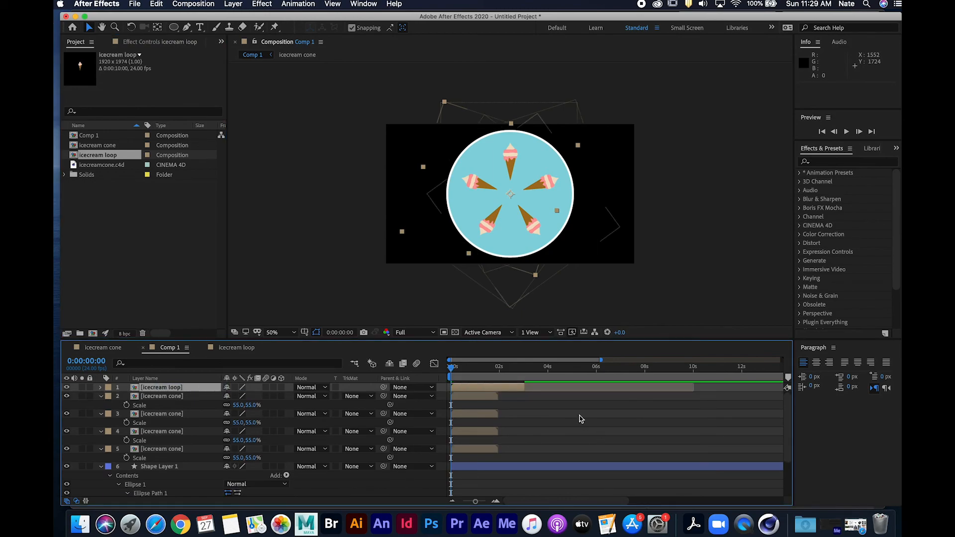
left_click_drag(524, 388, 693, 388)
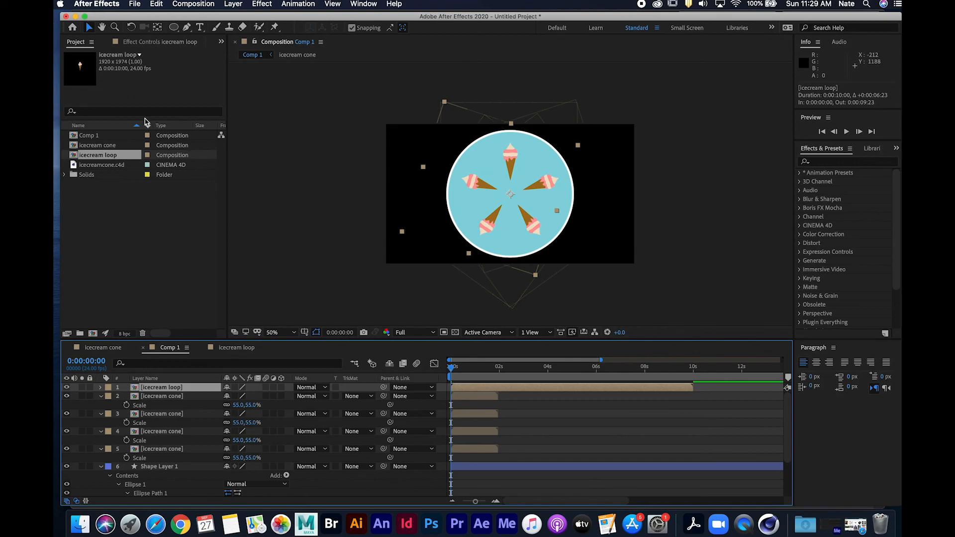
- Replace the remaining four icecream cone layers with icecream loop and extend their out points to 0:00:09:23
left_click(193, 397)
left_click(188, 449, "shift")
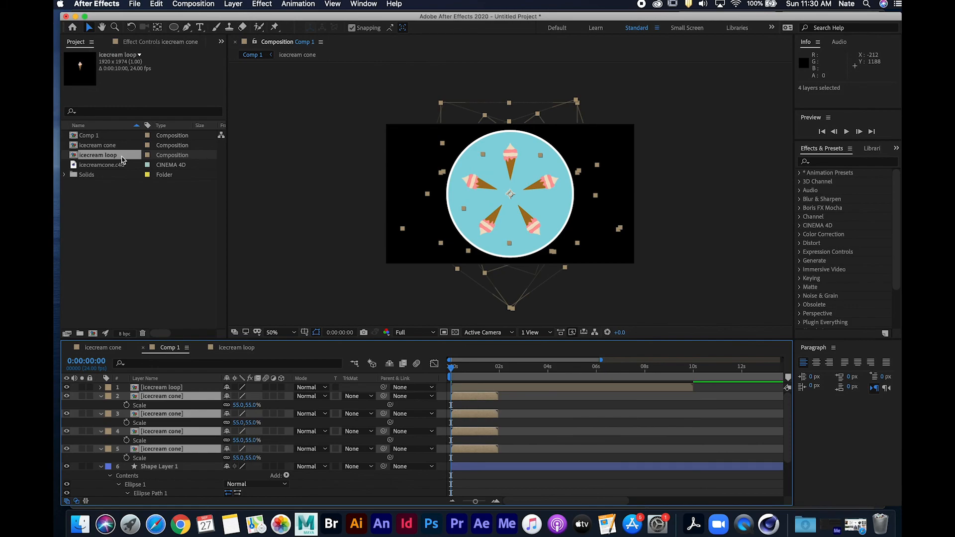
left_click_drag(122, 160, 194, 400, "alt")
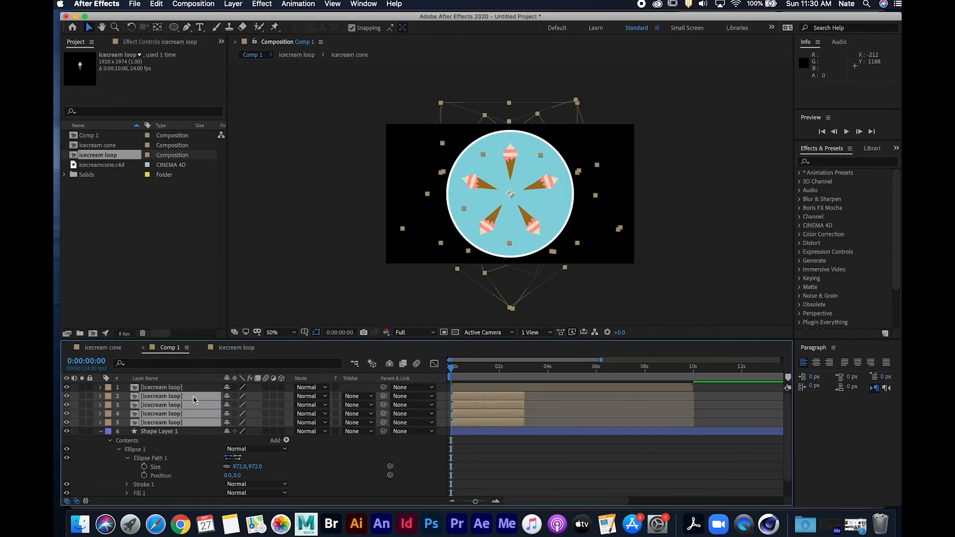
left_click_drag(521, 398, 693, 401)
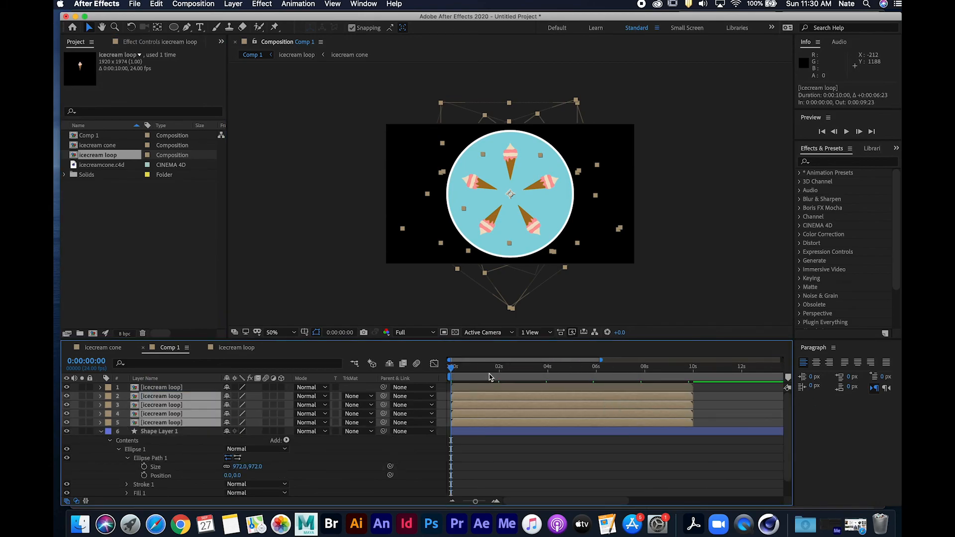
- Preview the looping cones in Comp 1 and scrub to a mid-rotation frame to inspect them
key("space")
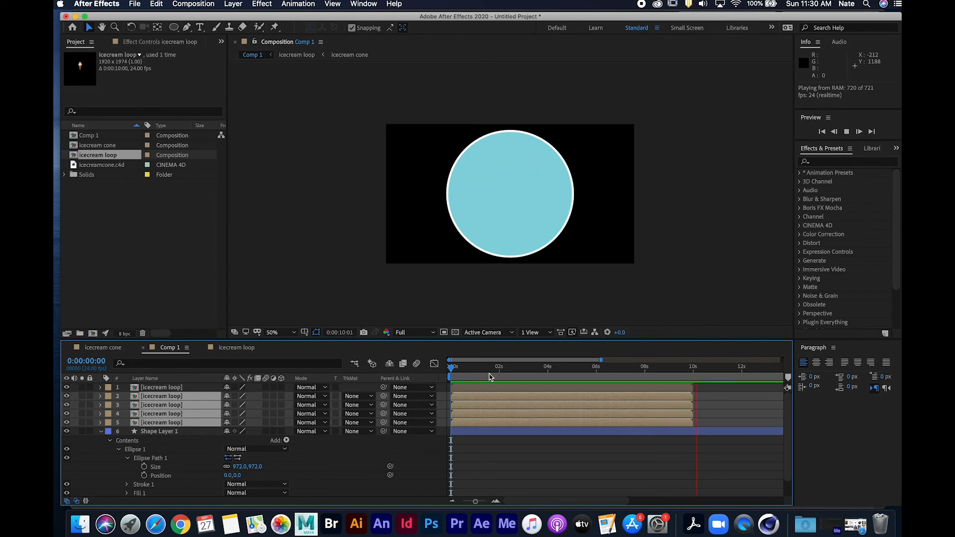
key("space")
left_click_drag(562, 382, 590, 367)
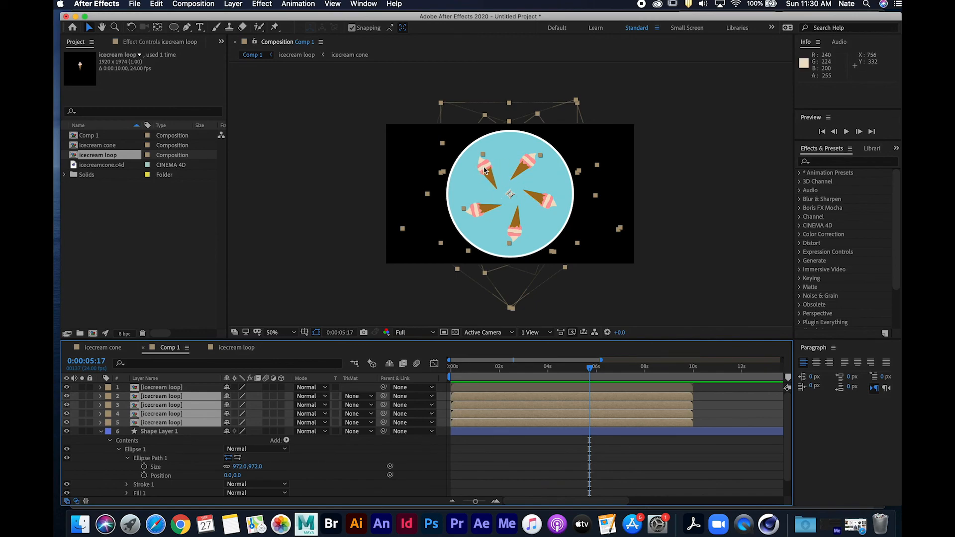
left_click(768, 527)
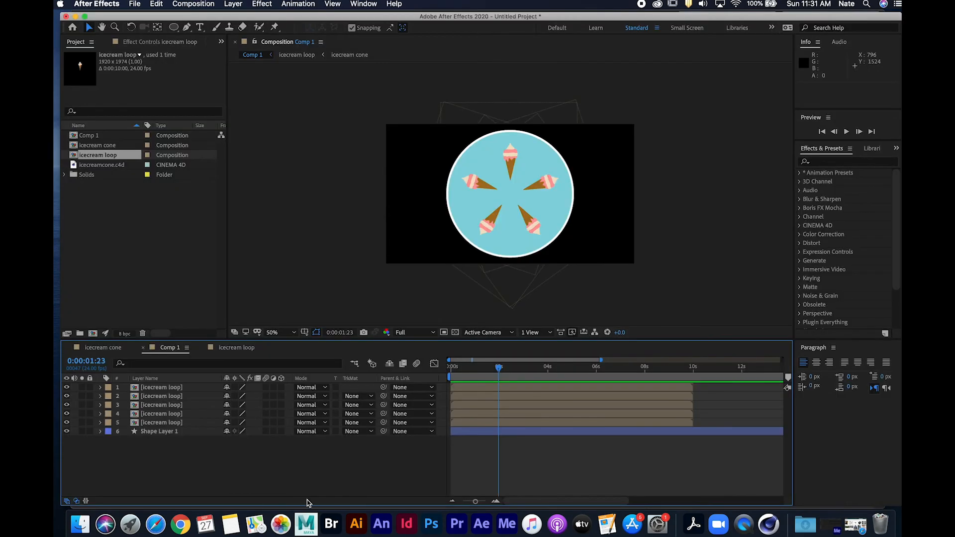
- Duplicate Shape Layer 1 in Comp 1 and move the copy to the top of the layer stack
right_click(280, 457)
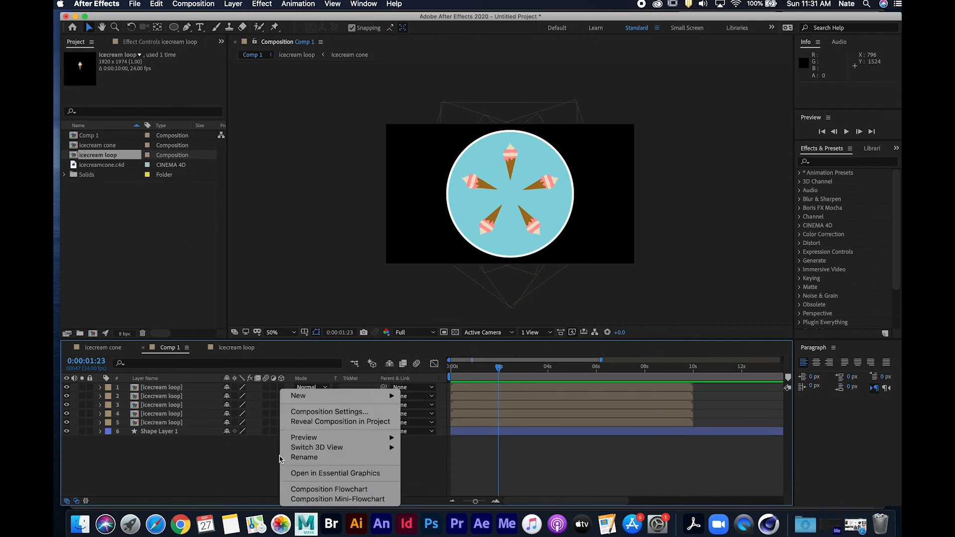
left_click(235, 452)
left_click(182, 432)
key("super+d")
left_click_drag(182, 433, 184, 386)
- Scale the duplicated circle, Shape Layer 2, to 15% and move it to the large circle's lower-left edge, about 696, 1060
key("s")
left_click_drag(247, 396, 209, 394)
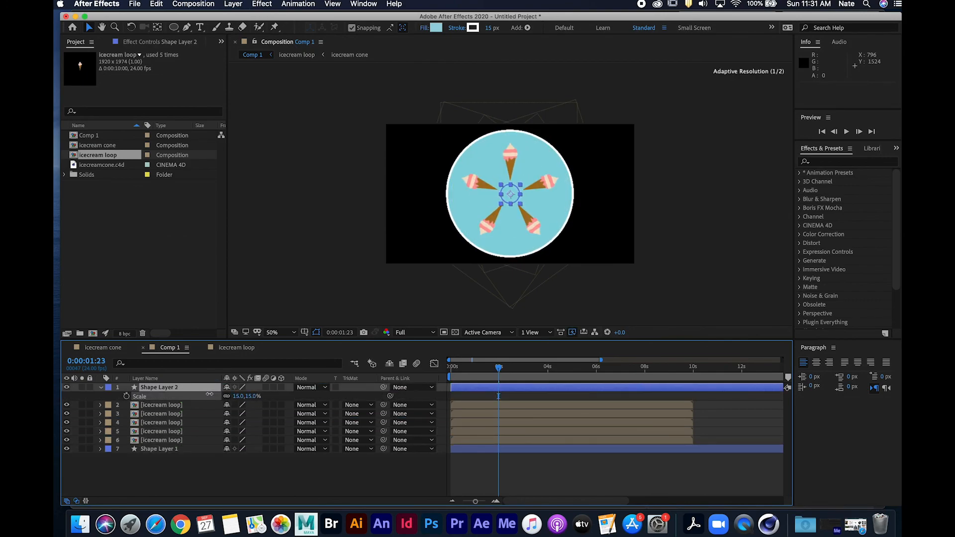
left_click_drag(505, 204, 476, 271)
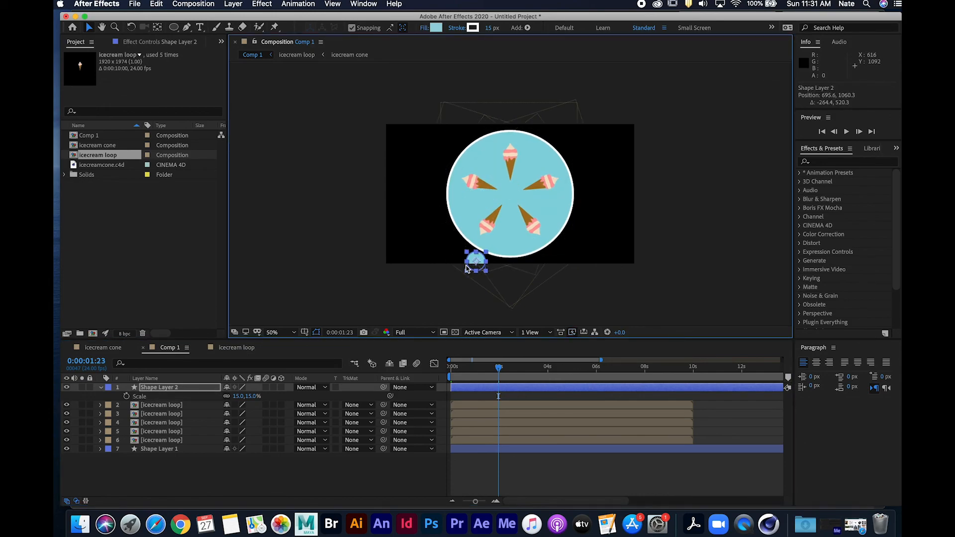
- Change Shape Layer 2's fill to light purple EAC5FB and turn off snapping
left_click(436, 29)
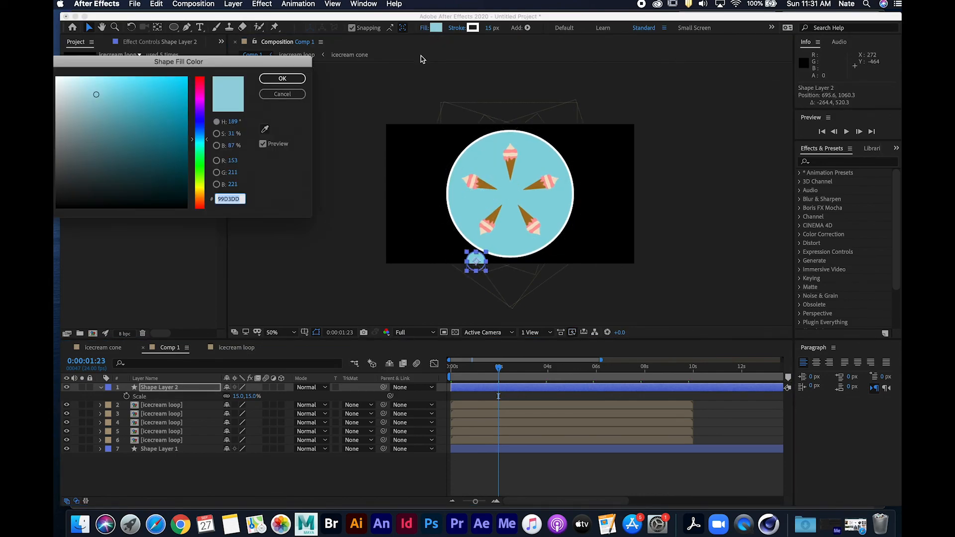
left_click(198, 106)
left_click_drag(140, 97, 83, 79)
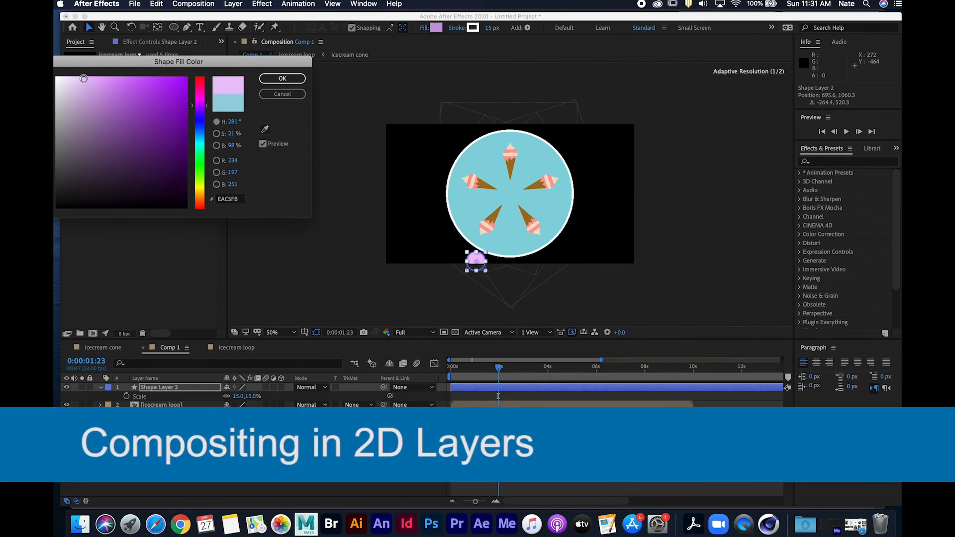
left_click(282, 79)
left_click(360, 26)
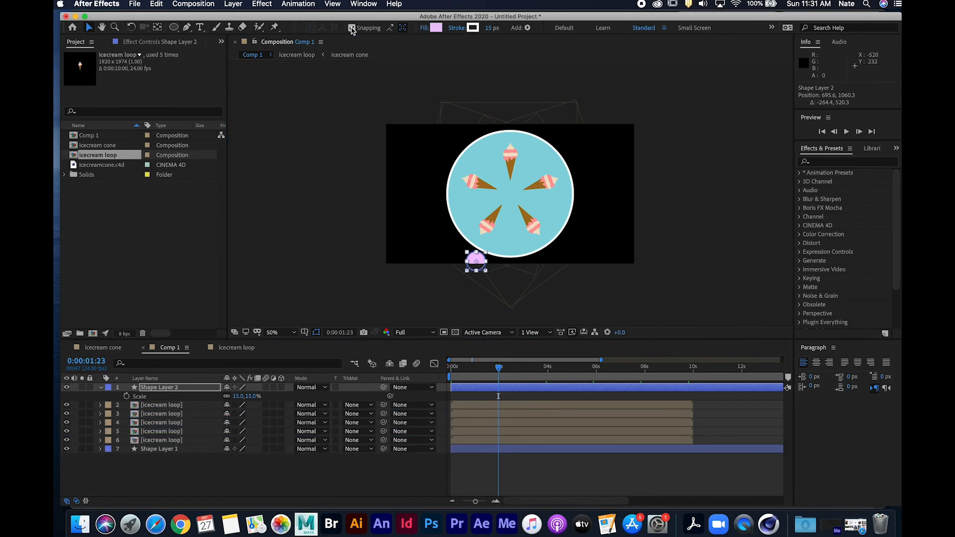
- Keyframe Shape Layer 2's position from its current spot at 0:00:01:08 to above the frame, 699.6, -207.7, at 0:00:01:21
left_click_drag(493, 375, 483, 376)
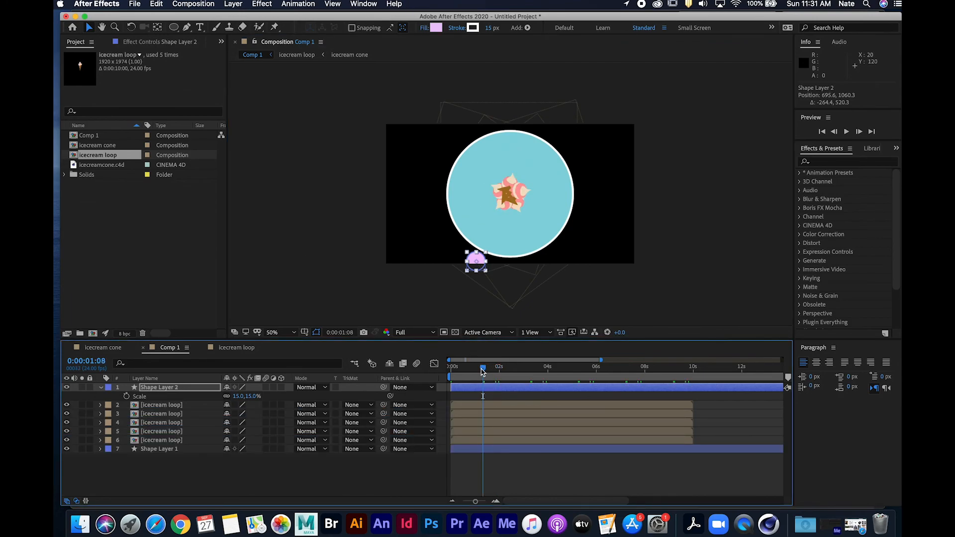
key("p")
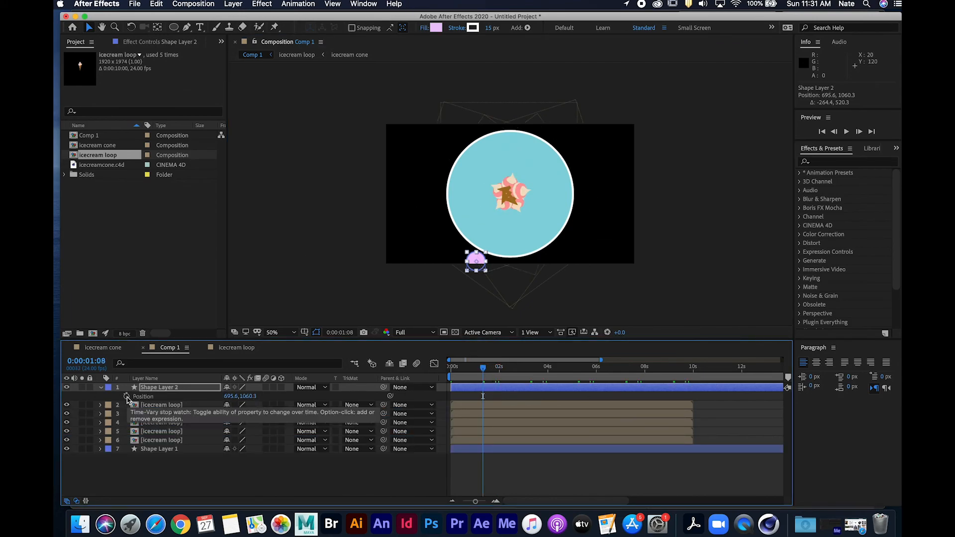
left_click(122, 397)
left_click(127, 396)
left_click(521, 382)
left_click_drag(477, 260, 478, 97)
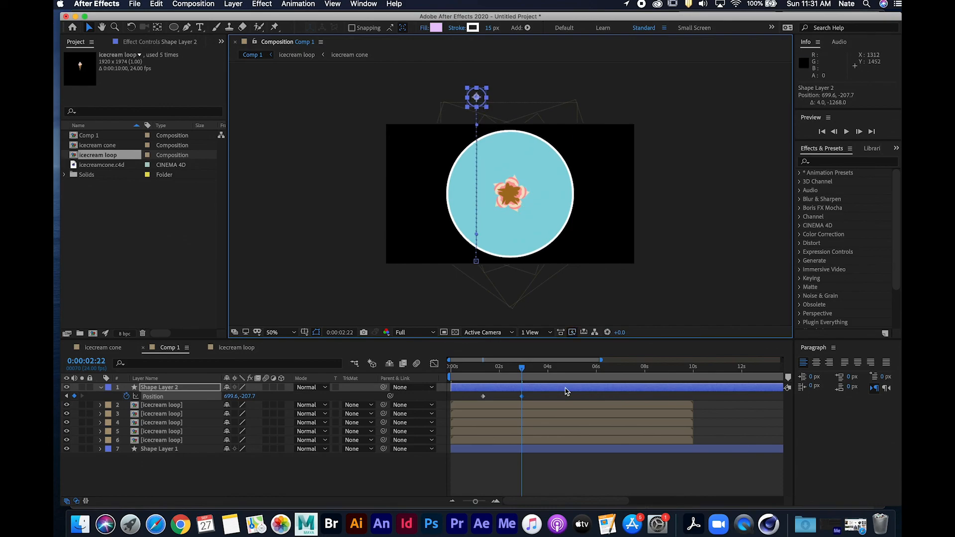
left_click_drag(521, 399, 496, 396)
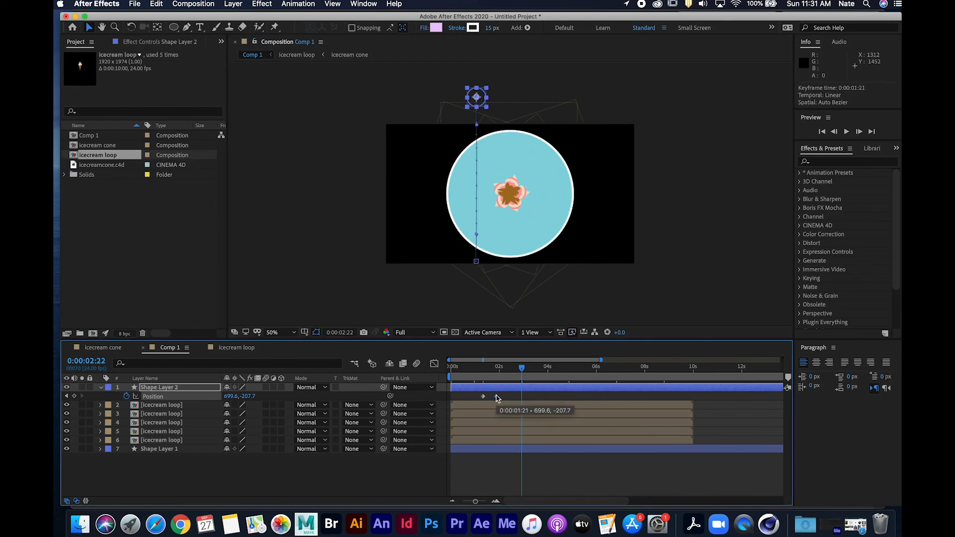
- Duplicate the animated Shape Layer 2 three times
left_click(516, 392)
key("super+d")
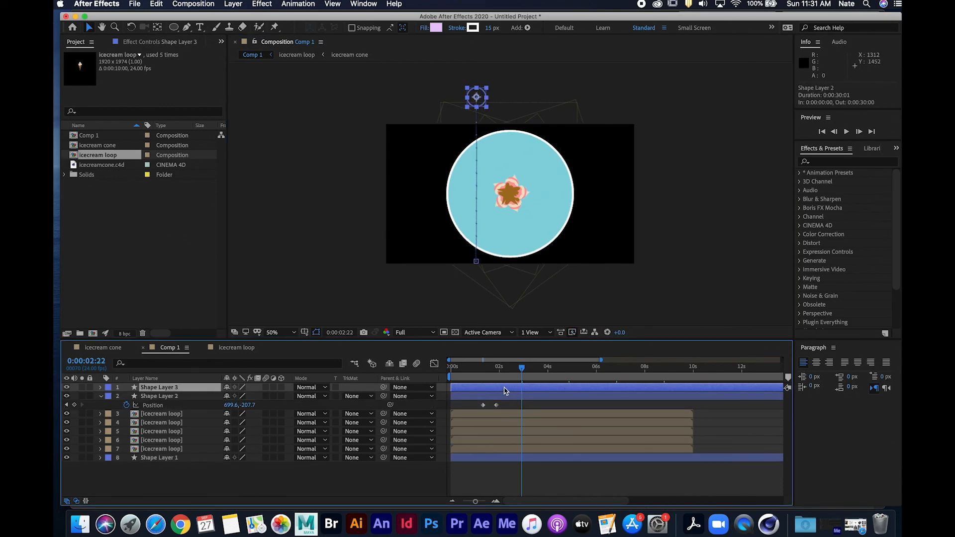
key("super+d")
key("super+d")
- Shift both position keyframes of Shape Layer 5 together so that its X position is 1411.6 at 0:00:01:08
left_click(506, 400)
left_click(523, 390)
key("p")
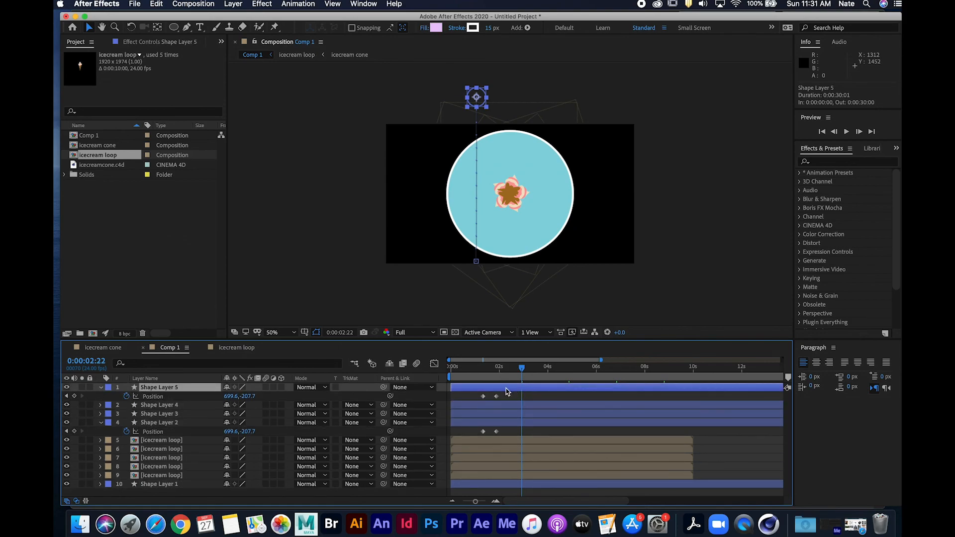
left_click(482, 372)
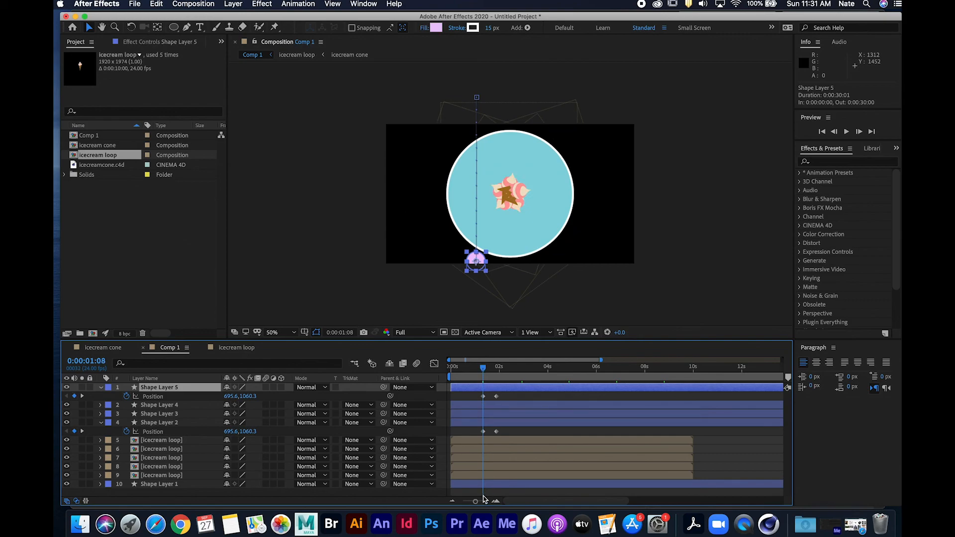
left_click_drag(476, 502, 481, 502)
left_click_drag(584, 393, 514, 399)
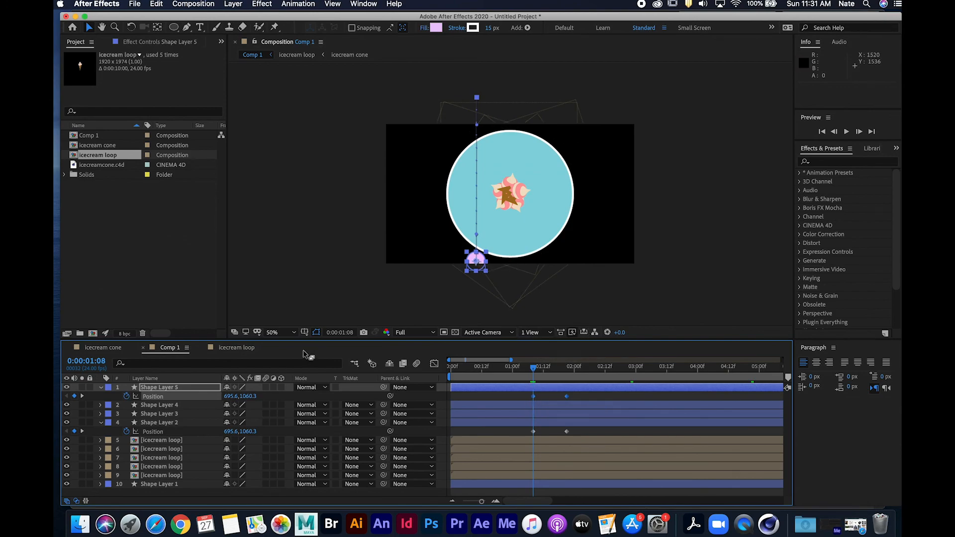
left_click_drag(234, 396, 631, 428)
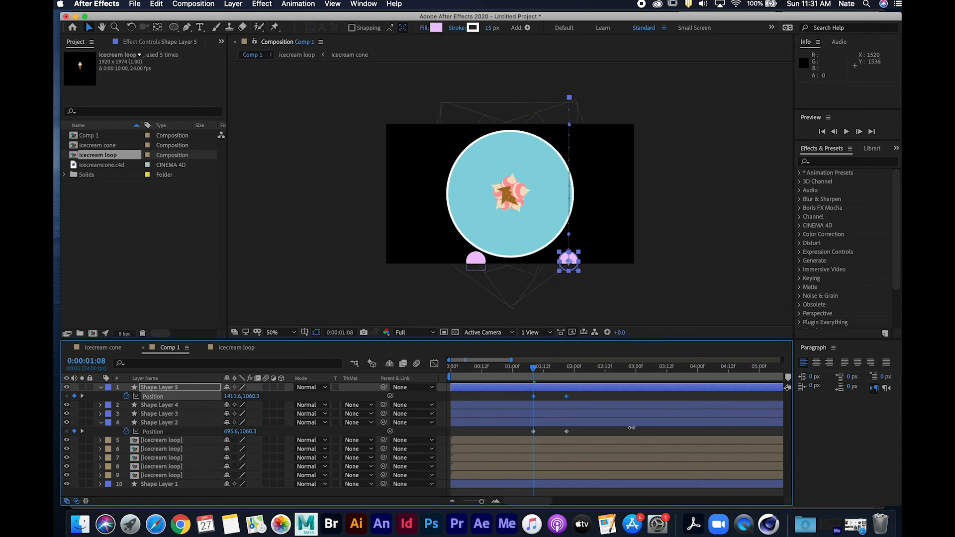
- Offset Shape Layer 5 about 9 frames later in the timeline and preview the staggered circles
left_click_drag(555, 386, 516, 362)
key("space")
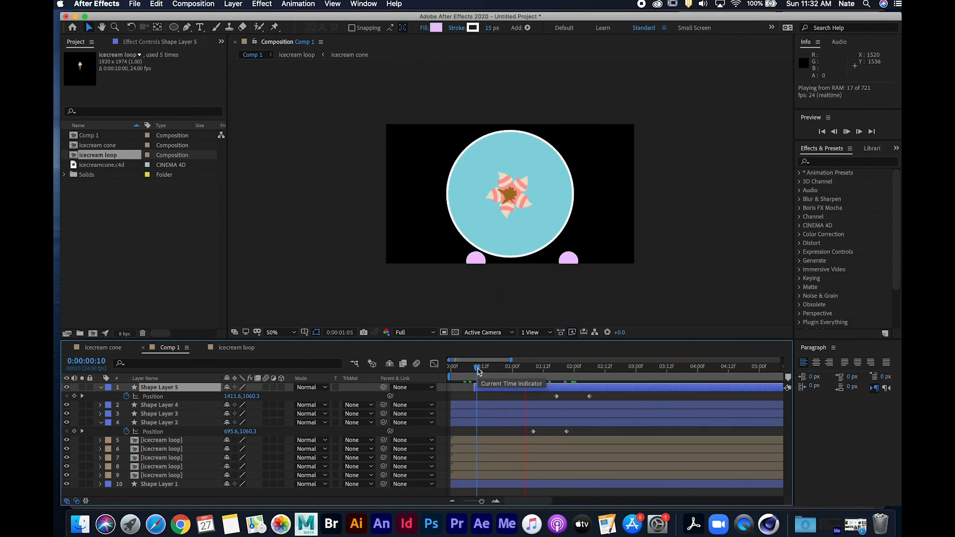
mouse_move(590, 388)
left_mouse_down()
mouse_move(578, 391)
mouse_move(546, 368)
mouse_move(561, 365)
mouse_move(542, 362)
mouse_move(600, 366)
mouse_move(595, 387)
left_mouse_up()
left_click(553, 367)
mouse_move(548, 361)
left_mouse_down()
mouse_move(538, 366)
mouse_move(559, 367)
left_mouse_up()
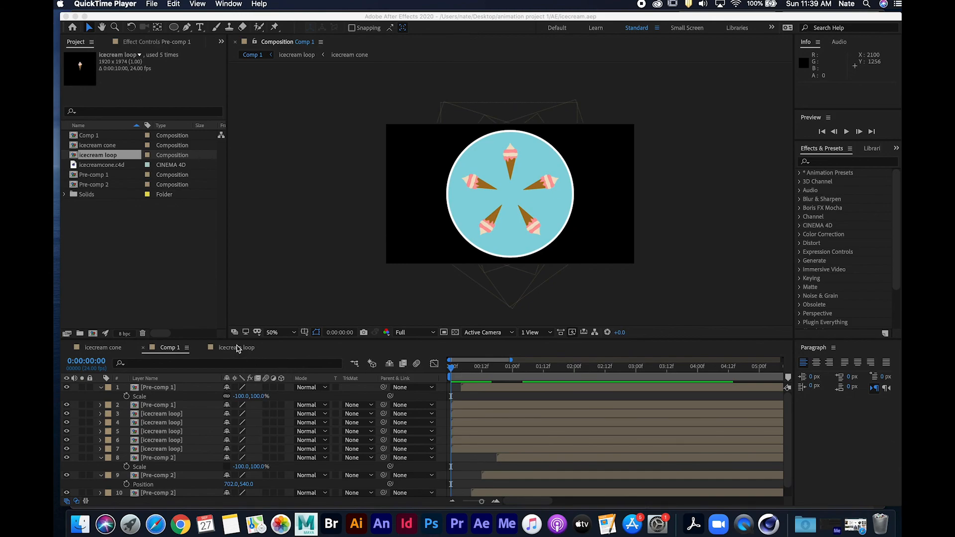
- Scrub the start of Comp 1, preview the rotation in the icecream cone composition, and return to Comp 1's first frame
left_click(460, 366)
left_click(461, 366)
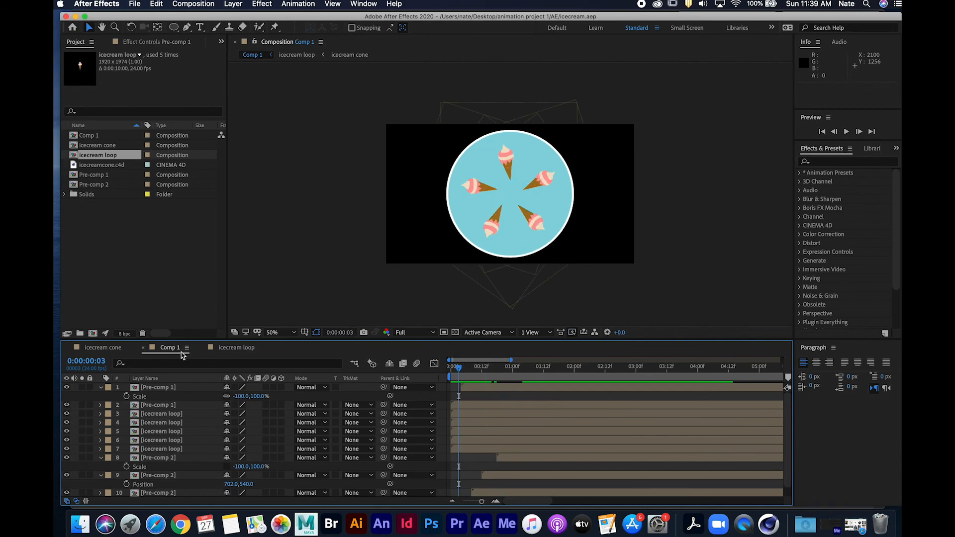
left_click(111, 348)
left_click(453, 367)
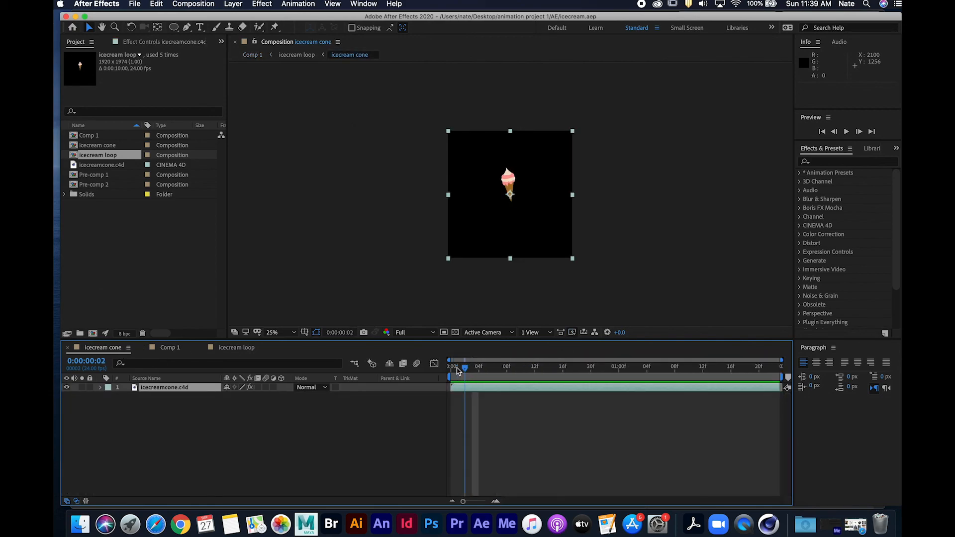
key("space")
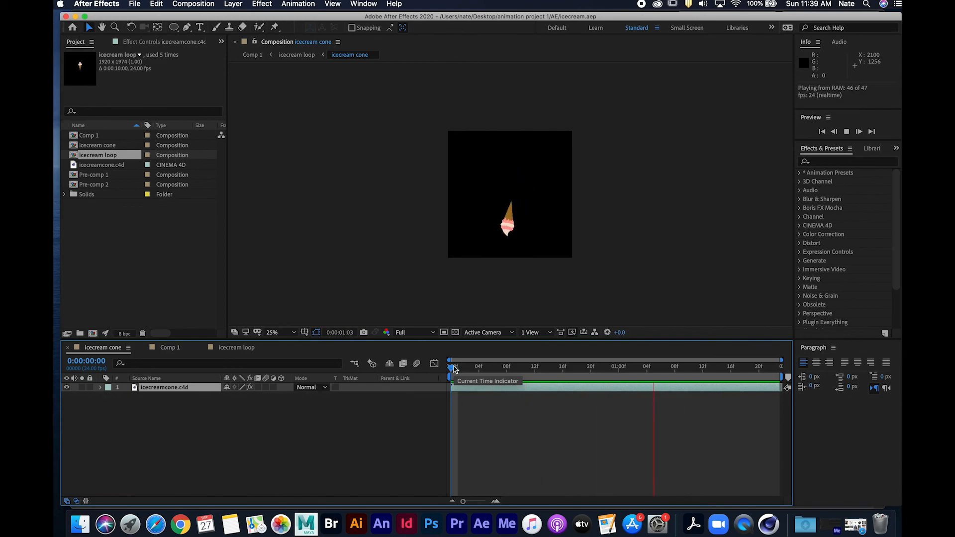
key("space")
left_click(174, 347)
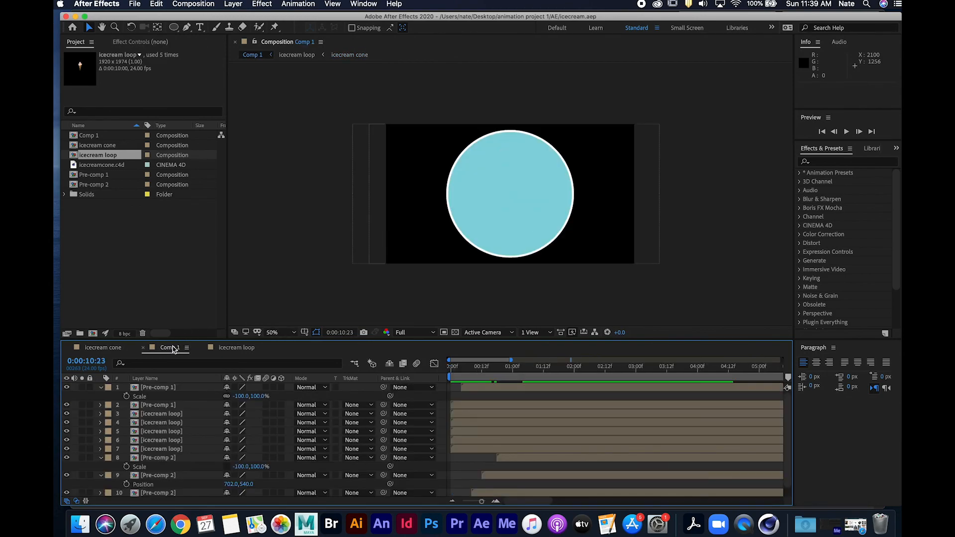
key("Home")
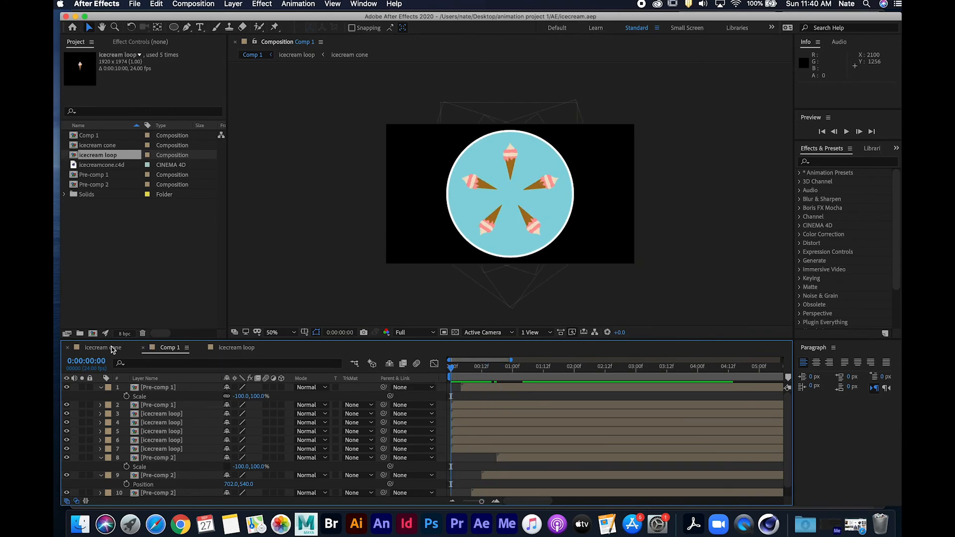
- View the icecream cone composition at 50% and check its source model in Cinema 4D before returning to After Effects
left_click(103, 348)
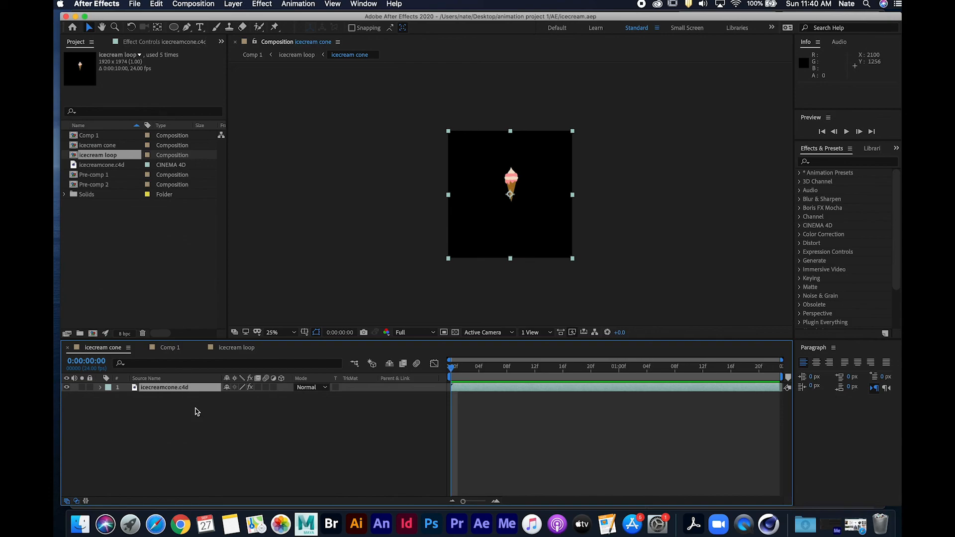
key("period")
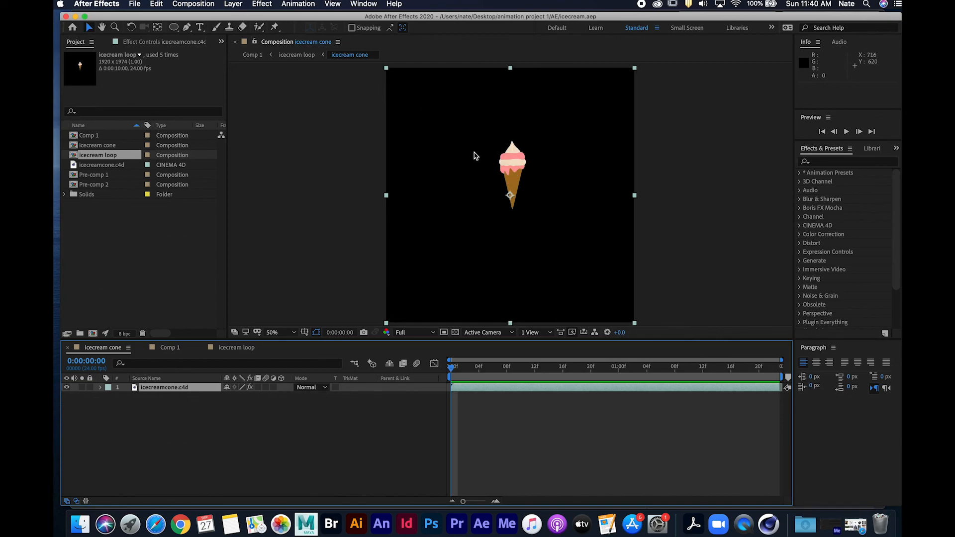
left_click(769, 524)
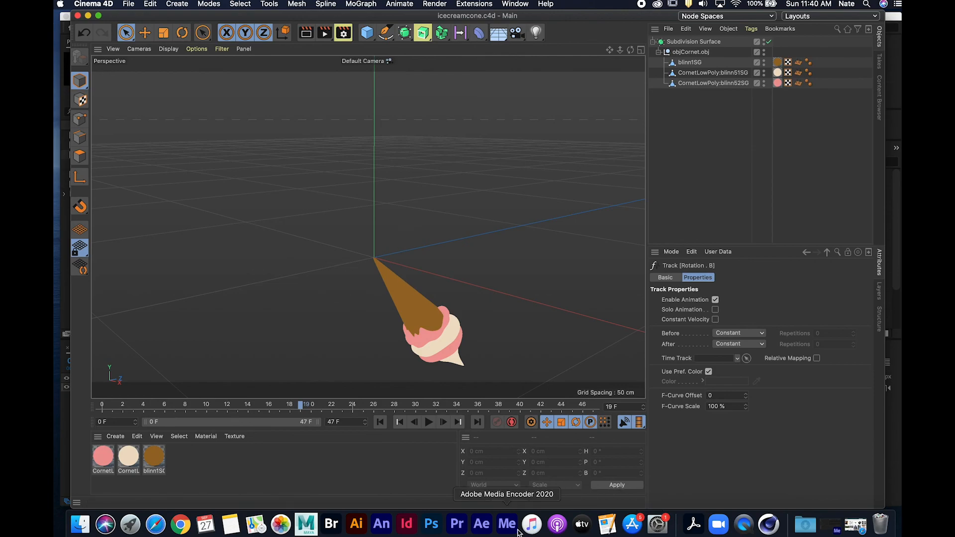
left_click(482, 525)
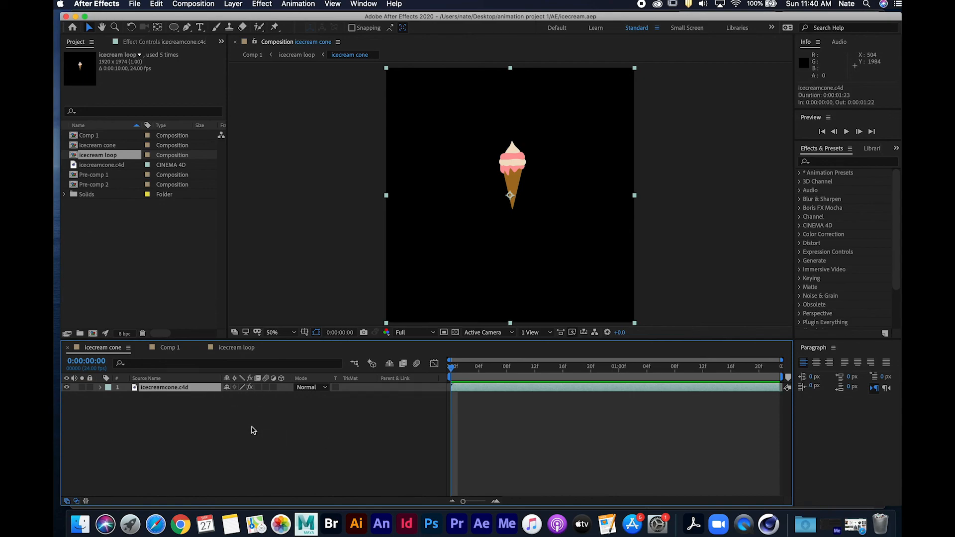
- Send the icecream cone composition to the Adobe Media Encoder queue
left_click(254, 430)
left_click(203, 389)
left_click(190, 3)
left_click(242, 80)
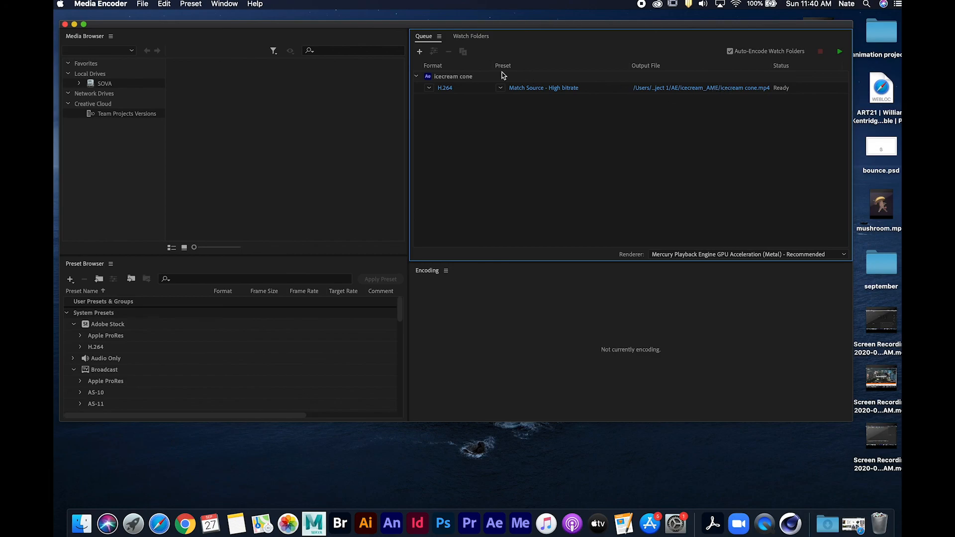
- Set the queued icecream cone export to JPEG format with the JPEG Sequence (Match Source) preset
left_click(448, 89)
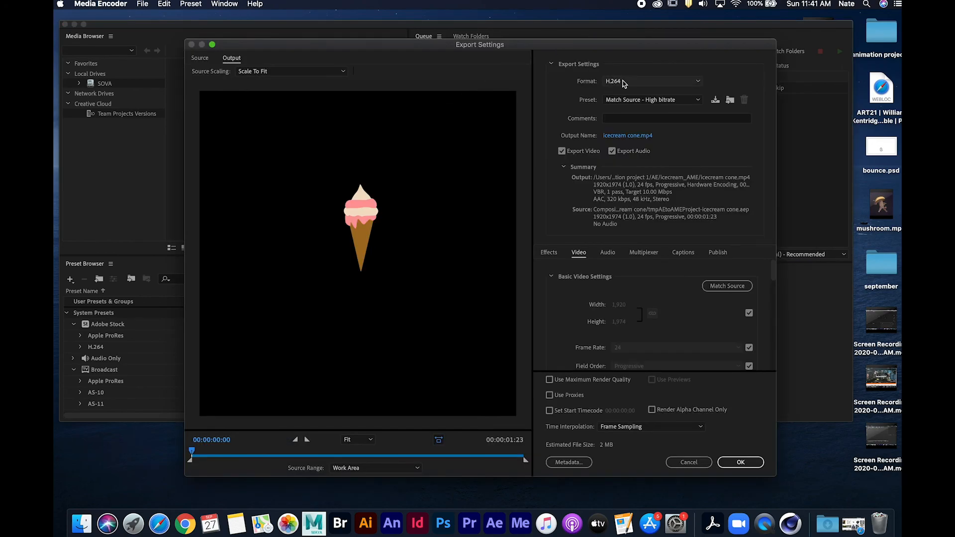
left_click(621, 82)
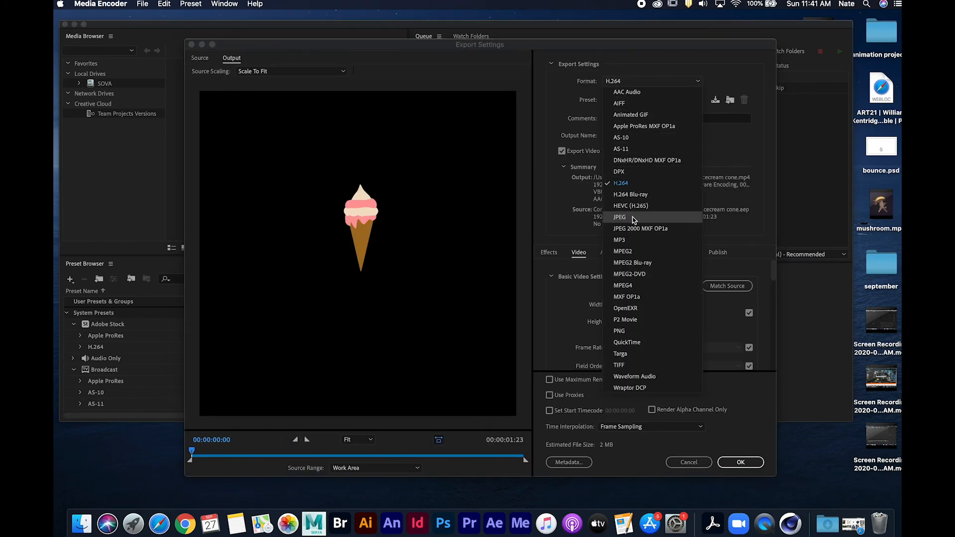
left_click(634, 218)
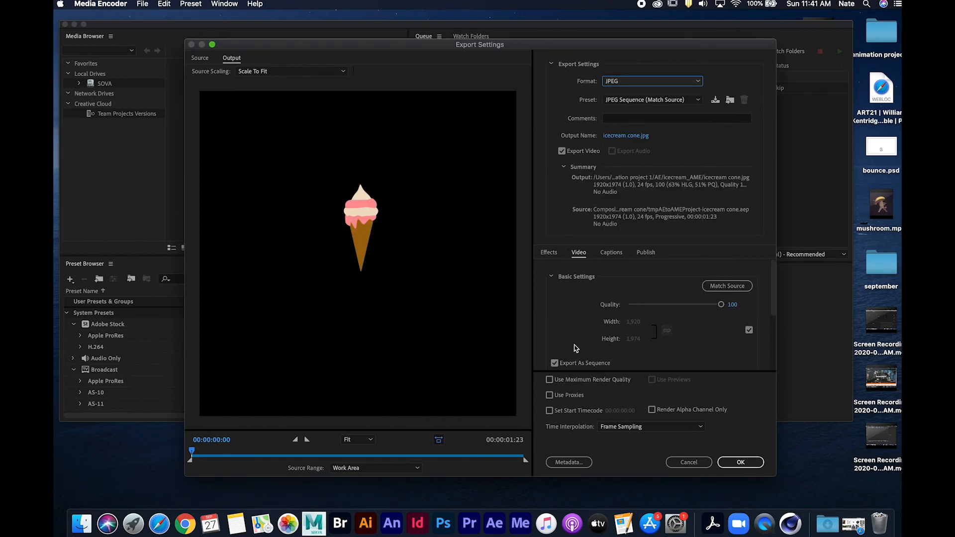
scroll(572, 345, "down", 2)
scroll(572, 346, "up", 2)
left_click(740, 463)
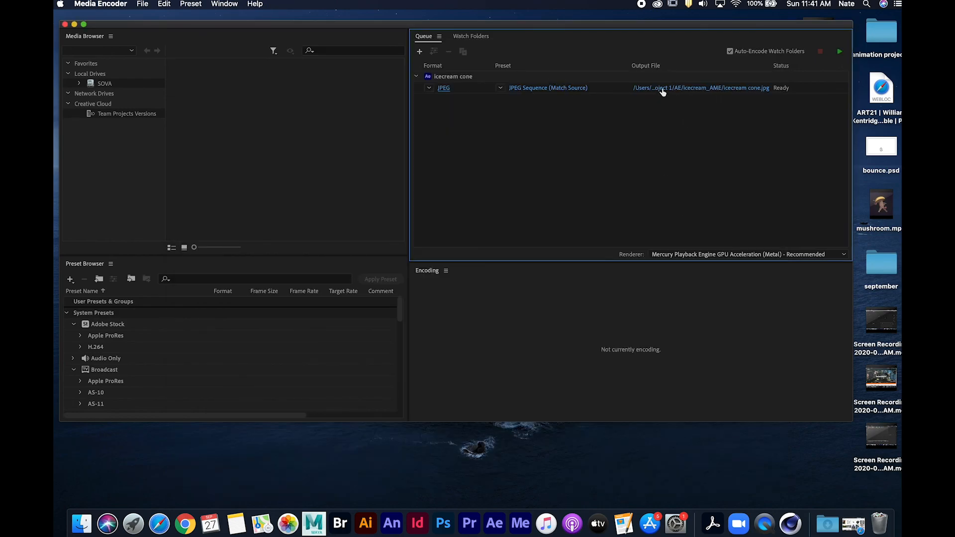
- Create a new folder named icecream inside the project's Footage folder for the icecream cone JPEG output
left_click(657, 90)
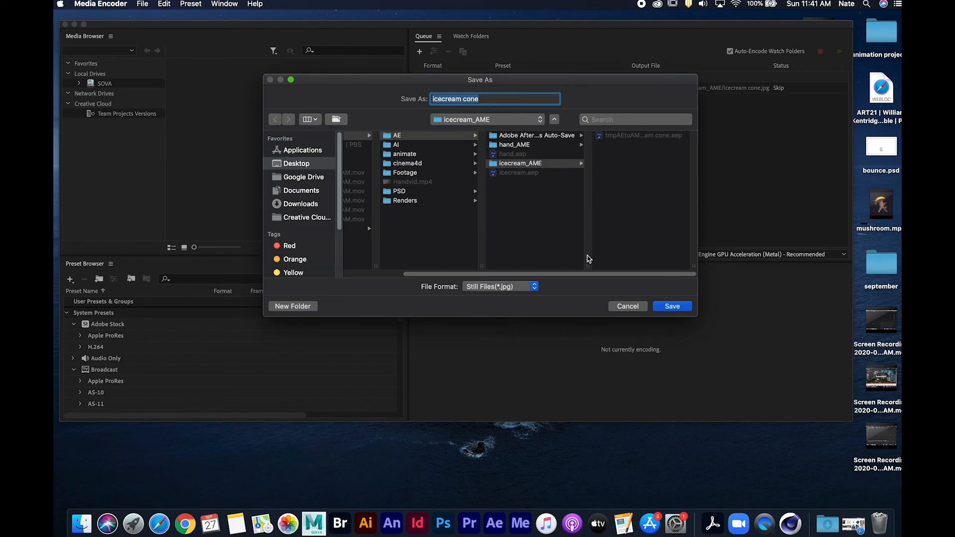
left_click_drag(599, 81, 580, 78)
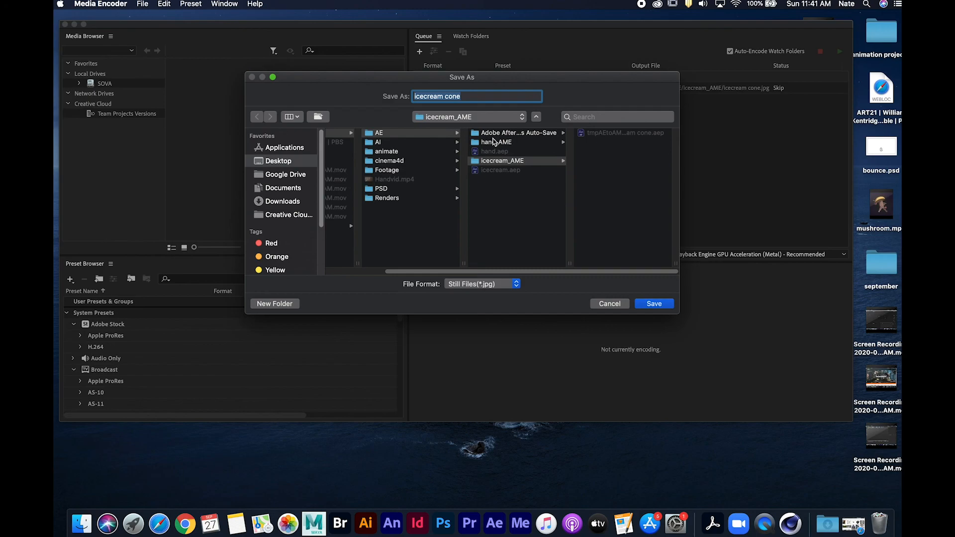
left_click(393, 191)
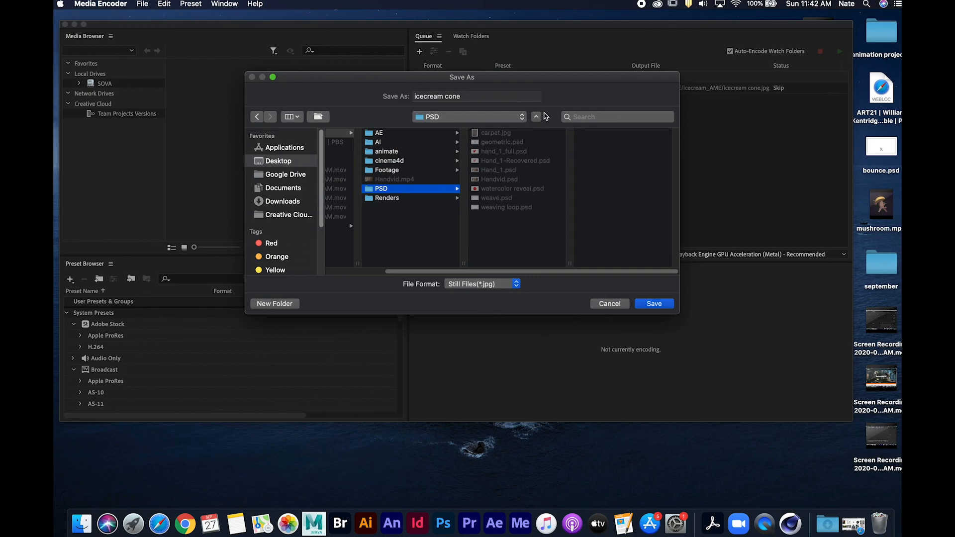
left_click(403, 171)
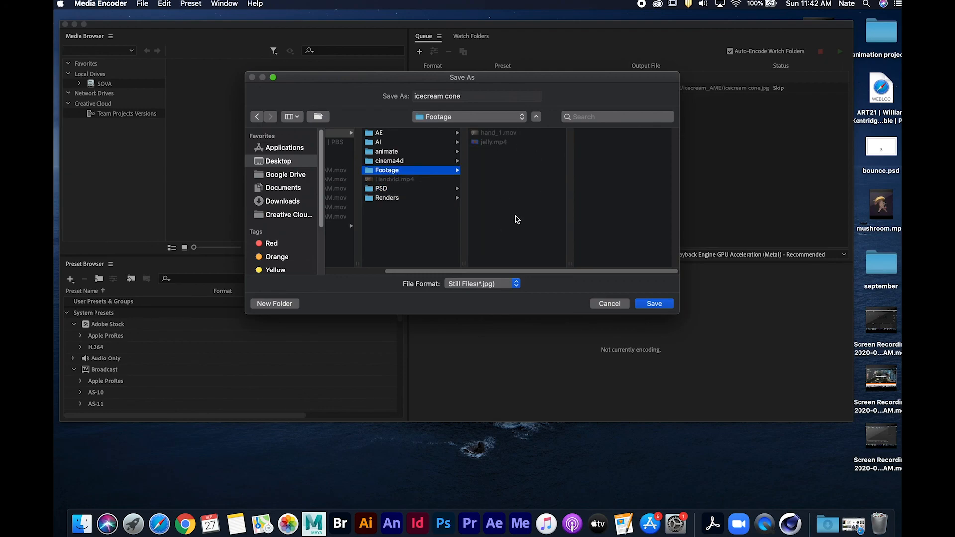
left_click(322, 113)
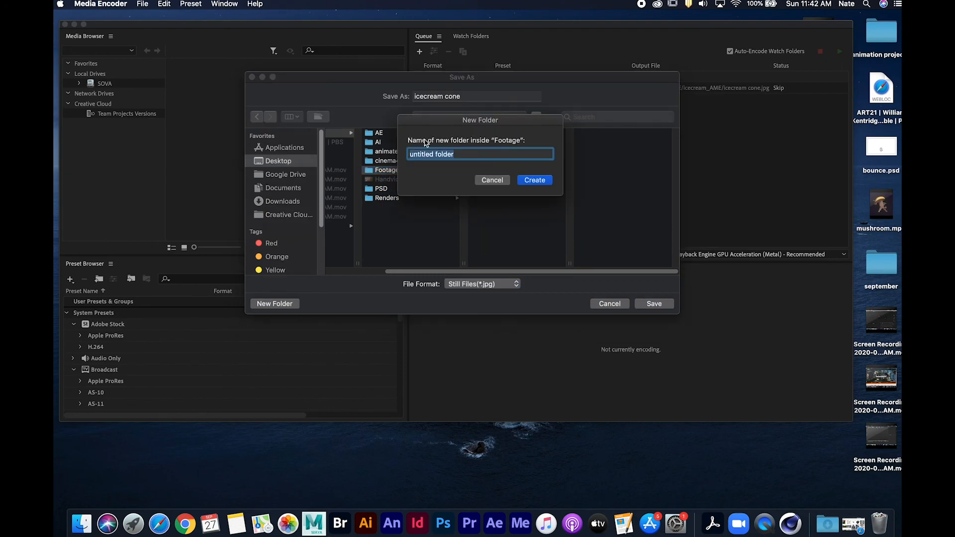
type("icecream")
left_click(533, 181)
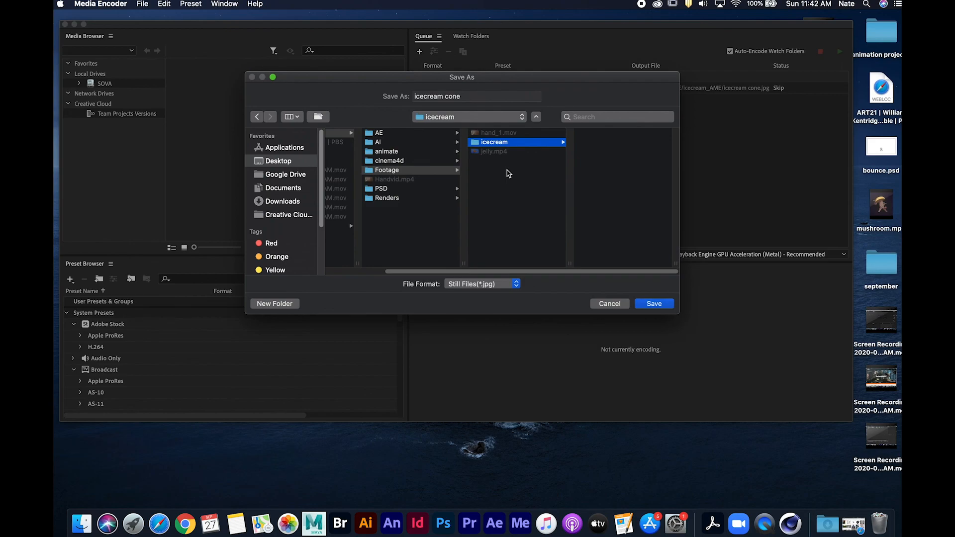
- Save the JPEG output as icecream cone in animation project 1/Footage/icecream and render the queue
left_click(412, 246)
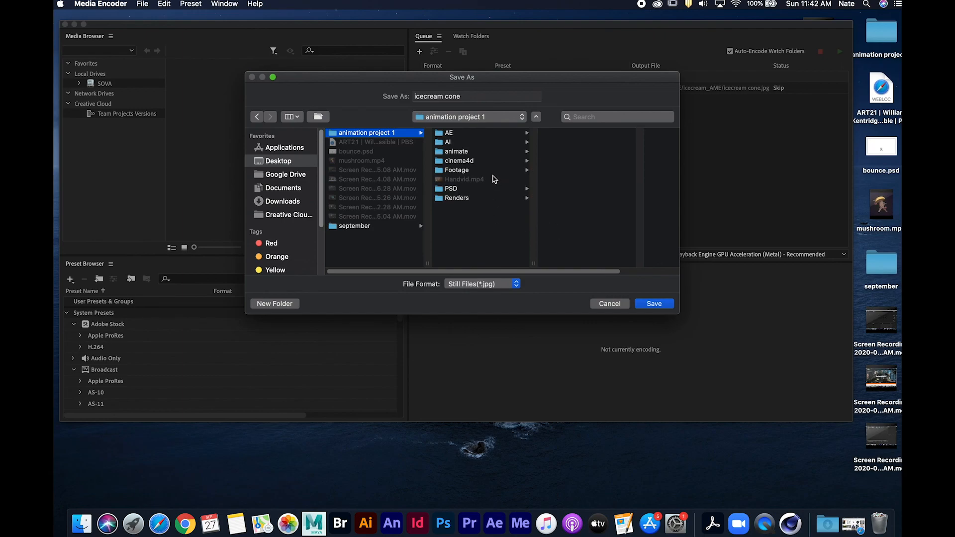
left_click(480, 170)
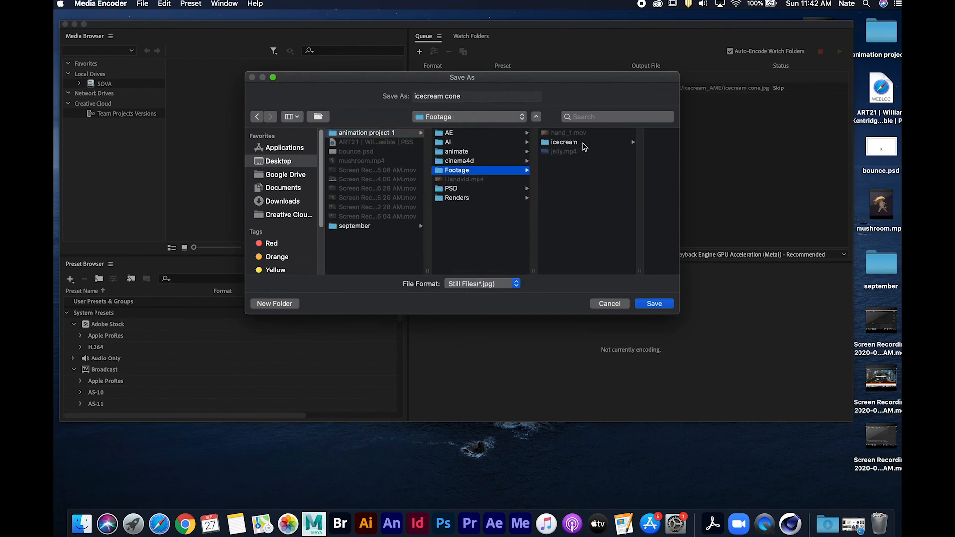
left_click(583, 143)
left_click(656, 308)
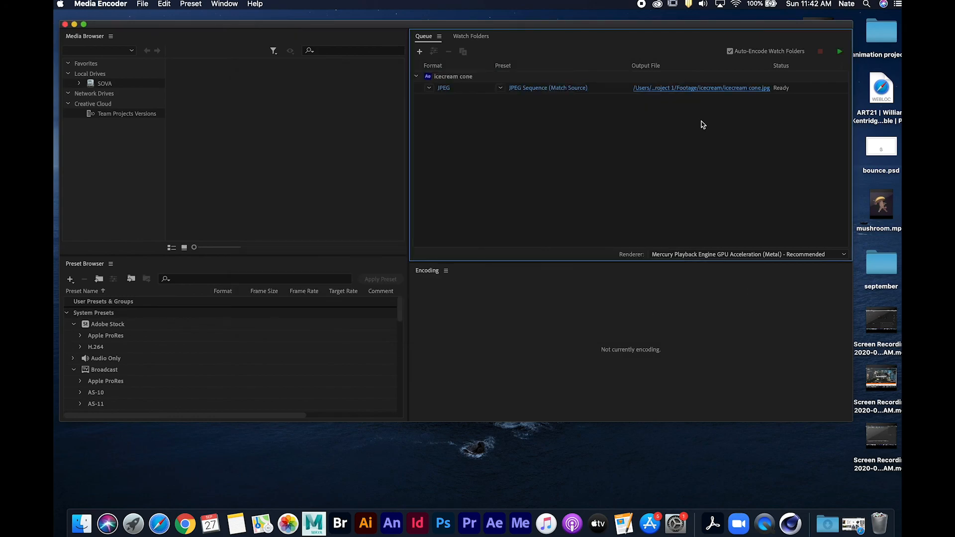
left_click(840, 52)
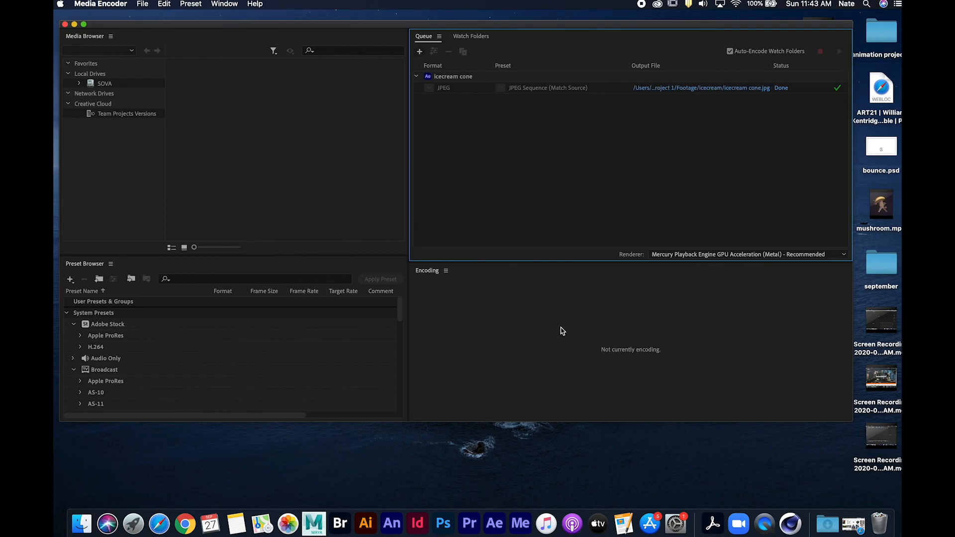
- Switch to After Effects and send the icecream cone composition to the Adobe Media Encoder queue again
left_click(495, 524)
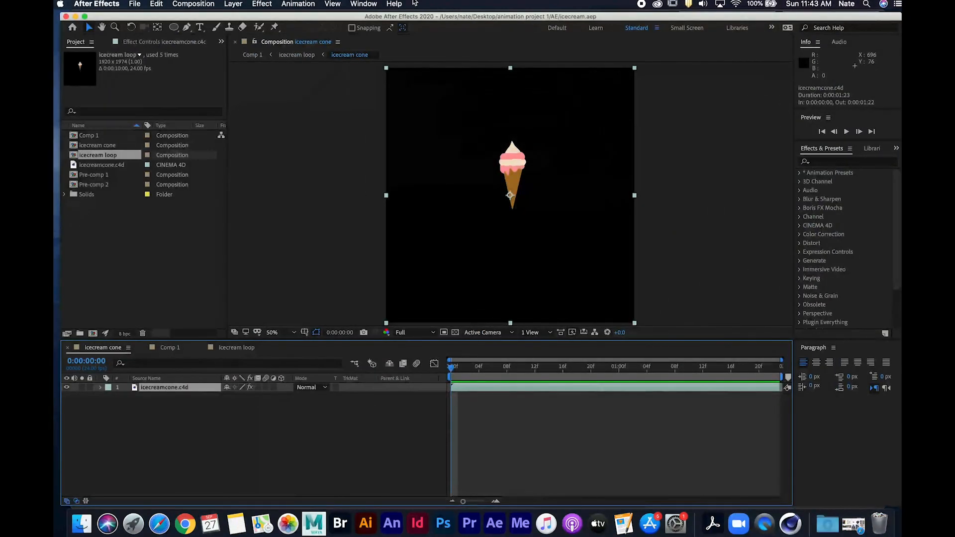
left_click(193, 4)
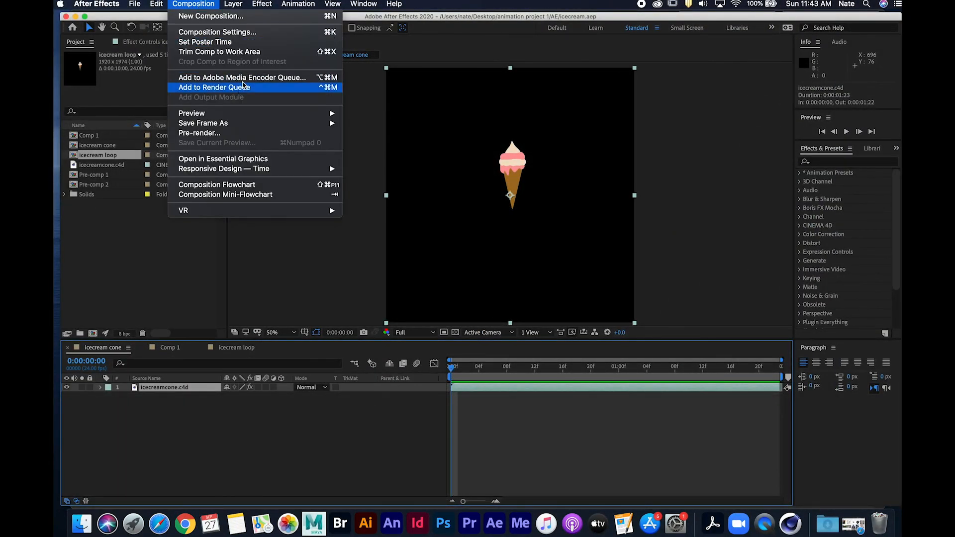
left_click(243, 78)
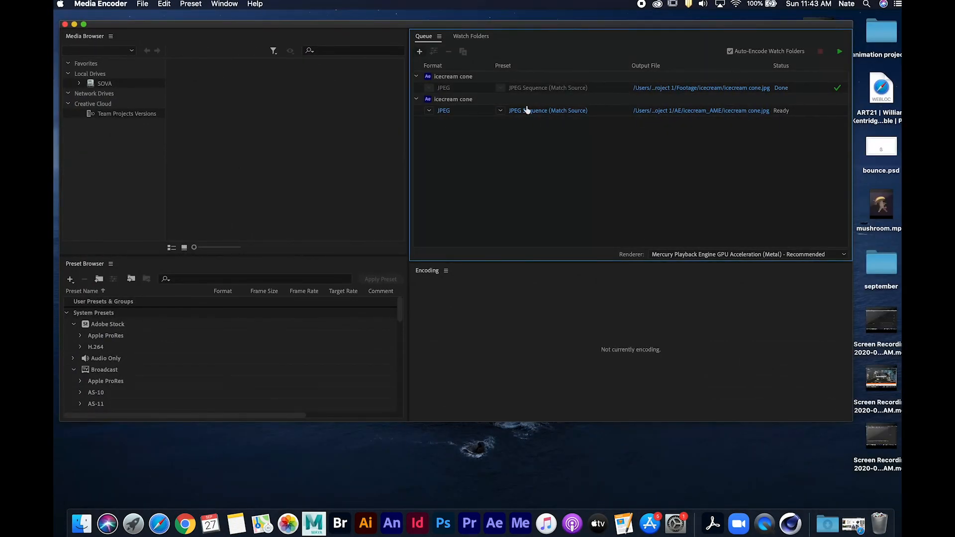
- Set the second icecream cone export to PNG format with the PNG Sequence with Alpha (Match Source) preset
left_click(442, 111)
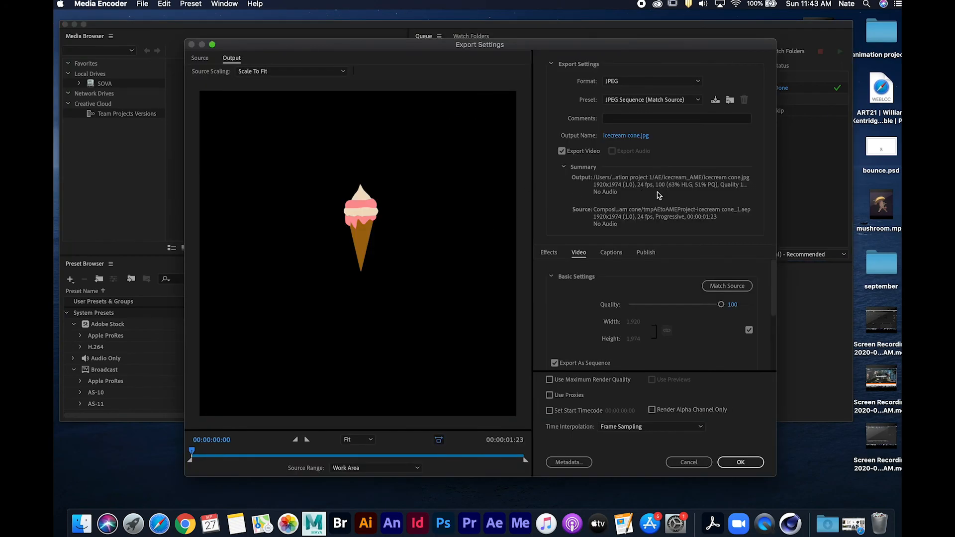
left_click(651, 100)
left_click(652, 100)
left_click(652, 81)
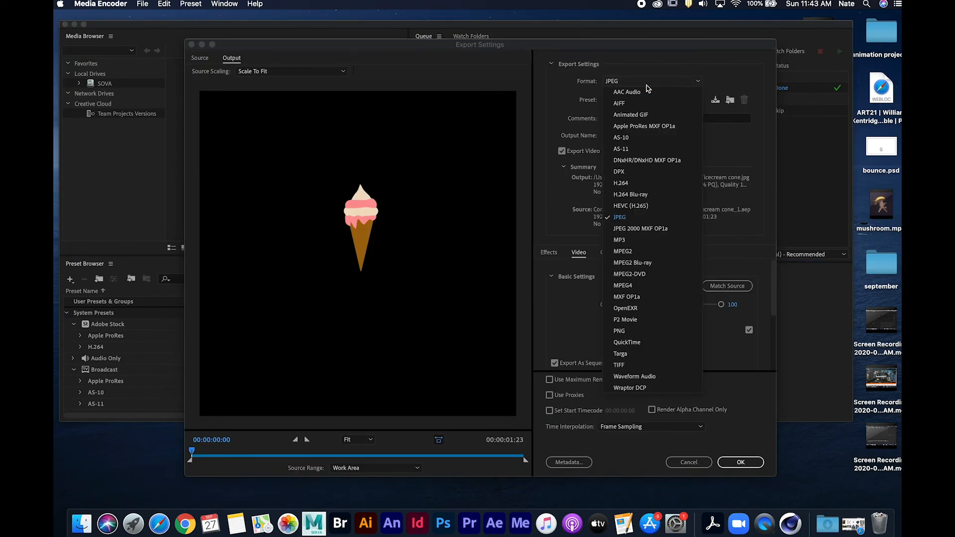
left_click(650, 331)
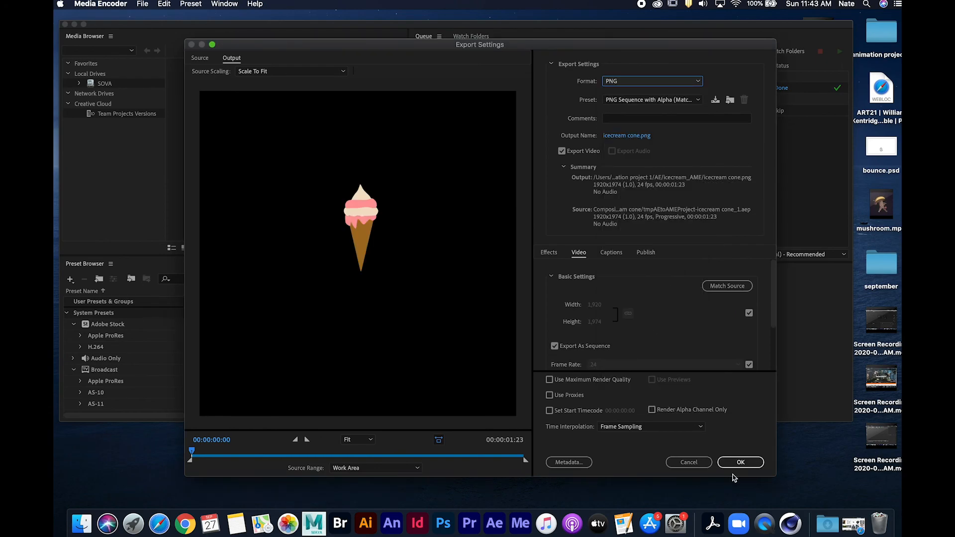
left_click(739, 467)
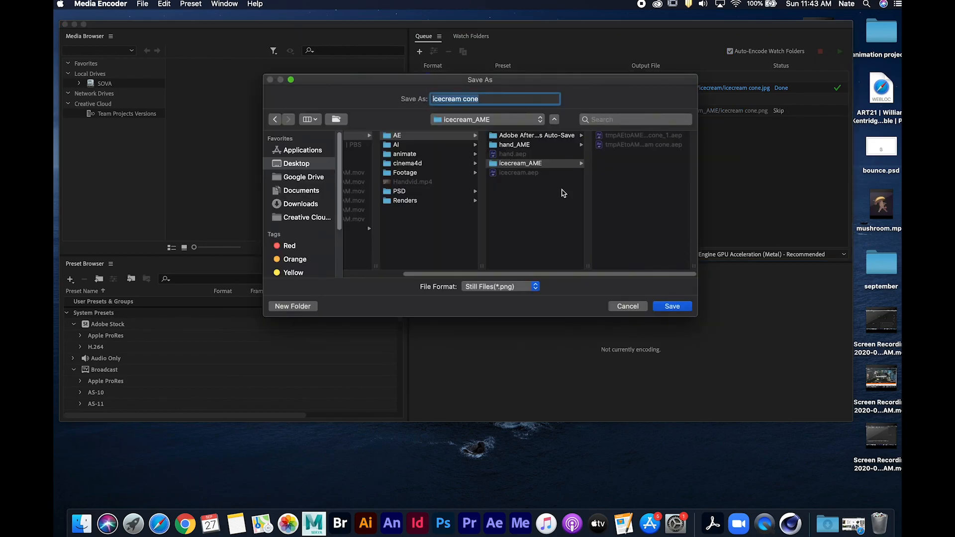
- Save the PNG output as icecream cone in the Footage/icecream folder and start rendering the queue
left_click(405, 172)
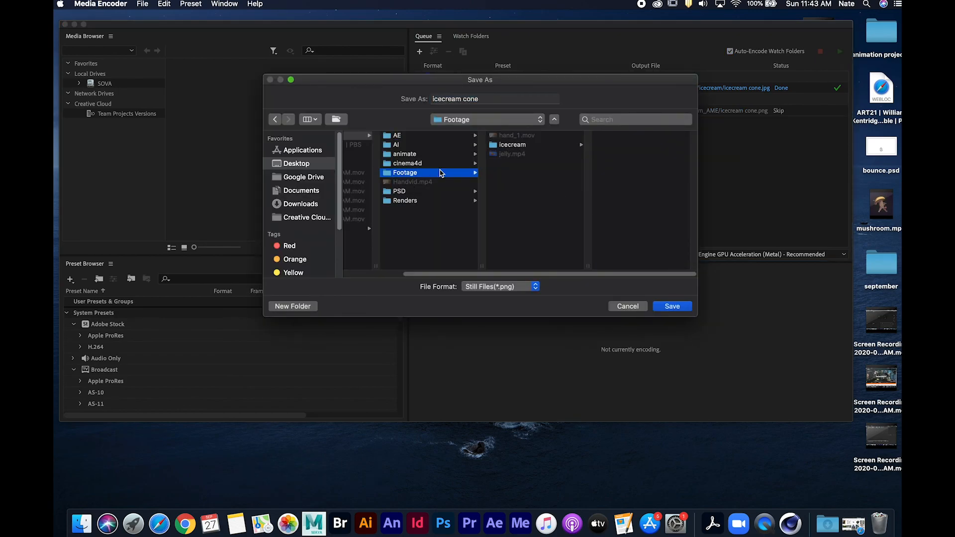
left_click(521, 145)
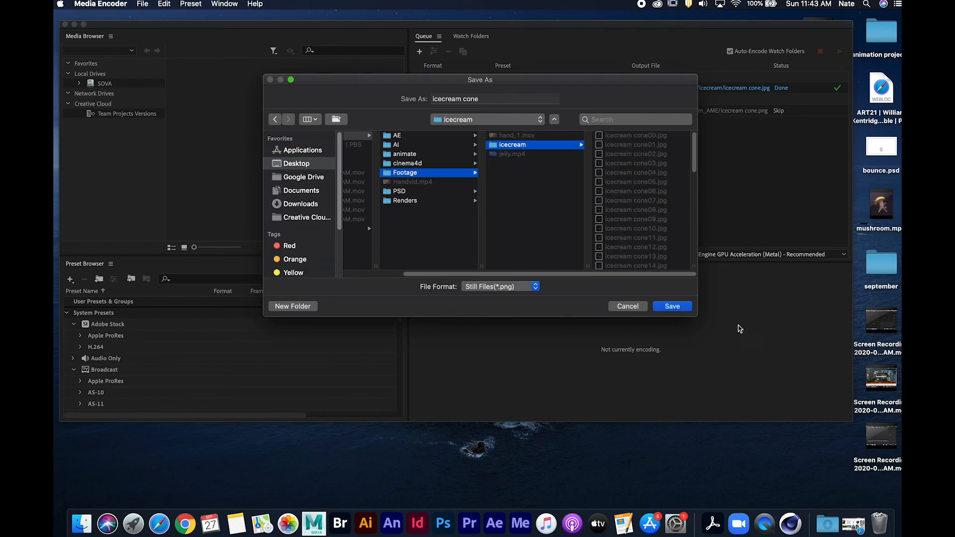
left_click(674, 307)
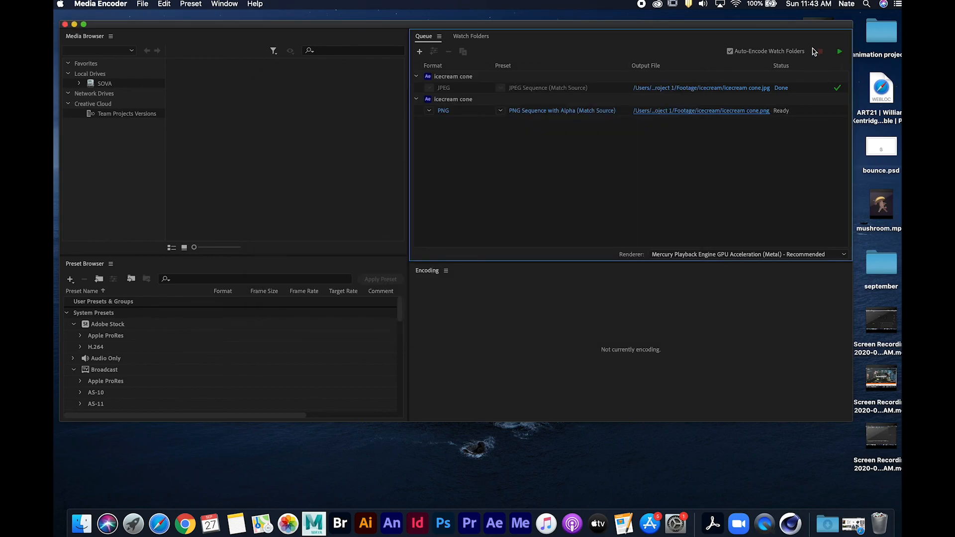
left_click(840, 54)
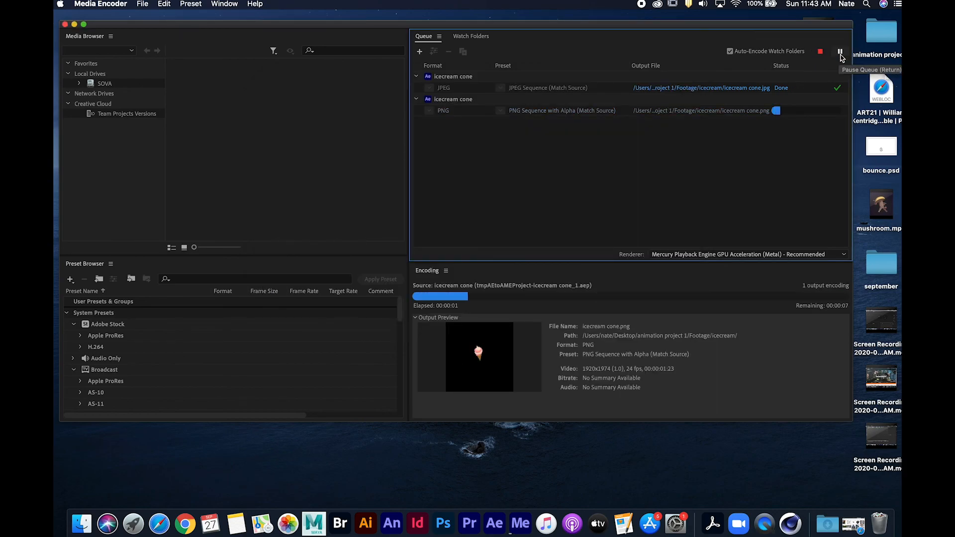
- Switch to After Effects and import icecream cone00.png from Footage/icecream as a PNG sequence
key("super+Tab")
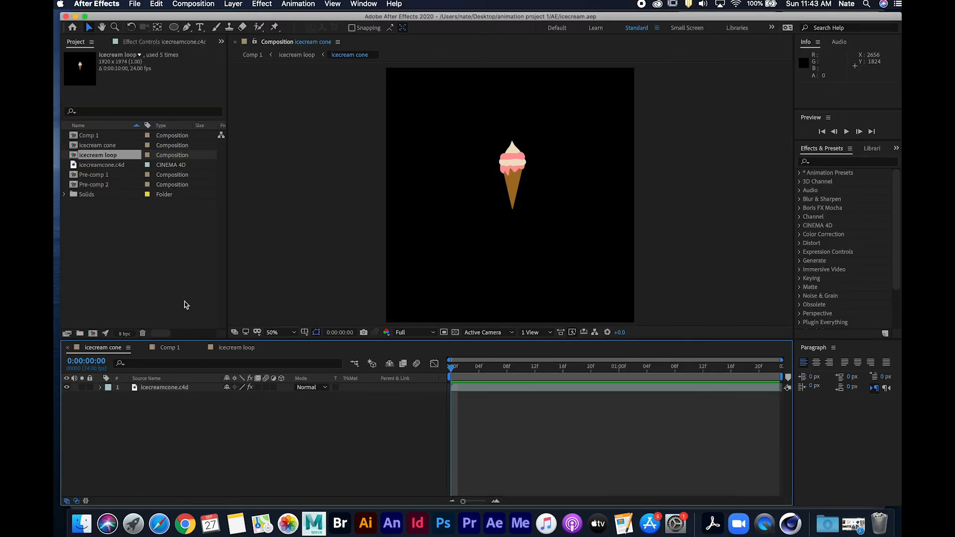
left_click(132, 236)
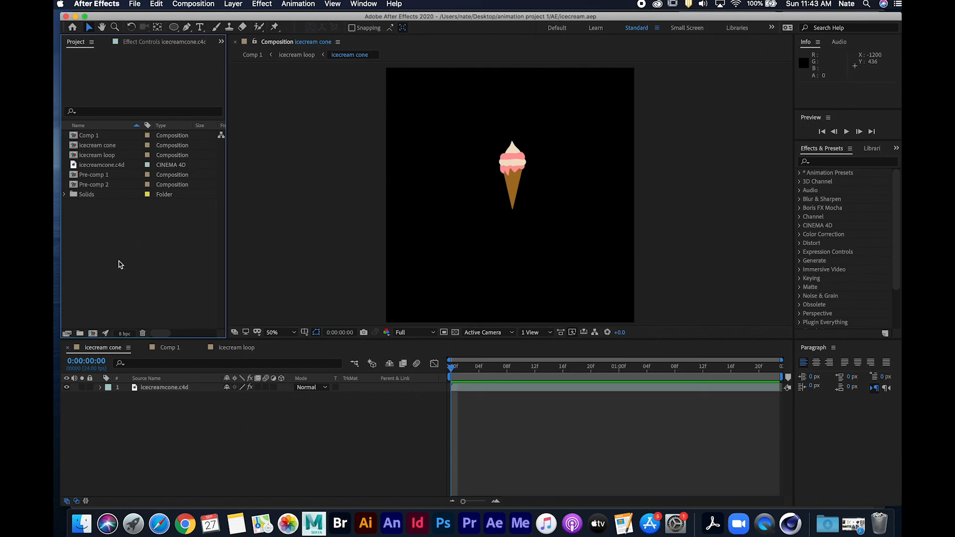
double_click(120, 264)
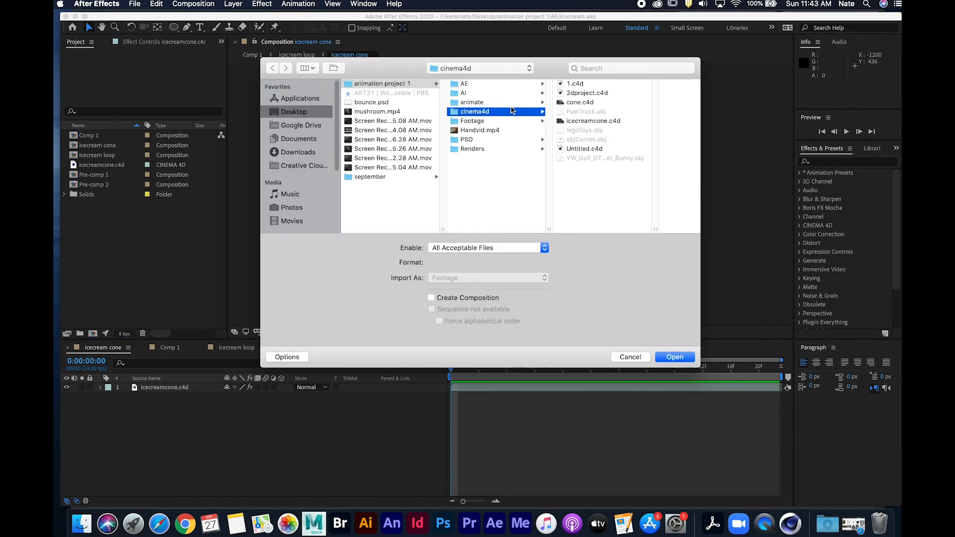
left_click(399, 85)
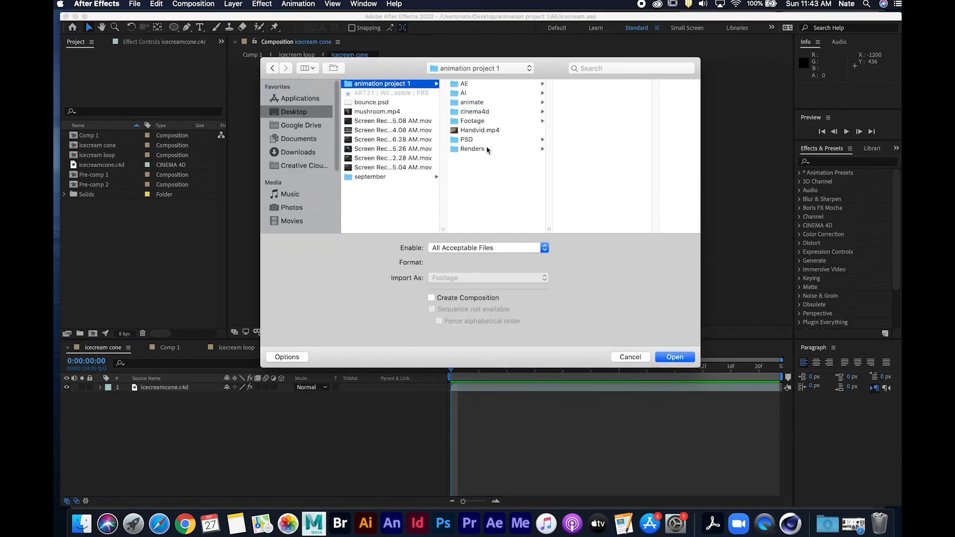
left_click(482, 121)
left_click(592, 93)
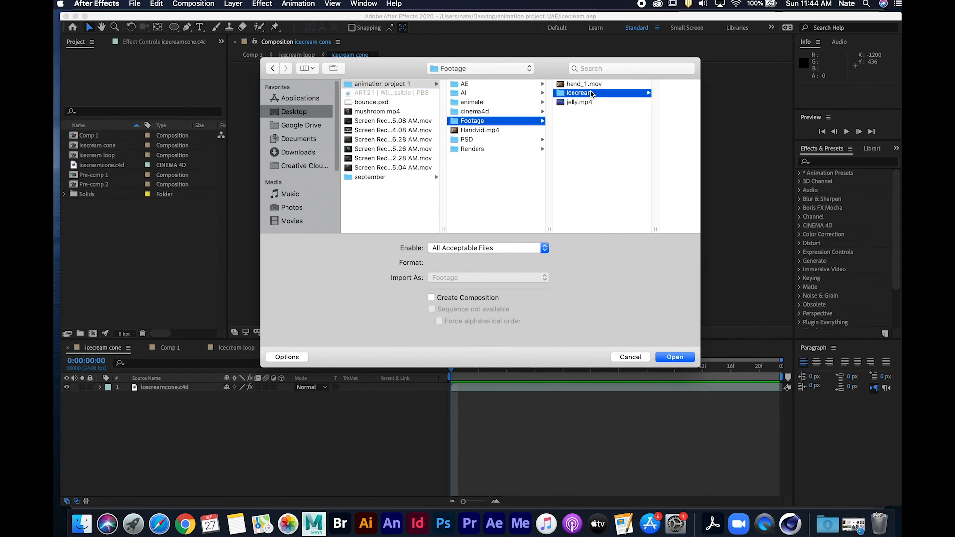
left_click(639, 94)
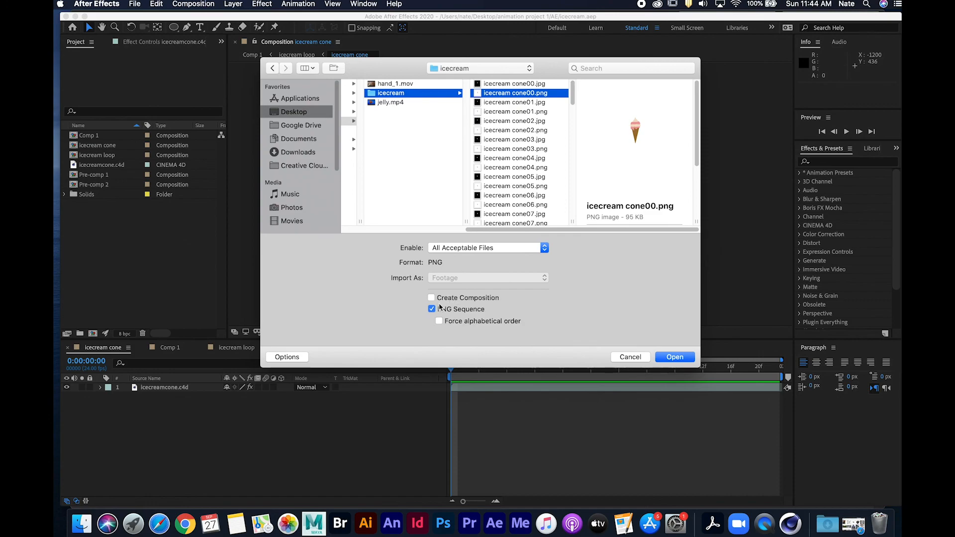
left_click(676, 357)
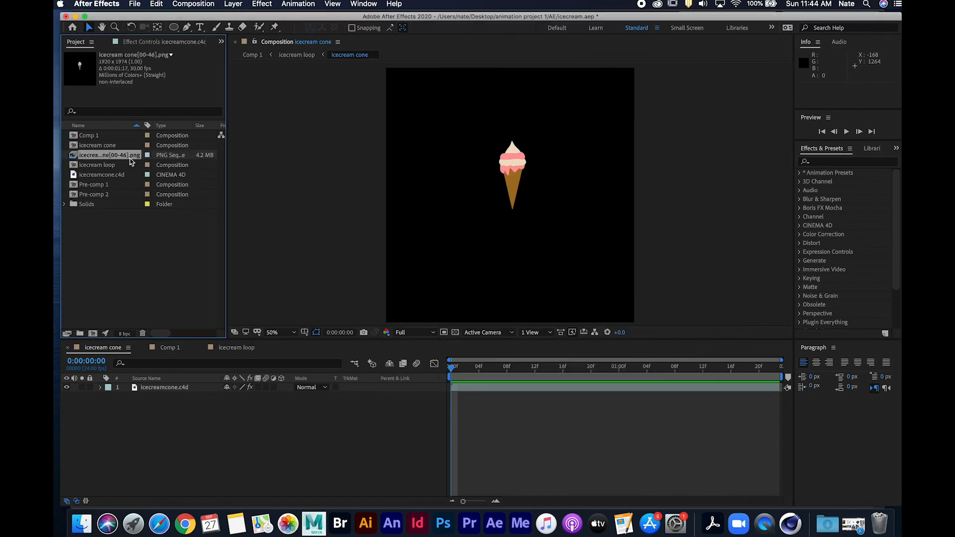
- Interpret the imported icecream cone PNG sequence at 24 frames per second and loop it 10 times
right_click(104, 157)
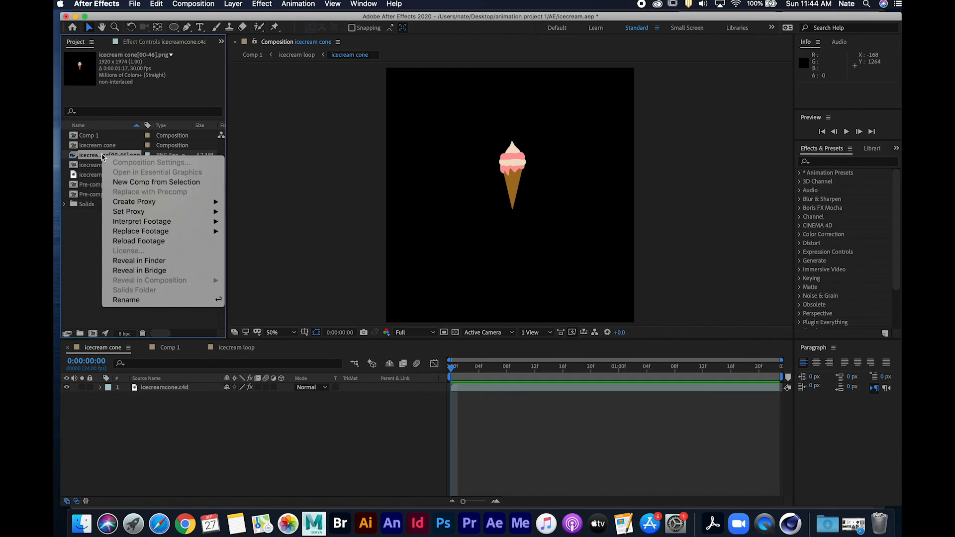
mouse_move(149, 222)
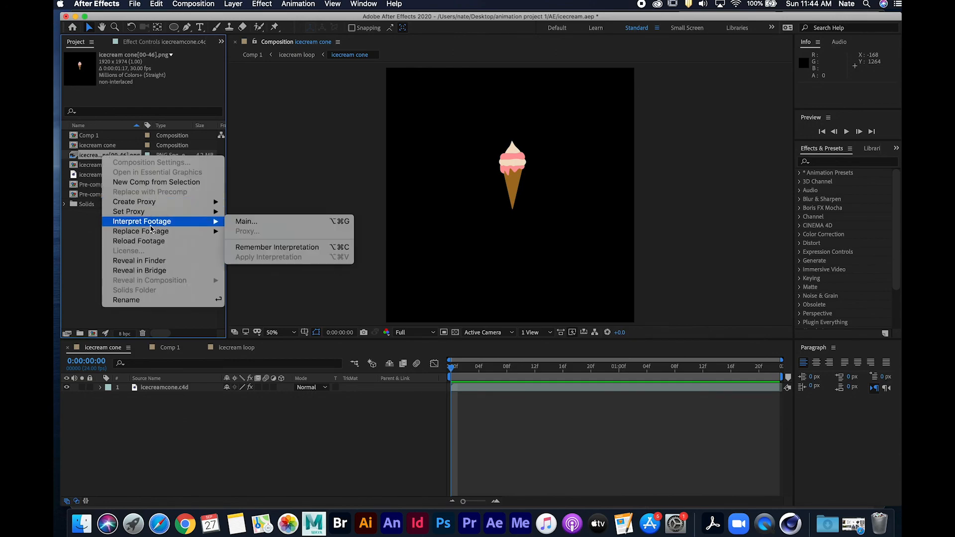
left_click(283, 222)
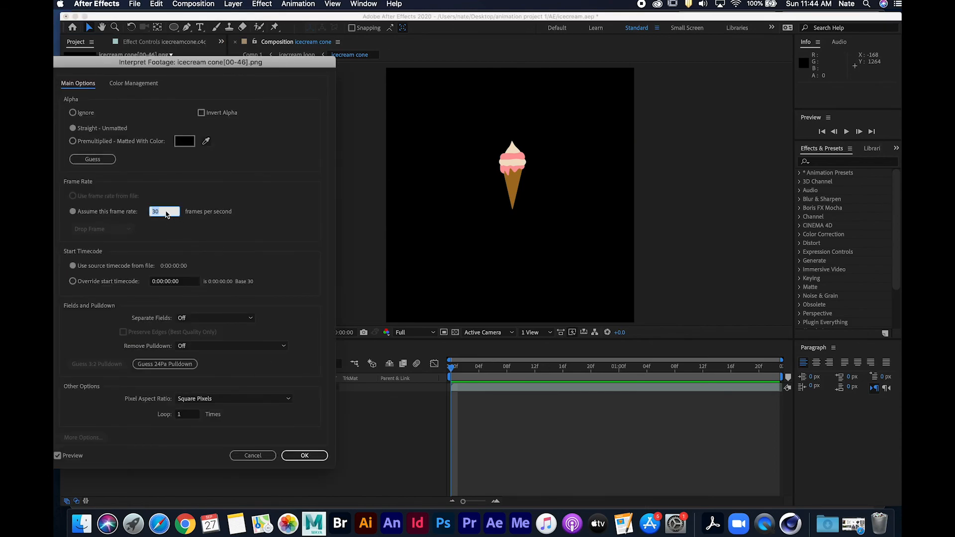
left_click_drag(171, 210, 95, 203)
type("24")
left_click(188, 415)
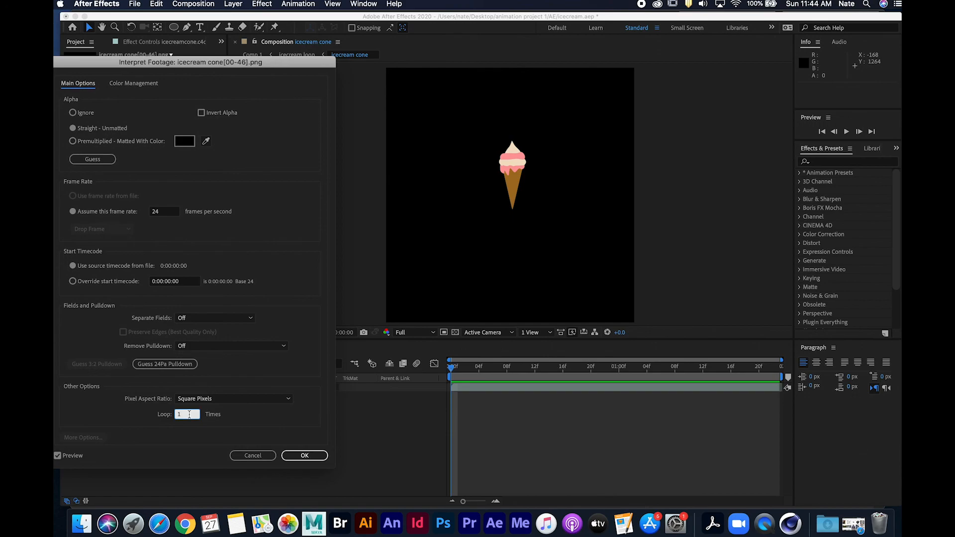
type("10")
left_click(305, 456)
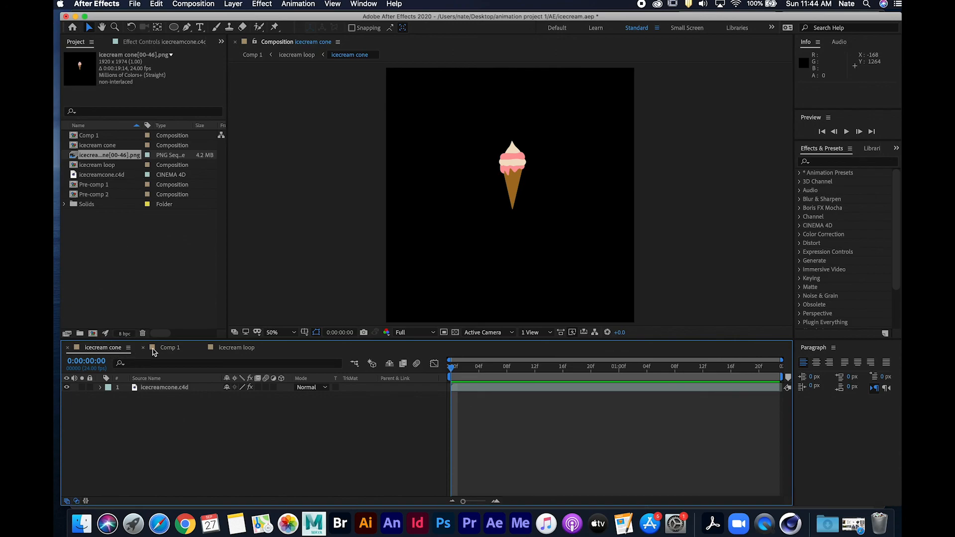
- Look through the Comp 1 and icecream loop timelines, then return to the icecream cone composition
left_click(170, 348)
left_click(236, 348)
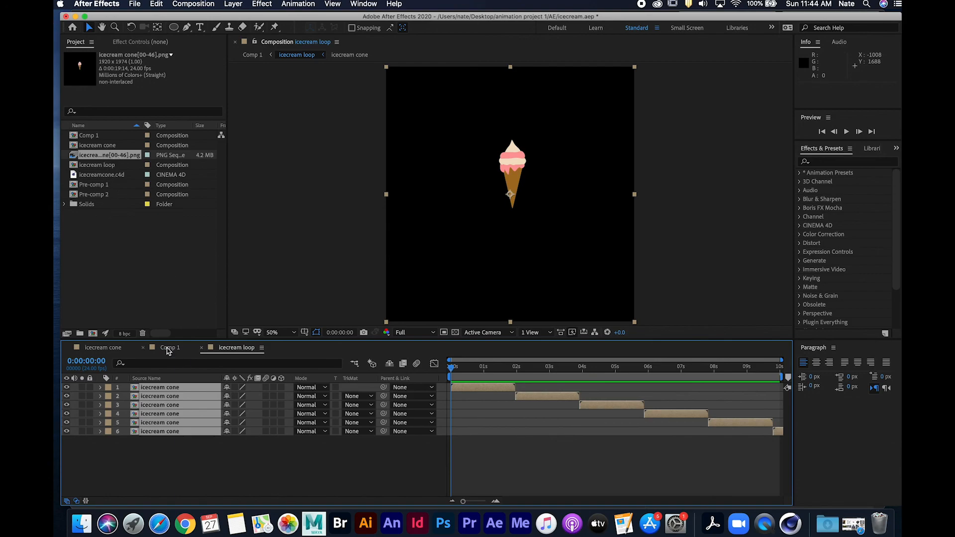
left_click(169, 349)
left_click(103, 347)
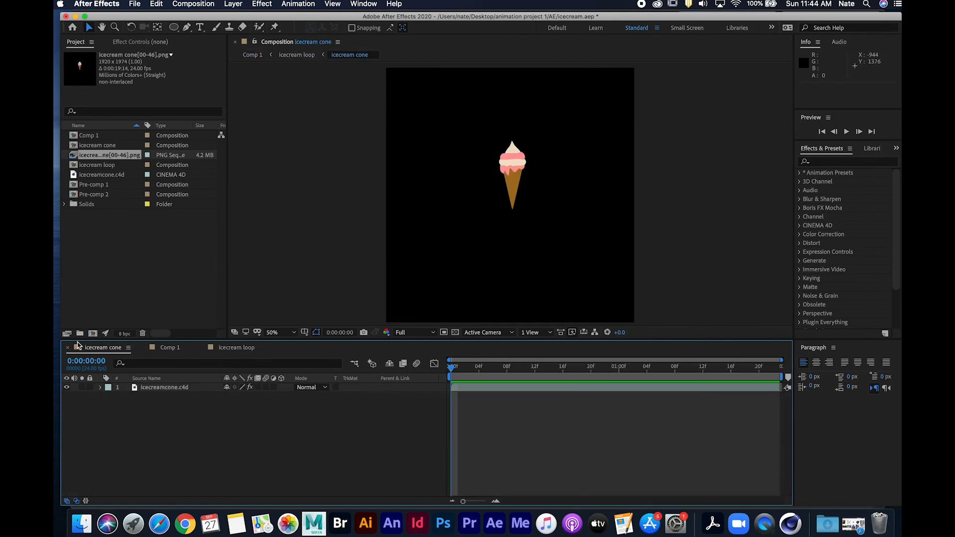
- Replace the icecreamcone.c4d layer in the icecream cone composition with the imported icecream cone PNG sequence
left_click(173, 391)
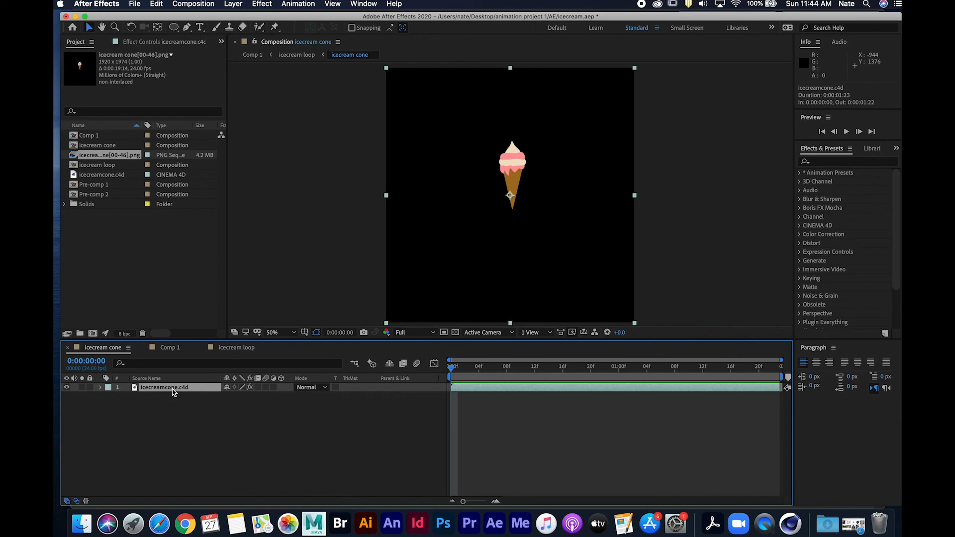
key("Delete")
left_click_drag(132, 155, 183, 423)
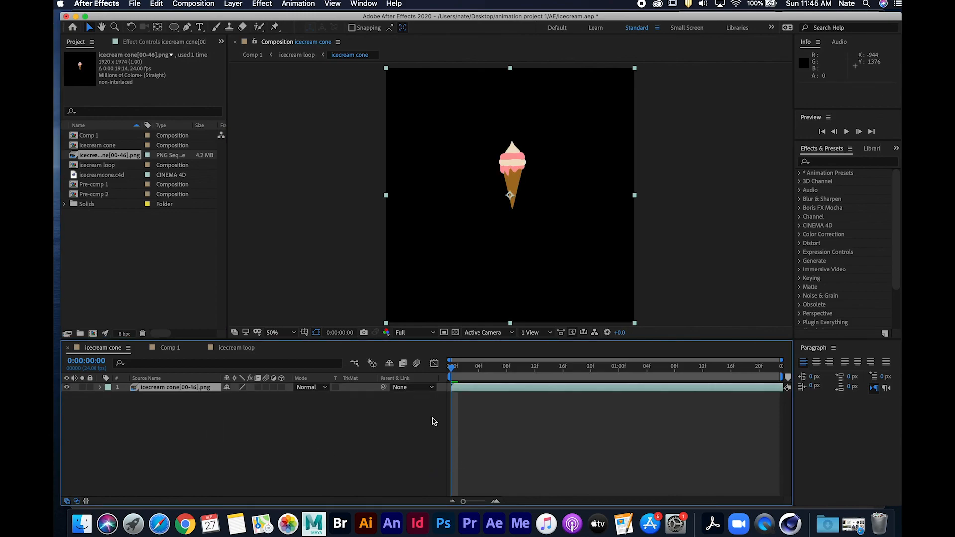
- Set the icecream cone composition's duration to 10 seconds
key("super+k")
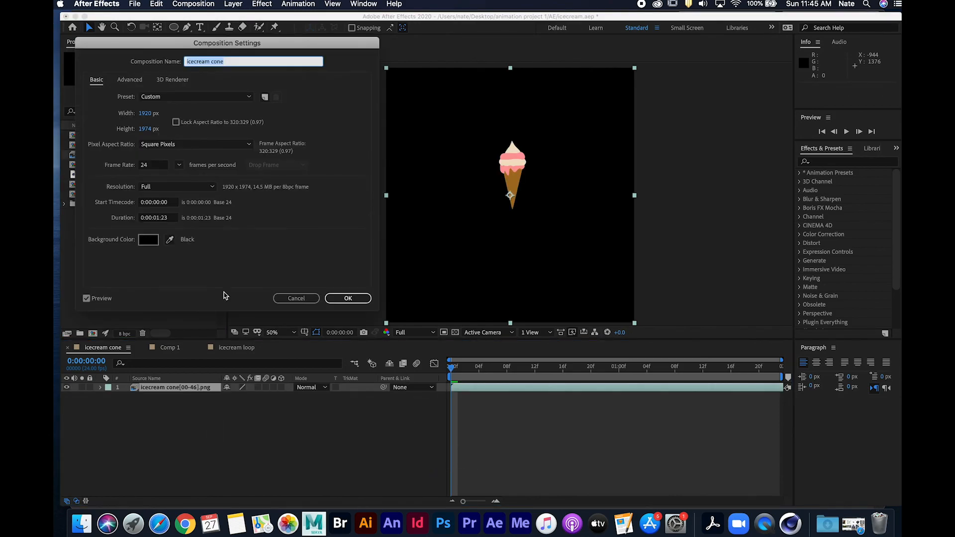
left_click(159, 219)
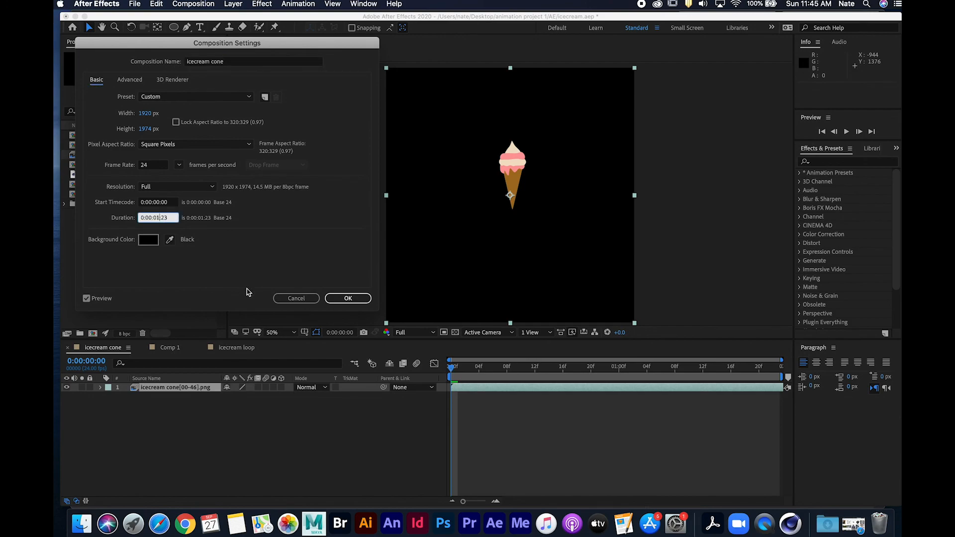
type("1")
left_click(349, 298)
- Preview the lengthened icecream cone composition to check how the PNG sequence loops
left_click_drag(477, 499, 449, 502)
key("space")
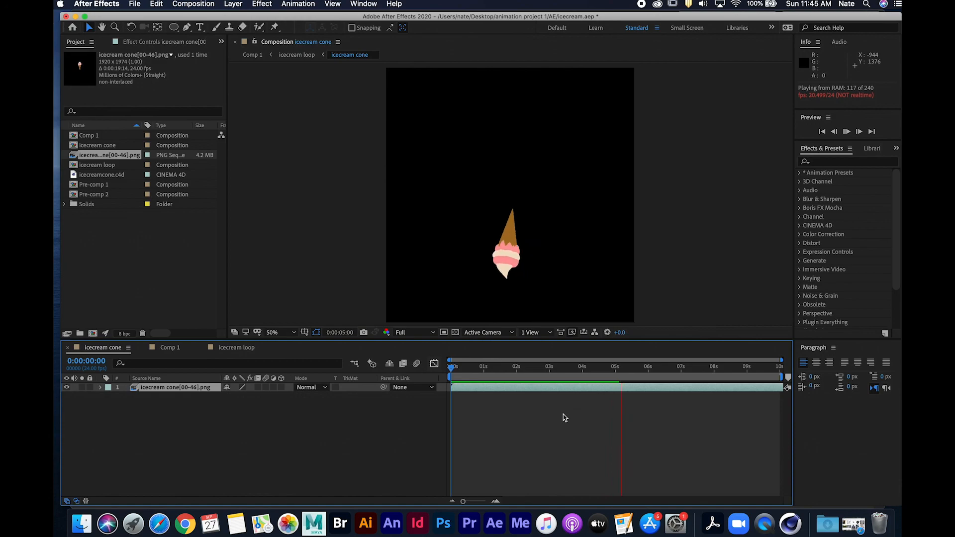
key("space")
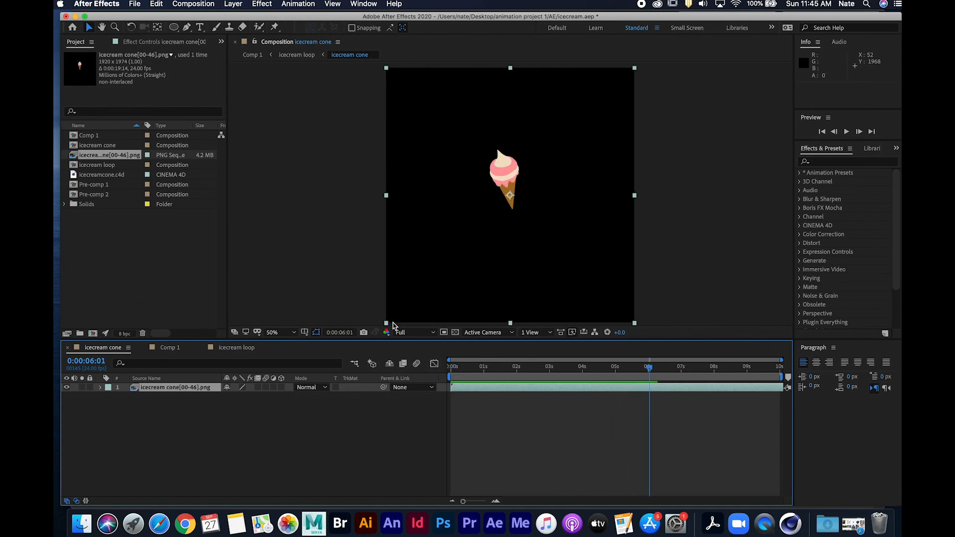
key("space")
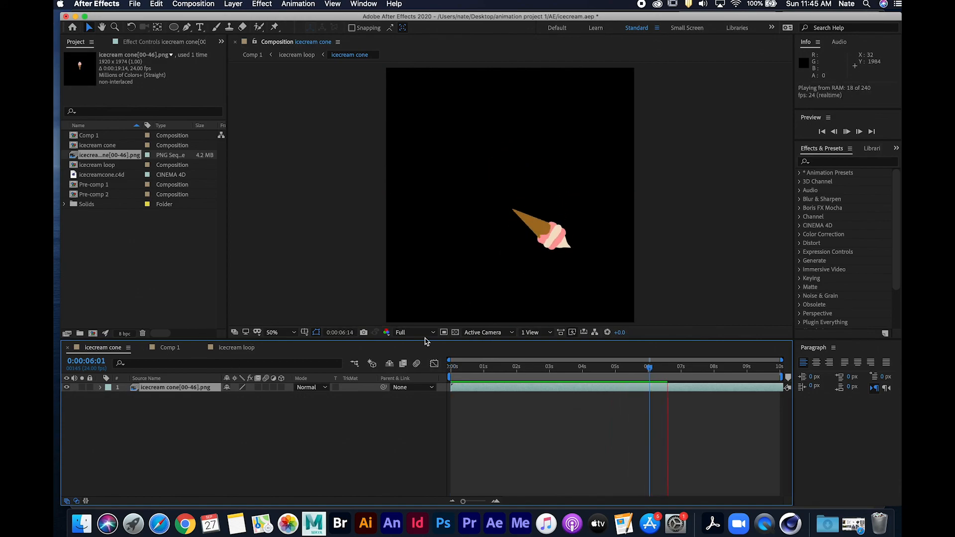
key("space")
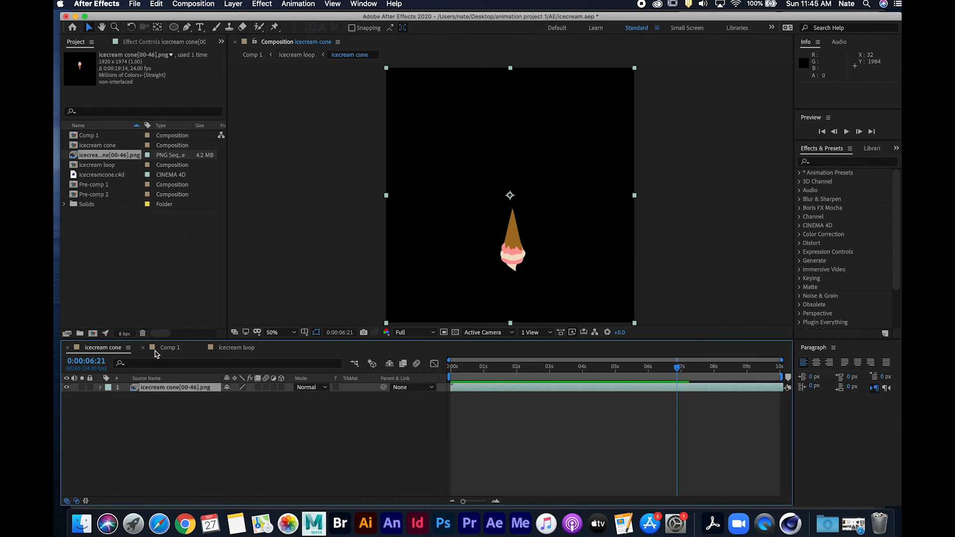
- In Comp 1, label the five icecream loop layers pink and replace their source with the icecream cone composition
left_click(156, 353)
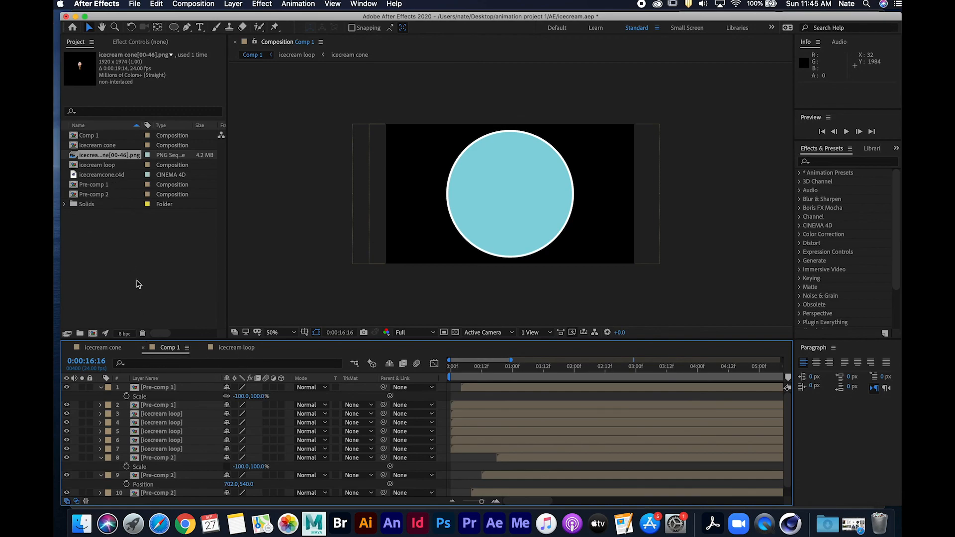
left_click(118, 146)
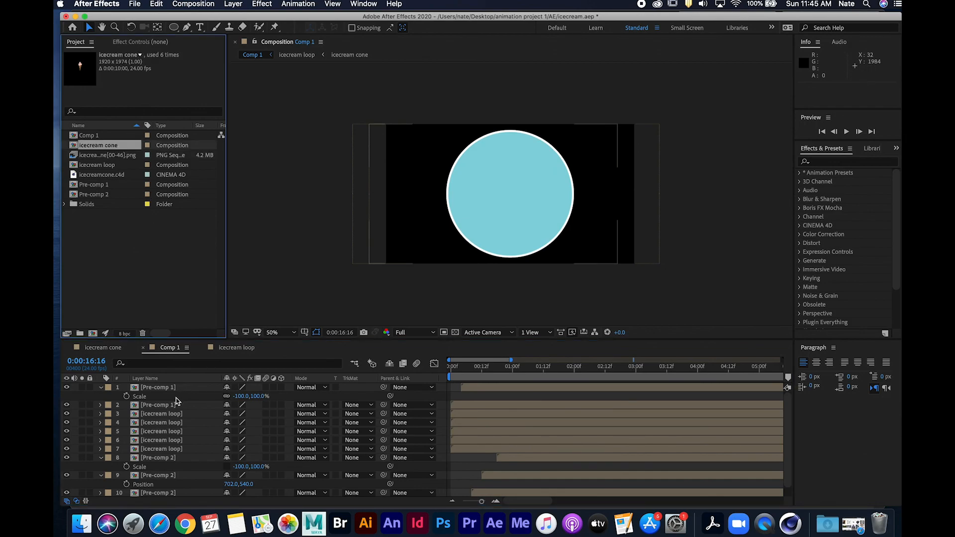
left_click(173, 414)
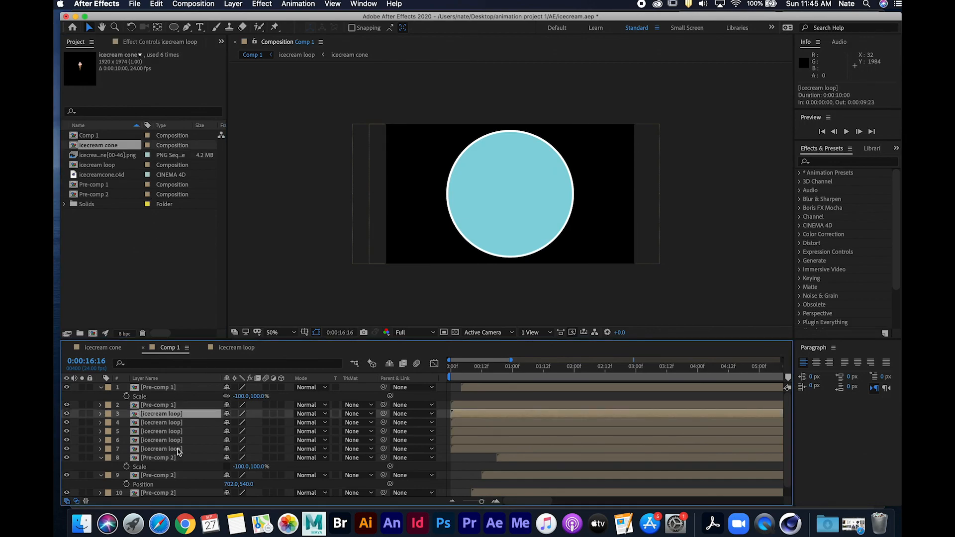
left_click(179, 449, "shift")
left_click(108, 418)
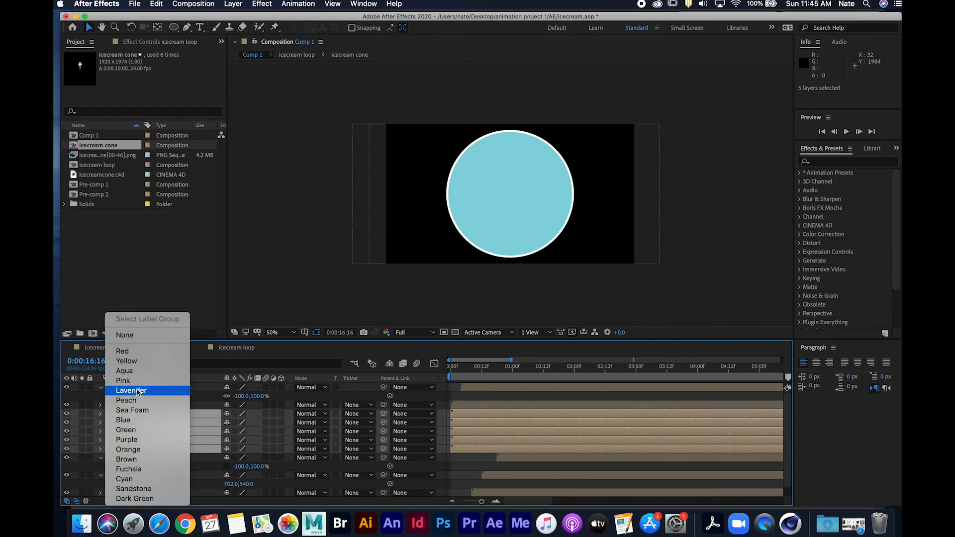
left_click(130, 383)
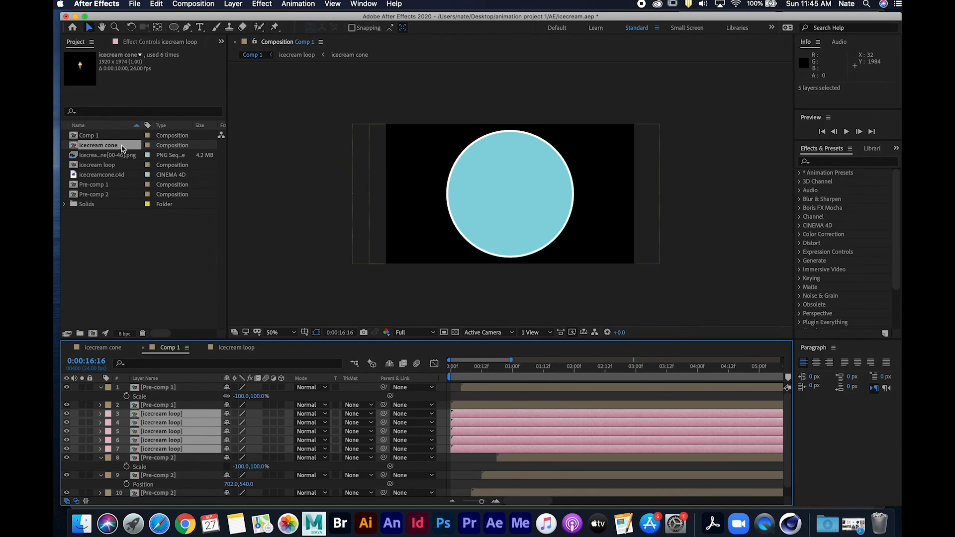
left_click_drag(122, 148, 206, 416, "alt")
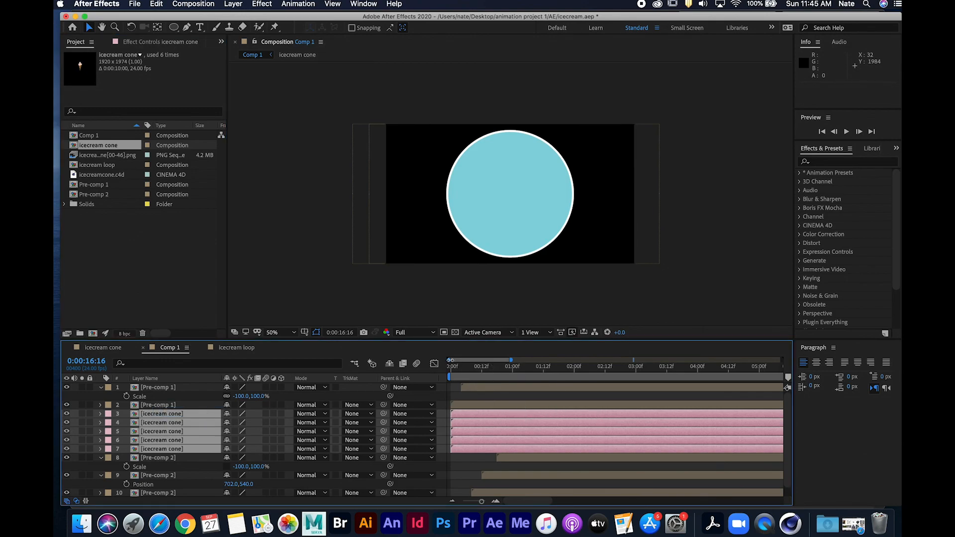
- Play and scrub through Comp 1 from the start to check the rotating cones over the full layer length
left_click(453, 367)
mouse_move(453, 367)
left_mouse_down()
mouse_move(544, 366)
mouse_move(500, 354)
mouse_move(459, 369)
left_mouse_up()
left_click(511, 396)
key("space")
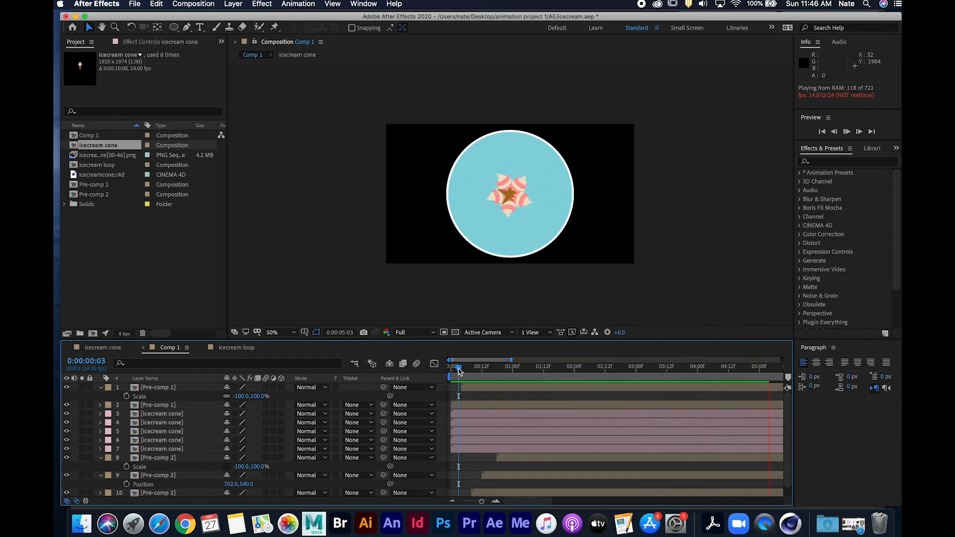
key("space")
left_click_drag(481, 502, 471, 501)
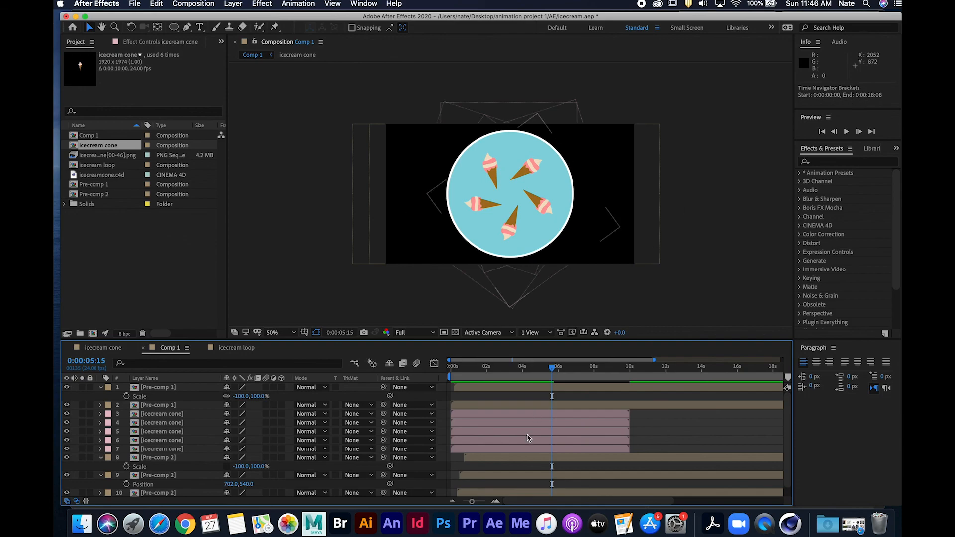
left_click_drag(552, 368, 450, 372)
key("space")
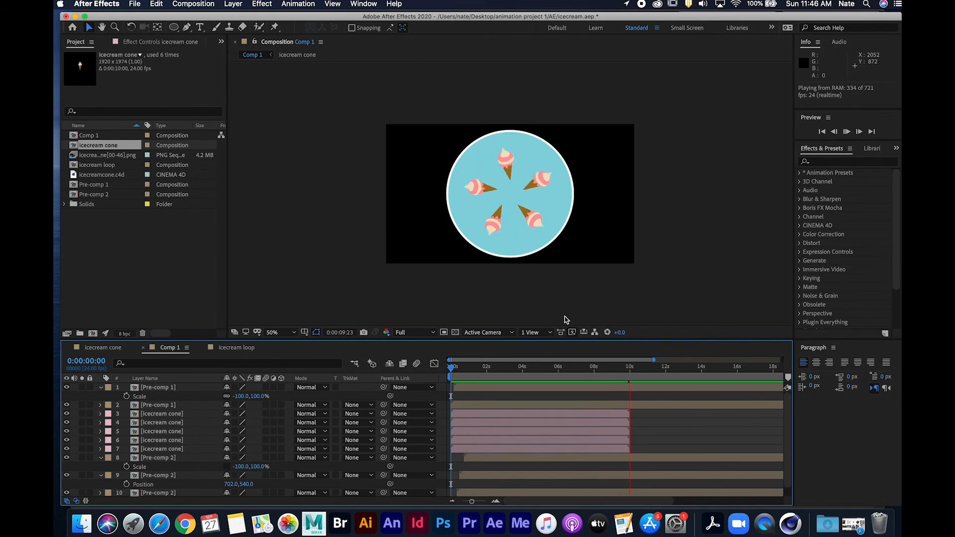
left_click_drag(637, 366, 502, 368)
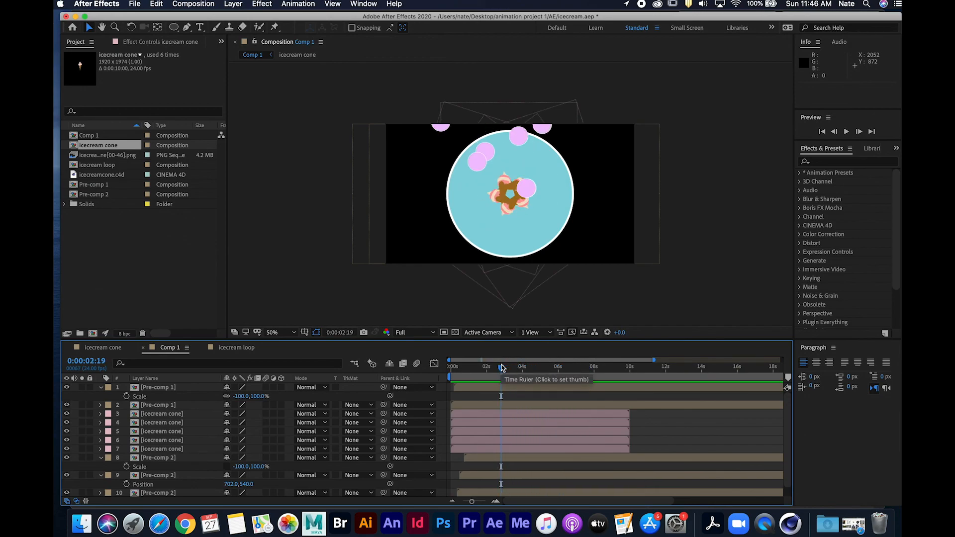
mouse_move(502, 368)
left_mouse_down()
mouse_move(474, 369)
mouse_move(493, 369)
left_mouse_up()
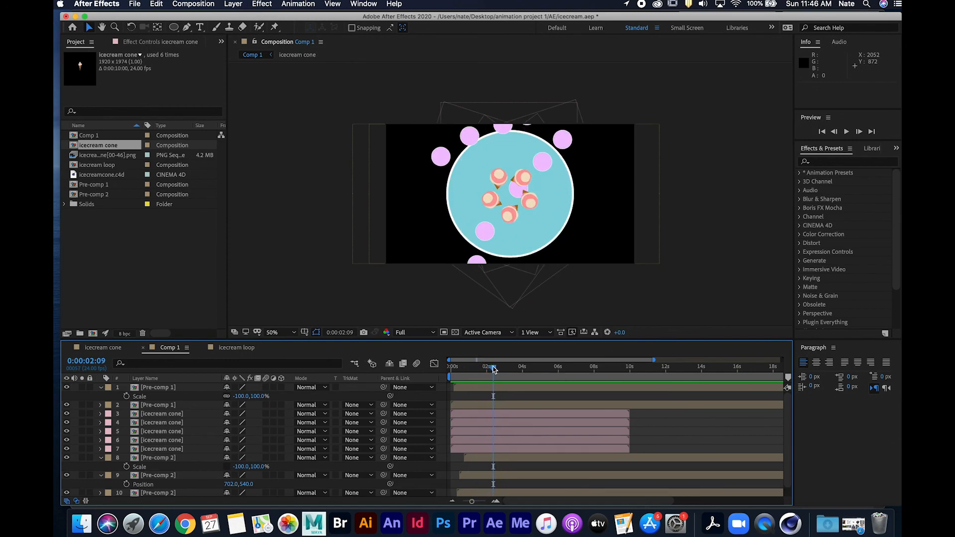
key("space")
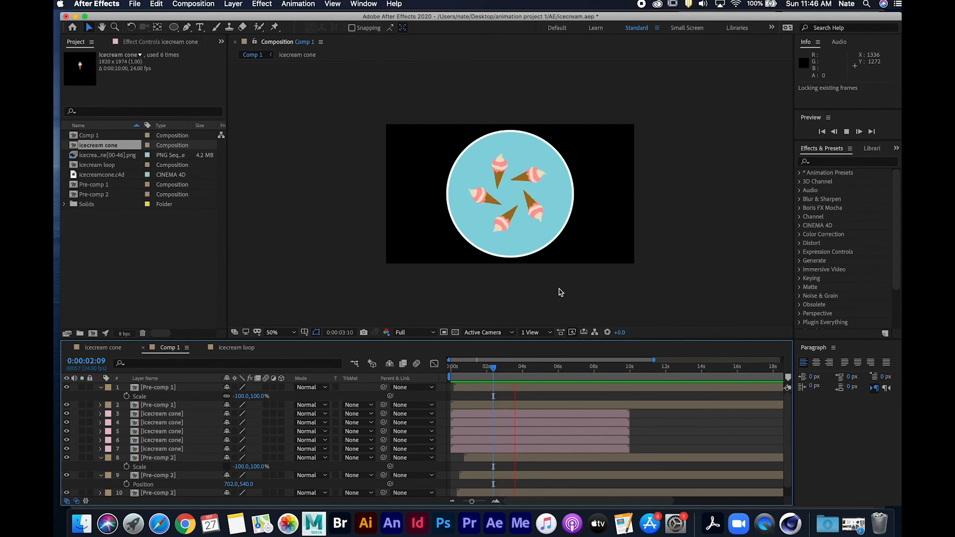
key("space")
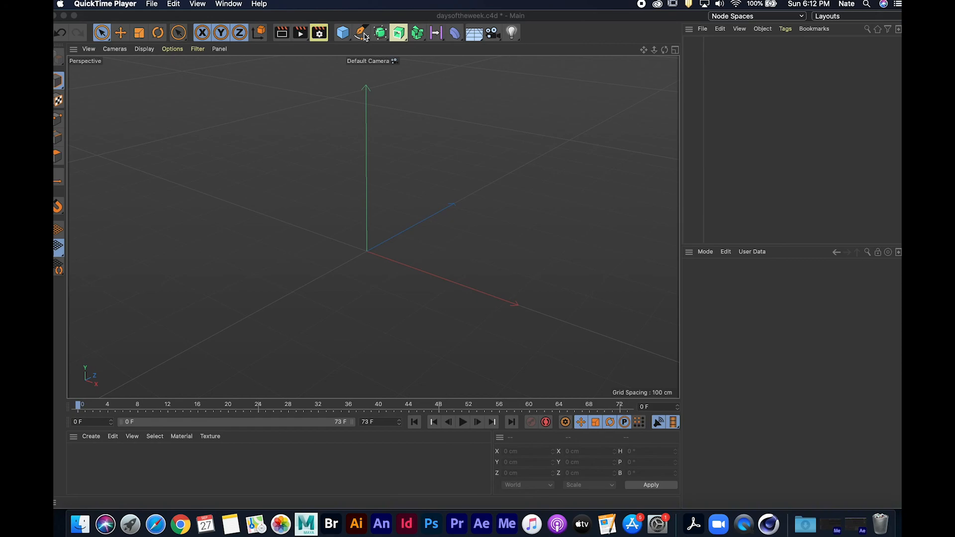
- In the Cinema 4D daysoftheweek.c4d scene, add a rectangle spline with rounding, 470 cm wide and 157 cm high
left_click(363, 36)
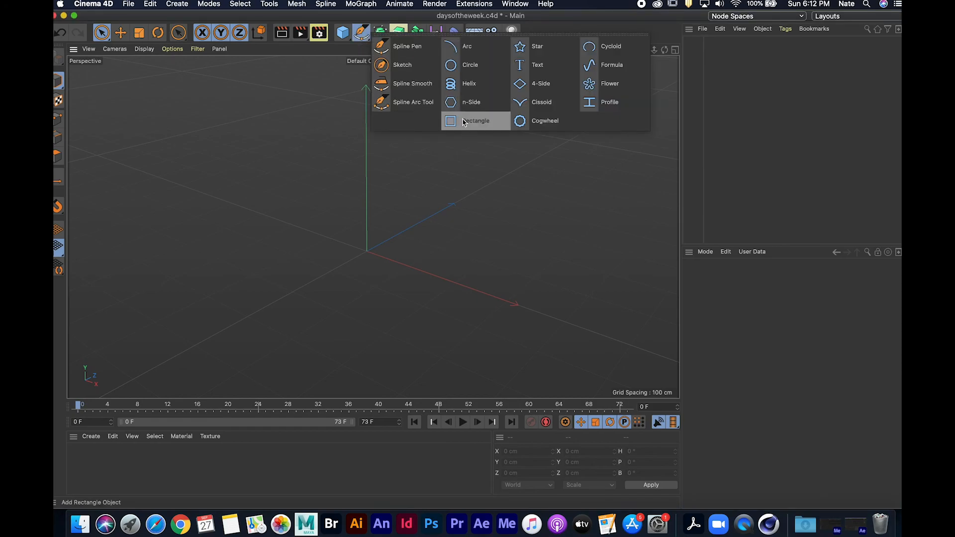
left_click(464, 121)
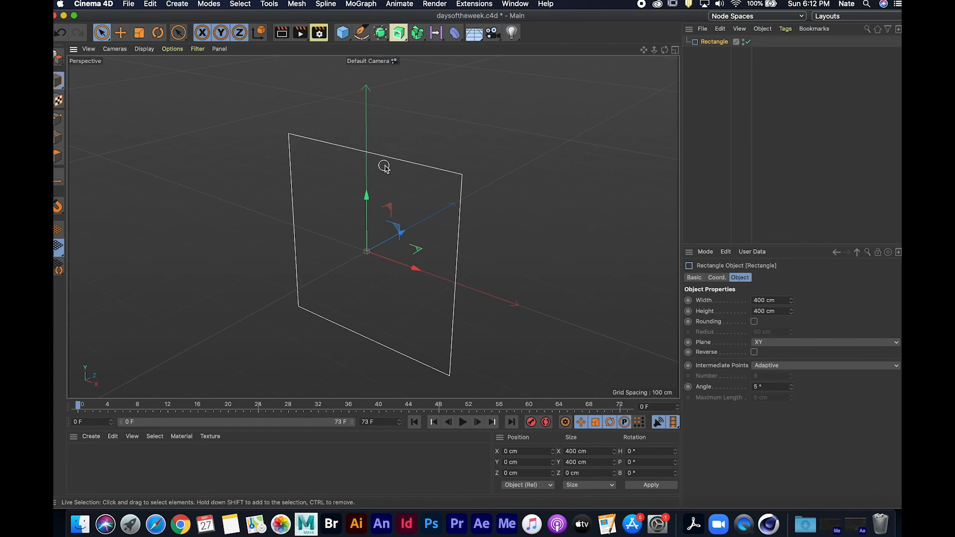
left_click(754, 322)
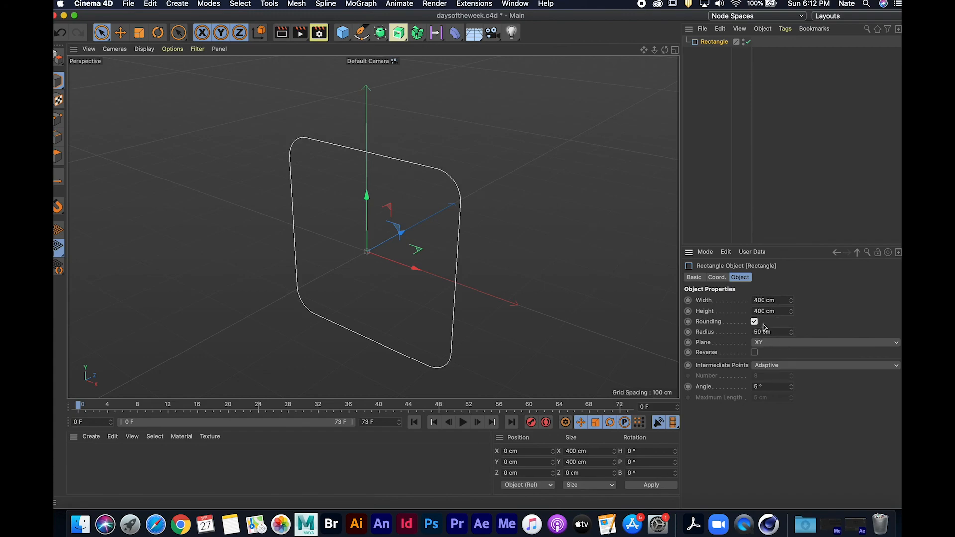
left_click_drag(792, 313, 792, 376)
left_click_drag(792, 301, 791, 284)
mouse_move(575, 275)
middle_mouse_down("alt")
mouse_move(549, 250)
mouse_move(577, 278)
middle_mouse_up("alt")
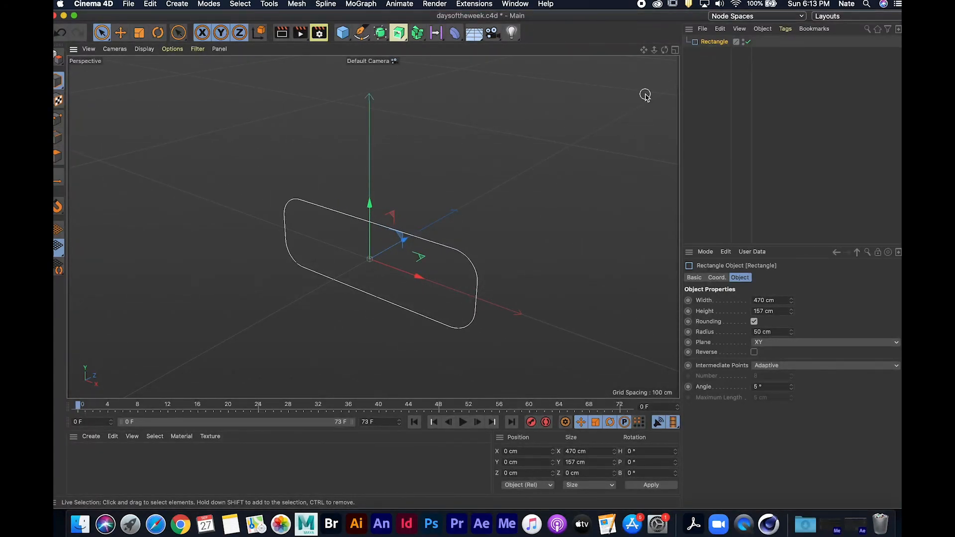
- Place the rounded rectangle under a new Extrude object and turn off its start and end caps
left_click(399, 33)
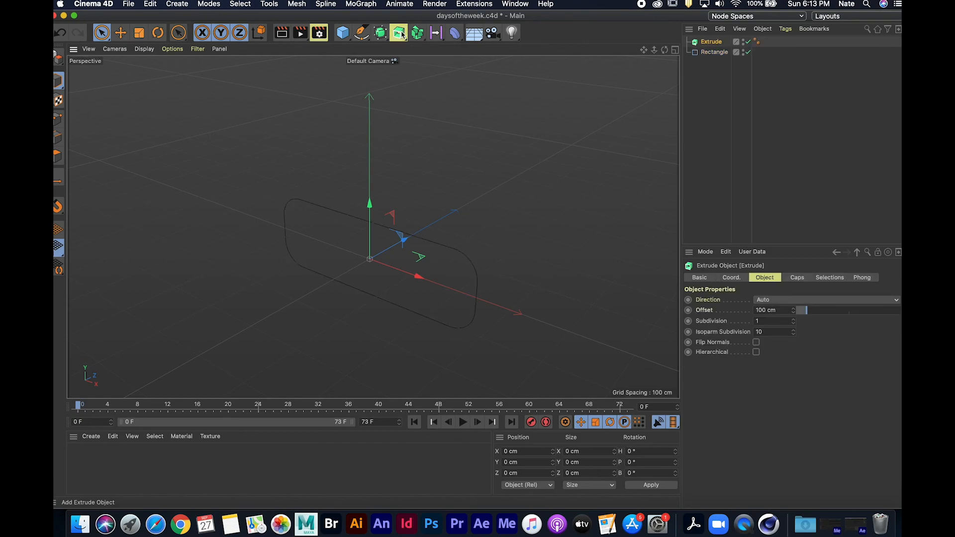
left_click(713, 52)
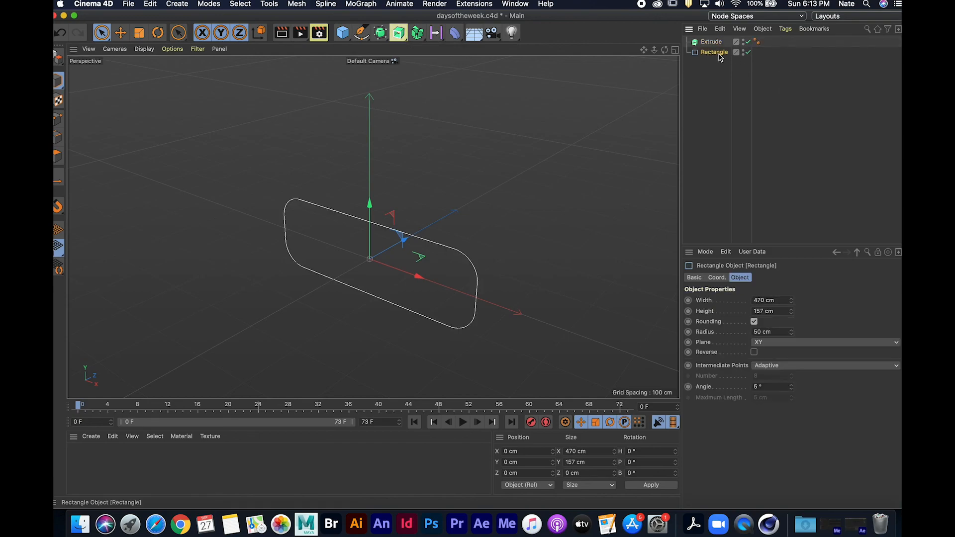
left_click_drag(715, 56, 717, 43)
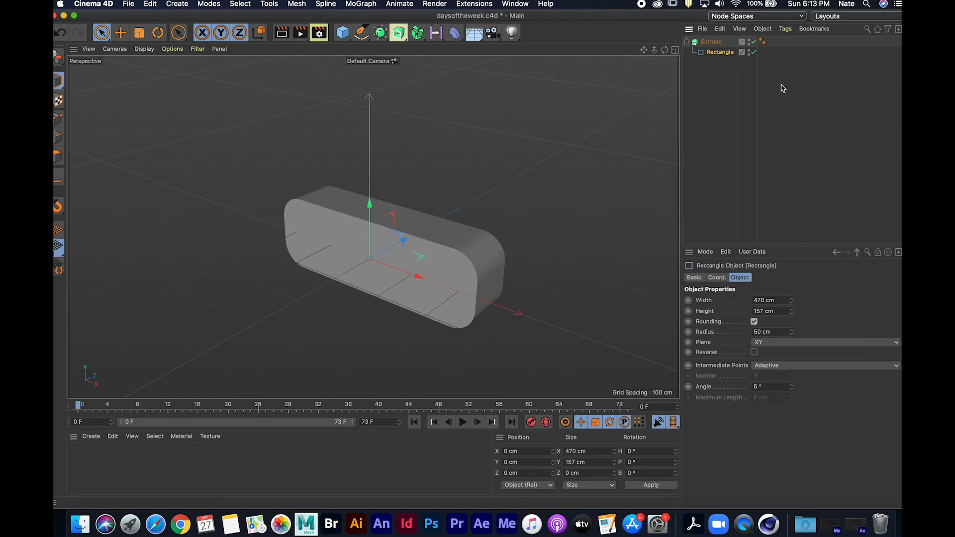
left_click(724, 43)
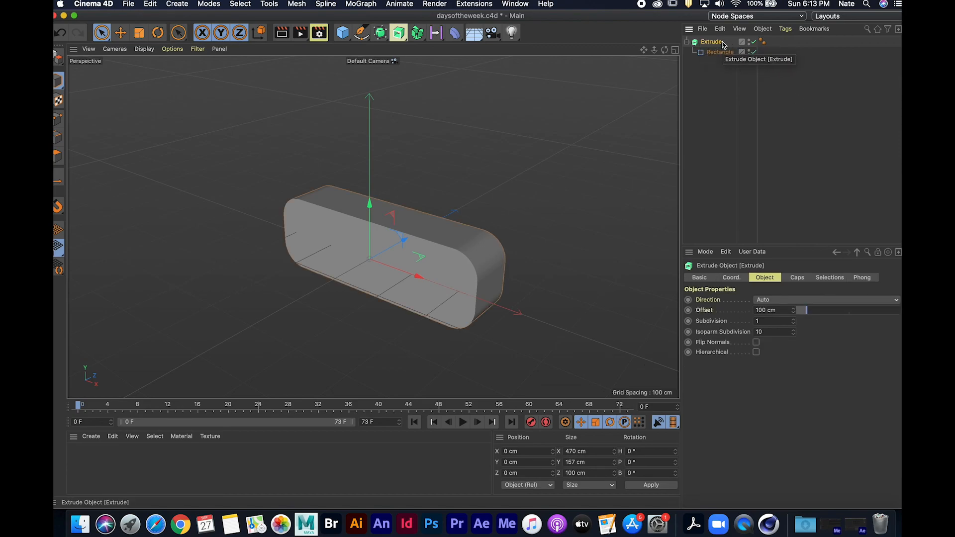
left_click(798, 279)
left_click(767, 300)
left_click(769, 310)
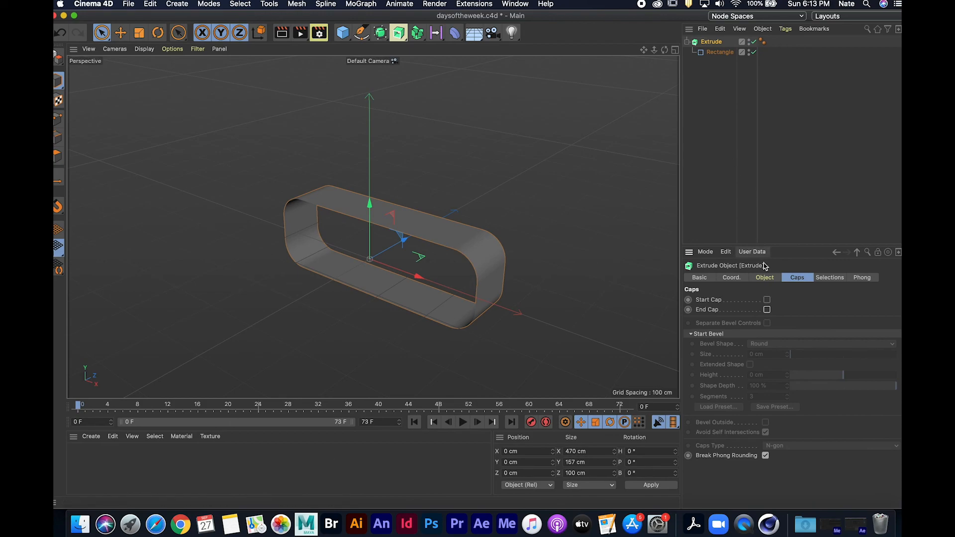
- Create a new material with only the Luminance and Alpha channels enabled, and open its Alpha channel settings
left_click(251, 468)
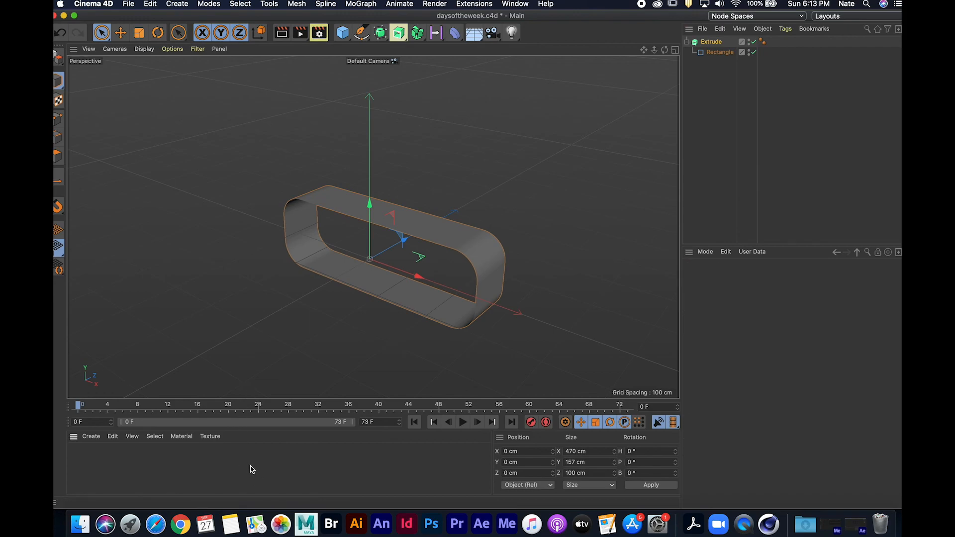
double_click(92, 461)
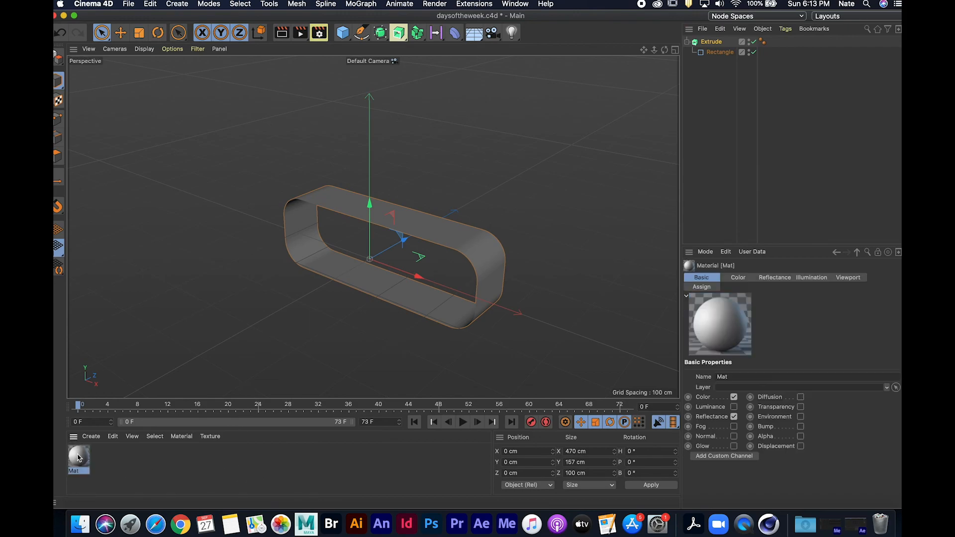
left_click(734, 407)
left_click(734, 397)
left_click(734, 417)
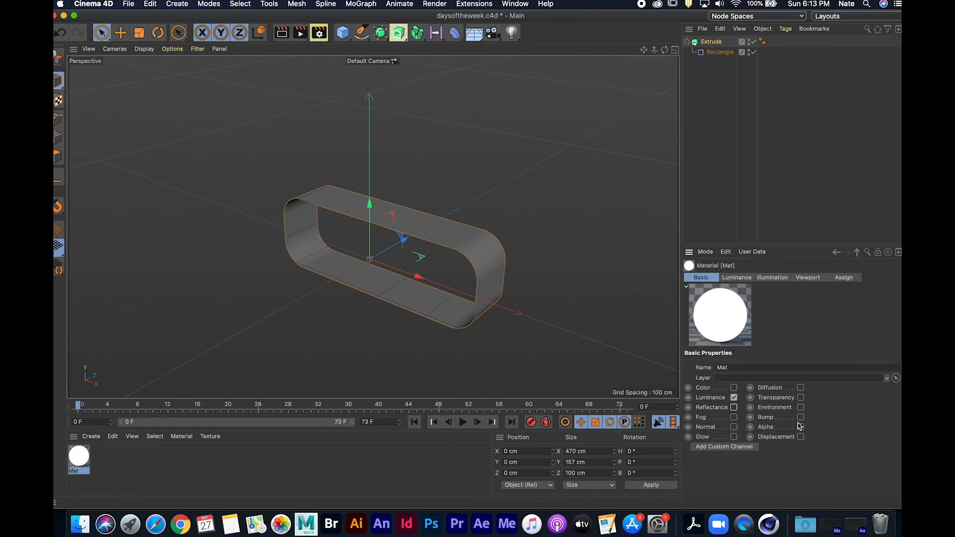
left_click(800, 427)
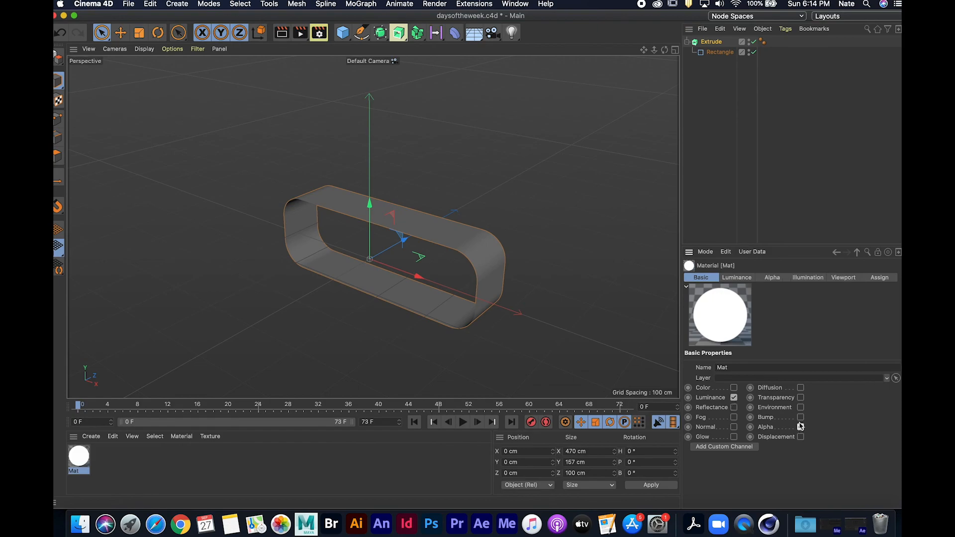
left_click(772, 279)
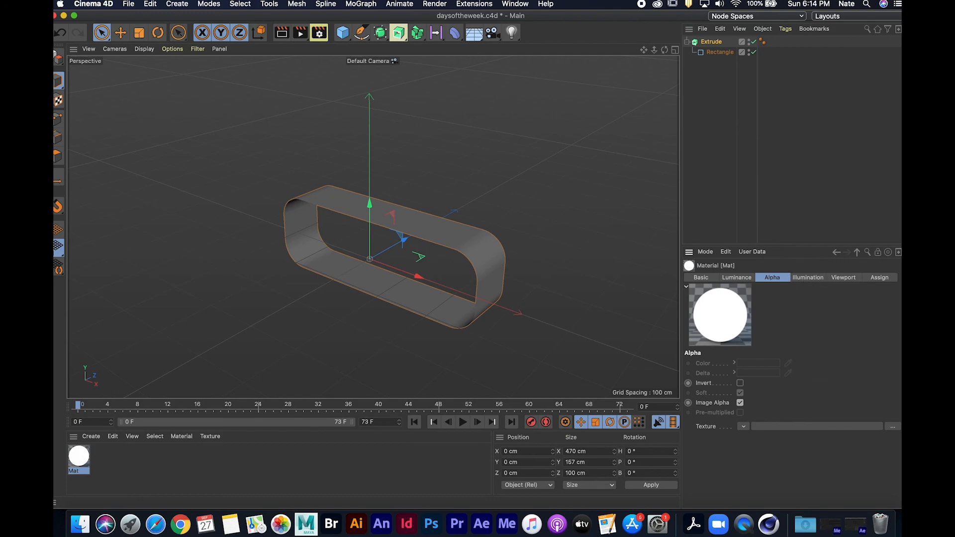
- Open days of the week.ai in Illustrator to examine the weekday text layout, and return to the Cinema 4D scene
left_click_drag(669, 15, 509, 4)
double_click(880, 381)
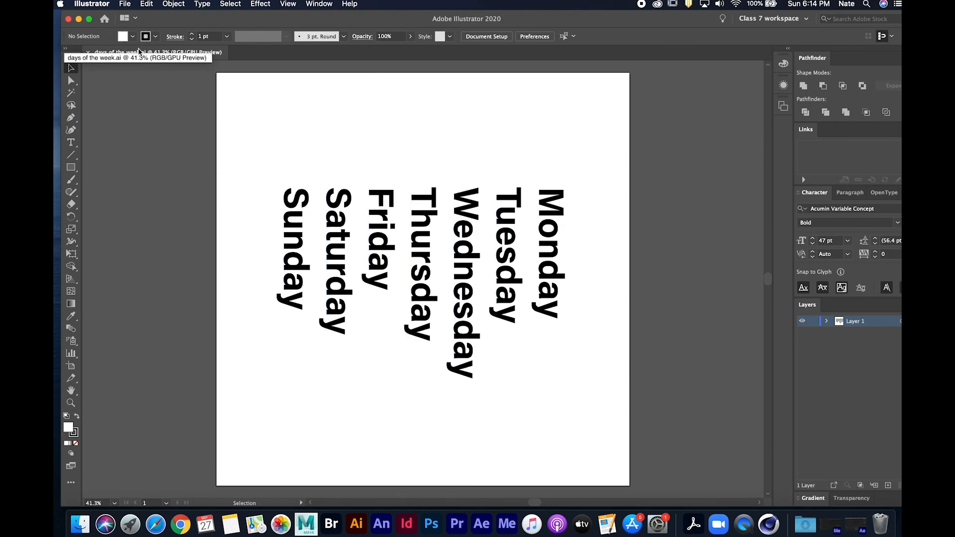
key("super+h")
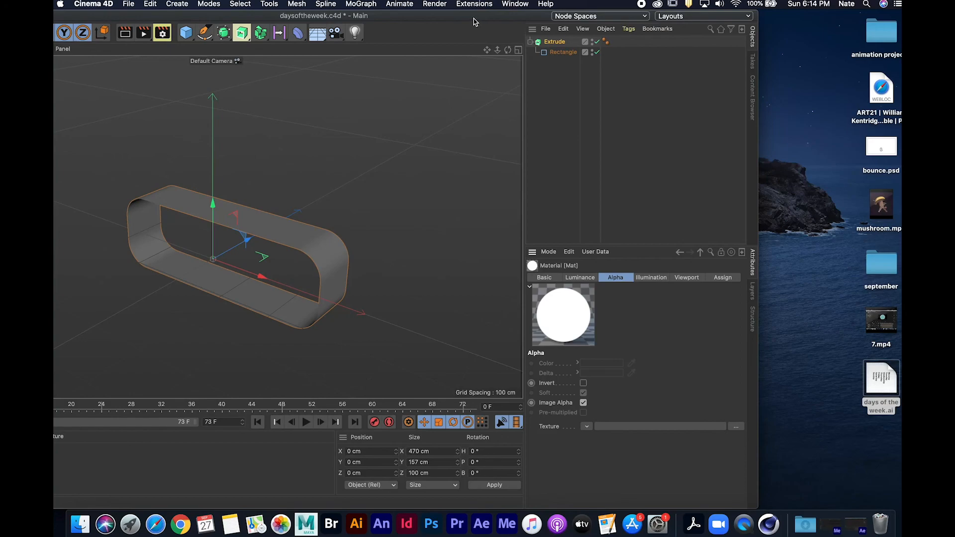
left_click_drag(476, 20, 626, 18)
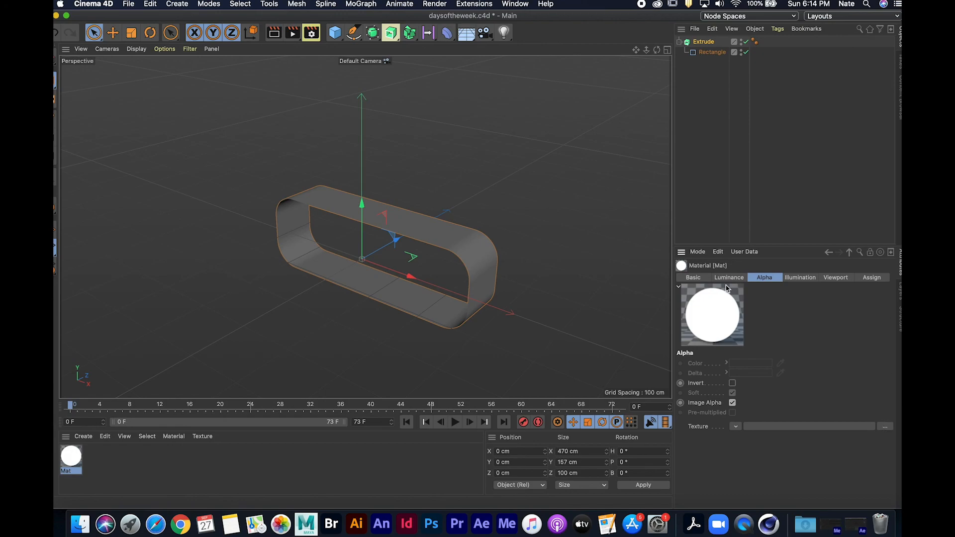
- Load Artboard 1.png as the material's alpha texture with a copy in the project location, and apply the material to the extruded band
left_click(886, 427)
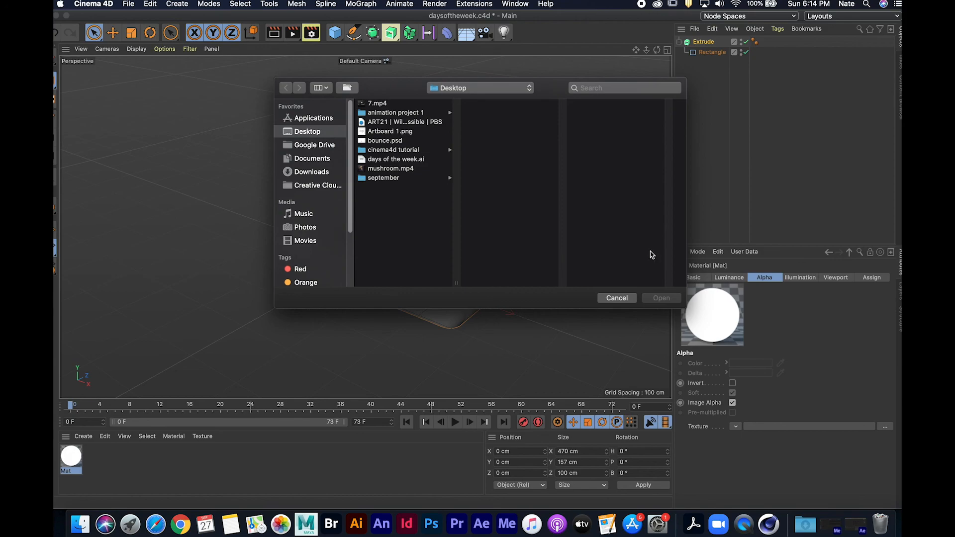
left_click(379, 132)
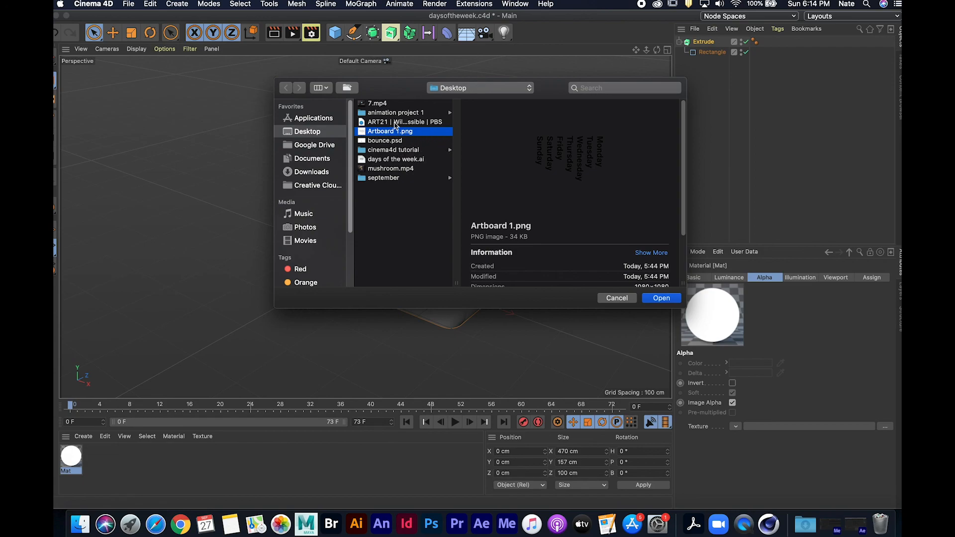
left_click(662, 299)
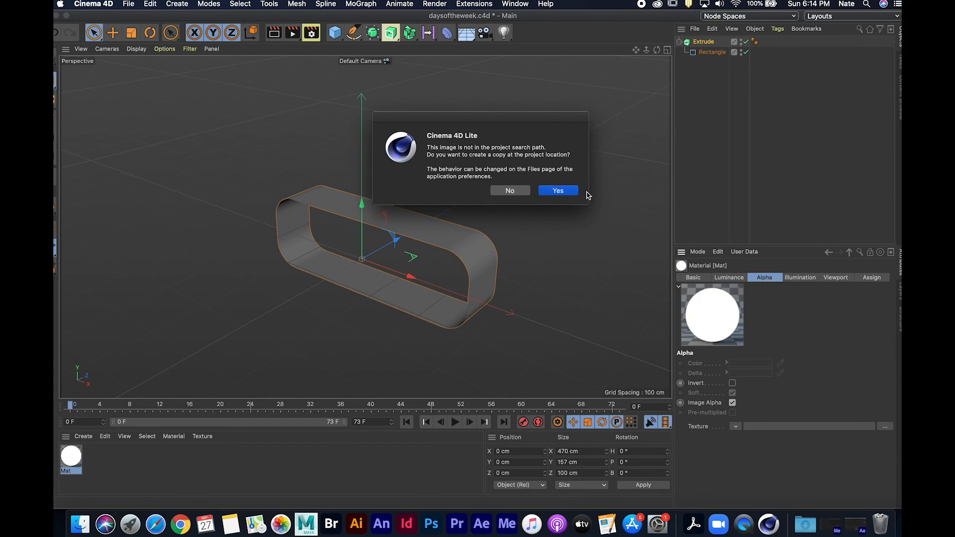
left_click(571, 191)
left_click(559, 191)
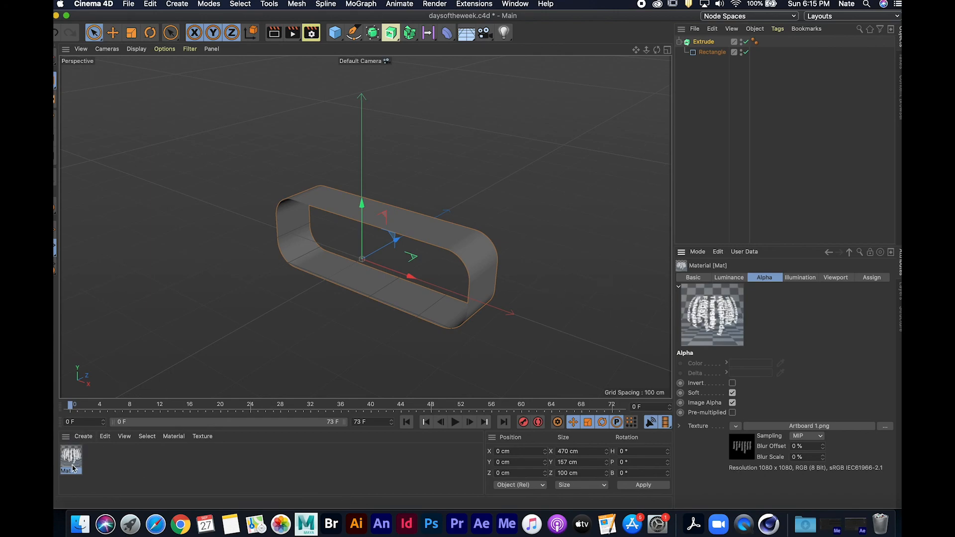
left_click_drag(71, 466, 437, 238)
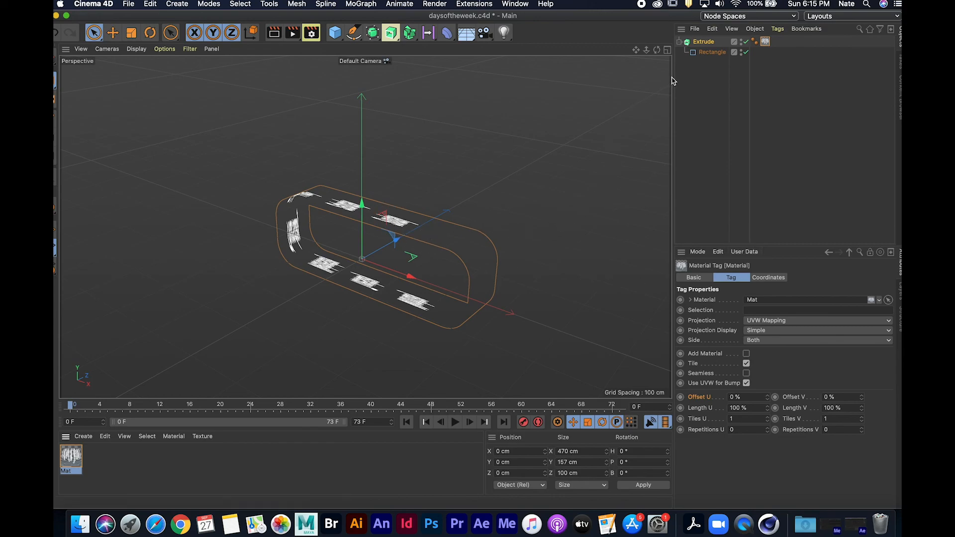
- Increase the Extrude object's offset to 739 cm
left_click(704, 41)
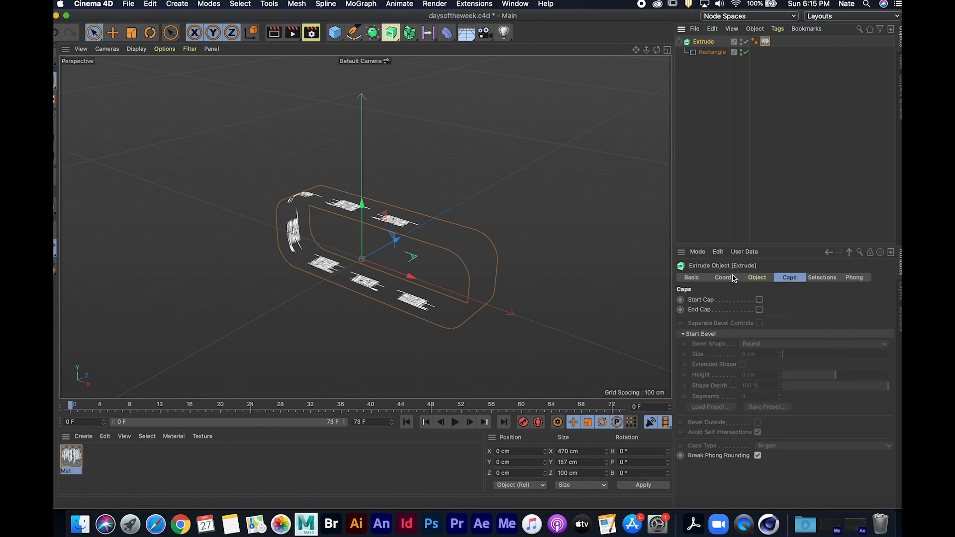
left_click(756, 279)
left_click_drag(785, 310, 789, 217)
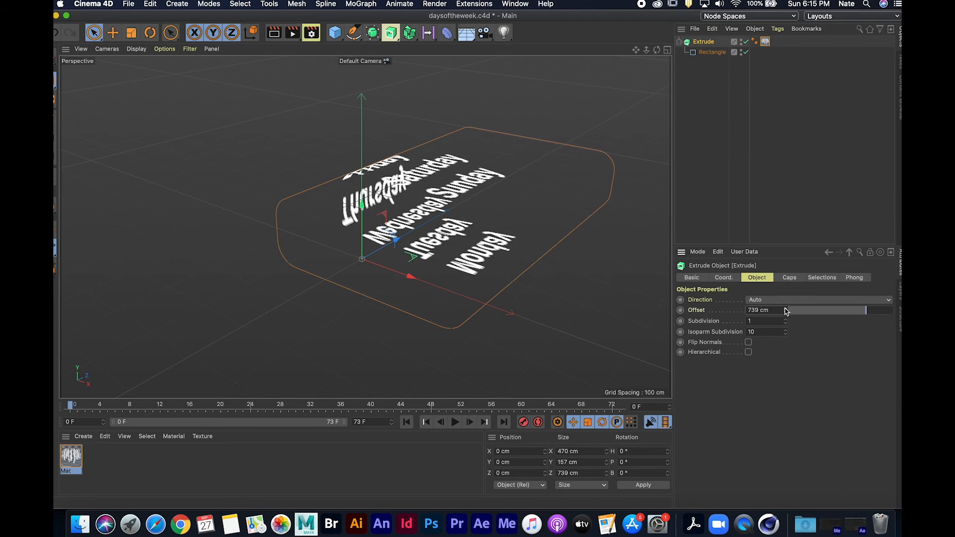
- On the Extrude's material tag, set Tiles U to 2 and shift Offset U to 43%
left_click(767, 42)
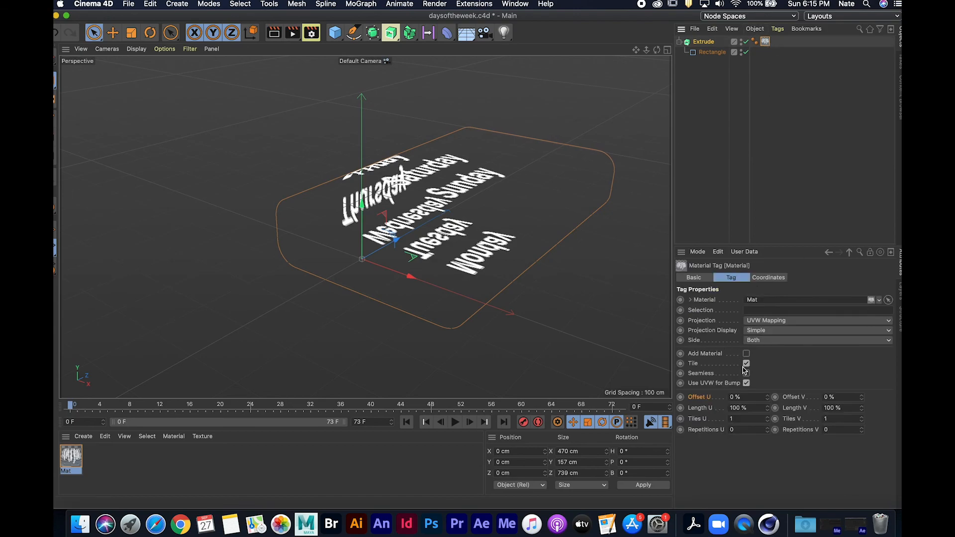
mouse_move(767, 396)
left_mouse_down()
mouse_move(768, 405)
mouse_move(767, 393)
left_mouse_up()
mouse_move(768, 397)
left_mouse_down()
mouse_move(767, 459)
mouse_move(767, 415)
mouse_move(757, 401)
left_mouse_up()
left_click(741, 418)
key("Return")
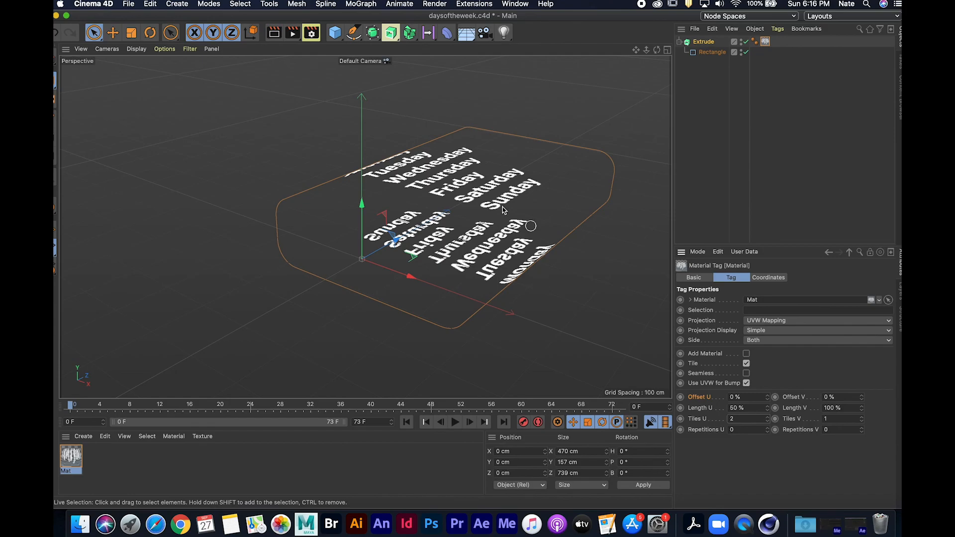
left_click(767, 396)
left_click_drag(768, 399, 793, 399)
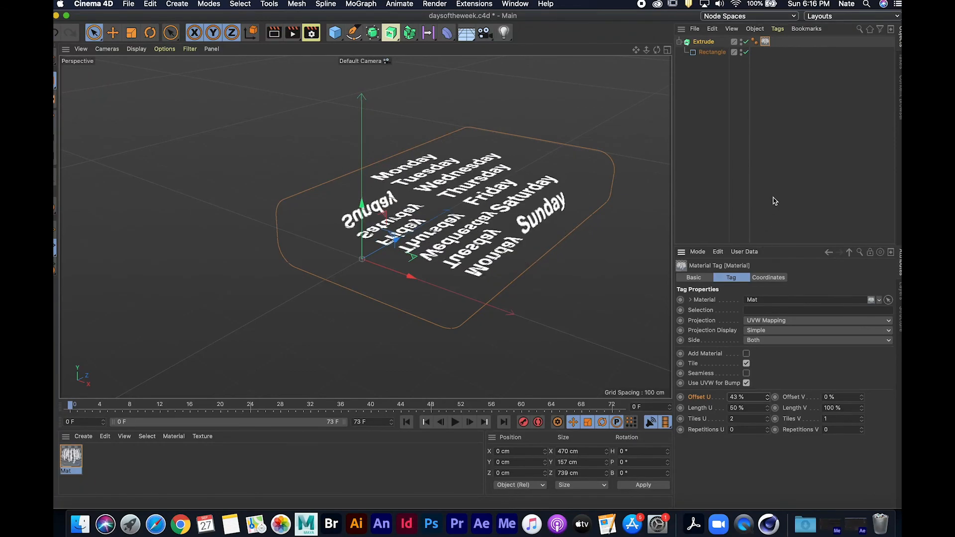
- Try a wider rectangle spline at 722 cm and bring its width down to 500 cm
left_click(712, 52)
left_click_drag(784, 303, 817, 303)
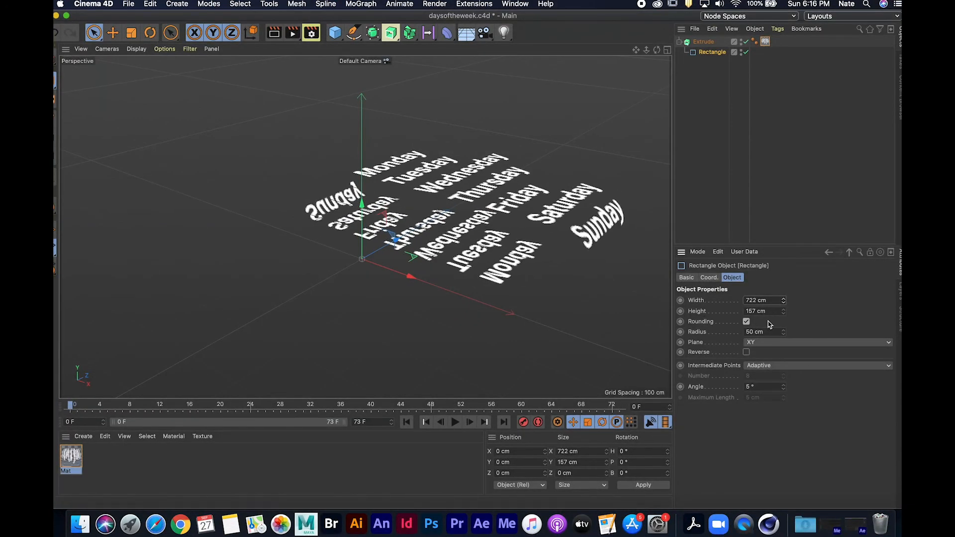
middle_click_drag(550, 249, 498, 259, "alt")
left_click_drag(784, 302, 746, 302)
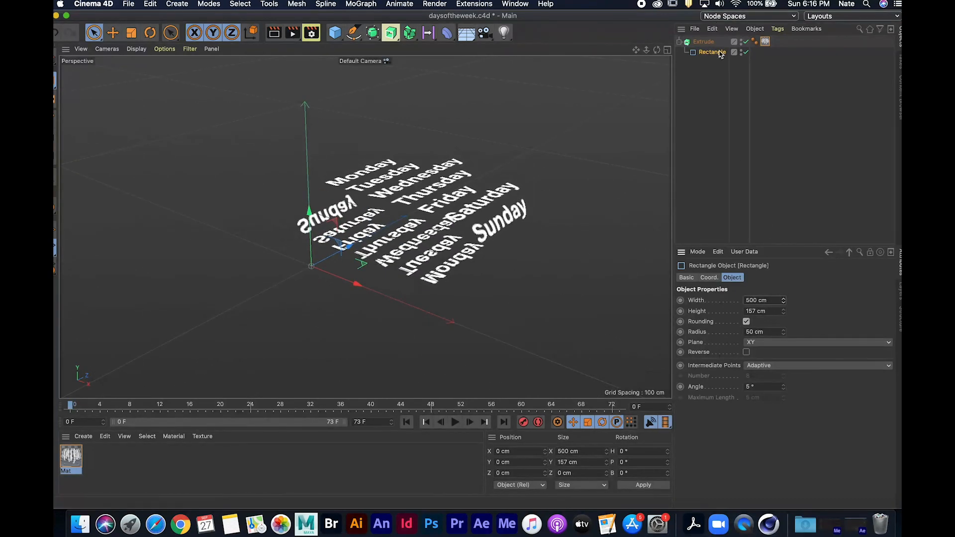
- Reset the material tag's Tiles U to 1 and Offset U to 0%
left_click(766, 41)
double_click(739, 419)
type("1")
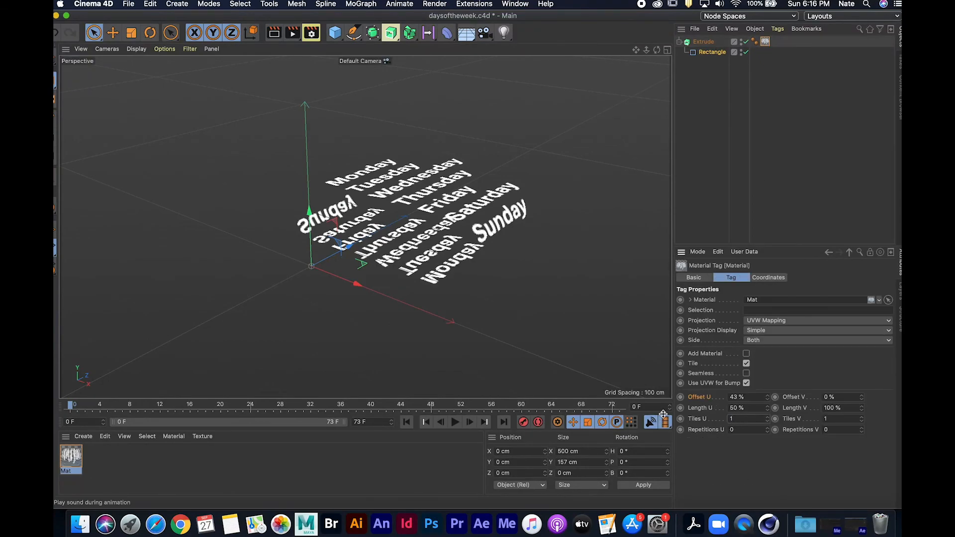
key("Return")
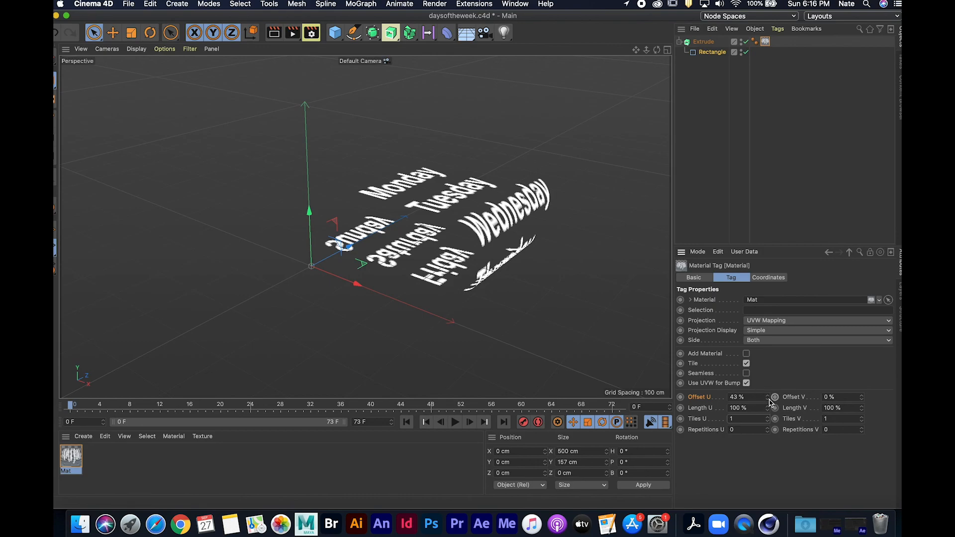
double_click(741, 397)
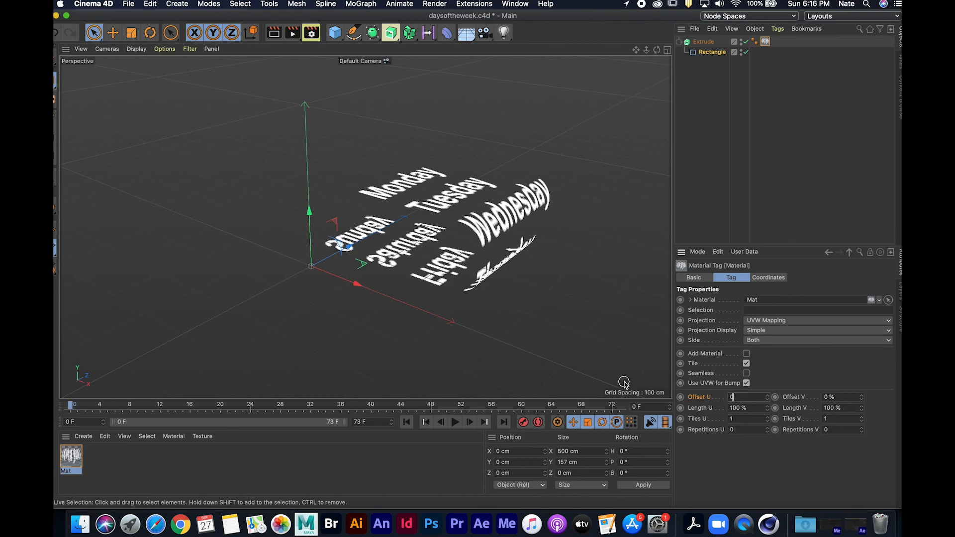
type("0")
key("Return")
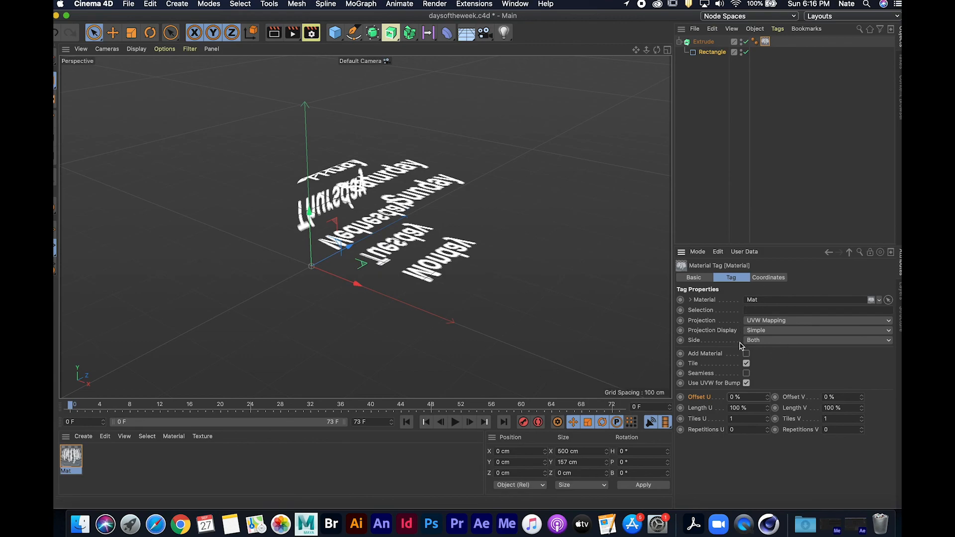
- Increase the Extrude's offset further, and resize the rectangle to 414 cm wide and 129 cm high with a 46 cm corner radius
left_click(703, 41)
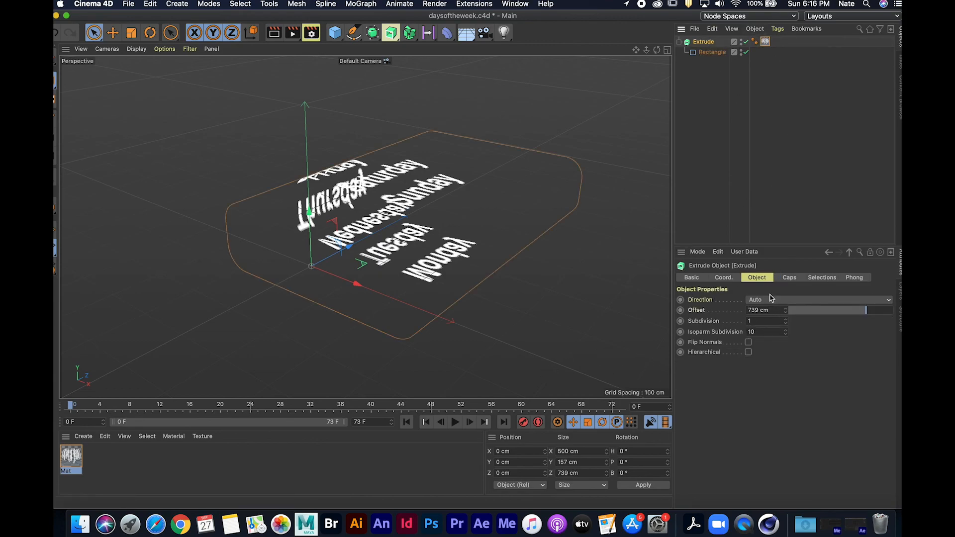
left_click_drag(784, 313, 810, 312)
left_click(712, 52)
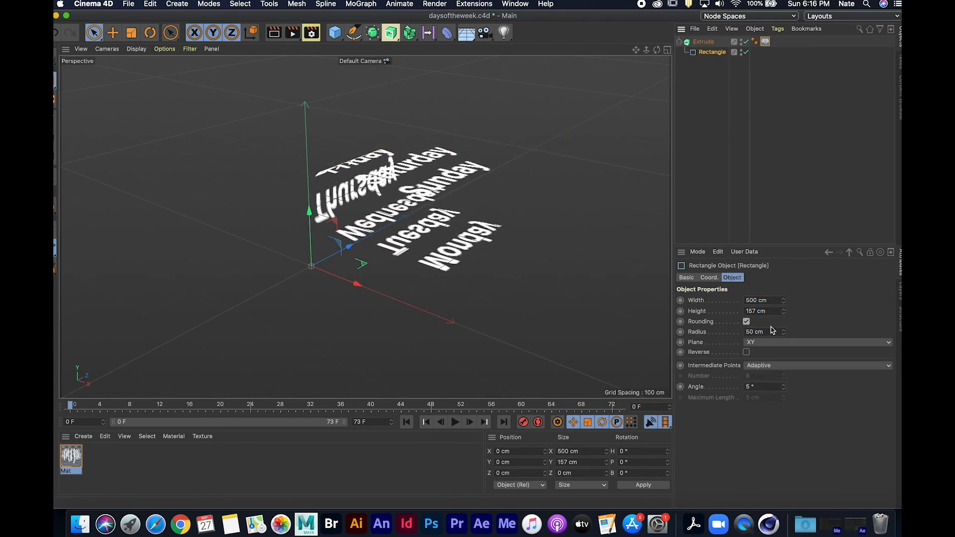
mouse_move(784, 300)
left_mouse_down()
mouse_move(759, 301)
mouse_move(787, 301)
mouse_move(783, 326)
mouse_move(783, 317)
left_mouse_up()
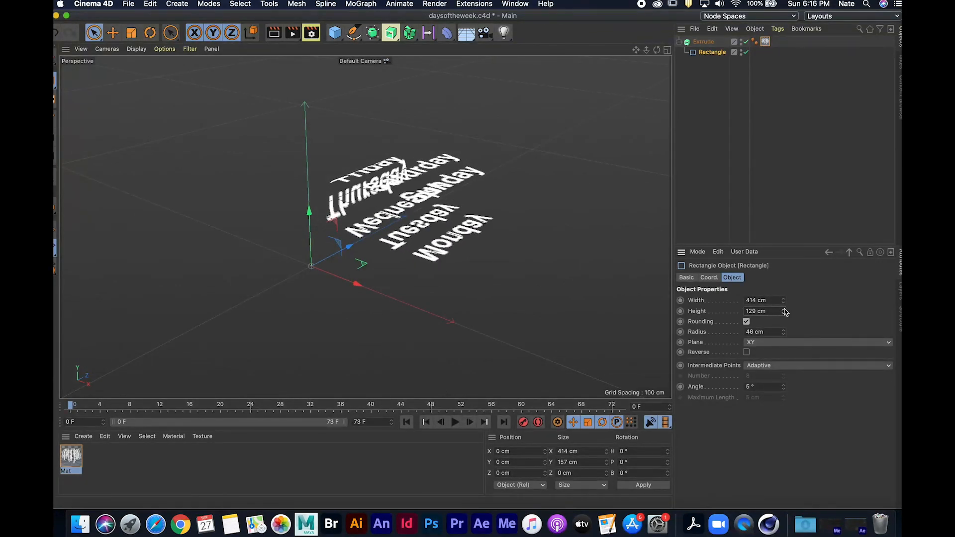
left_click(465, 297)
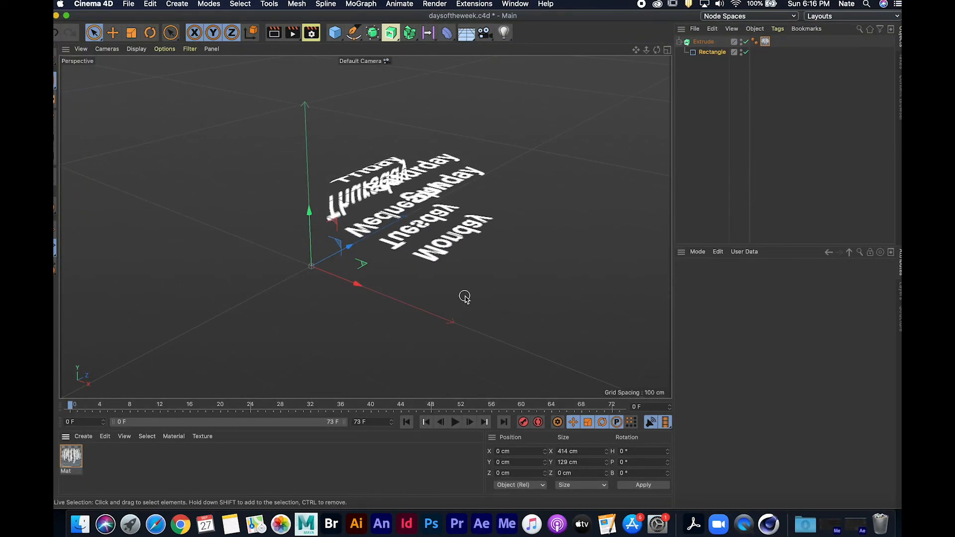
- Save the Cinema 4D project, and import daysoftheweek.c4d into the untitled After Effects project
left_click(132, 3)
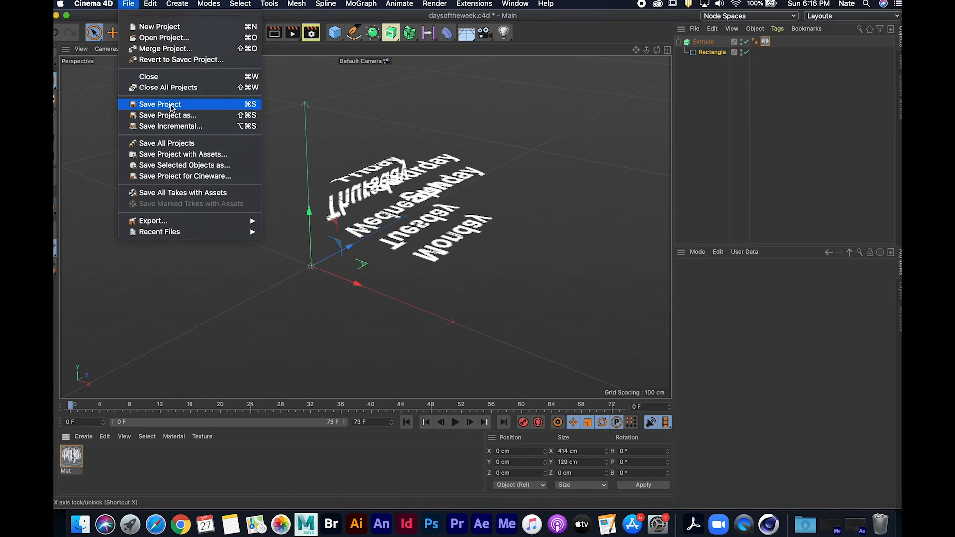
left_click(172, 106)
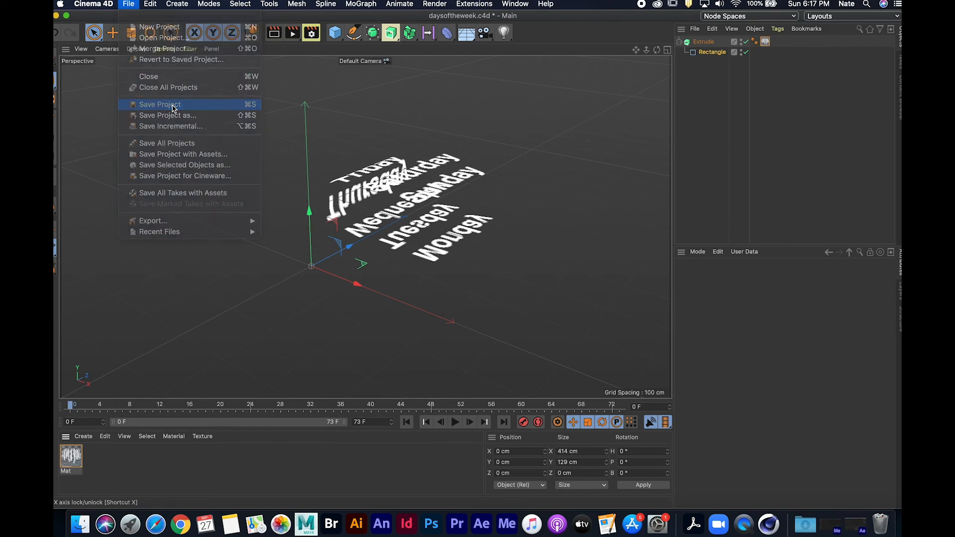
left_click(490, 529)
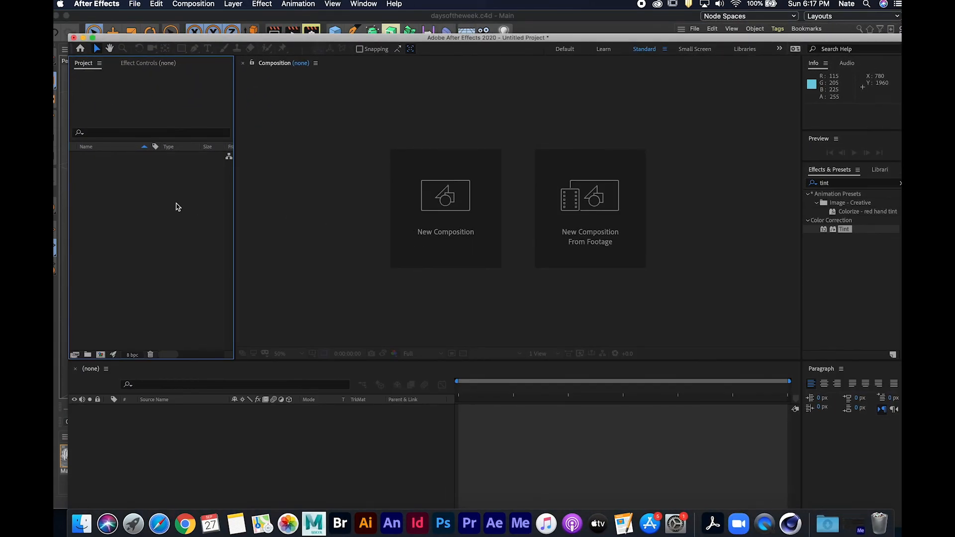
double_click(178, 207)
left_click(388, 112)
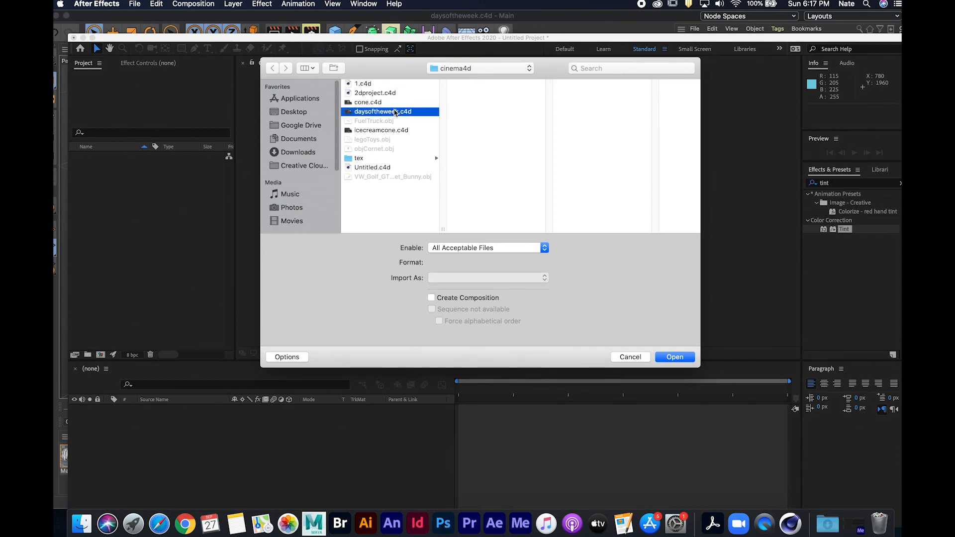
left_click(674, 360)
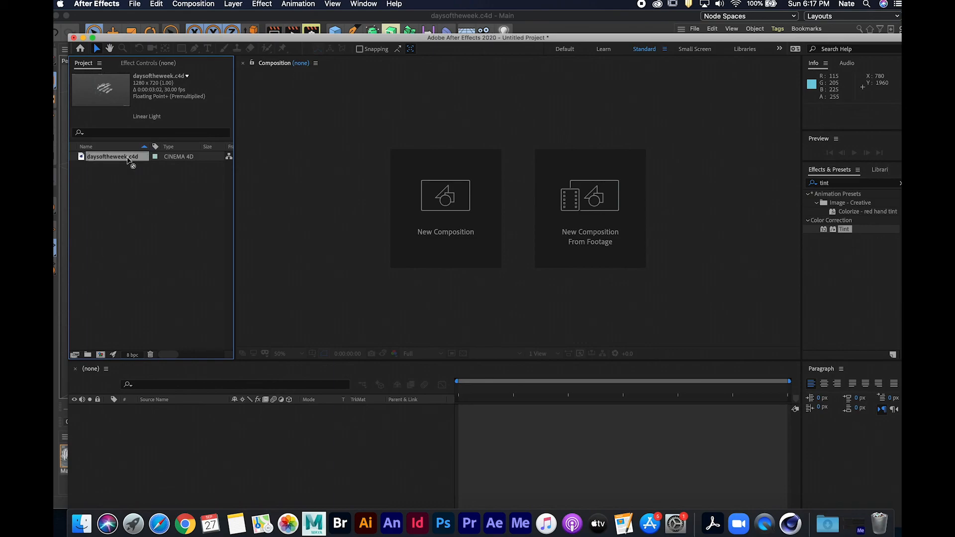
- Create a 1920 × 1080 px composition at 24 frames per second with a 10-second duration
left_click(393, 217)
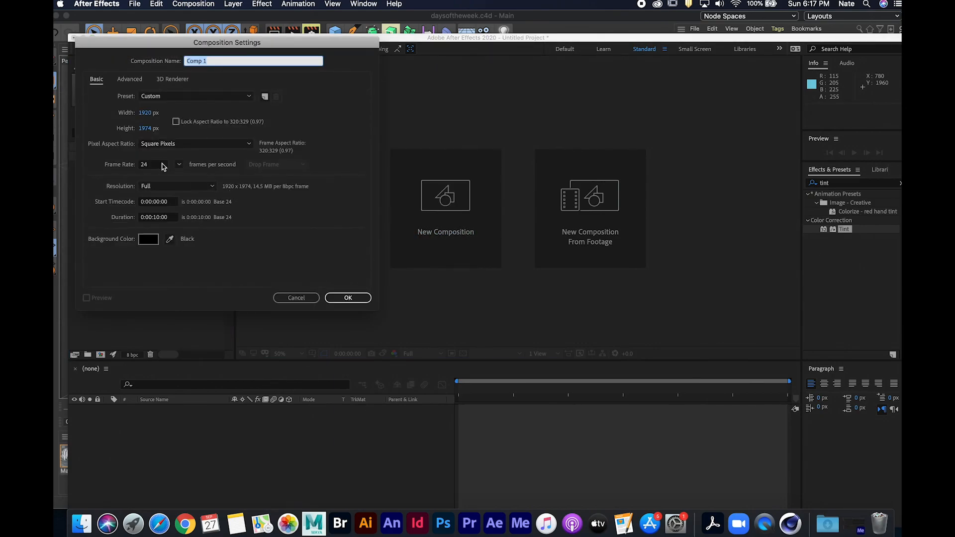
left_click(146, 128)
type("1080")
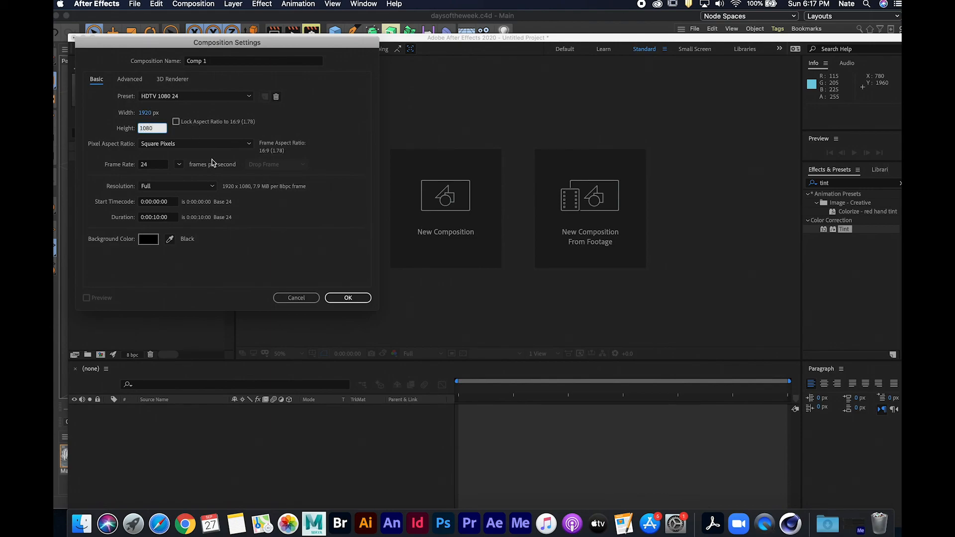
left_click(348, 297)
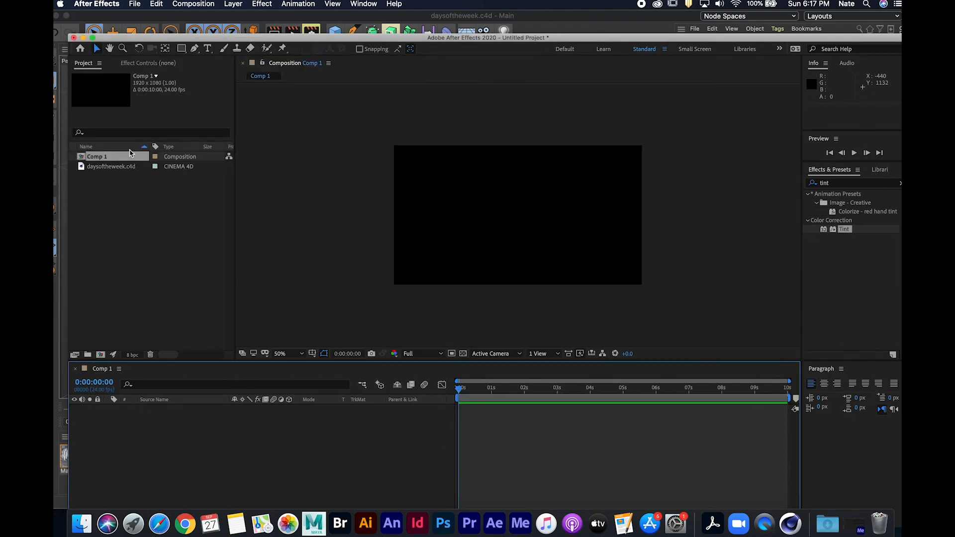
- Add daysoftheweek.c4d to the composition as a layer and set its Cineware renderer to Current
left_click_drag(110, 175, 215, 433)
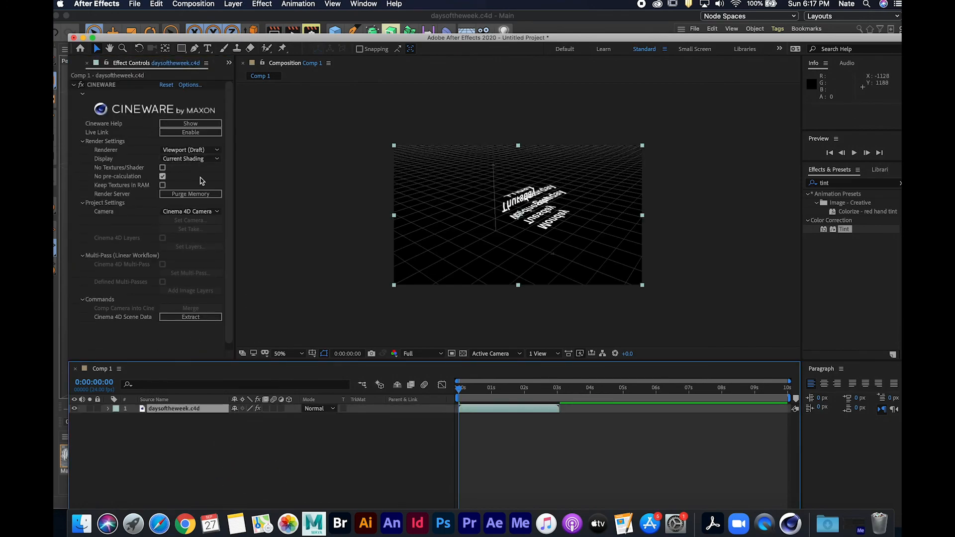
left_click(196, 150)
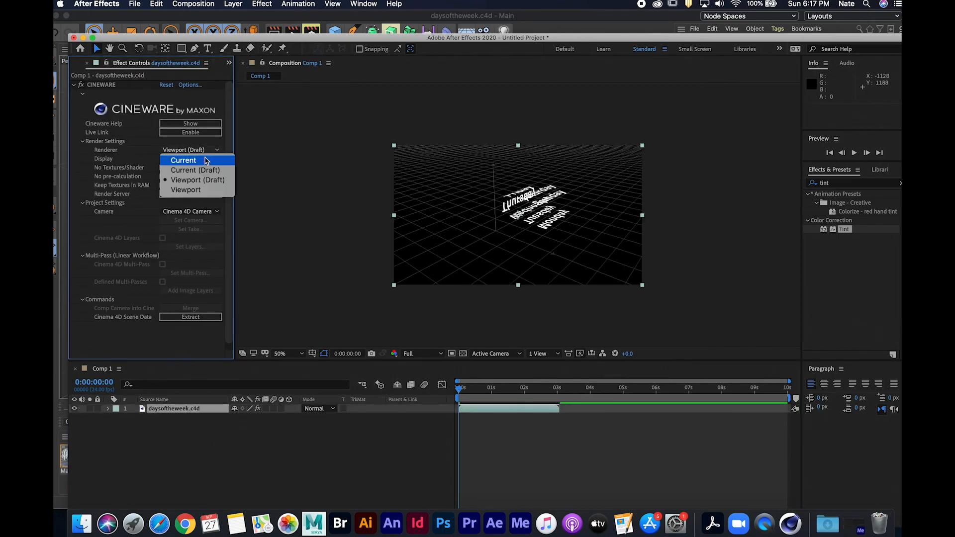
left_click(206, 160)
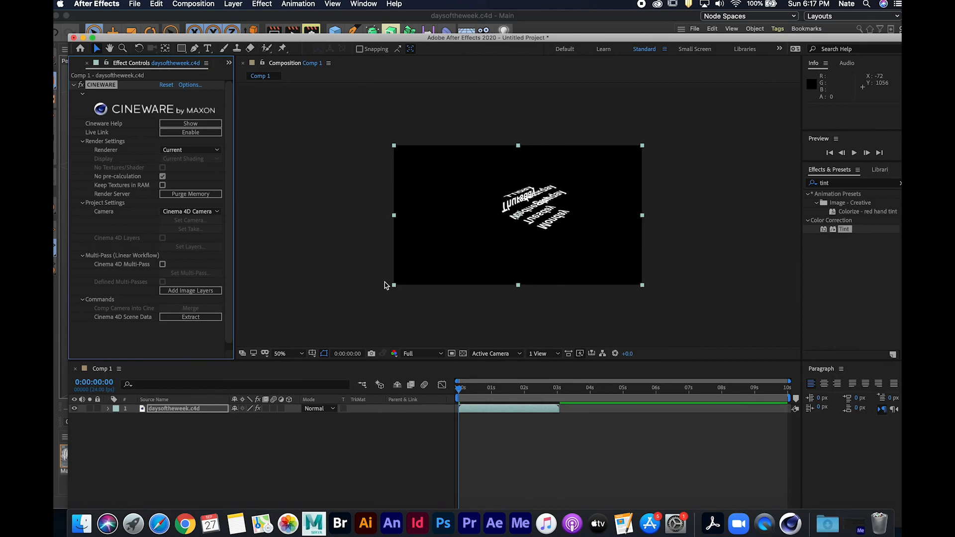
key("ctrl+Right")
key("ctrl+Left")
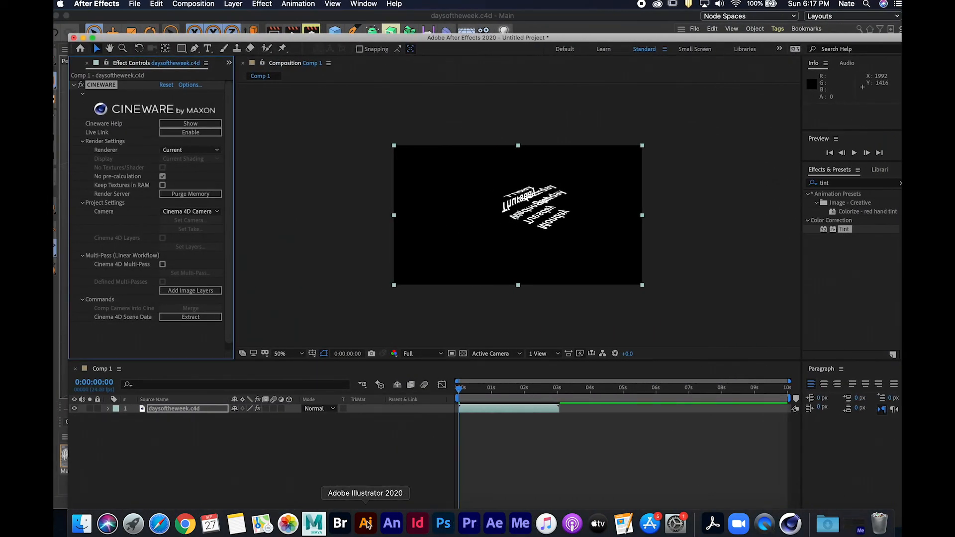
- Switch to Cinema 4D, reframe the perspective view closer on the weekday text, and save the project
left_click(792, 528)
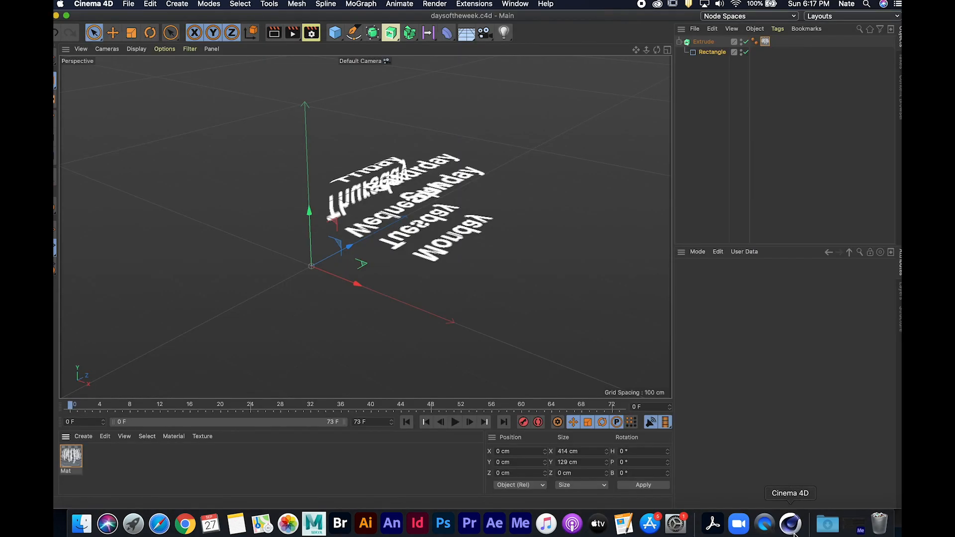
middle_click_drag(493, 194, 417, 203, "alt")
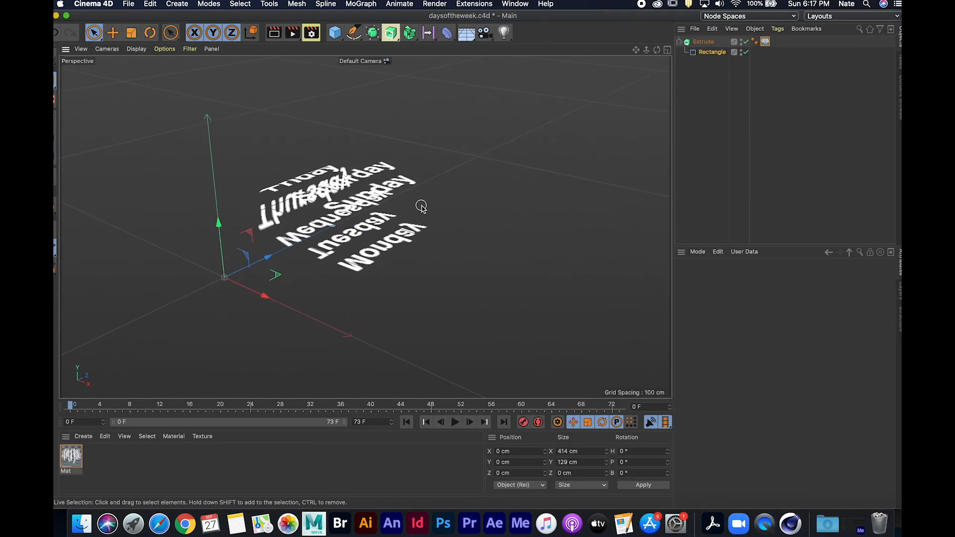
left_click_drag(443, 220, 488, 222, "alt")
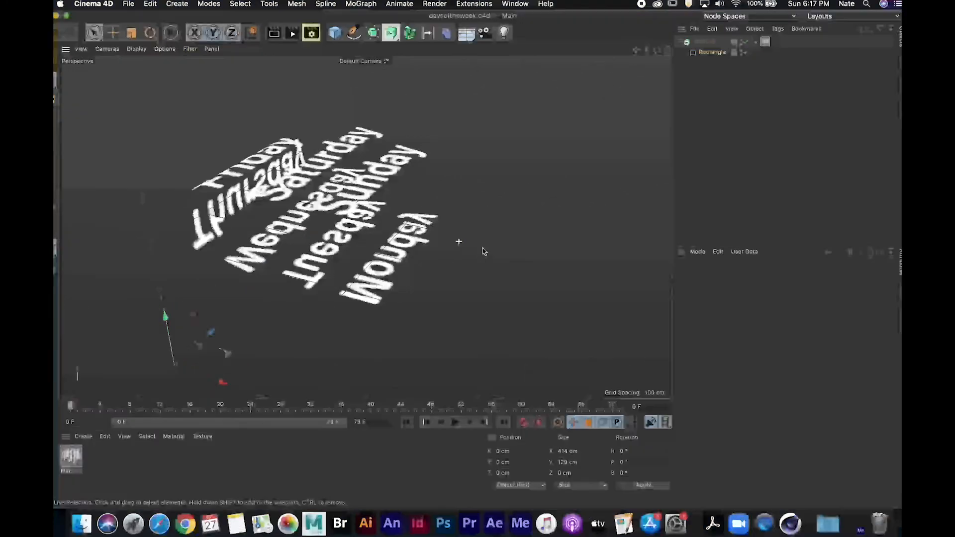
left_click_drag(483, 251, 475, 243, "alt")
mouse_move(482, 215)
middle_mouse_down("alt")
mouse_move(494, 209)
mouse_move(468, 208)
middle_mouse_up("alt")
left_click(135, 4)
left_click(208, 104)
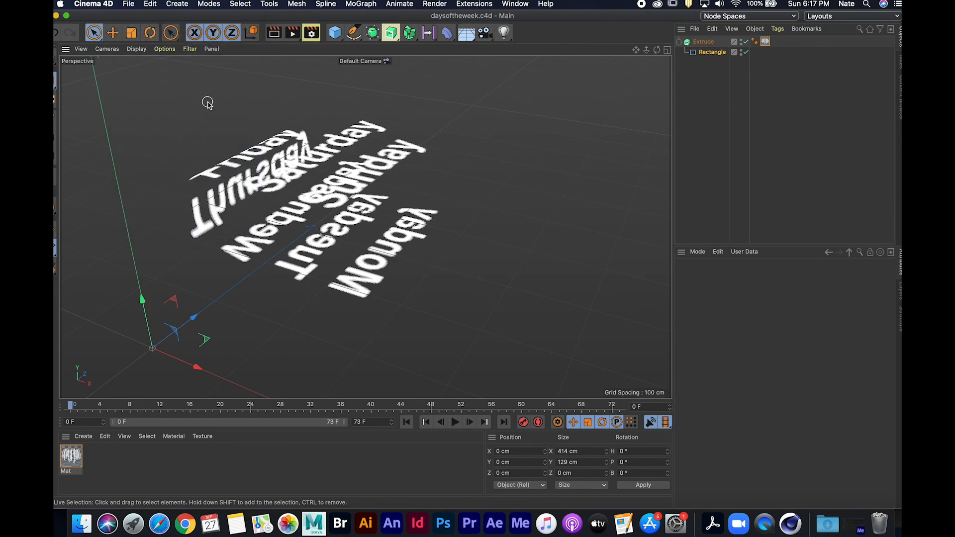
- Switch to After Effects to check the updated layer, and return to Cinema 4D
key("super+h")
left_click(494, 522)
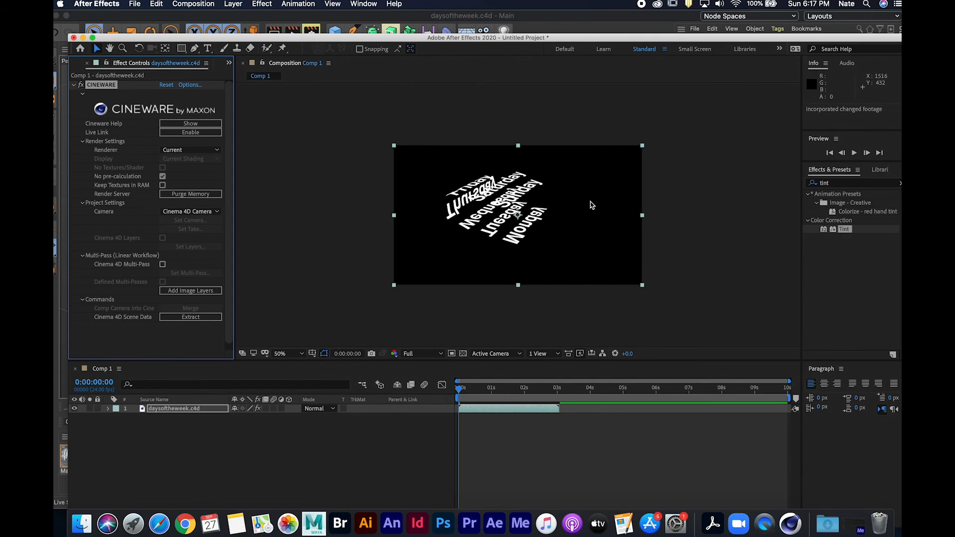
left_click(542, 19)
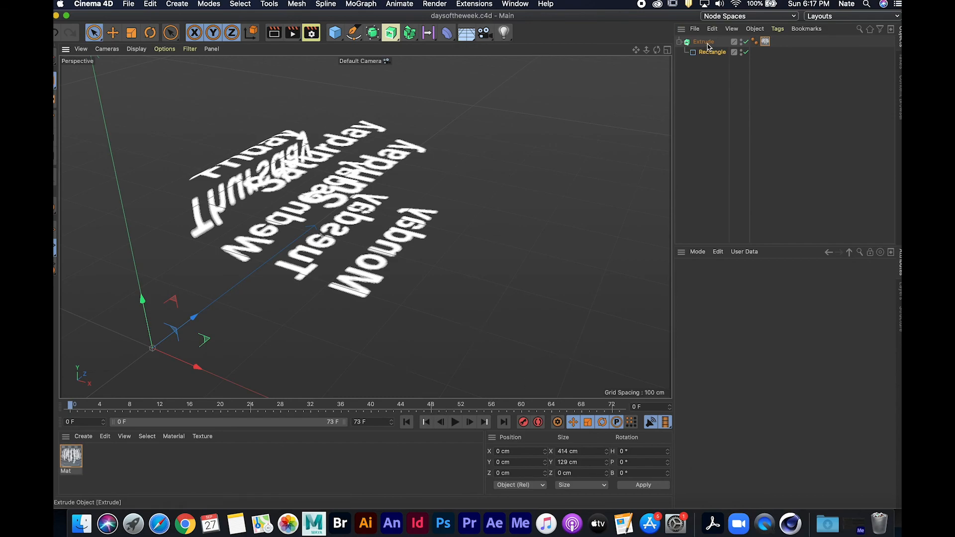
- Try the Front and Back options for the material tag's Side, and set it back to Both
left_click(766, 43)
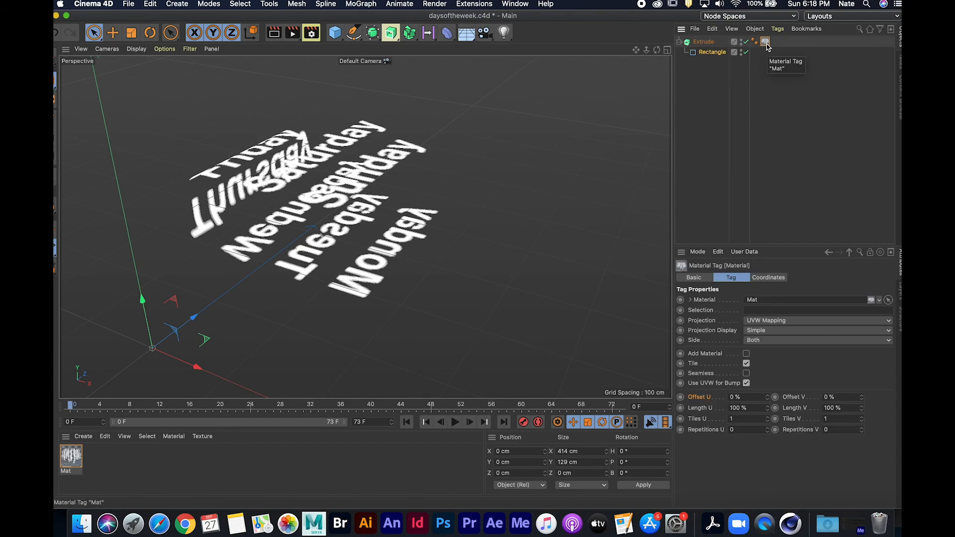
left_click(770, 342)
left_click(761, 363)
left_click(770, 341)
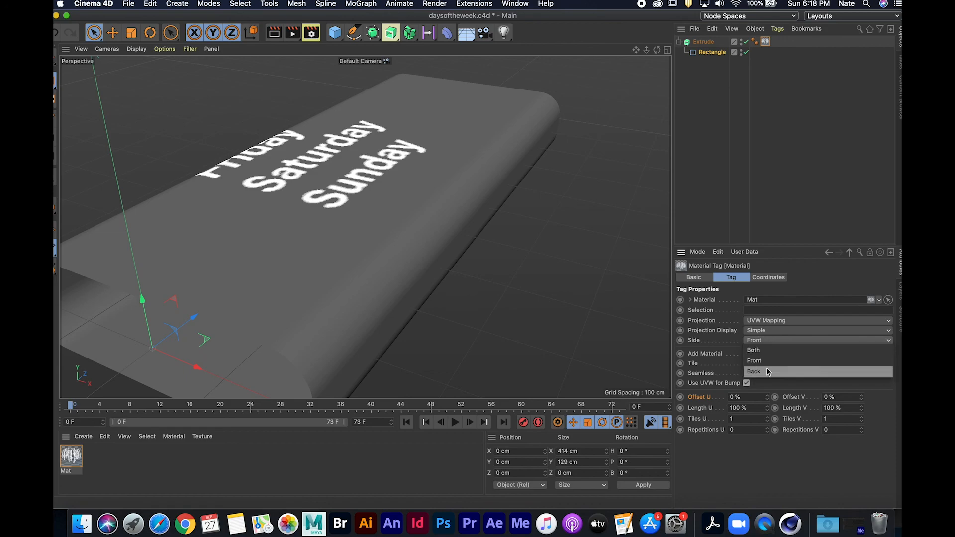
left_click(769, 373)
left_click(761, 343)
left_click(766, 354)
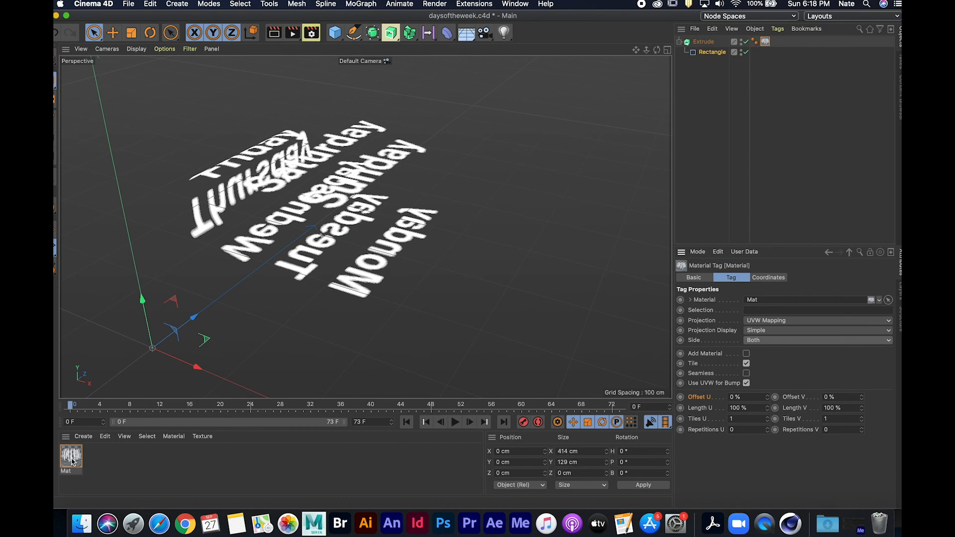
- Duplicate the Mat material and turn off the Luminance channel on the copy
left_click_drag(72, 462, 98, 458)
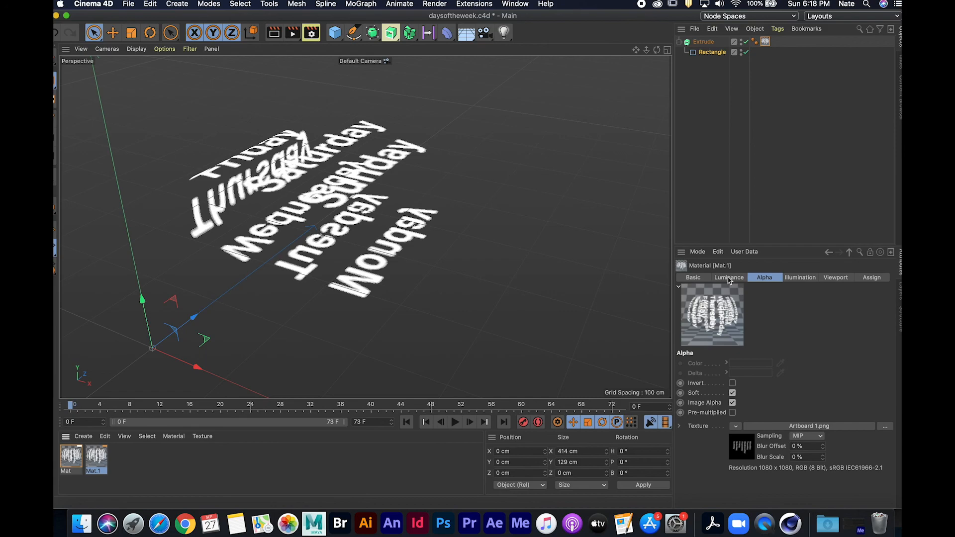
left_click(695, 278)
left_click(727, 398)
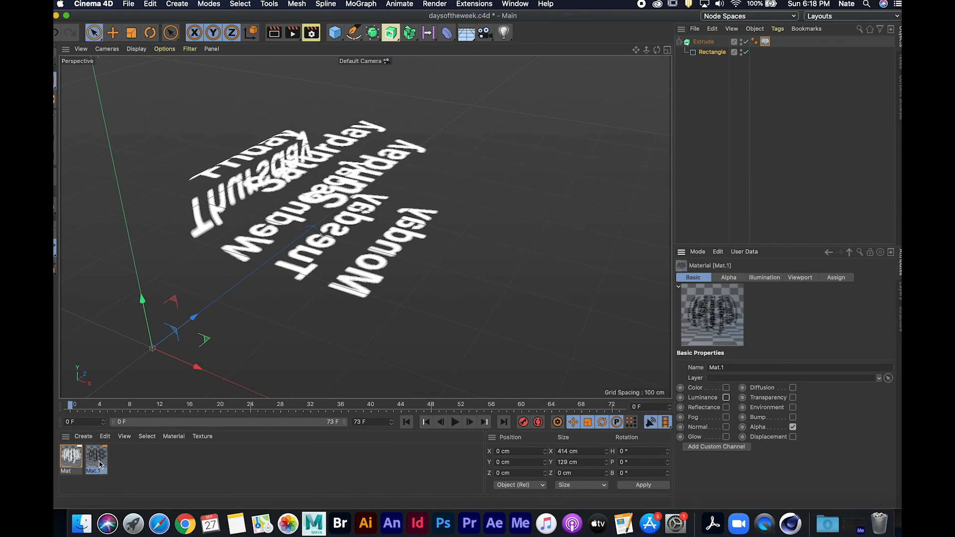
- Apply the Mat.1 material to the Extrude and set that tag's Side to Back
mouse_move(100, 466)
left_mouse_down()
mouse_move(779, 46)
mouse_move(324, 356)
mouse_move(104, 468)
left_mouse_up()
left_click_drag(767, 42, 781, 44)
left_click_drag(98, 466, 779, 45)
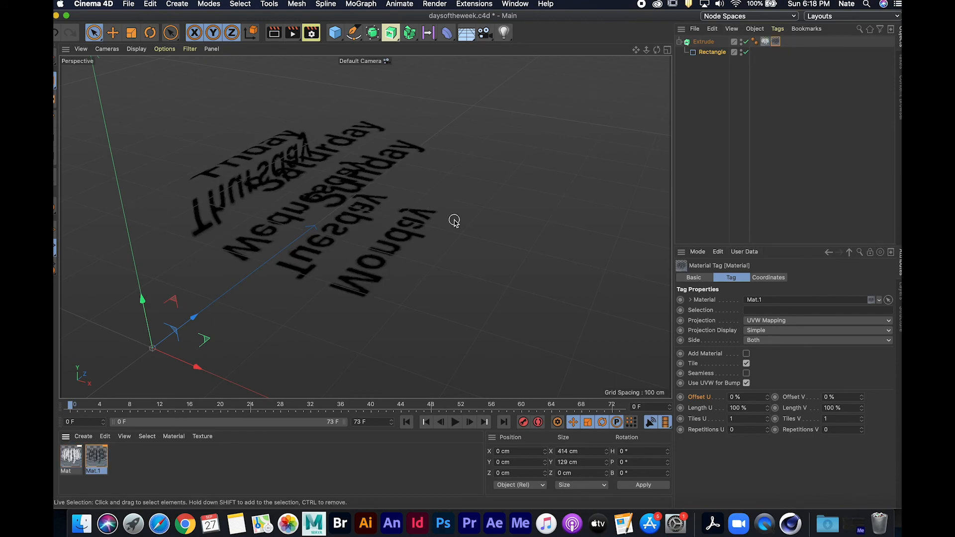
left_click(756, 342)
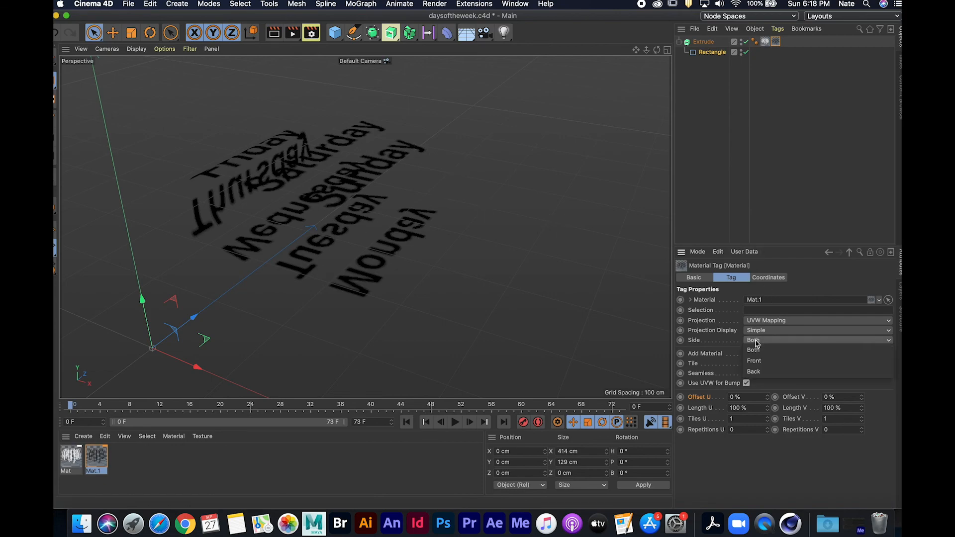
left_click(764, 372)
- Set the Side of the Extrude's original Mat material tag to Front
left_click(765, 42)
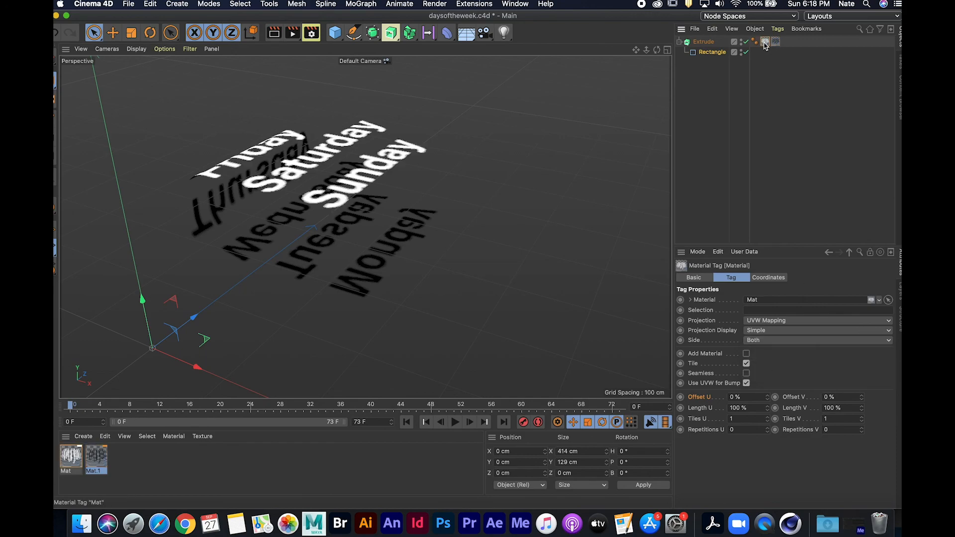
left_click(774, 342)
left_click(771, 361)
- Try different Offset U values on the Mat tag to slide the weekday text around the band
left_click_drag(76, 407, 56, 408)
mouse_move(772, 396)
left_mouse_down()
mouse_move(819, 397)
mouse_move(769, 399)
left_mouse_up()
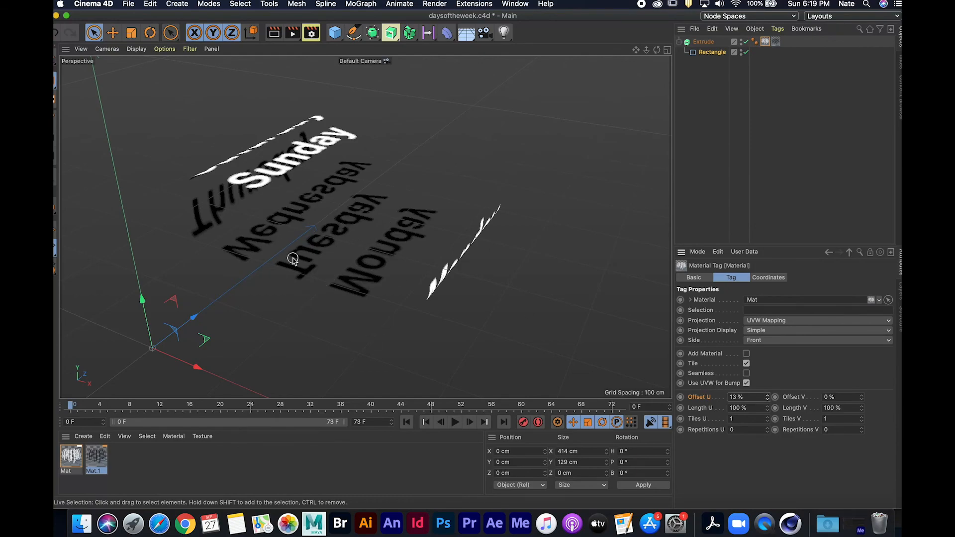
left_click_drag(769, 403, 769, 408)
- Delete the Mat.1 tag from the Extrude and reset the Mat tag's Offset U to 0%
left_click(776, 42)
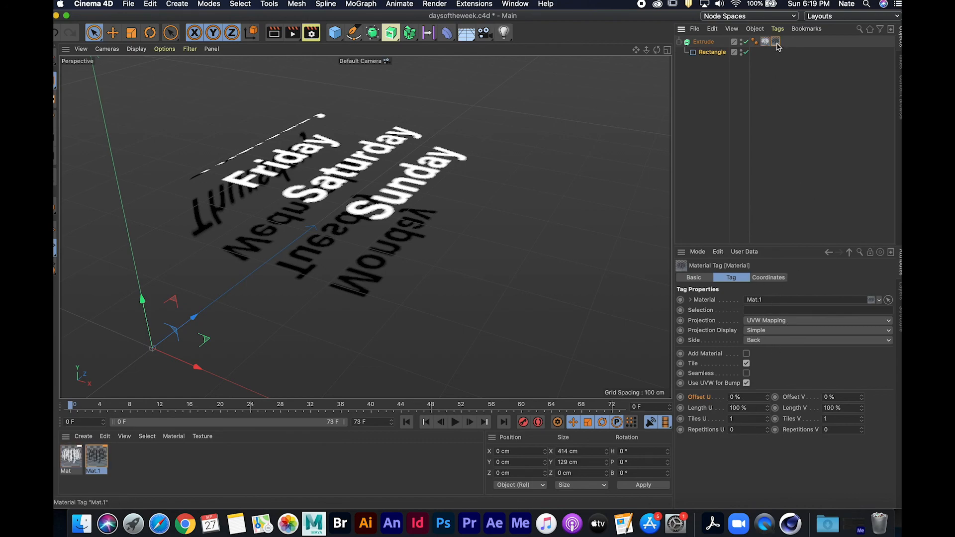
key("Delete")
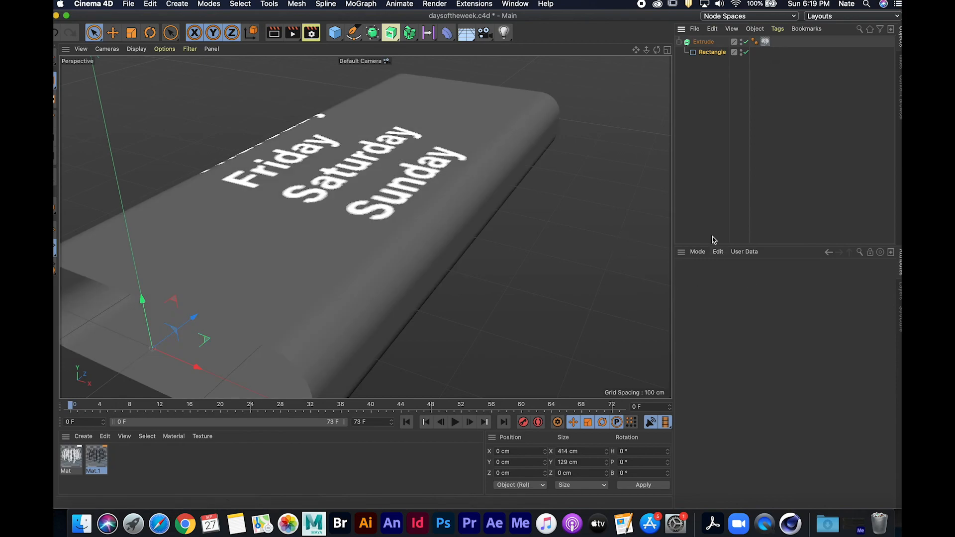
left_click(765, 41)
double_click(739, 397)
type("0")
key("Return")
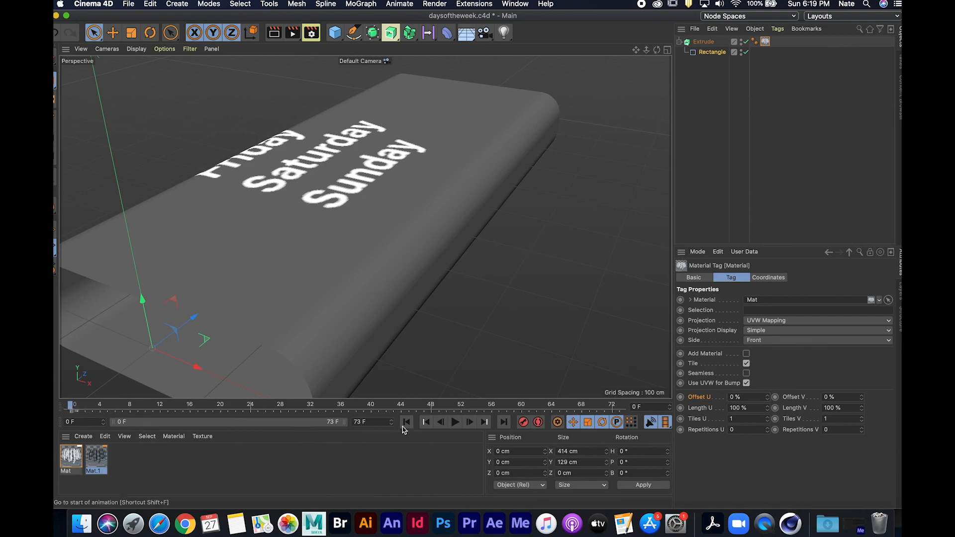
key("super+z")
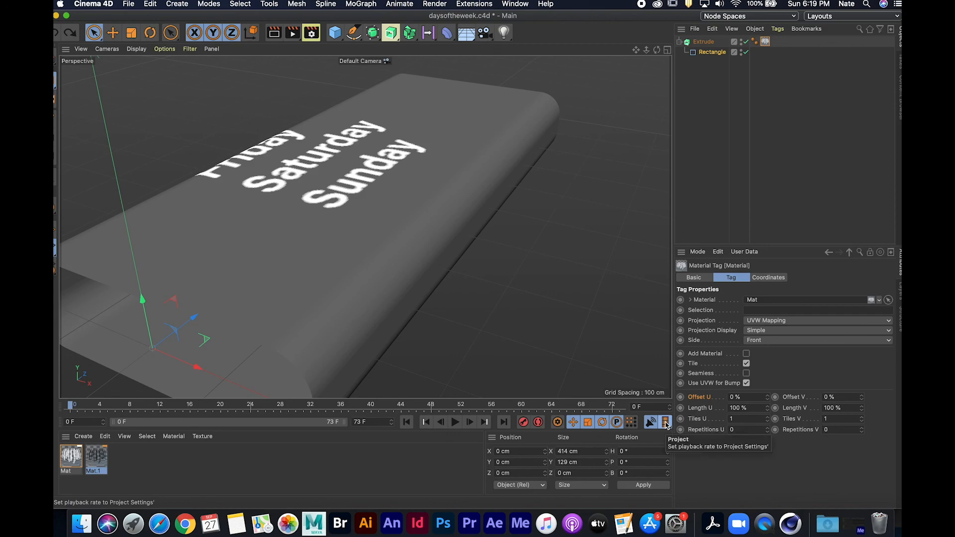
- Open the project settings to check the frame rate and time range
left_click(129, 4)
mouse_move(150, 3)
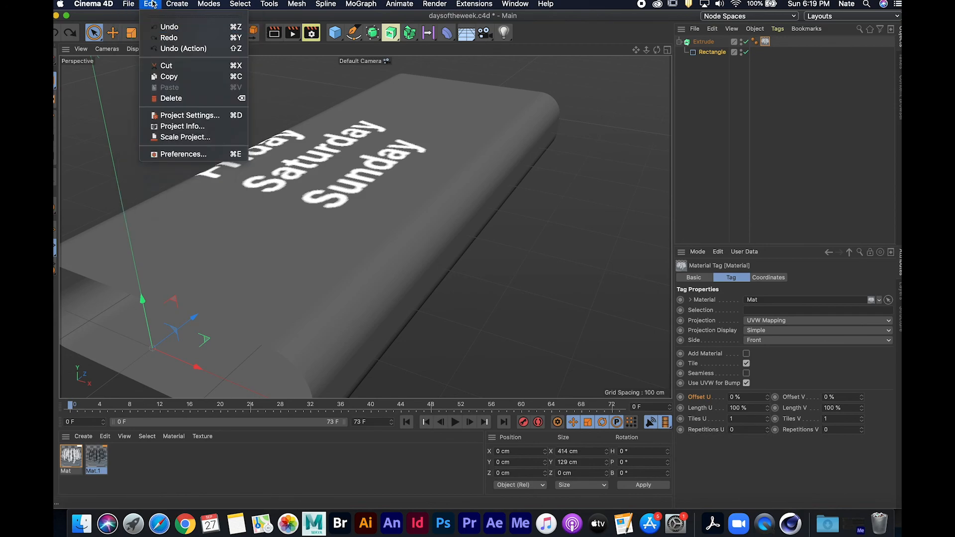
left_click(189, 115)
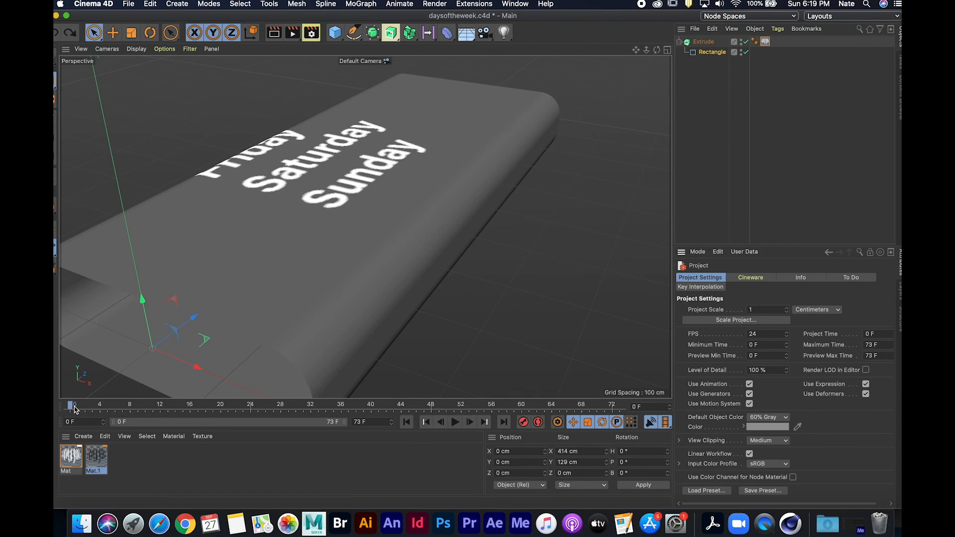
- Keyframe the Mat tag's Offset U from 0% at frame 0 to 100% at frame 73
left_click(753, 42)
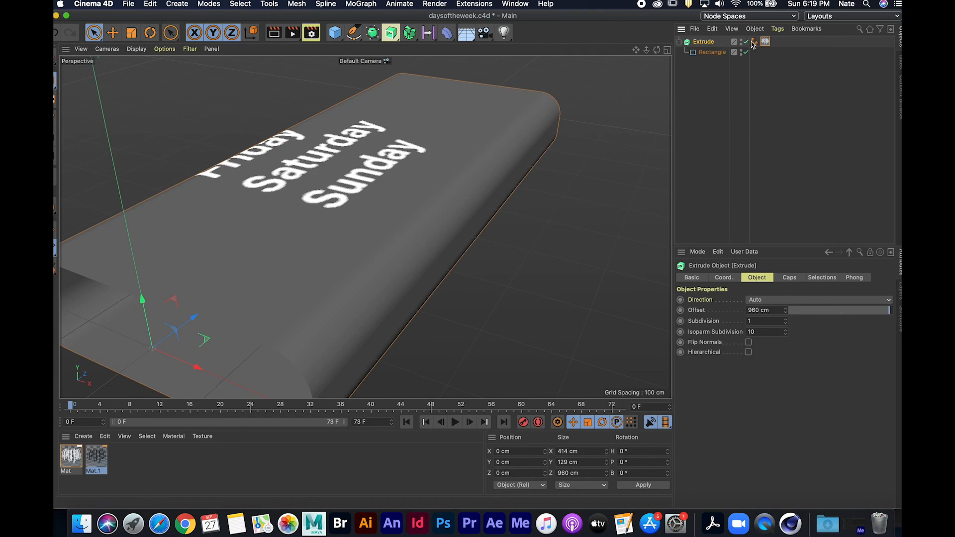
left_click(766, 41)
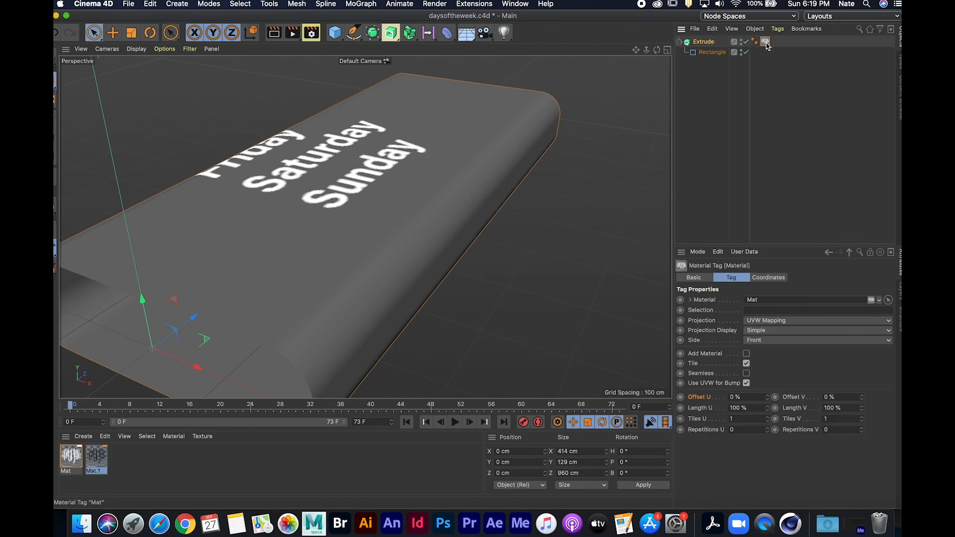
left_click(681, 397)
left_click_drag(605, 409, 628, 408)
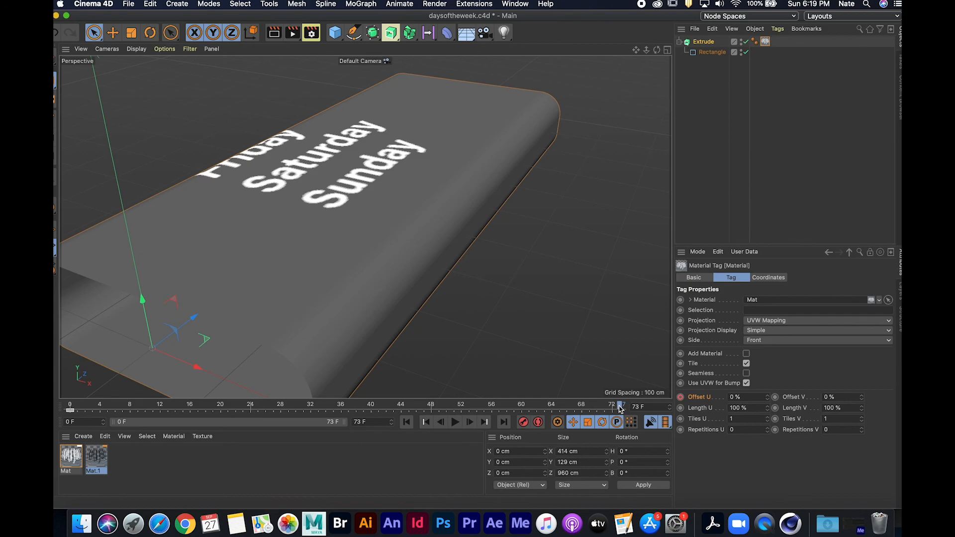
left_click(741, 397)
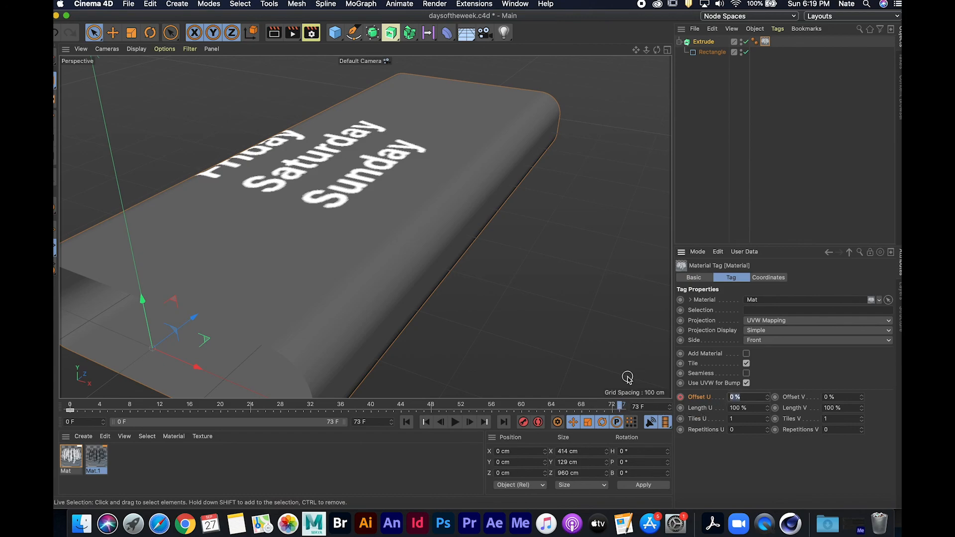
type("10")
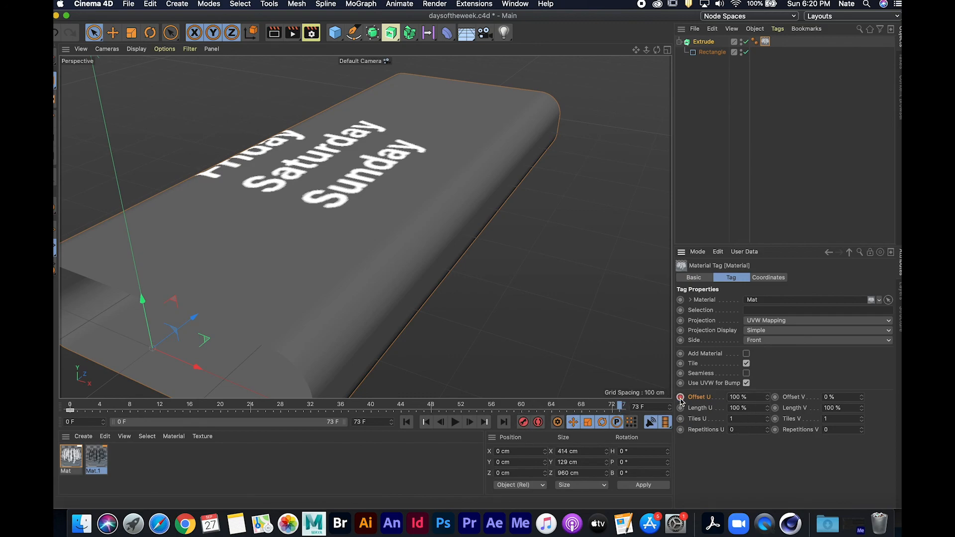
left_click_drag(622, 407, 651, 414)
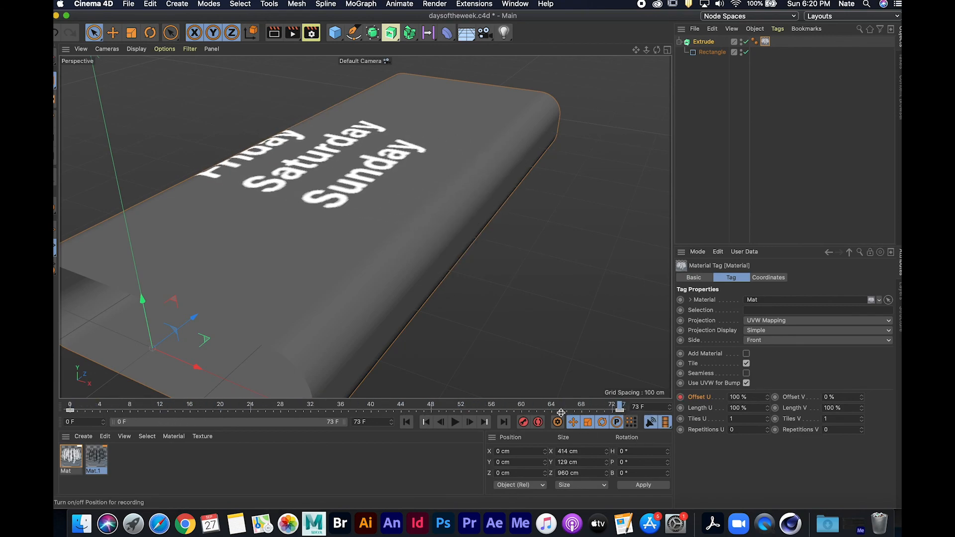
- Set the end of the project timeline to frame 72
left_click(375, 422)
type("72")
key("Return")
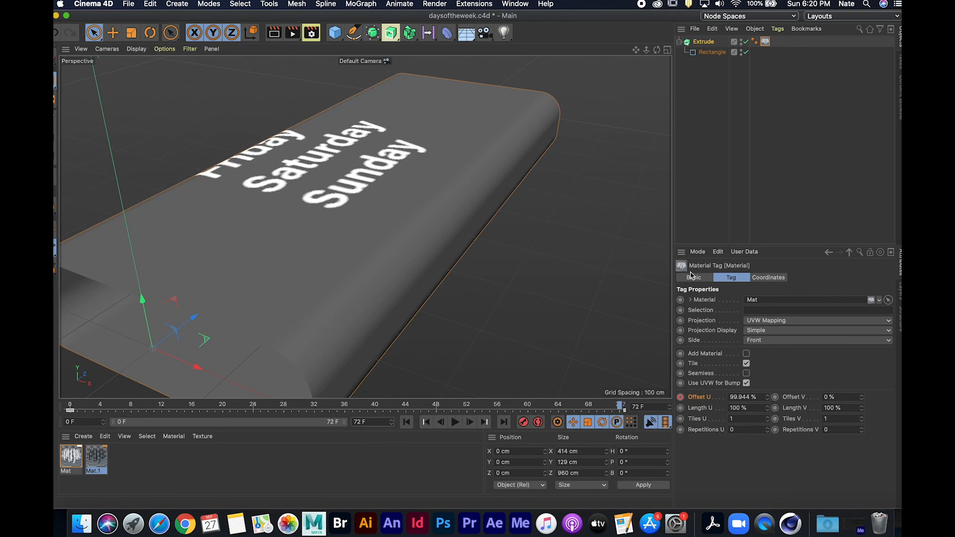
- Set both Offset U keyframes of the Extrude's Mat tag to linear interpolation in the F-curve timeline
right_click(765, 42)
key("Escape")
right_click(713, 45)
right_click(697, 46)
right_click(712, 46)
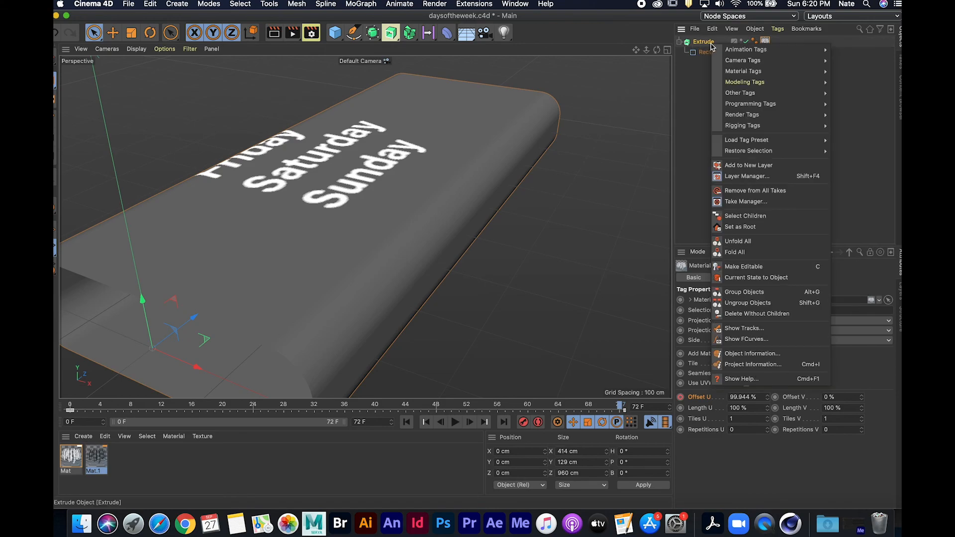
left_click(774, 339)
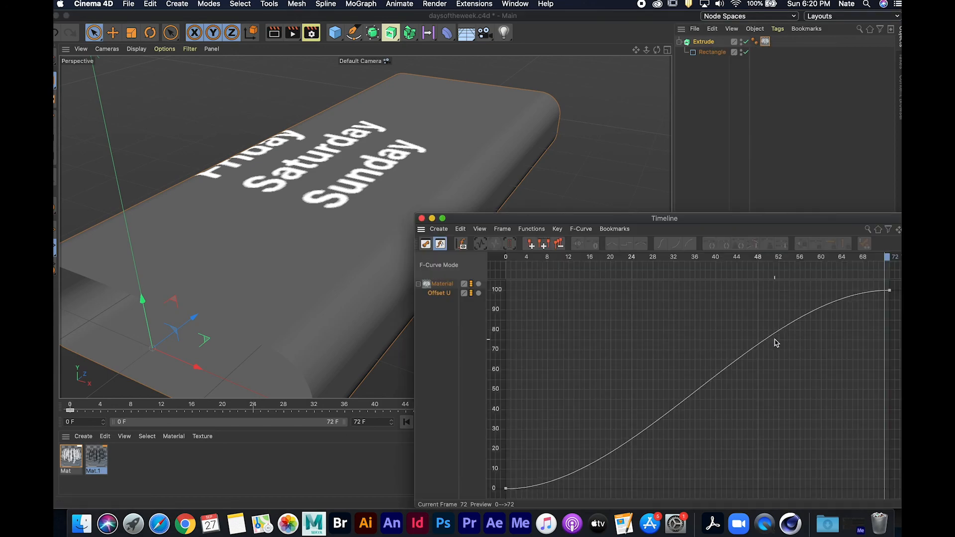
left_click(505, 488)
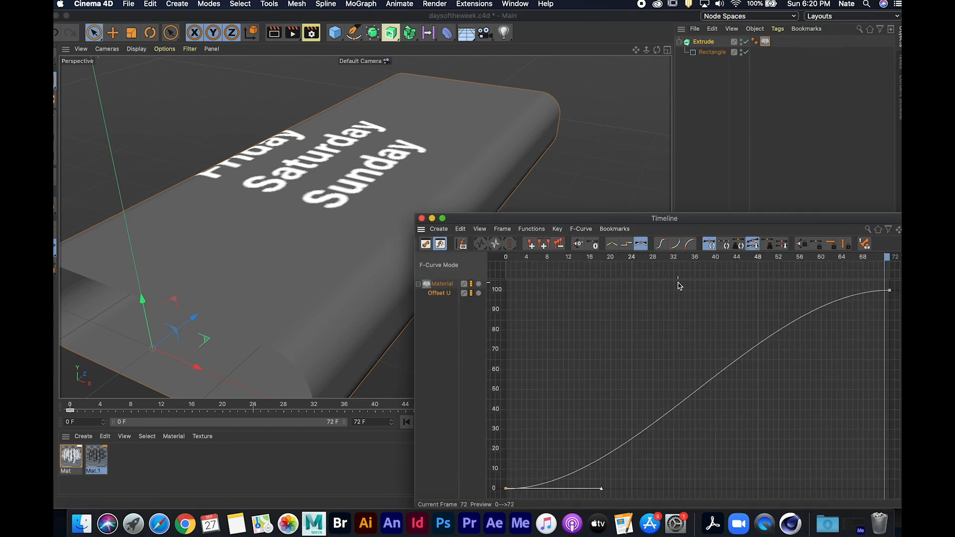
left_click(891, 291)
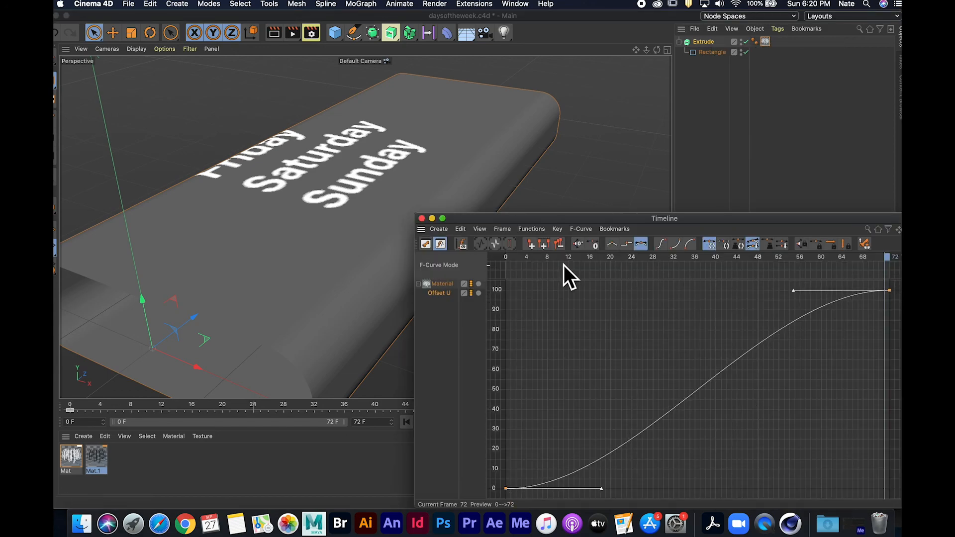
left_click(609, 246)
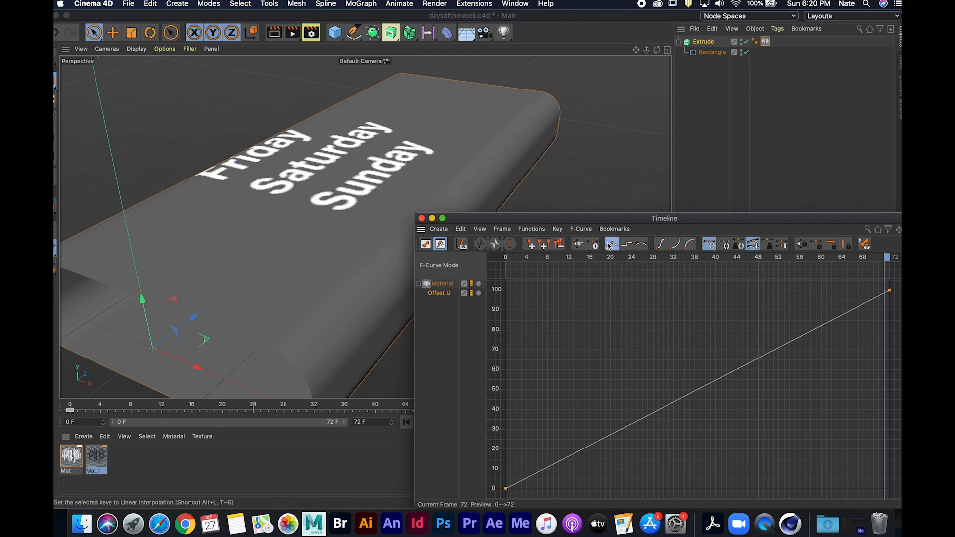
left_click(421, 218)
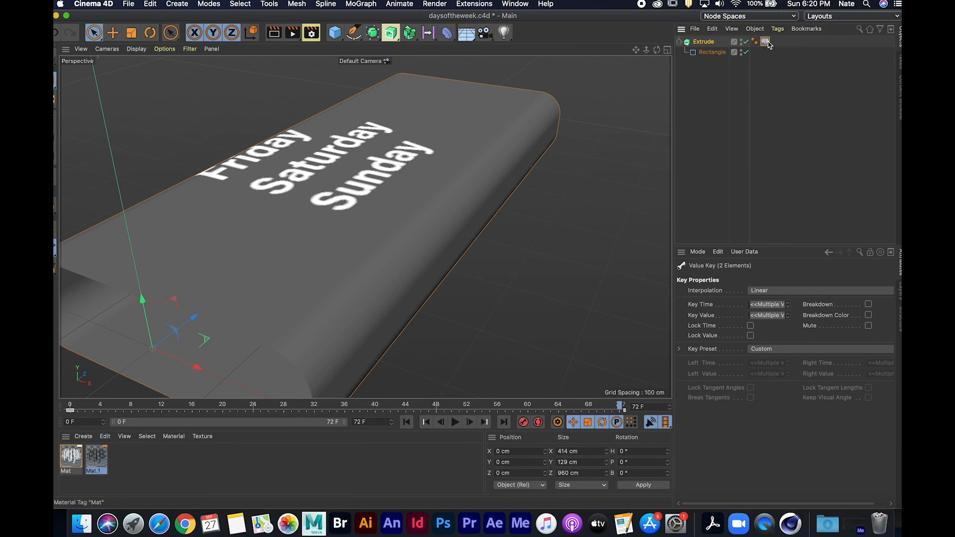
- Duplicate the animated Mat tag on the Extrude, assign Mat.1 to the copy and set its Side to Back
left_click_drag(768, 44, 779, 42)
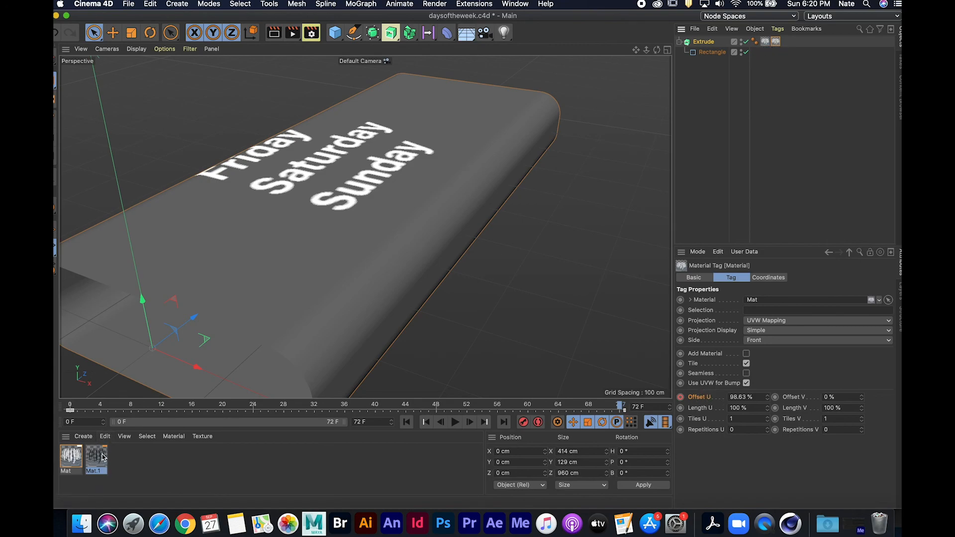
left_click_drag(100, 458, 777, 42)
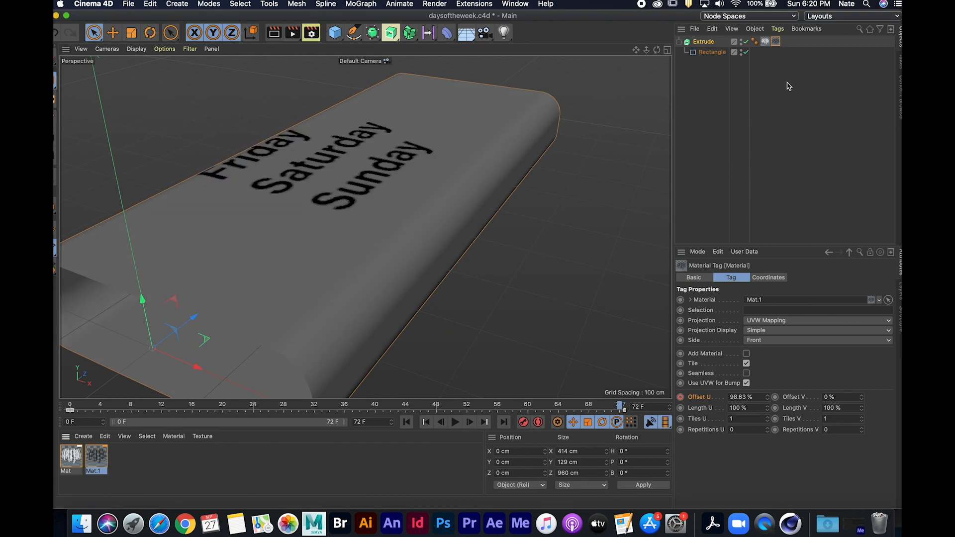
left_click(760, 343)
left_click(761, 371)
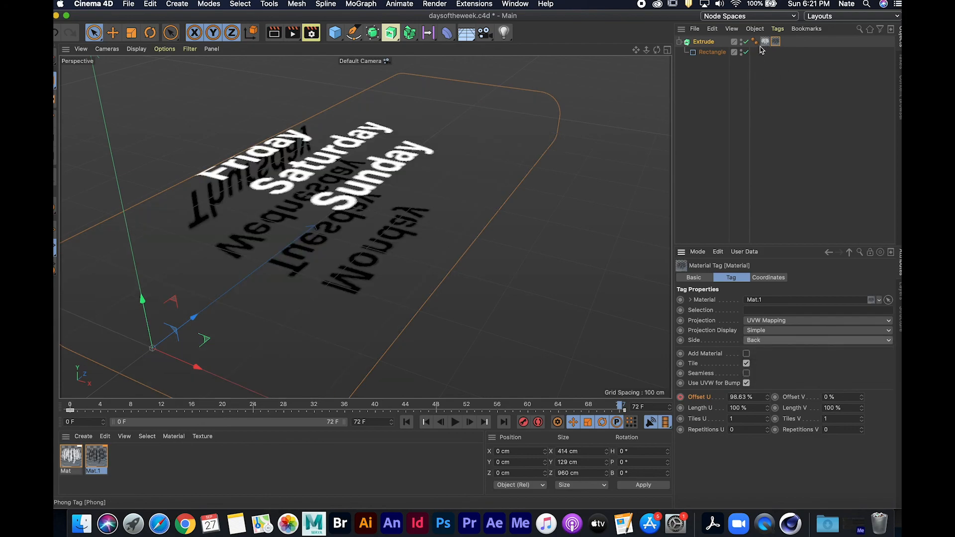
- Play the animation to check the white front text and black back text moving around the band
left_click(765, 41)
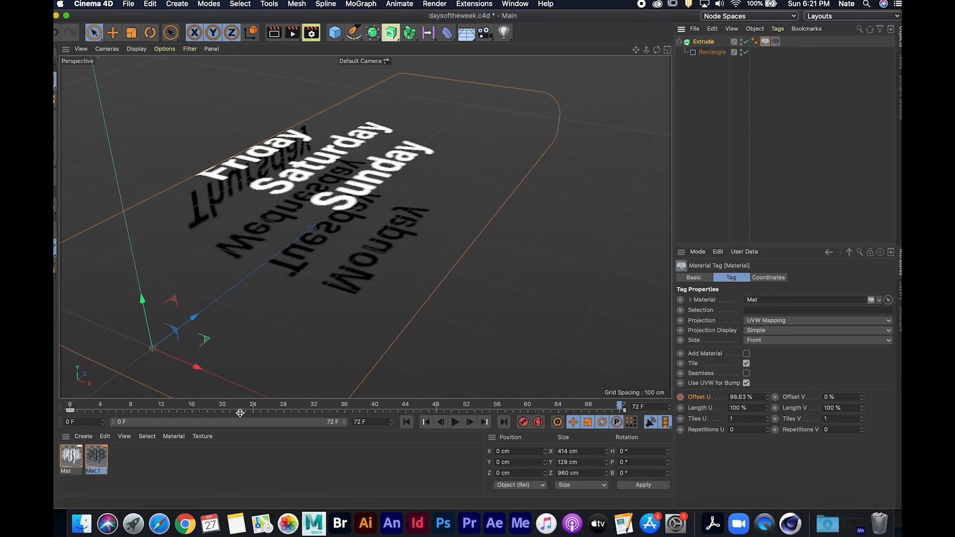
left_click(455, 425)
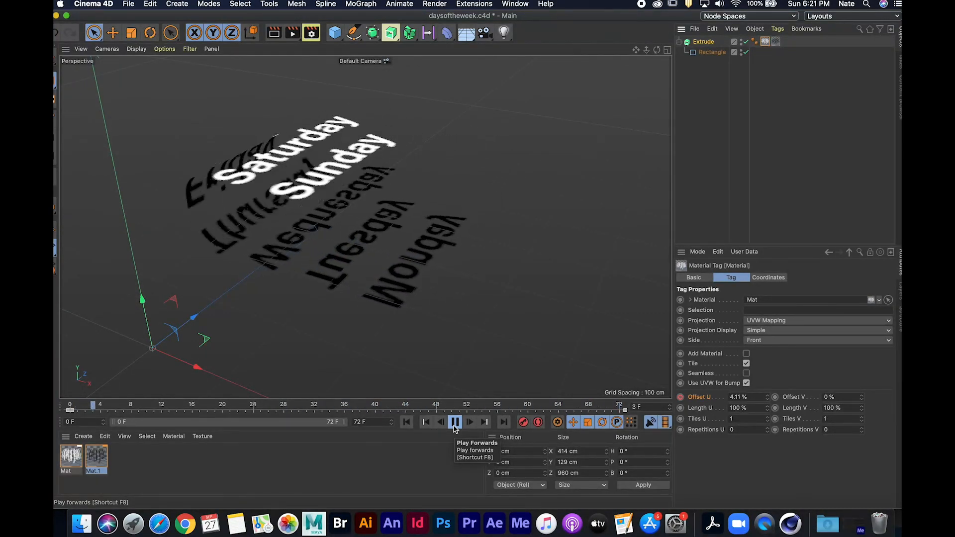
left_click(454, 423)
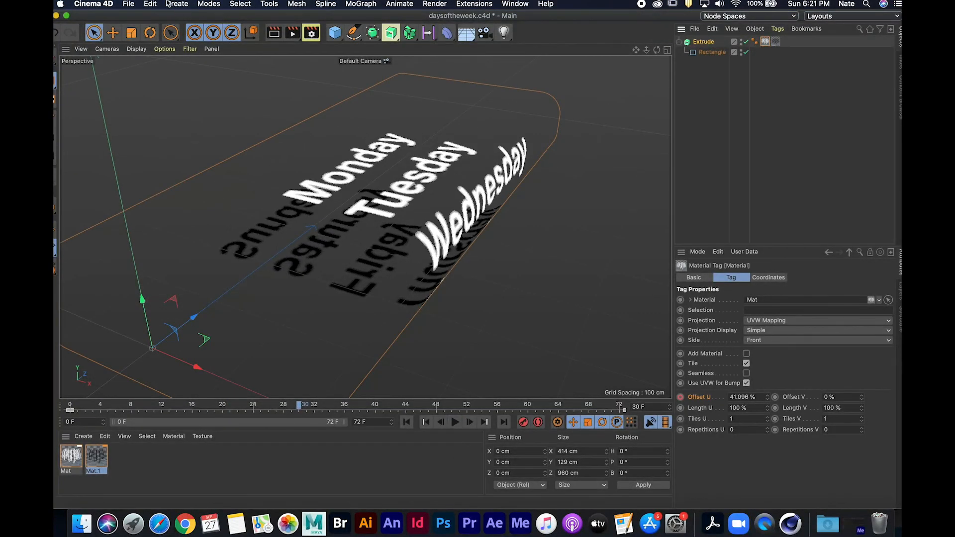
- Save the Cinema 4D project and switch to After Effects
left_click(131, 3)
left_click(137, 106)
left_click(493, 532)
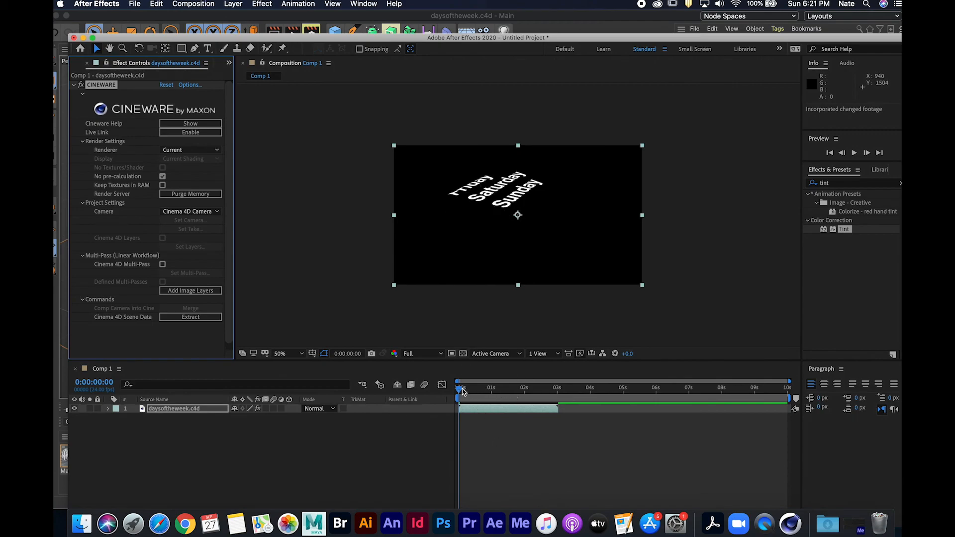
right_click(318, 445)
mouse_move(336, 395)
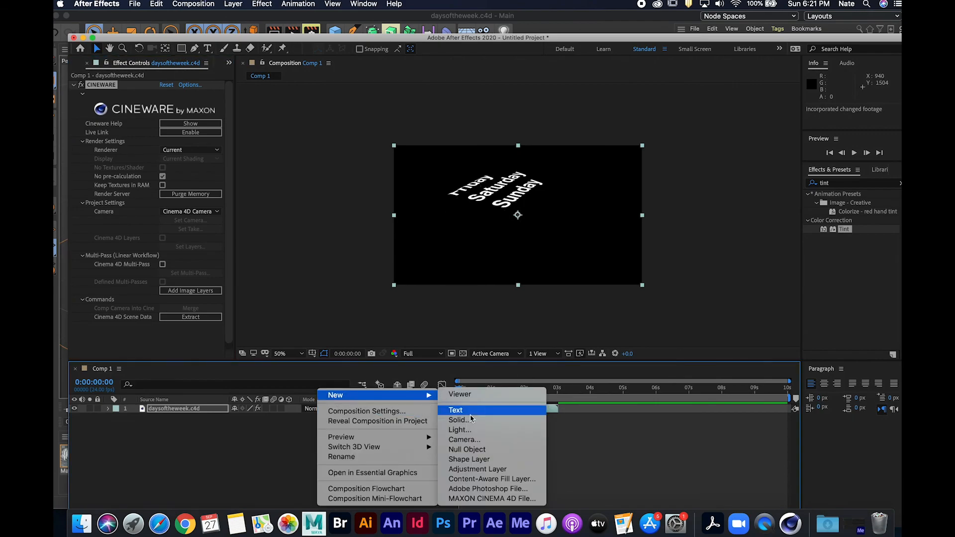
left_click(479, 459)
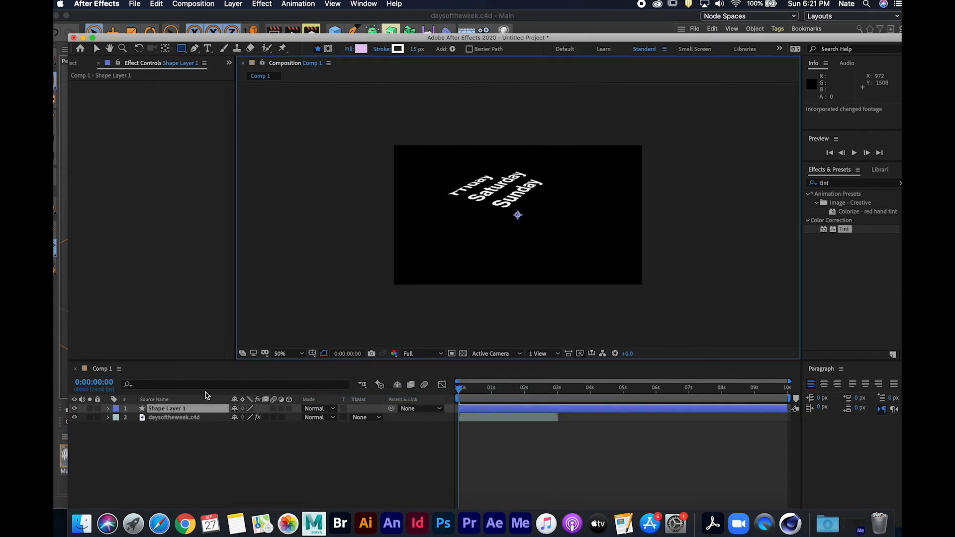
key("super+z")
- Create a 1920 x 1080 px medium cyan solid and place it below the daysoftheweek.c4d layer
right_click(203, 392)
mouse_move(232, 398)
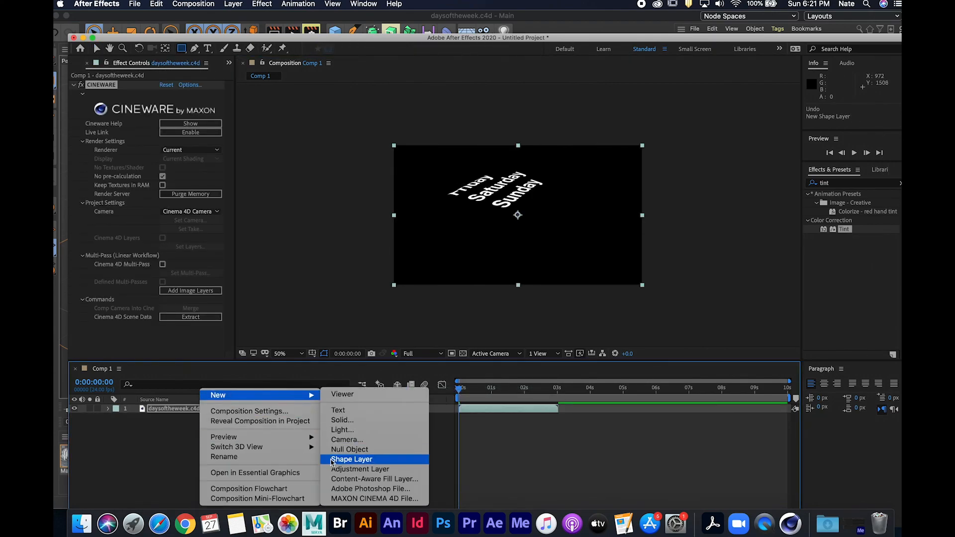
left_click(341, 420)
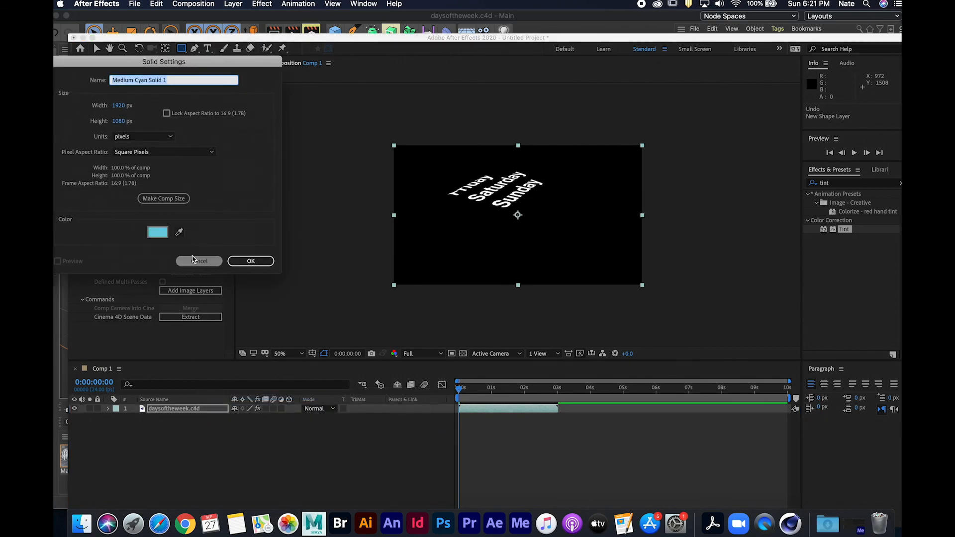
left_click(254, 261)
left_click_drag(218, 409, 227, 445)
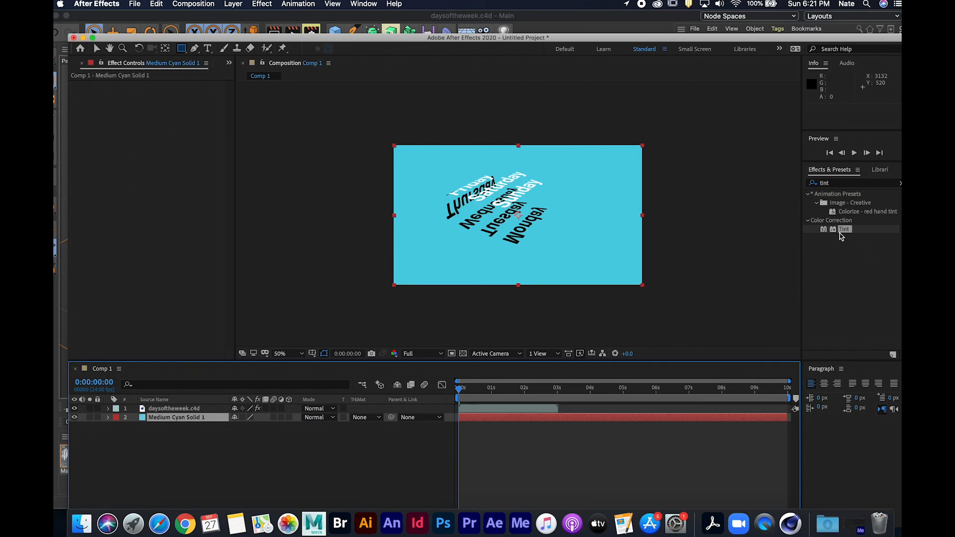
- Apply the Tint effect to the daysoftheweek.c4d layer and map black to dark blue 1C507F
left_click_drag(845, 233, 534, 409)
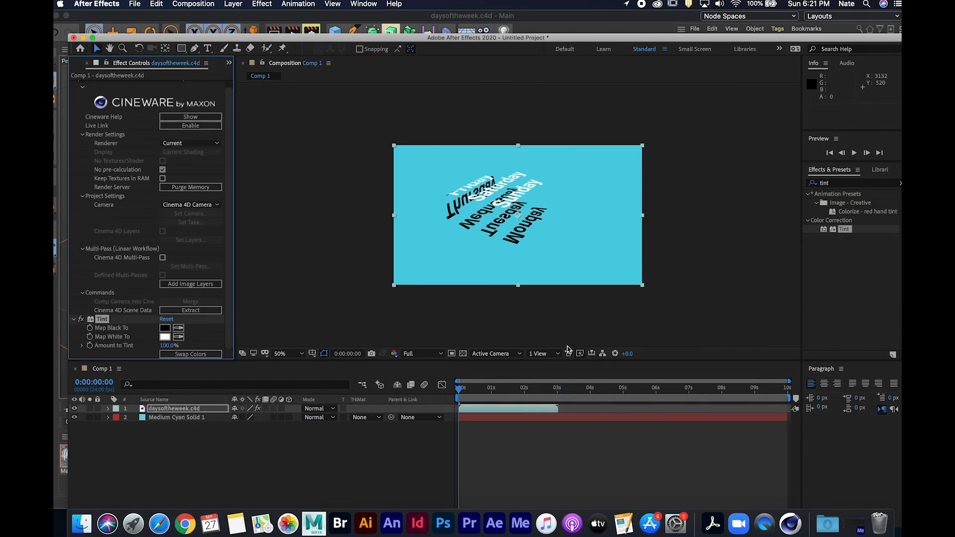
left_click(169, 330)
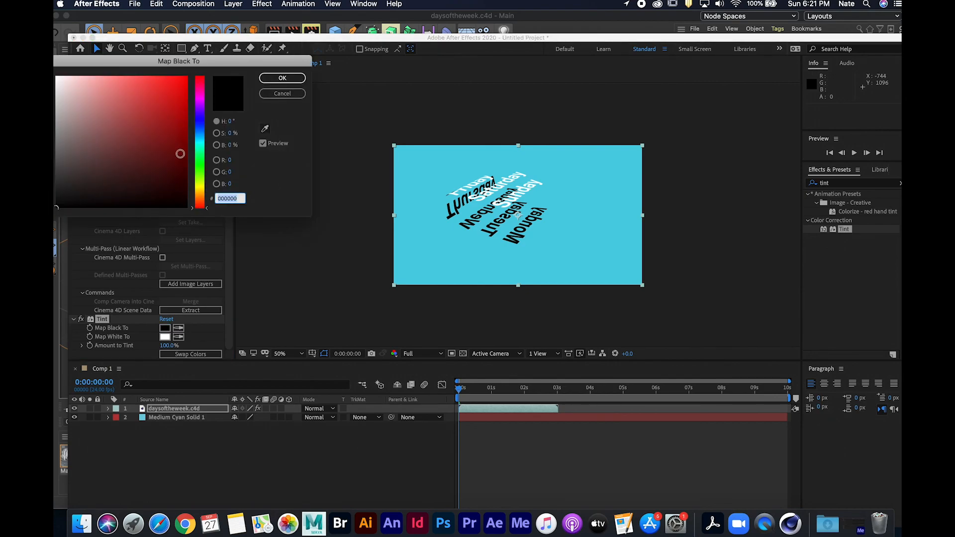
left_click(202, 133)
left_click_drag(147, 121, 158, 143)
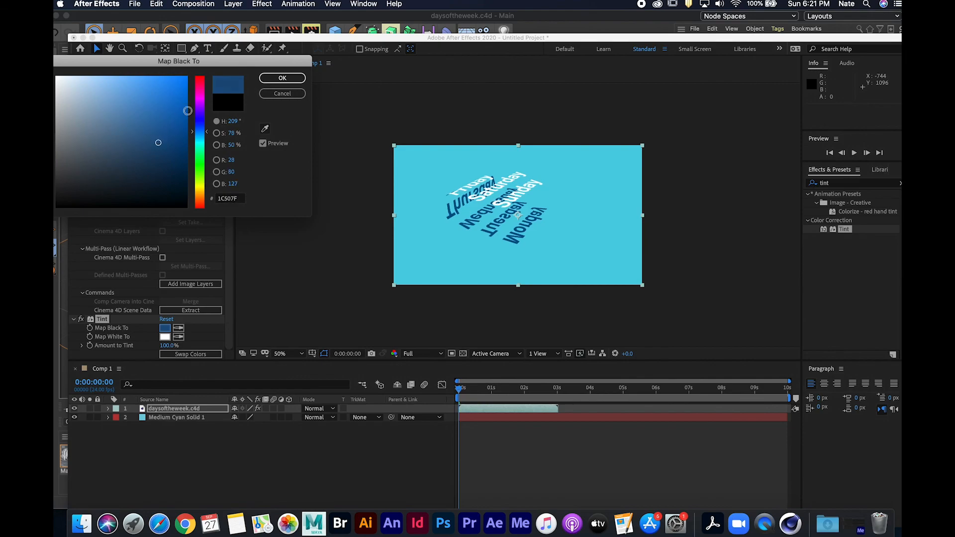
left_click(282, 78)
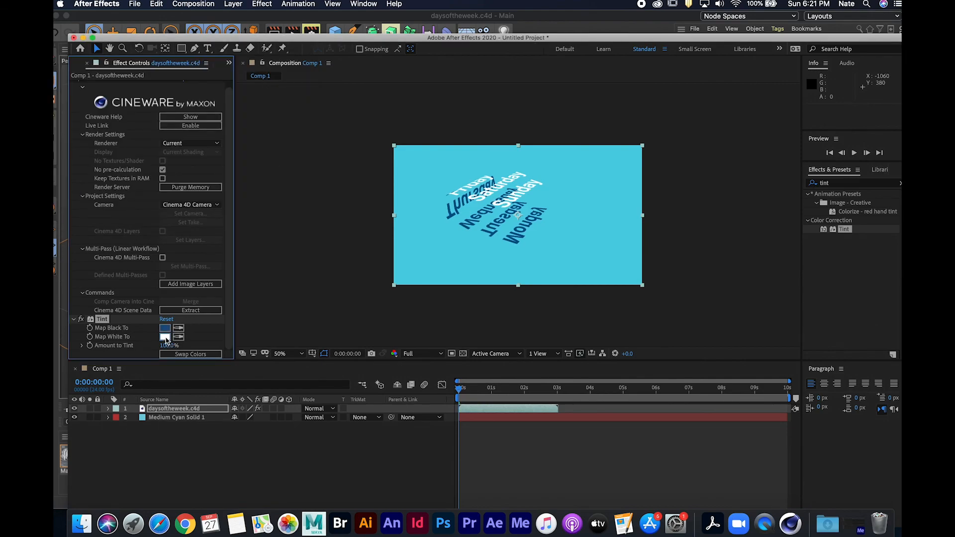
- Try light and saturated blues for the Tint's Map White To colour, then set it to yellow FFF600
left_click(165, 338)
left_click(204, 135)
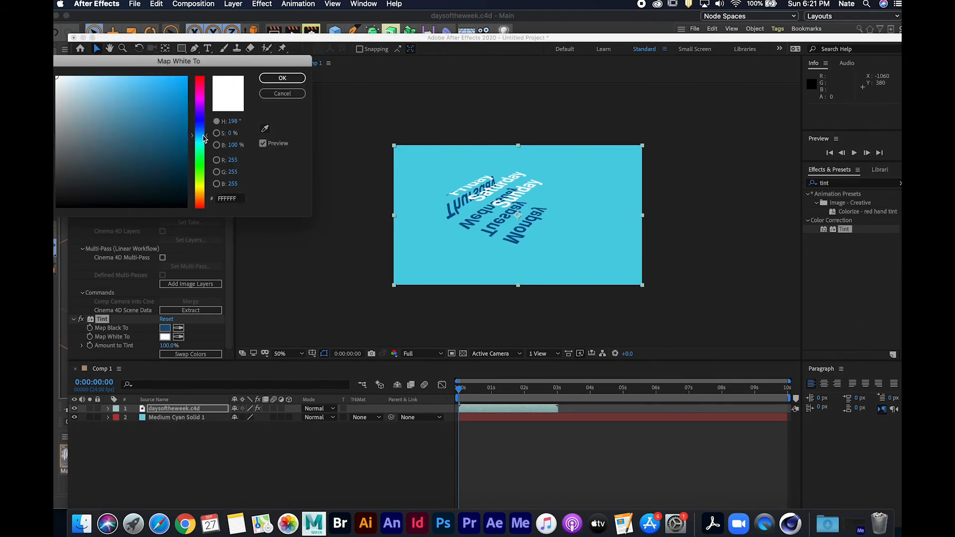
left_click_drag(117, 108, 94, 65)
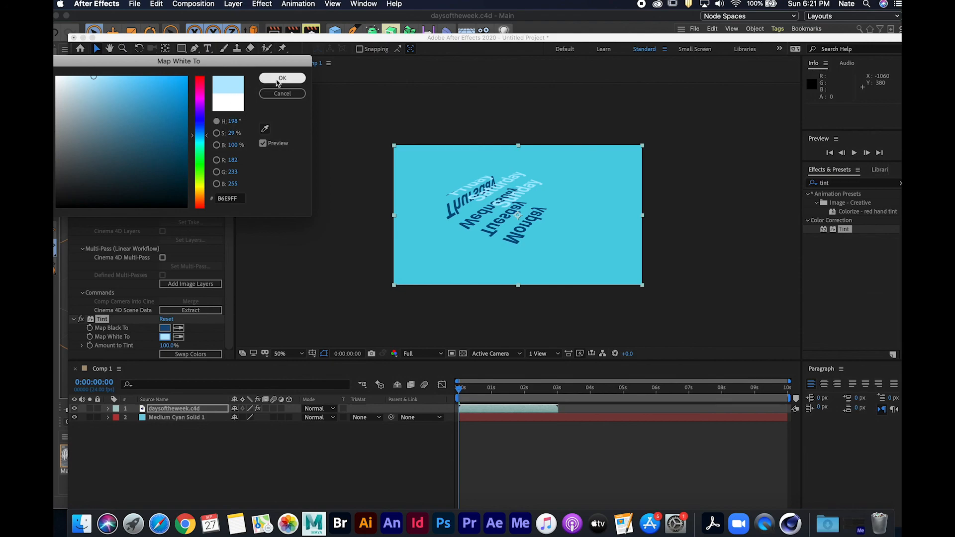
left_click_drag(206, 135, 207, 130)
mouse_move(149, 110)
left_mouse_down()
mouse_move(199, 81)
mouse_move(206, 104)
mouse_move(208, 67)
left_mouse_up()
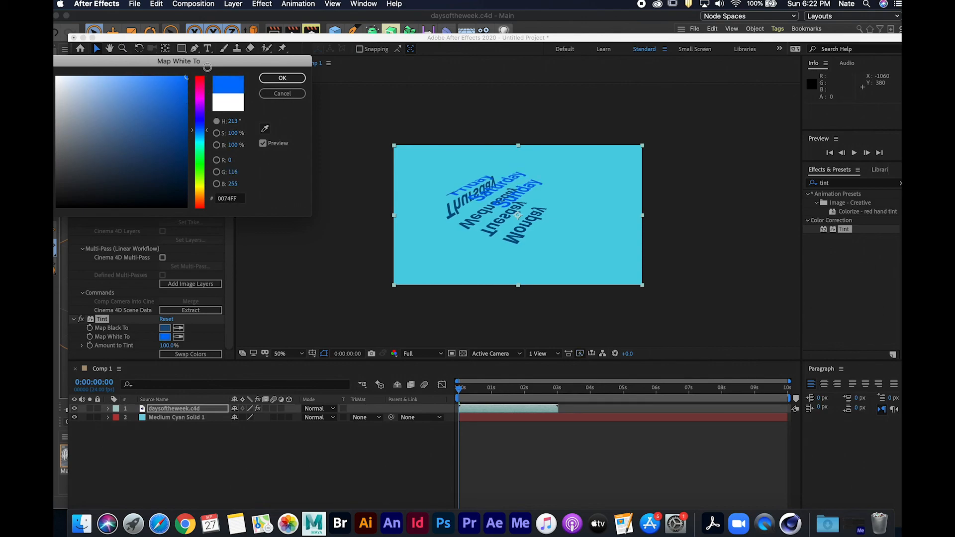
left_click(199, 188)
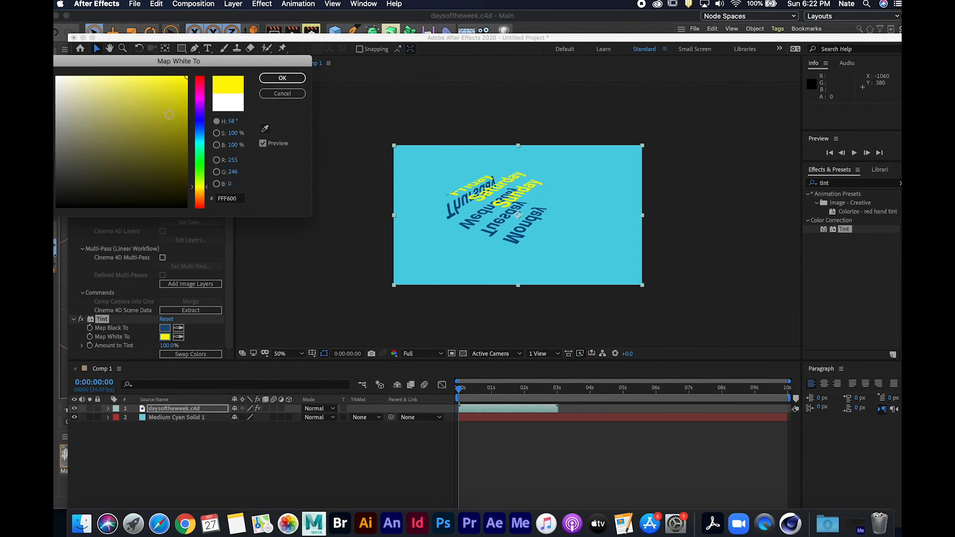
left_click(282, 78)
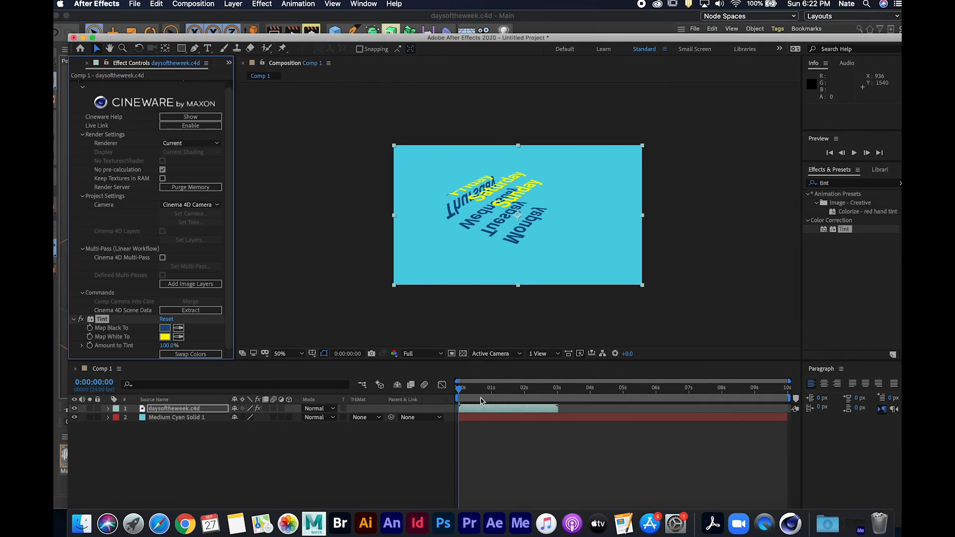
- Preview the tinted composition and end its work area at 0:00:03:00, where the daysoftheweek.c4d layer stops
key("space")
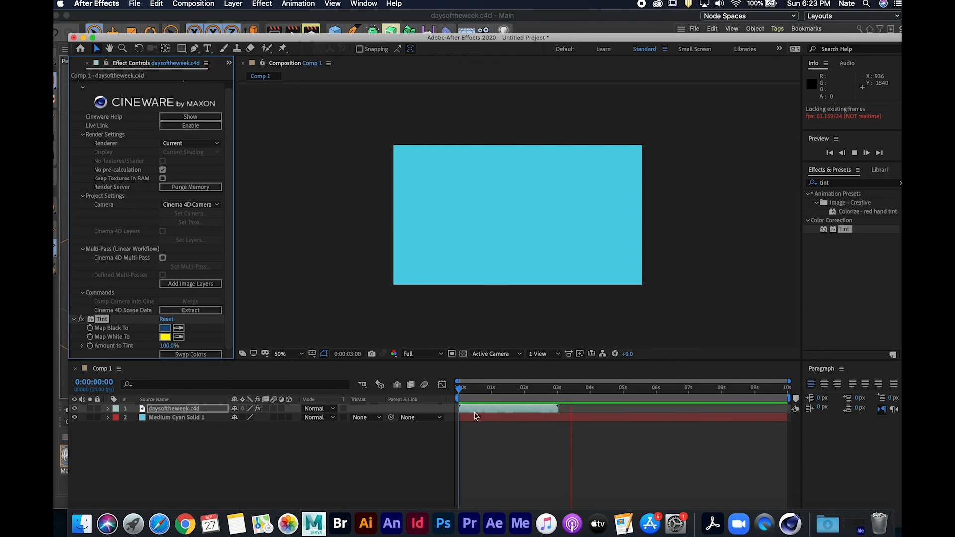
key("space")
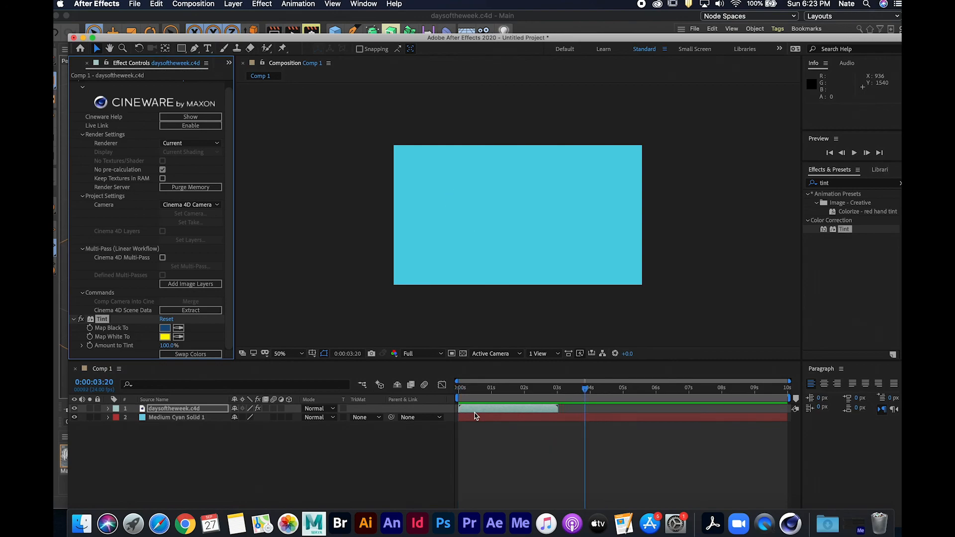
left_click(559, 391)
key("n")
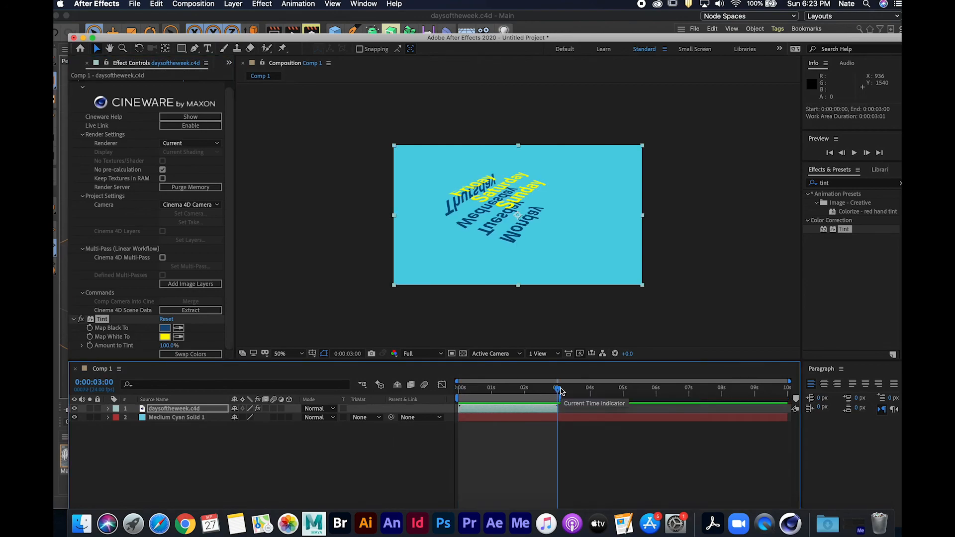
- Play back the shortened work area to check the text loop, and stop the preview
left_click_drag(558, 389, 550, 388)
key("space")
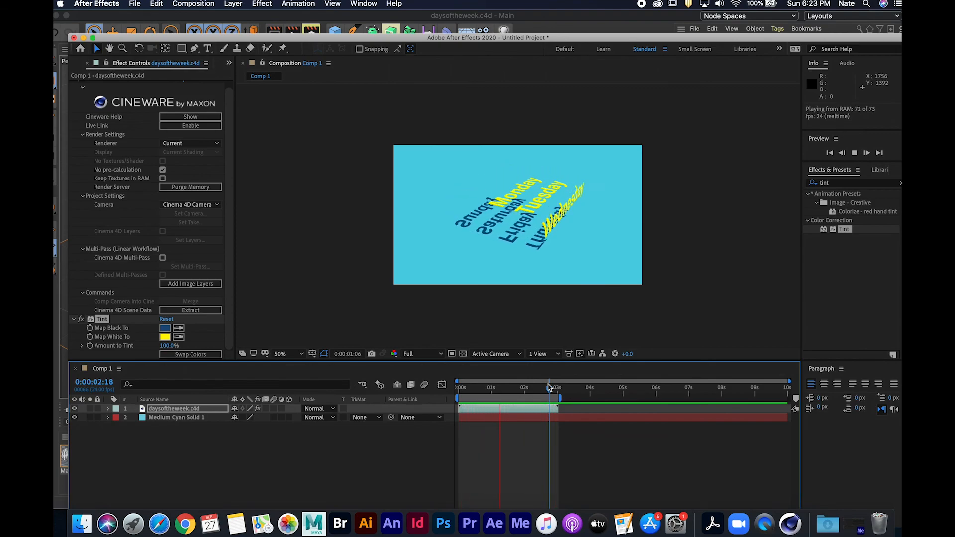
left_click(549, 387)
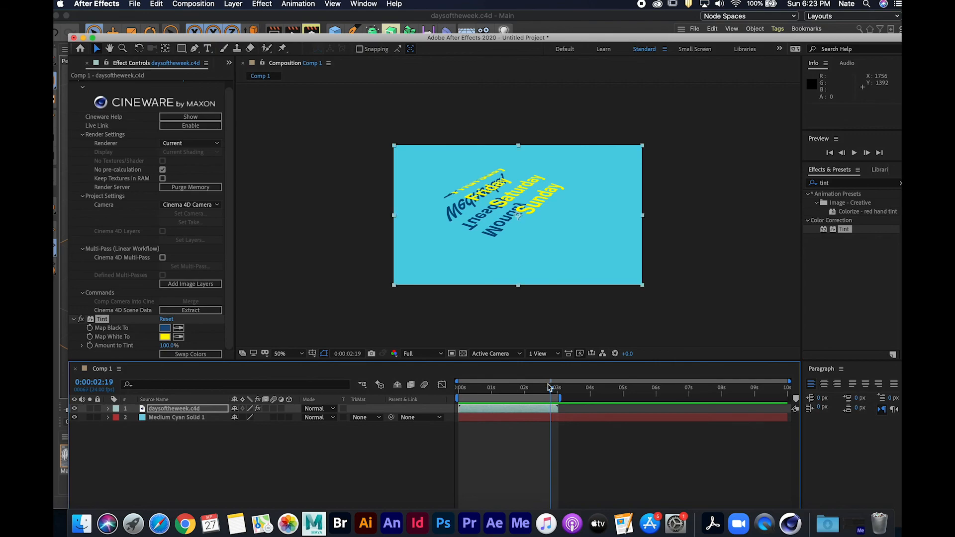